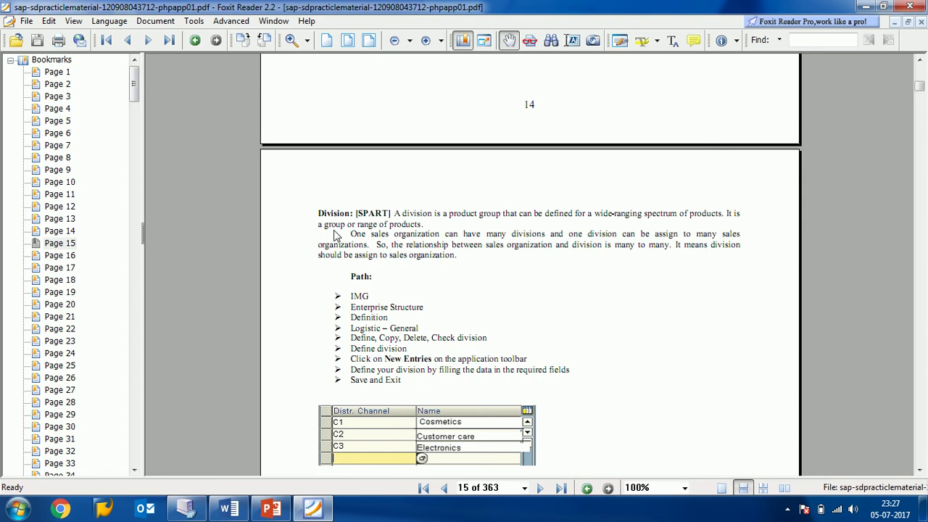
- Find the Sales Organization section with its configuration path on page 13 of the PDF guide
{"action": "scroll", "coordinate": [336, 235], "scroll_direction": "up", "scroll_amount": 10}
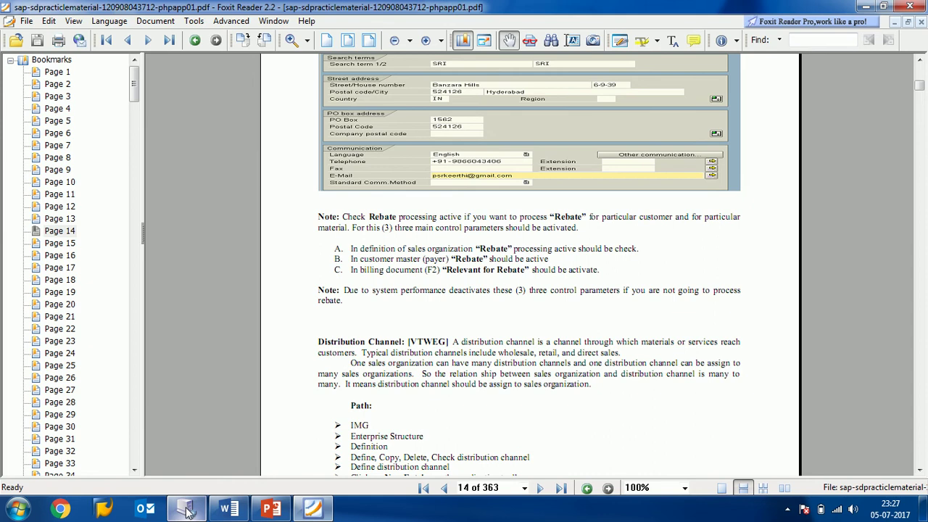
{"action": "scroll", "coordinate": [317, 300], "scroll_direction": "up", "scroll_amount": 5}
{"action": "scroll", "coordinate": [317, 299], "scroll_direction": "down", "scroll_amount": 5}
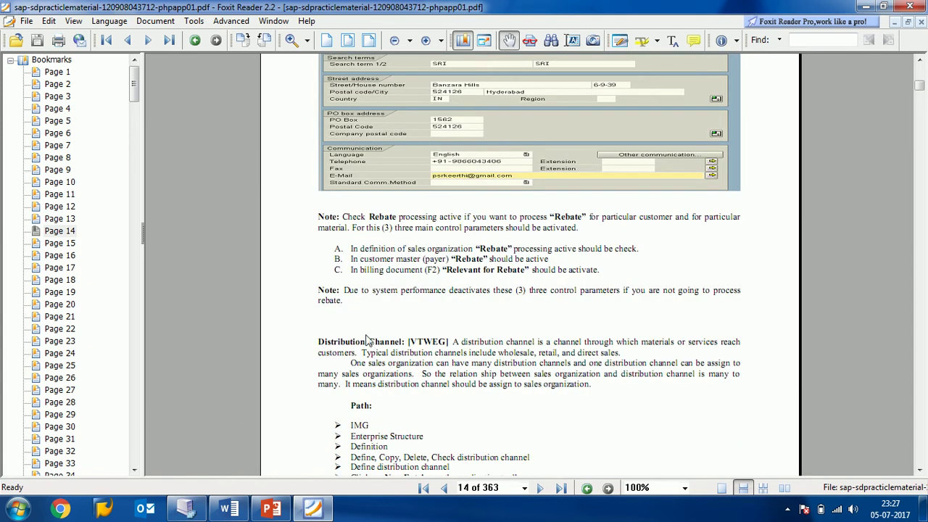
{"action": "scroll", "coordinate": [358, 331], "scroll_direction": "up", "scroll_amount": 5}
{"action": "scroll", "coordinate": [357, 327], "scroll_direction": "up", "scroll_amount": 5}
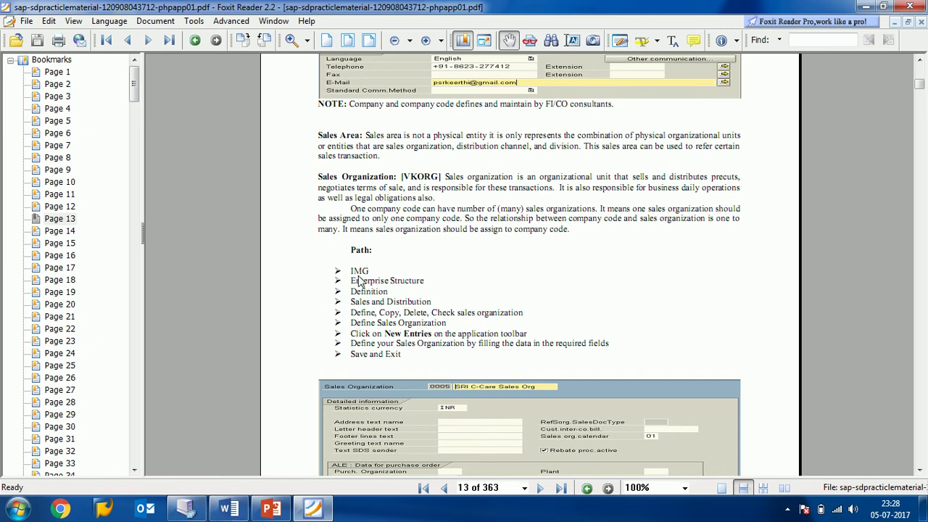
- Switch to the SAP_4.7_Virtual machine and leave the tax categories view with /N to reach SAP Easy Access
{"action": "left_click", "coordinate": [186, 509]}
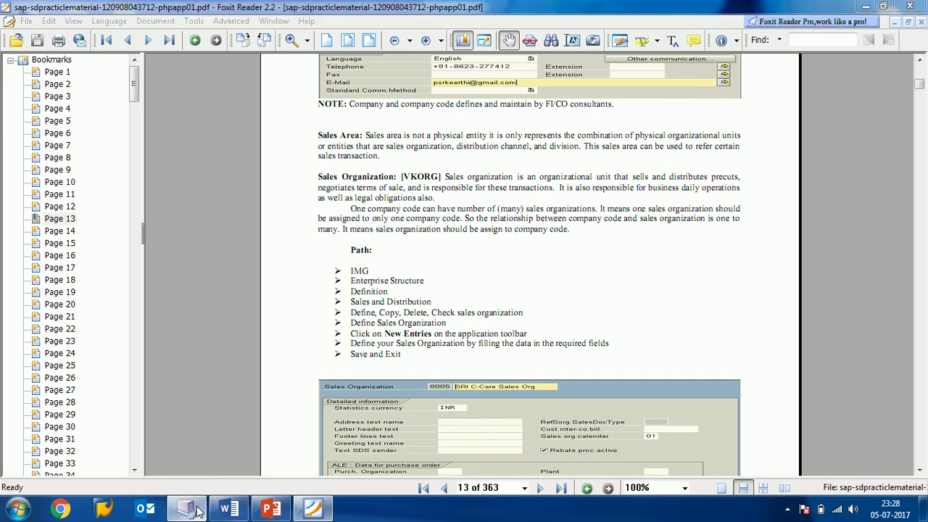
{"action": "left_click", "coordinate": [512, 215]}
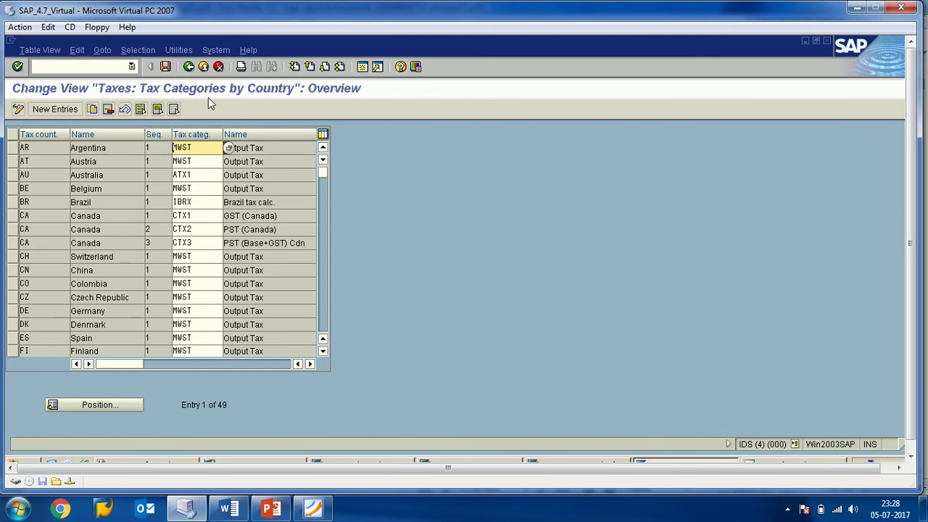
{"action": "left_click", "coordinate": [101, 68]}
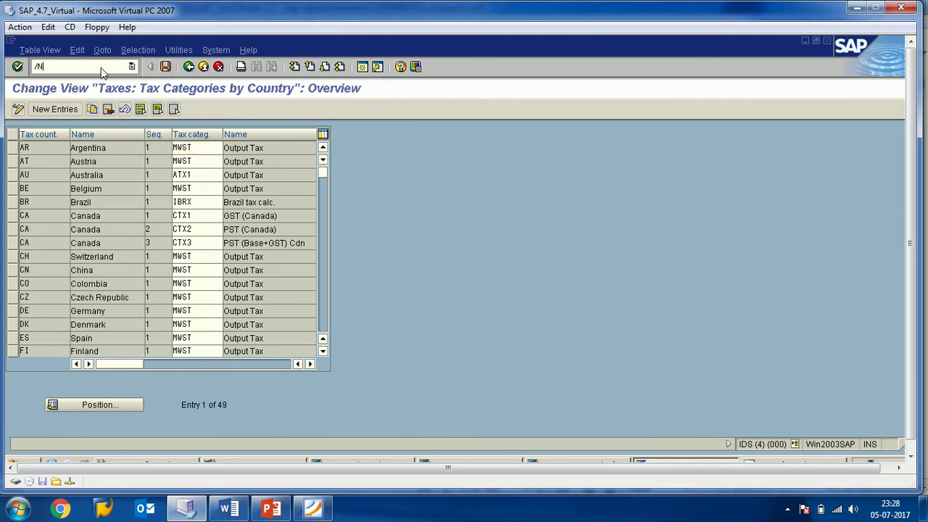
{"action": "type", "text": "/N"}
{"action": "key", "text": "Return"}
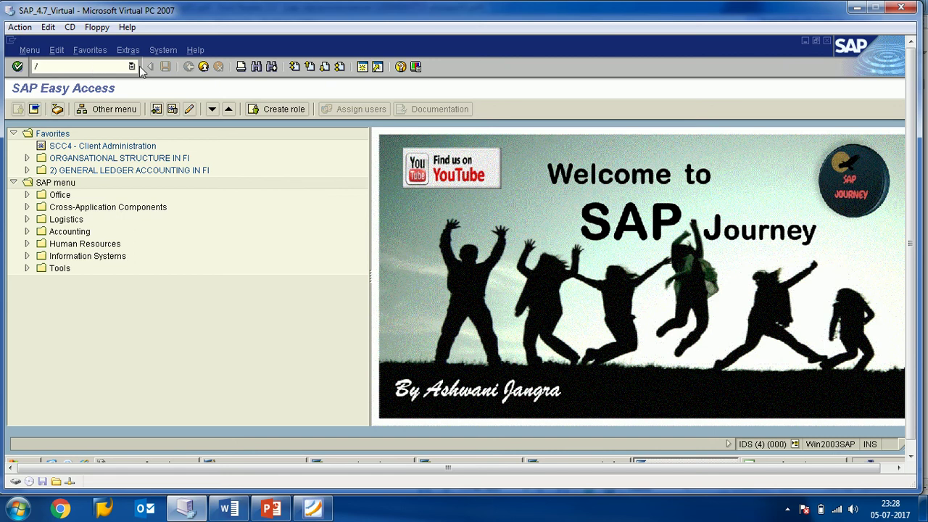
- Run transaction SPRO to reach the project customizing screen
{"action": "type", "text": "SPRO"}
{"action": "left_click_drag", "start_coordinate": [56, 66], "coordinate": [21, 71]}
{"action": "left_click", "coordinate": [20, 69]}
{"action": "left_click", "coordinate": [71, 69]}
{"action": "left_click_drag", "start_coordinate": [64, 67], "coordinate": [36, 69]}
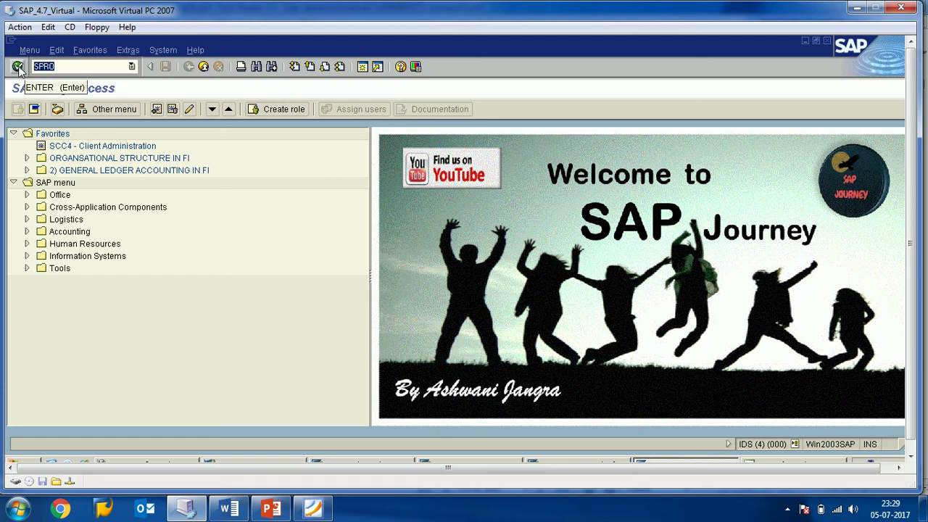
{"action": "left_click", "coordinate": [17, 66]}
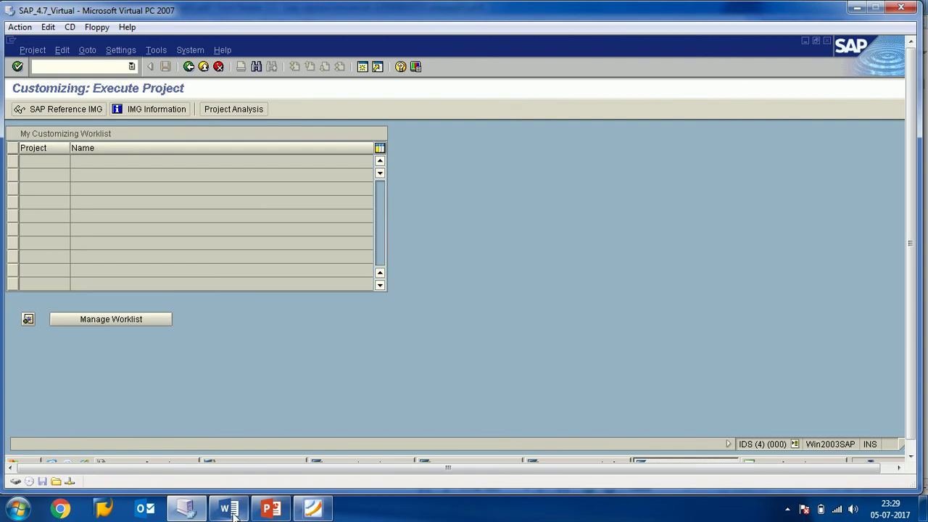
- Check the sales organization path in the Foxit Reader guide, and open the SAP Reference IMG back in the virtual machine
{"action": "left_click", "coordinate": [312, 508]}
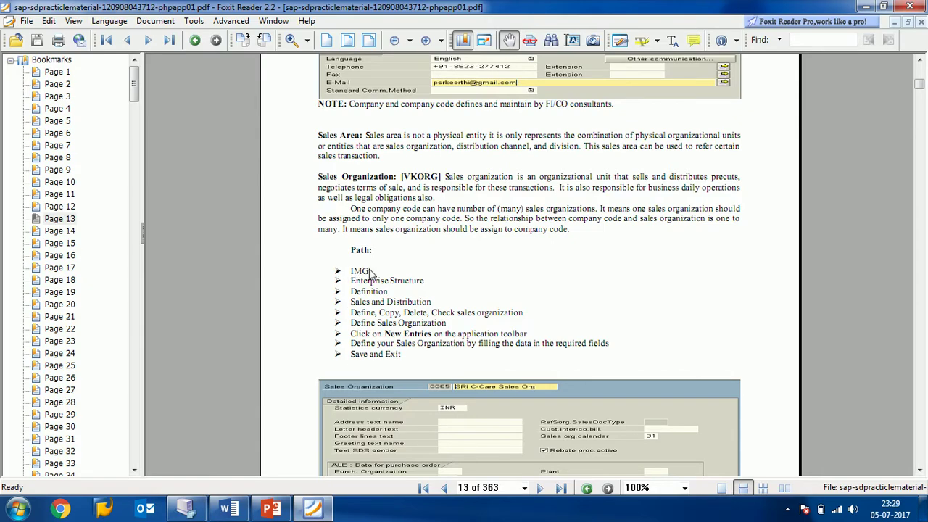
{"action": "left_click", "coordinate": [865, 7]}
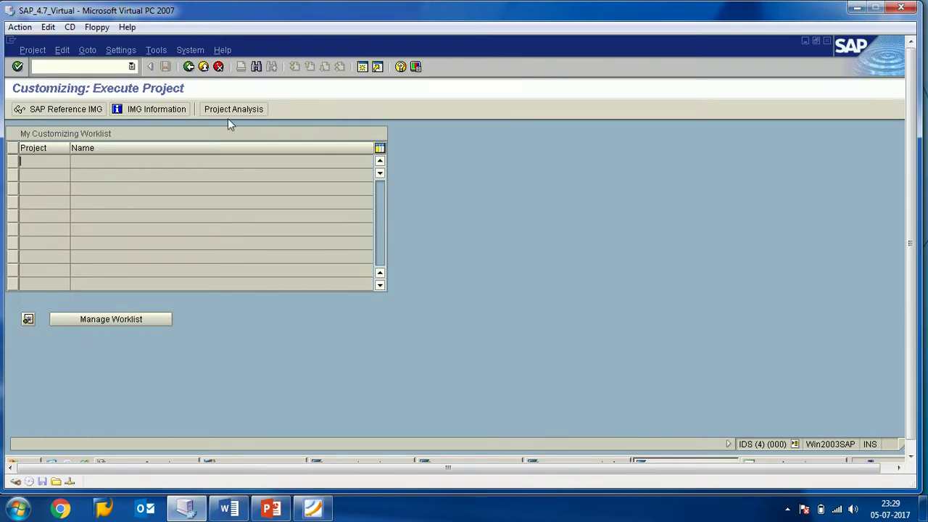
{"action": "left_click", "coordinate": [77, 110]}
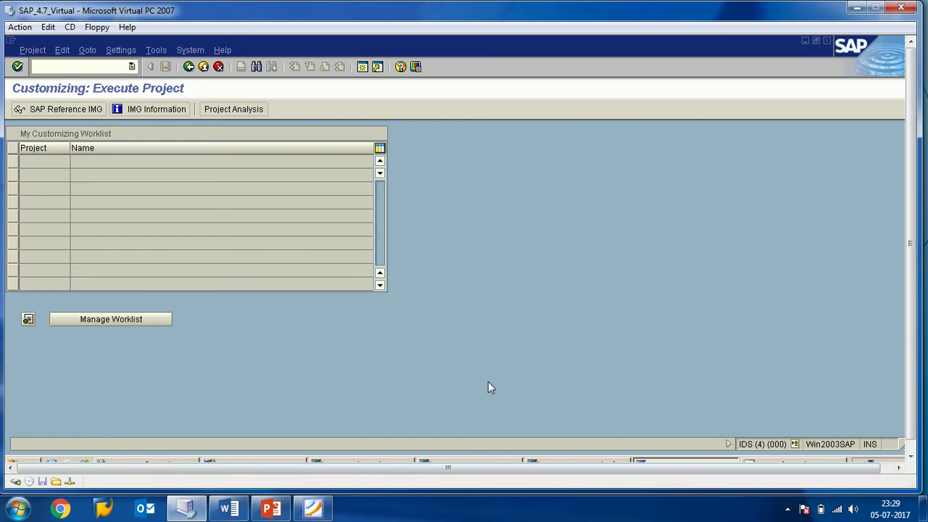
- Start the Create Sales Order transaction in the separate SAP Easy Access session
{"action": "left_click_drag", "start_coordinate": [917, 207], "coordinate": [917, 221]}
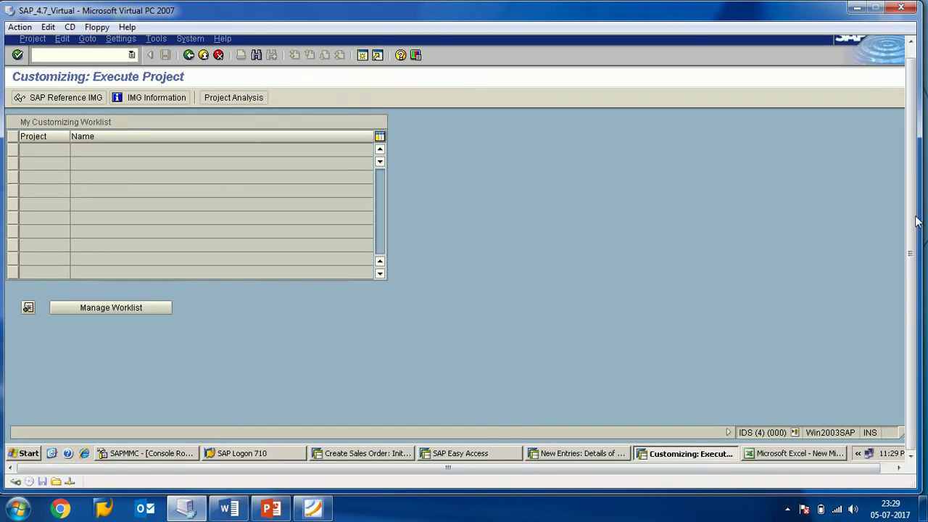
{"action": "left_click", "coordinate": [480, 456]}
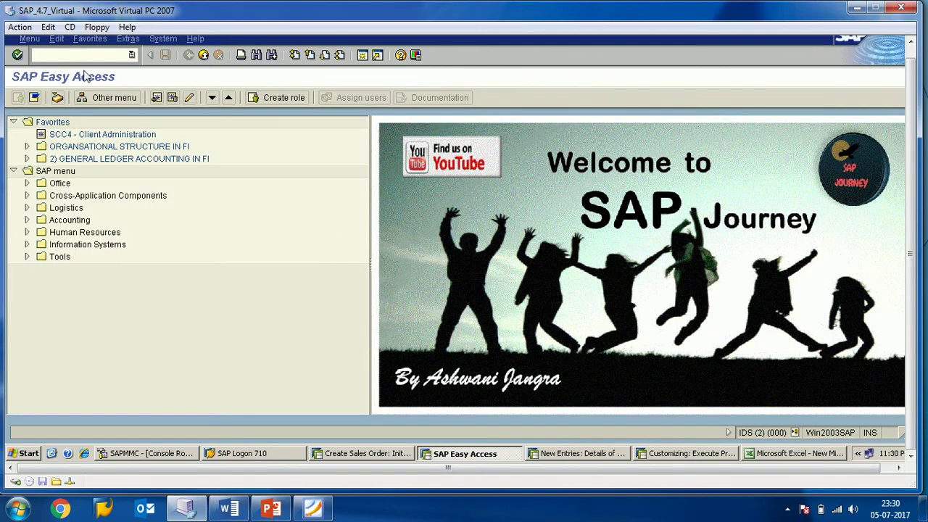
{"action": "left_click", "coordinate": [68, 58]}
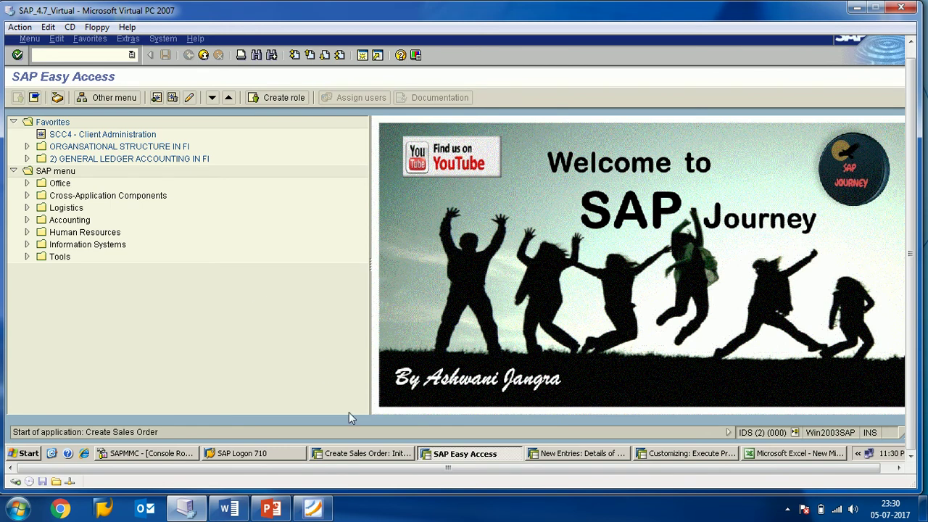
- Check the Display IMG session and examine the order type and sales organization fields in the already filled Create Sales Order session
{"action": "left_click", "coordinate": [657, 455]}
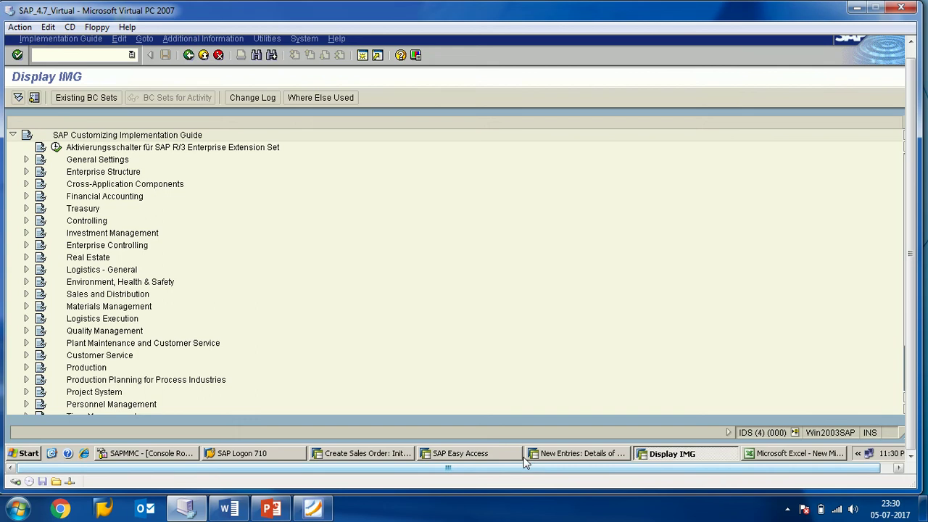
{"action": "left_click", "coordinate": [383, 455]}
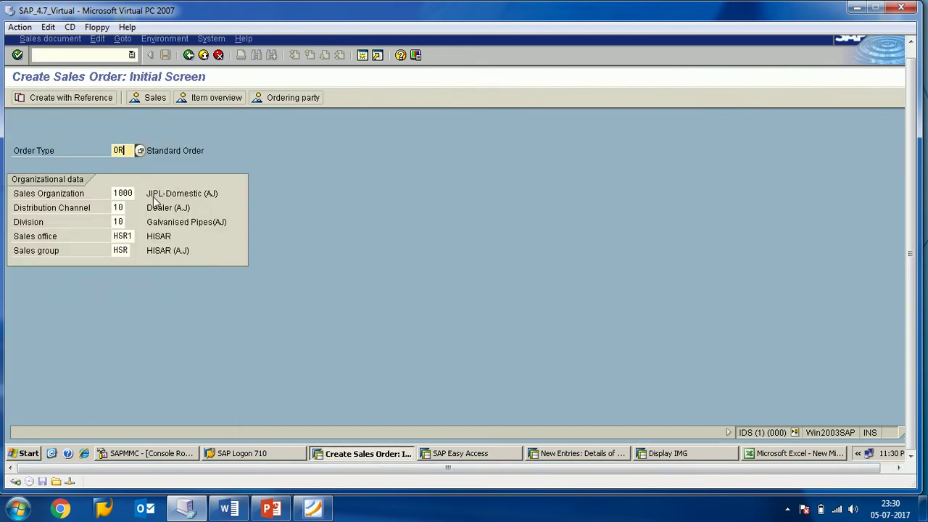
{"action": "left_click", "coordinate": [124, 197]}
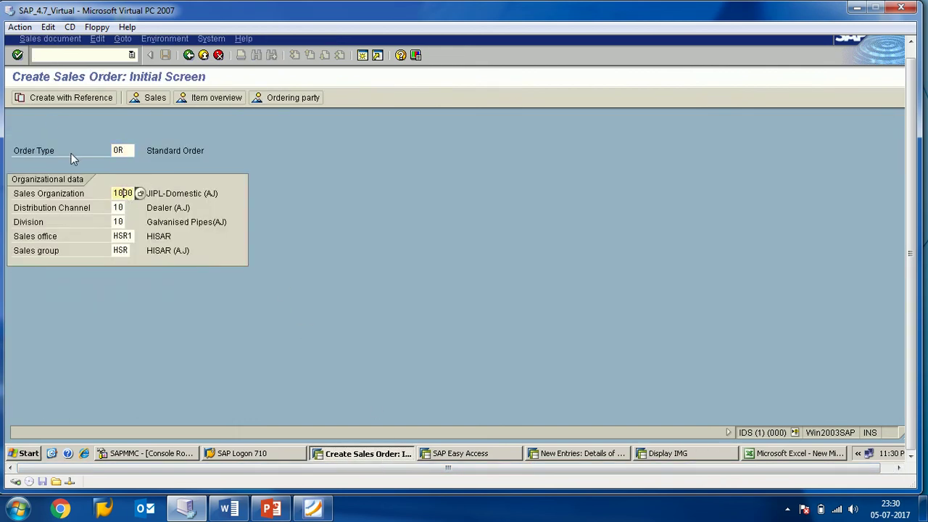
{"action": "double_click", "coordinate": [117, 152]}
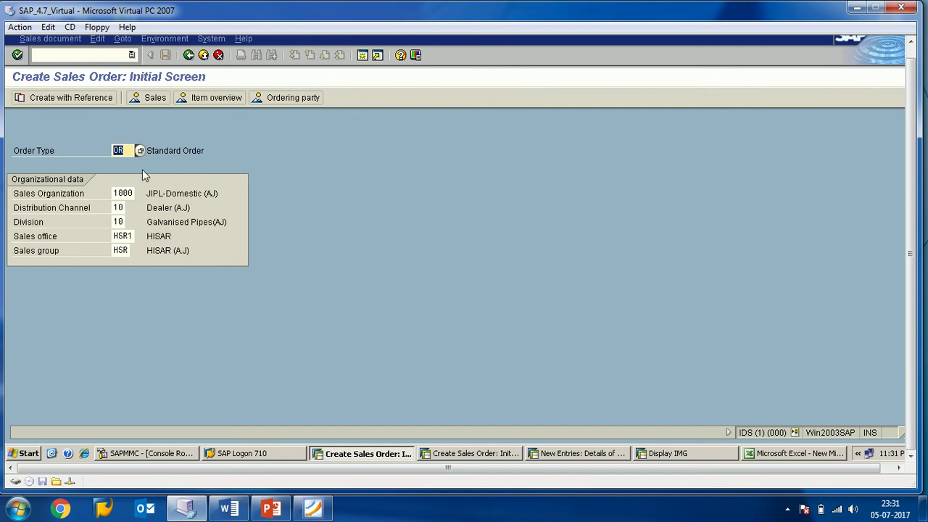
{"action": "left_click", "coordinate": [205, 150]}
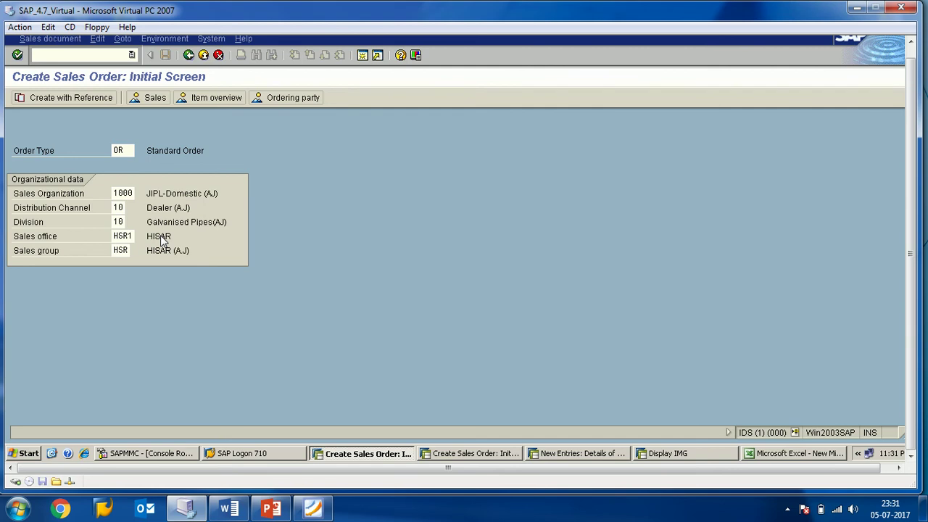
- Look through the possible order types as far as OR Standard Order, and close the list without choosing an entry
{"action": "left_click", "coordinate": [117, 152]}
{"action": "key", "text": "F4"}
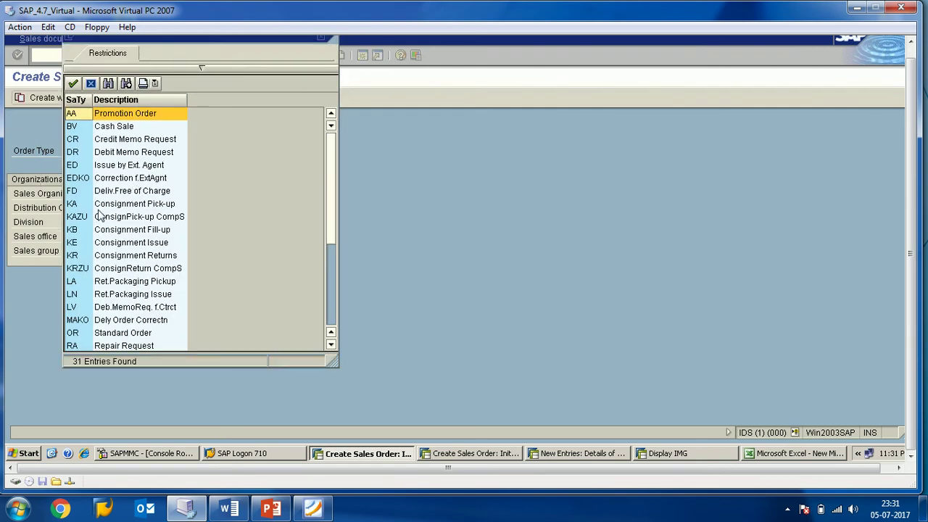
{"action": "left_click", "coordinate": [76, 218]}
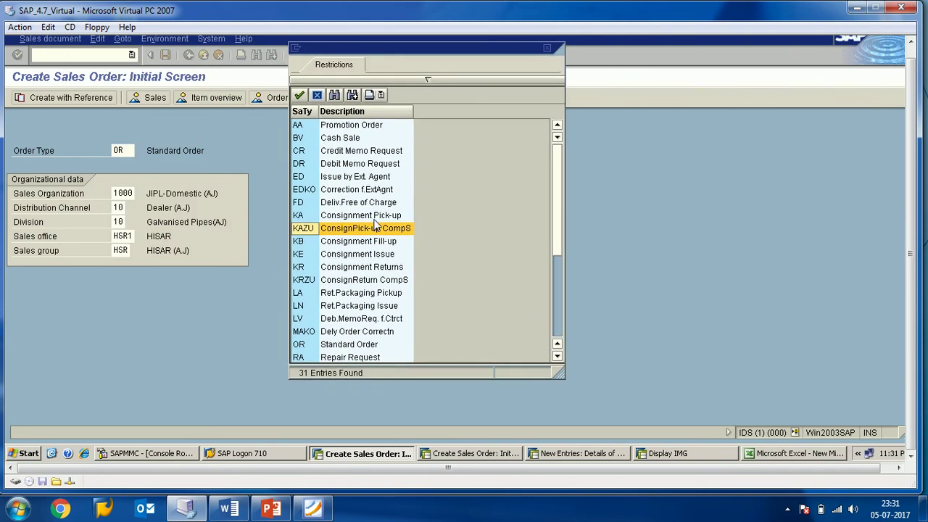
{"action": "scroll", "coordinate": [373, 225], "scroll_direction": "down", "scroll_amount": 2}
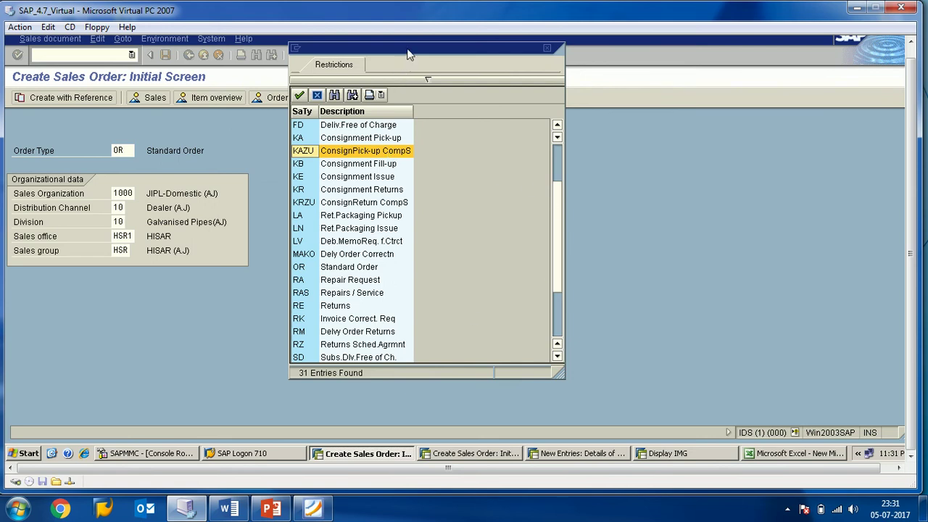
{"action": "left_click", "coordinate": [301, 268]}
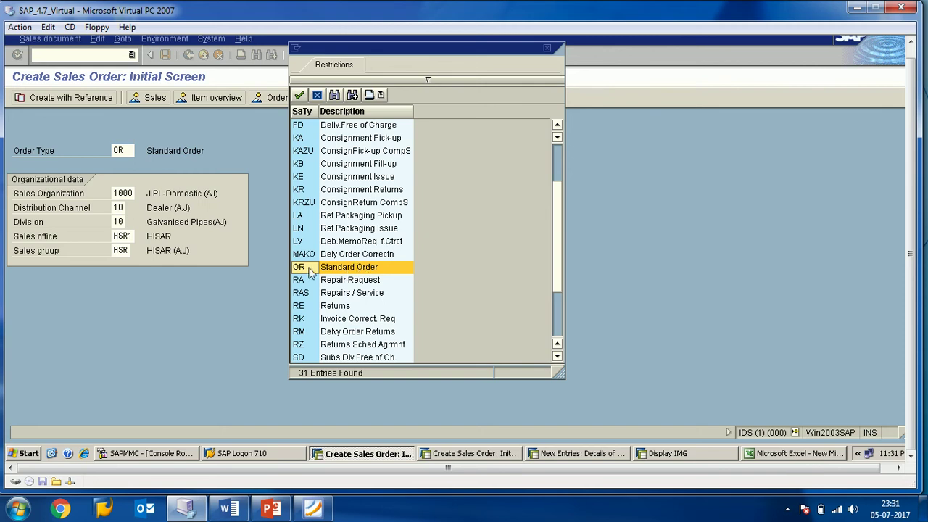
{"action": "left_click", "coordinate": [548, 48]}
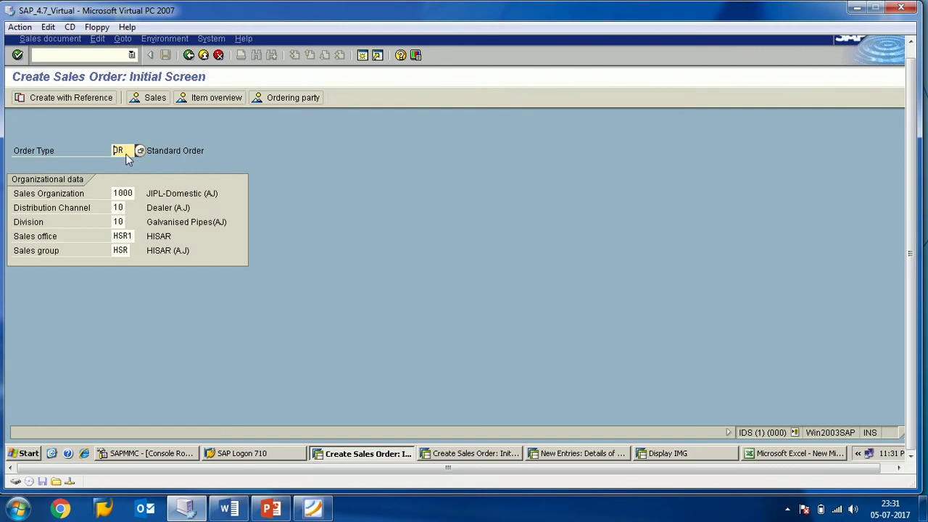
{"action": "left_click_drag", "start_coordinate": [125, 152], "coordinate": [102, 151]}
- Review the possible sales organizations, including JIPL-Domestic and JIPL-Exports, and close the list without choosing an entry
{"action": "left_click", "coordinate": [133, 194]}
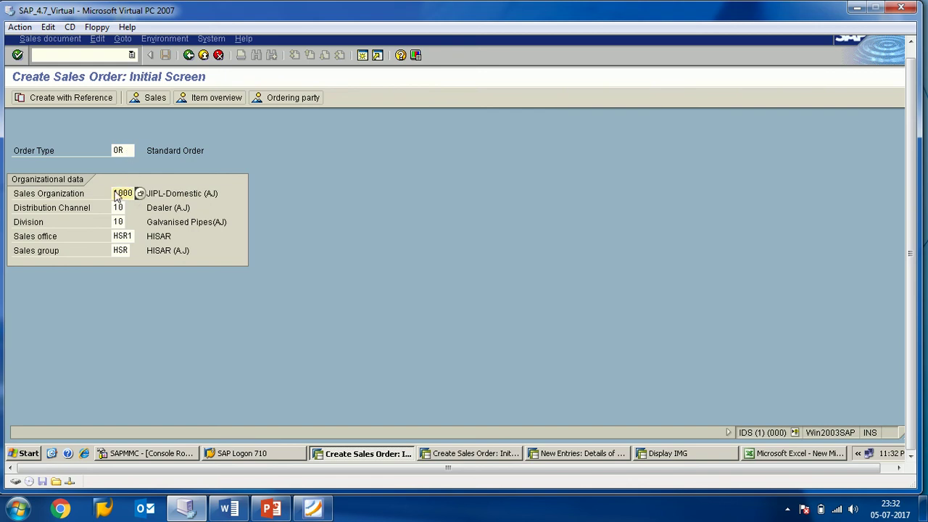
{"action": "left_click_drag", "start_coordinate": [114, 194], "coordinate": [138, 196]}
{"action": "left_click", "coordinate": [140, 197]}
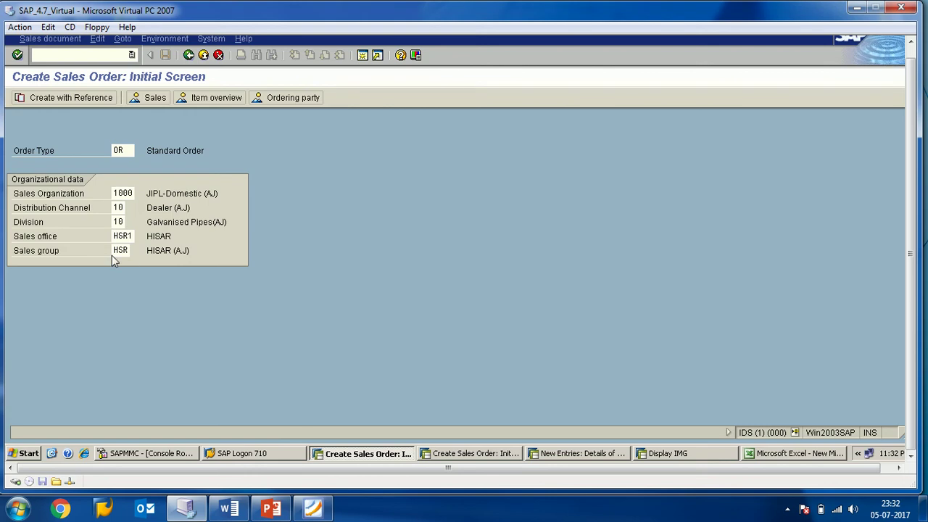
{"action": "key", "text": "F4"}
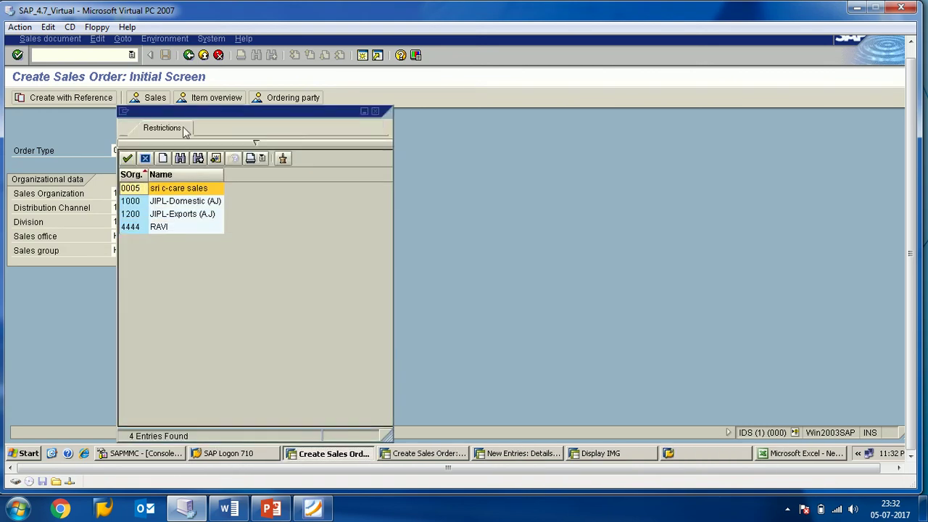
{"action": "left_click_drag", "start_coordinate": [191, 113], "coordinate": [343, 108]}
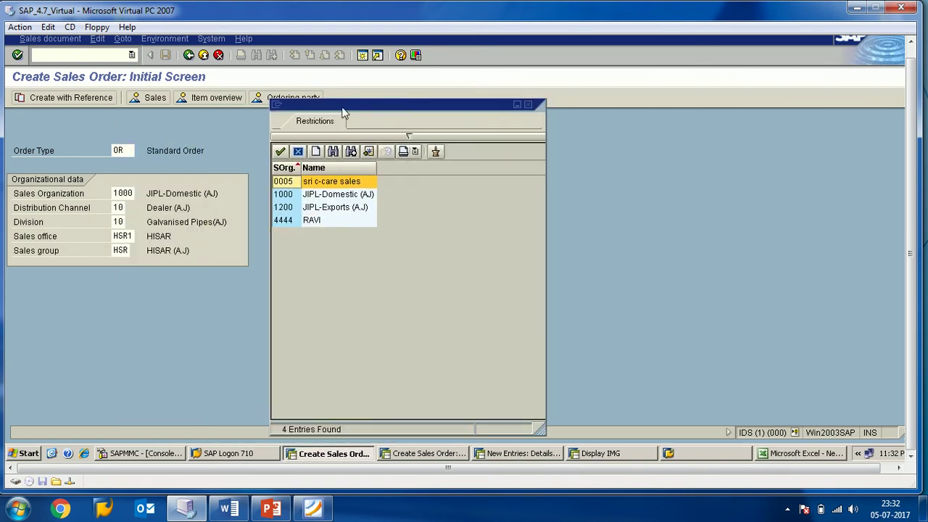
{"action": "left_click", "coordinate": [311, 222]}
{"action": "left_click", "coordinate": [316, 208]}
{"action": "left_click", "coordinate": [323, 194]}
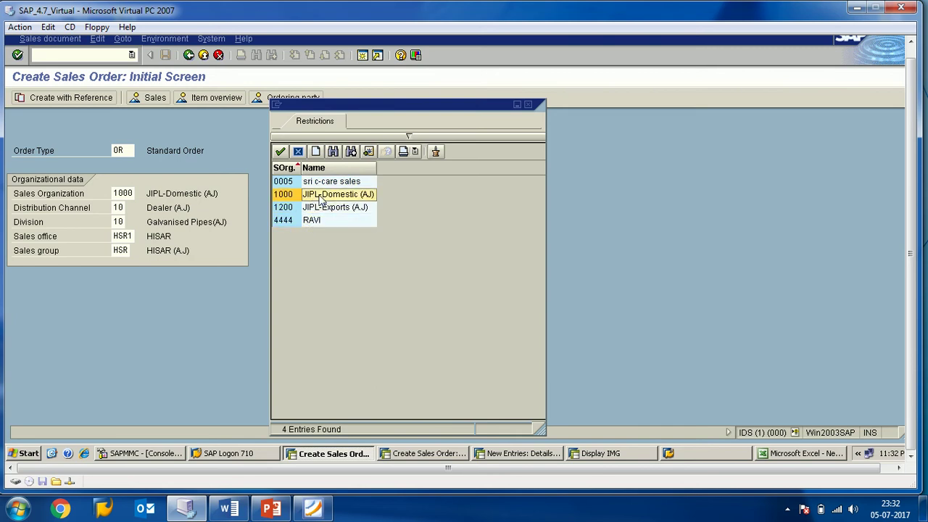
{"action": "left_click", "coordinate": [326, 183]}
{"action": "left_click", "coordinate": [324, 196]}
{"action": "left_click", "coordinate": [326, 208]}
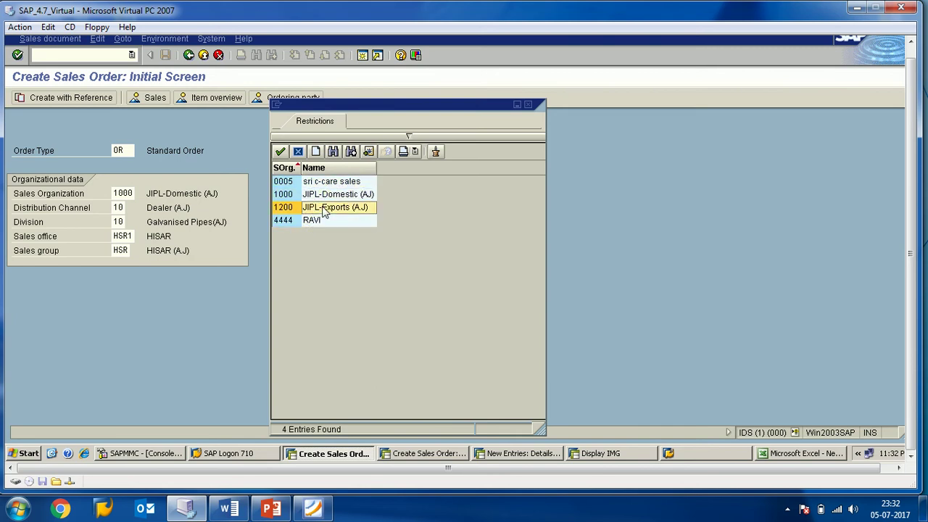
{"action": "left_click", "coordinate": [528, 106]}
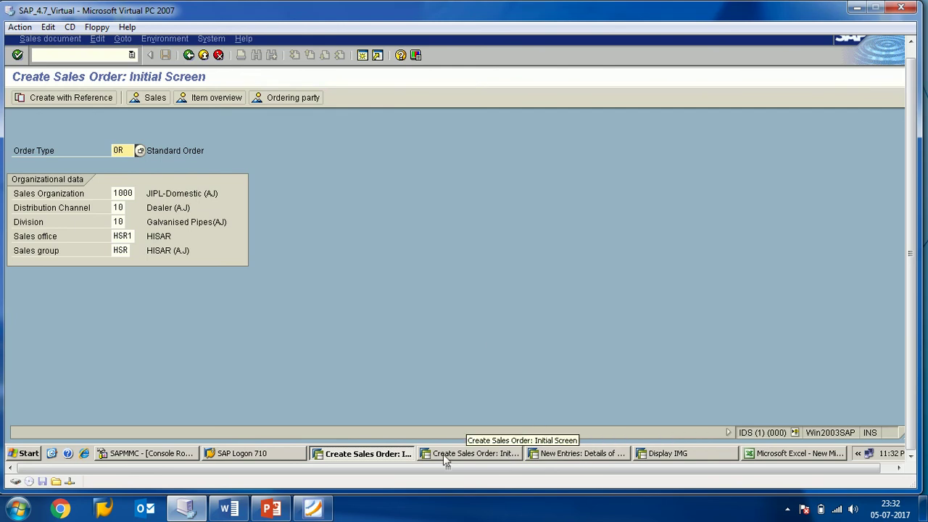
- Bring up the Display IMG session, view the Division slide in PowerPoint, and return to the IMG tree
{"action": "left_click", "coordinate": [662, 455]}
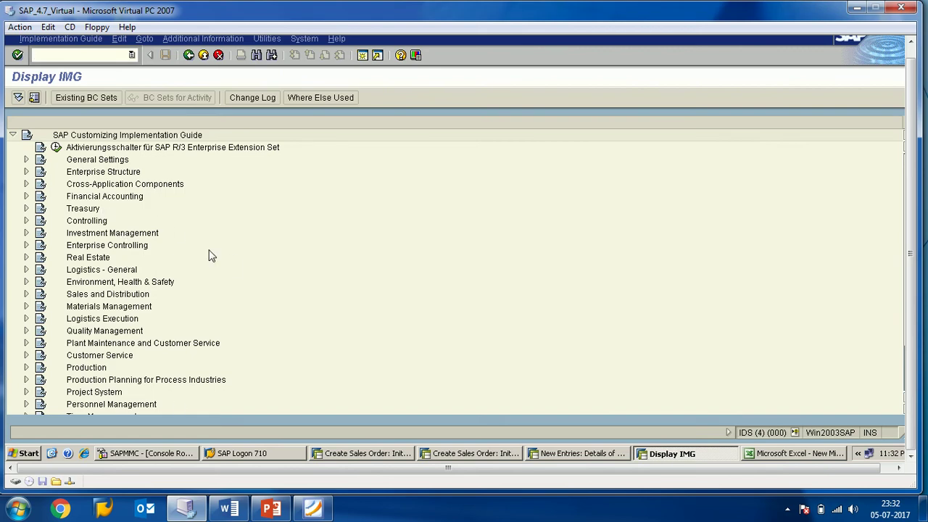
{"action": "left_click", "coordinate": [270, 510]}
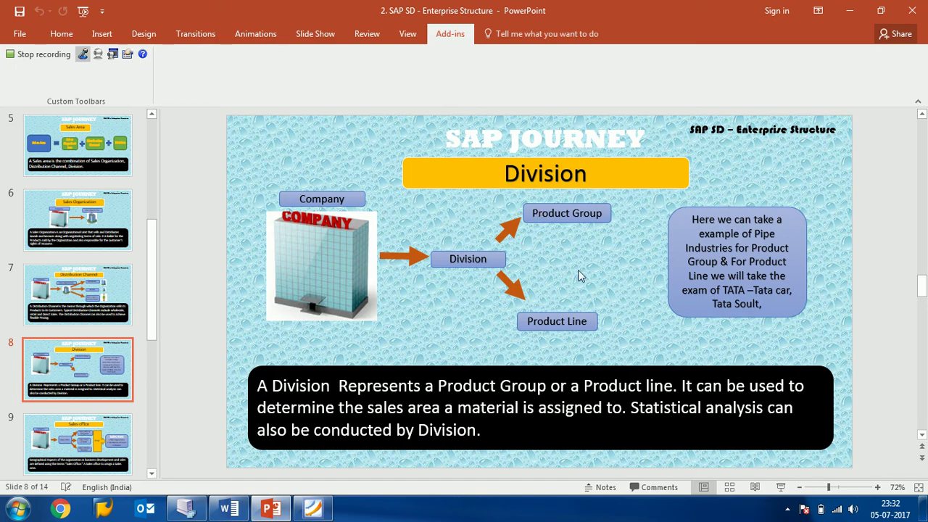
{"action": "left_click", "coordinate": [851, 16]}
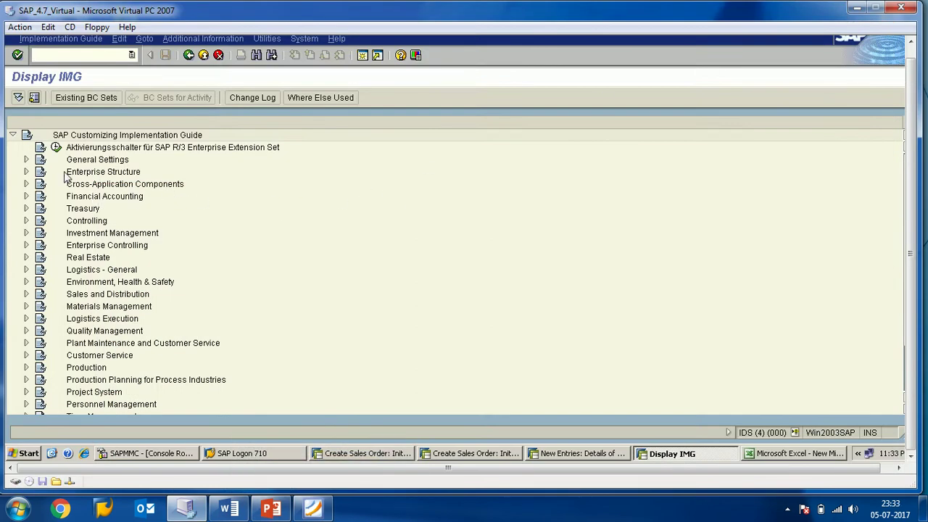
- Expand Enterprise Structure and its Definition node in the IMG tree, and select Financial Accounting beneath it
{"action": "left_click", "coordinate": [109, 174]}
{"action": "left_click", "coordinate": [26, 173]}
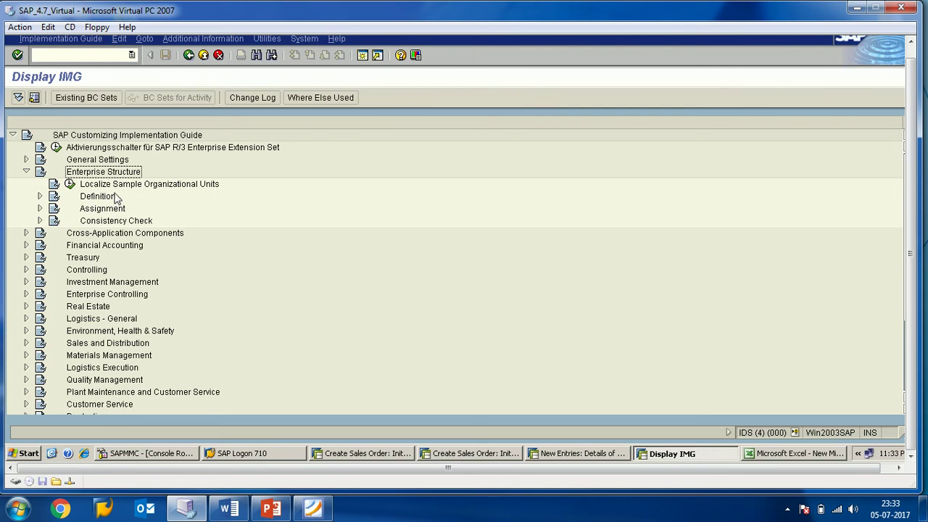
{"action": "left_click", "coordinate": [101, 197]}
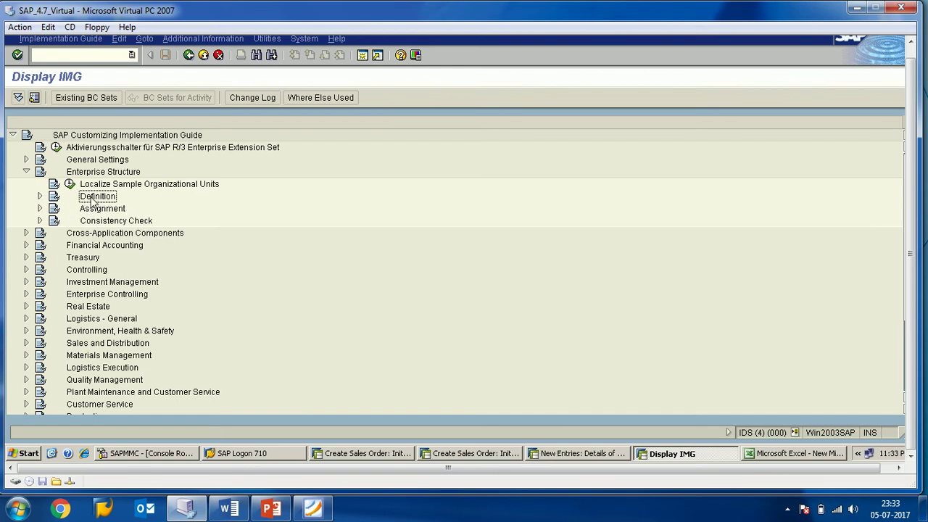
{"action": "left_click", "coordinate": [40, 196]}
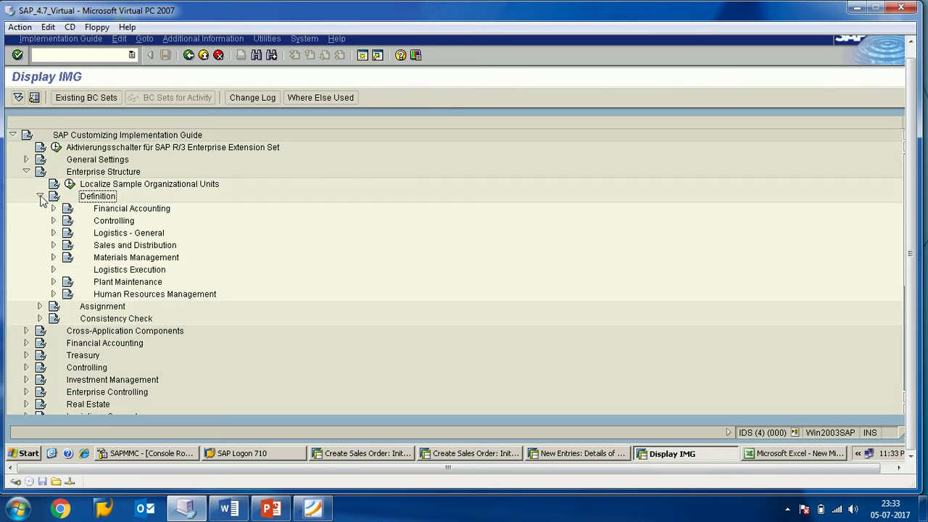
{"action": "left_click", "coordinate": [119, 210]}
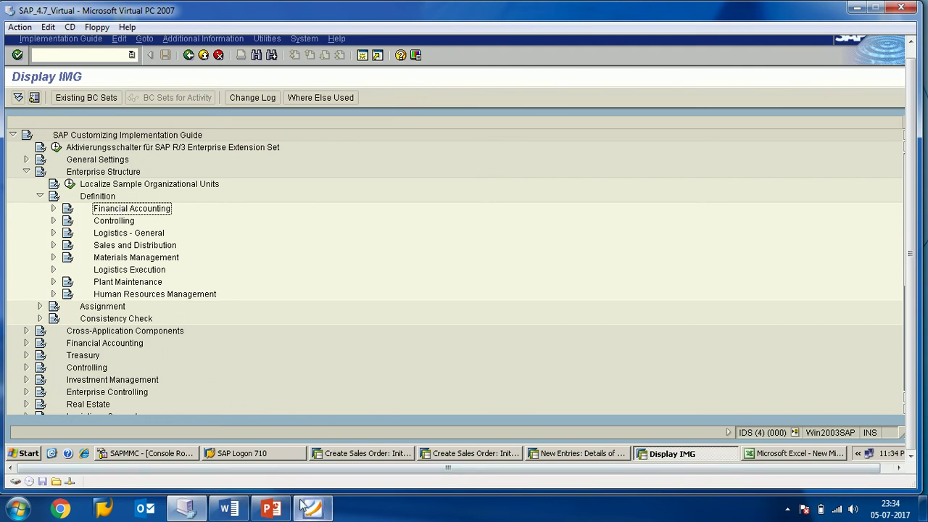
- Check the list of sales organization units in the Word document, and expand Sales and Distribution under Definition in the IMG tree
{"action": "left_click", "coordinate": [229, 509]}
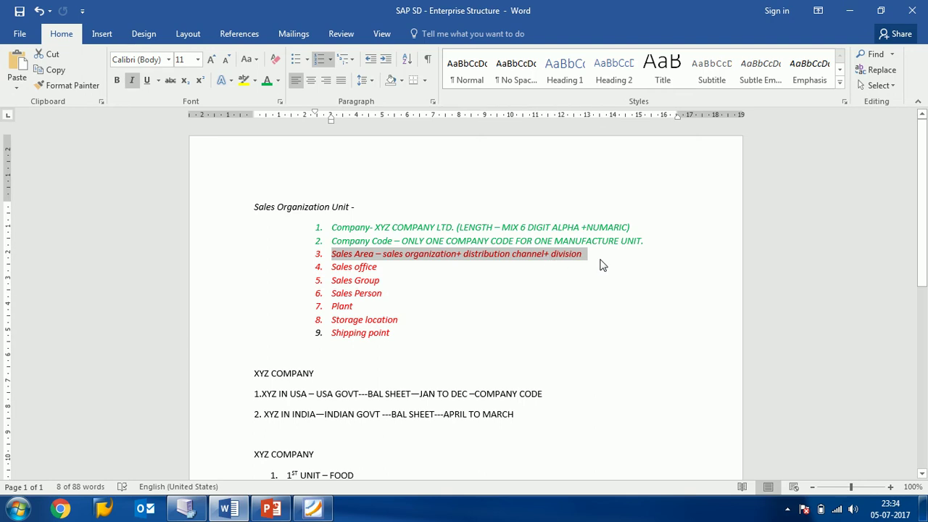
{"action": "left_click", "coordinate": [853, 13]}
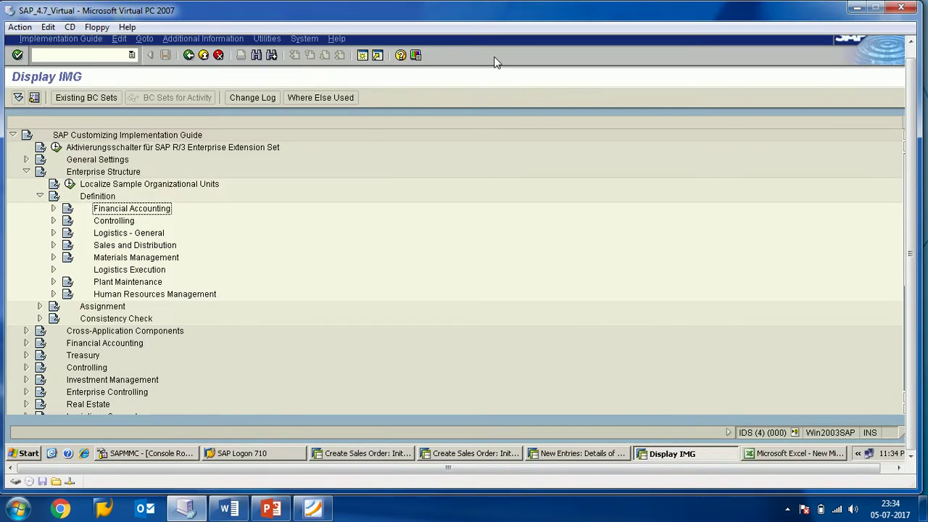
{"action": "left_click", "coordinate": [103, 247]}
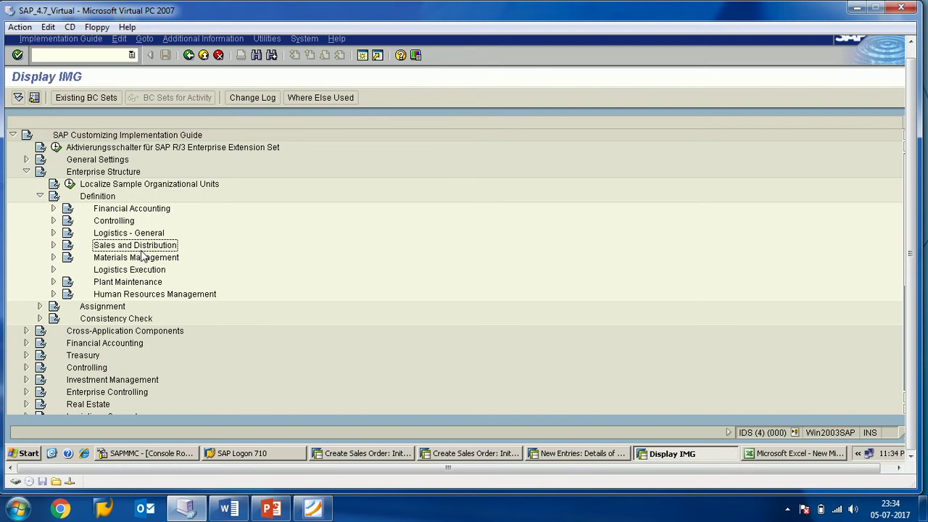
{"action": "left_click", "coordinate": [54, 246]}
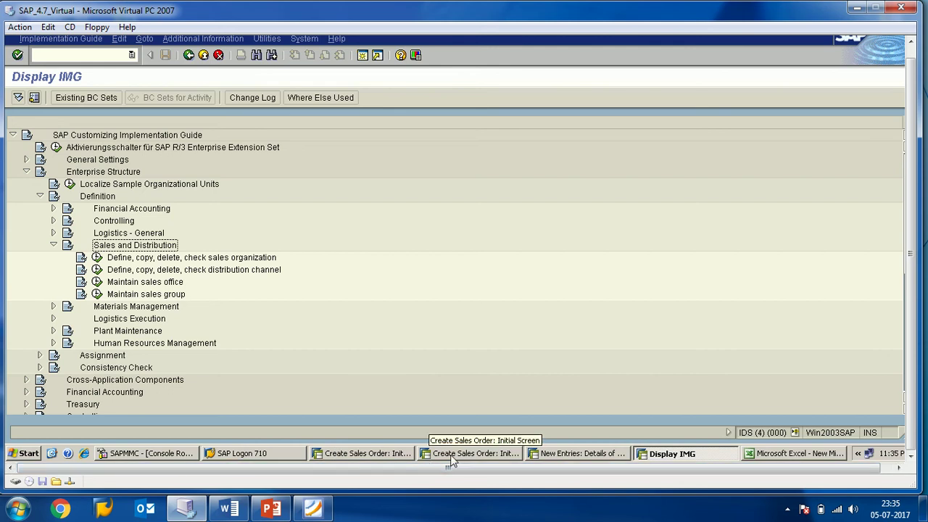
- Review the possible sales organizations in the first Create Sales Order session, close the list without choosing, and return to the Display IMG session
{"action": "left_click", "coordinate": [388, 456]}
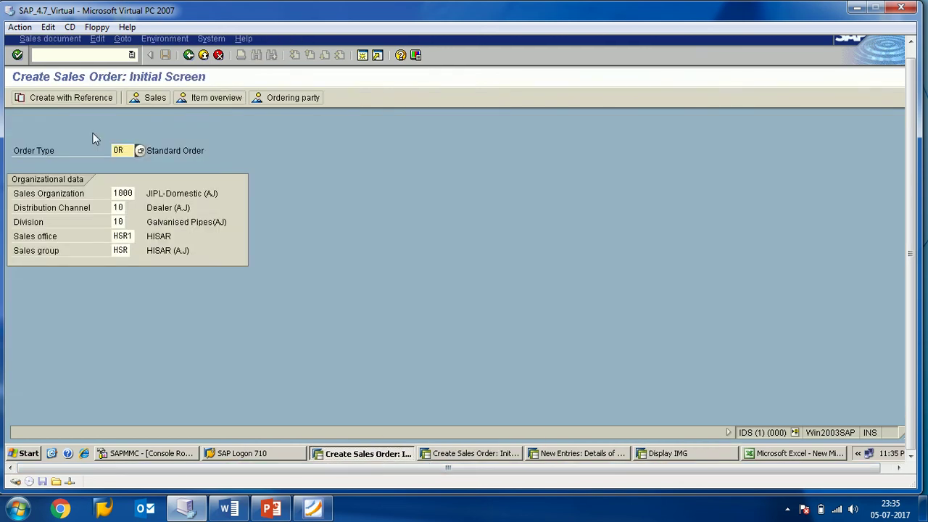
{"action": "left_click", "coordinate": [133, 196]}
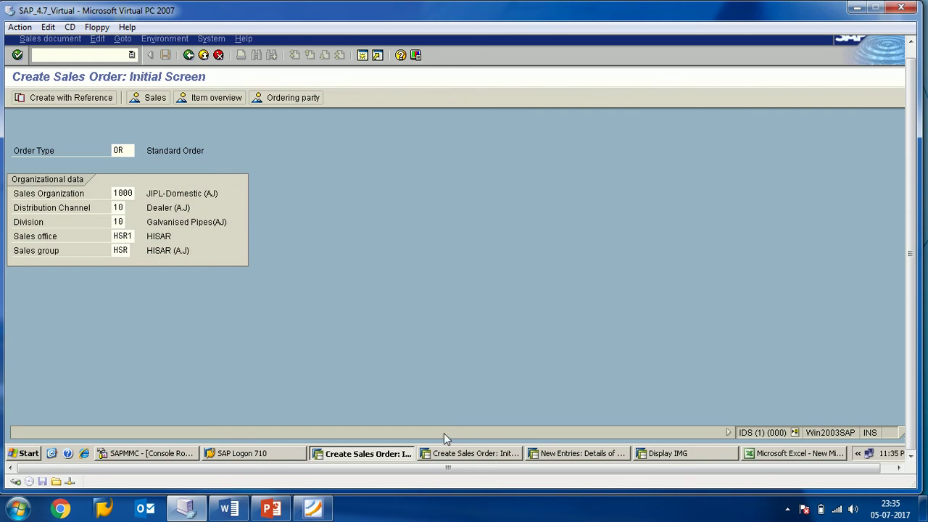
{"action": "key", "text": "F4"}
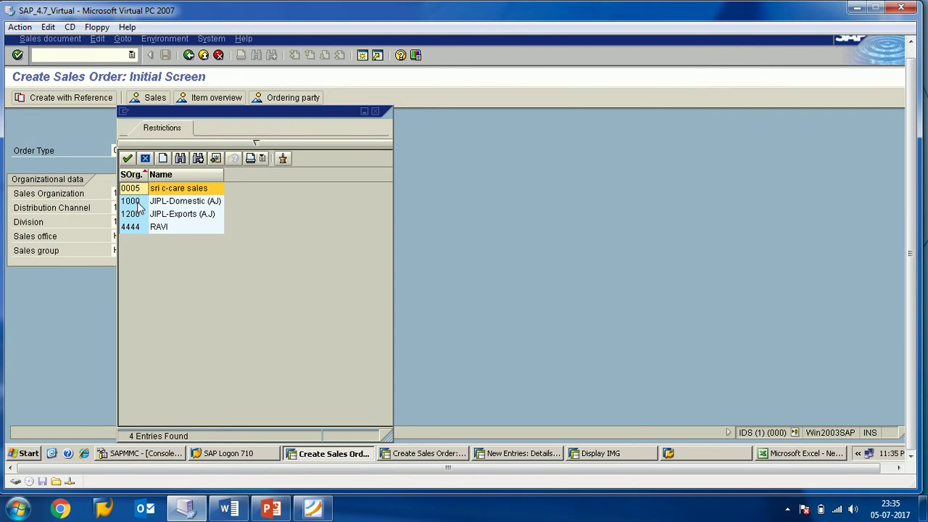
{"action": "left_click", "coordinate": [138, 202]}
{"action": "left_click", "coordinate": [138, 214]}
{"action": "left_click", "coordinate": [137, 227]}
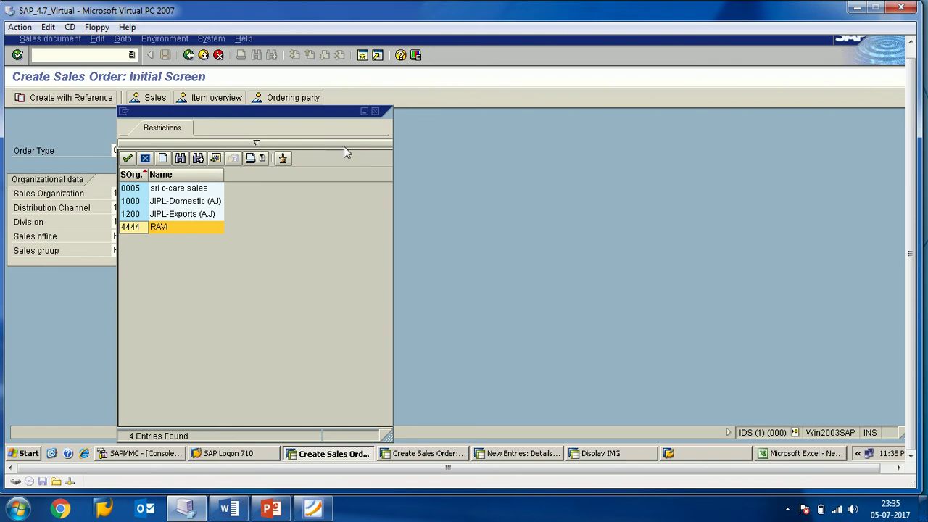
{"action": "left_click", "coordinate": [375, 112]}
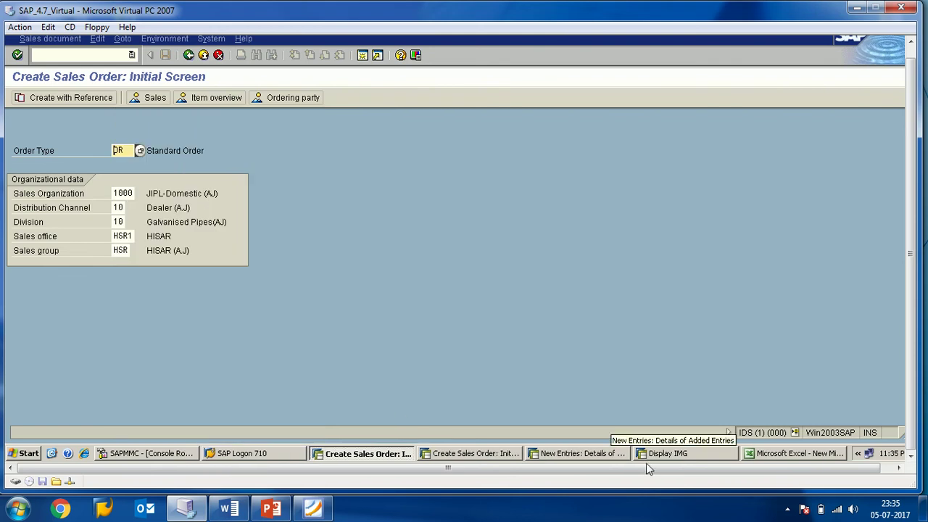
{"action": "left_click", "coordinate": [672, 457]}
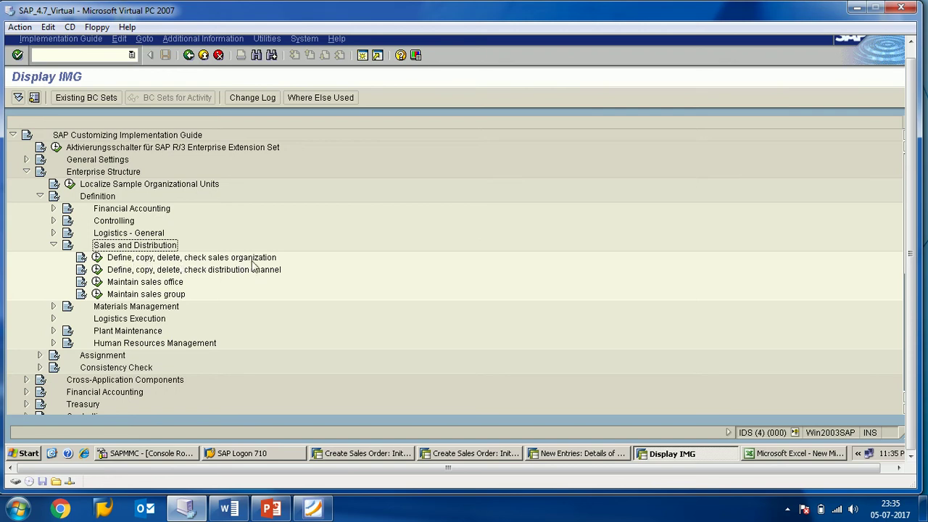
- Execute Define, copy, delete, check sales organization under Sales and Distribution, and examine the offered activities
{"action": "left_click", "coordinate": [98, 259]}
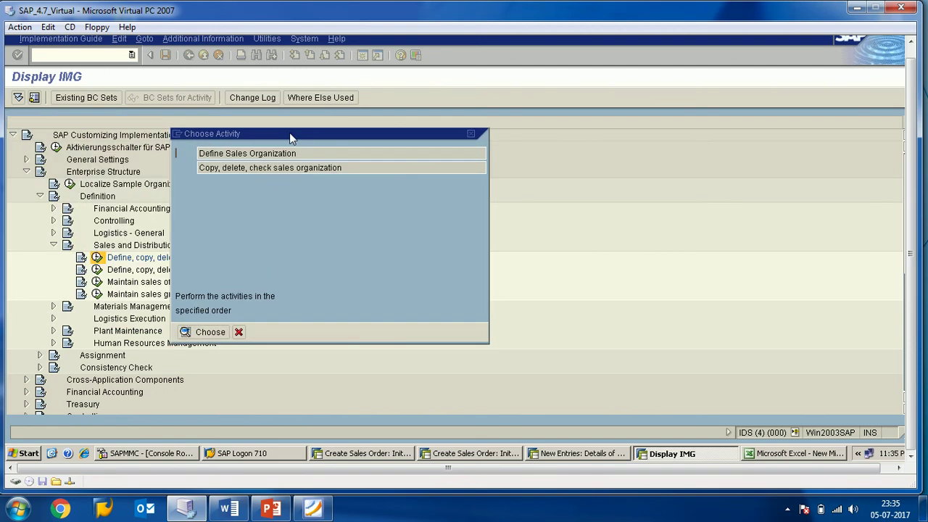
{"action": "left_click_drag", "start_coordinate": [294, 161], "coordinate": [193, 167]}
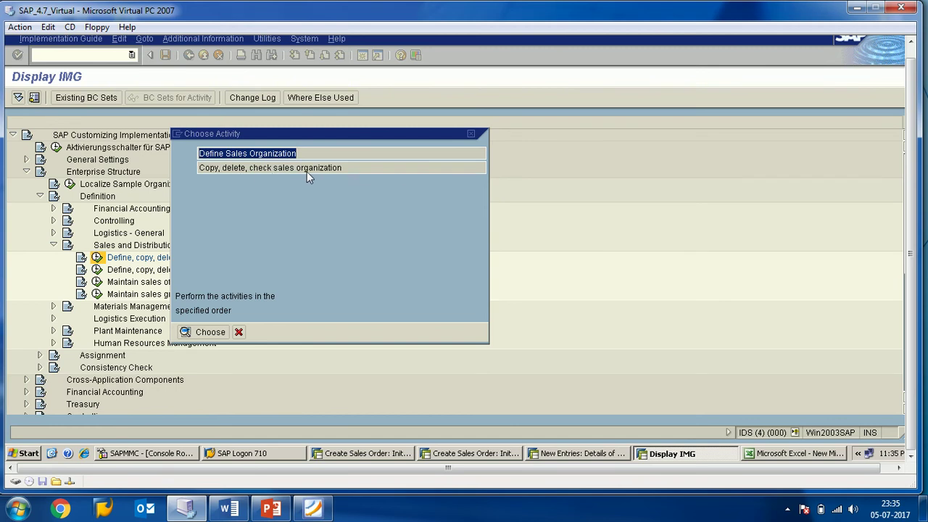
{"action": "left_click", "coordinate": [219, 170]}
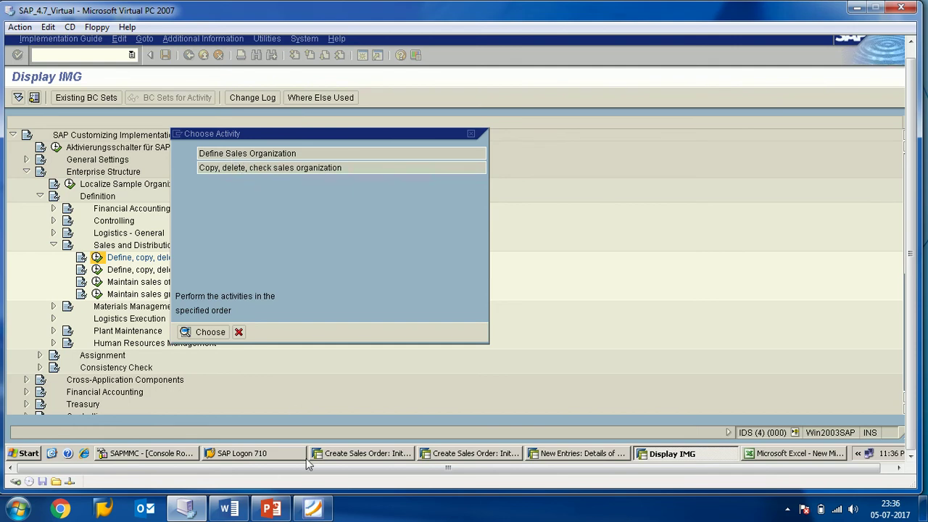
- Check the Sales Organization field in the second Create Sales Order session and return to the activity selection in Display IMG
{"action": "left_click", "coordinate": [451, 459]}
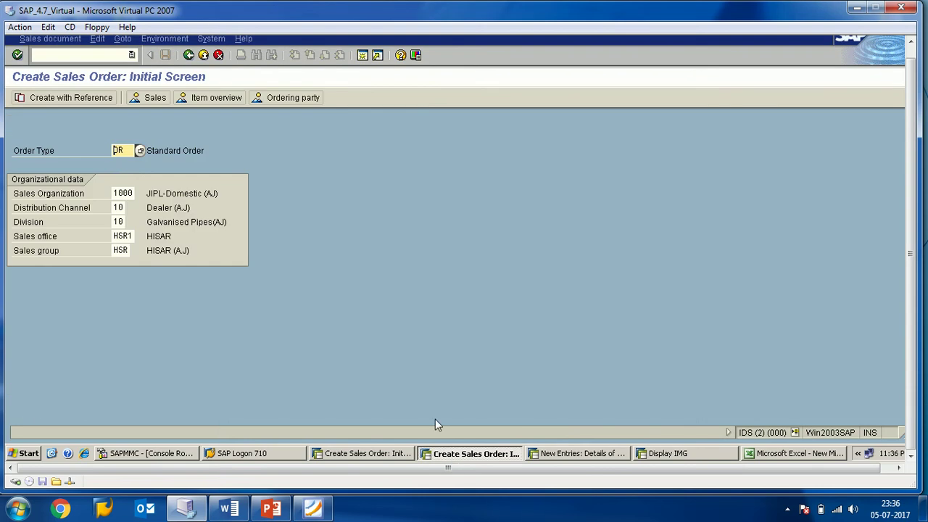
{"action": "left_click", "coordinate": [131, 195]}
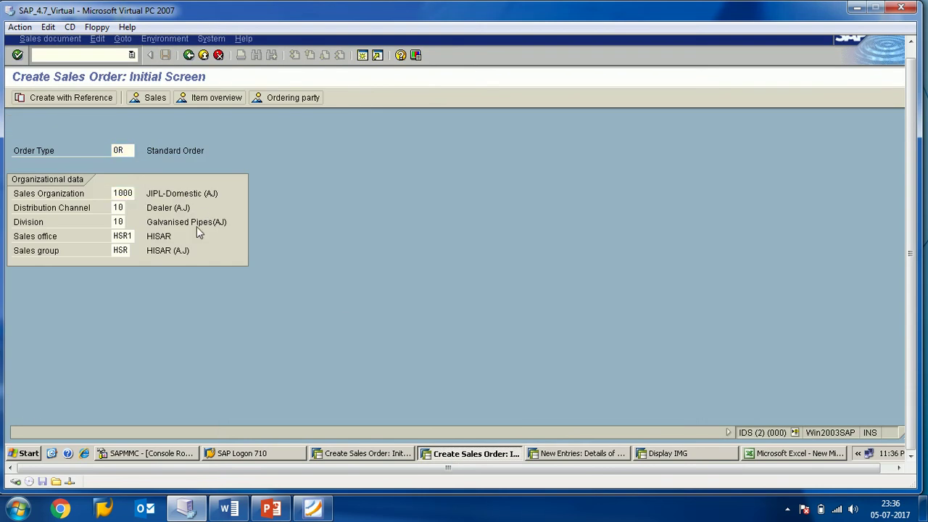
{"action": "left_click", "coordinate": [354, 456]}
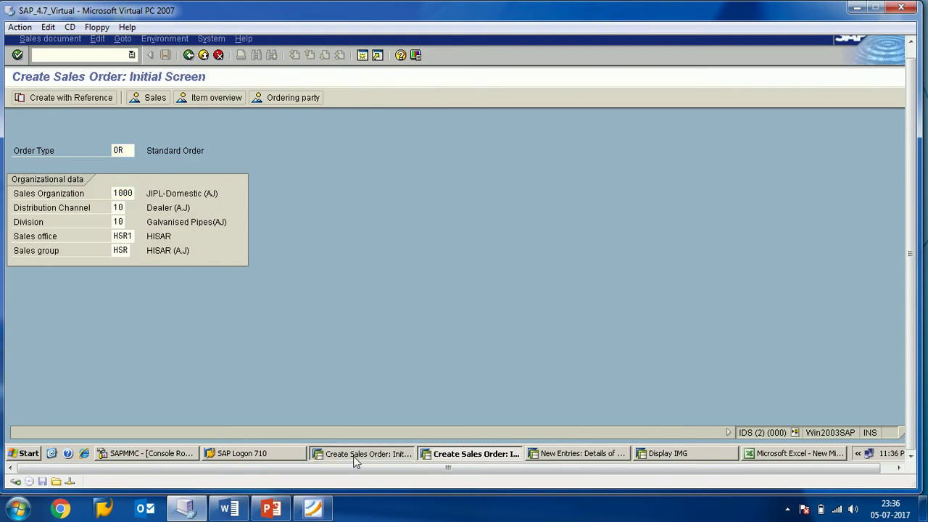
{"action": "left_click", "coordinate": [453, 457]}
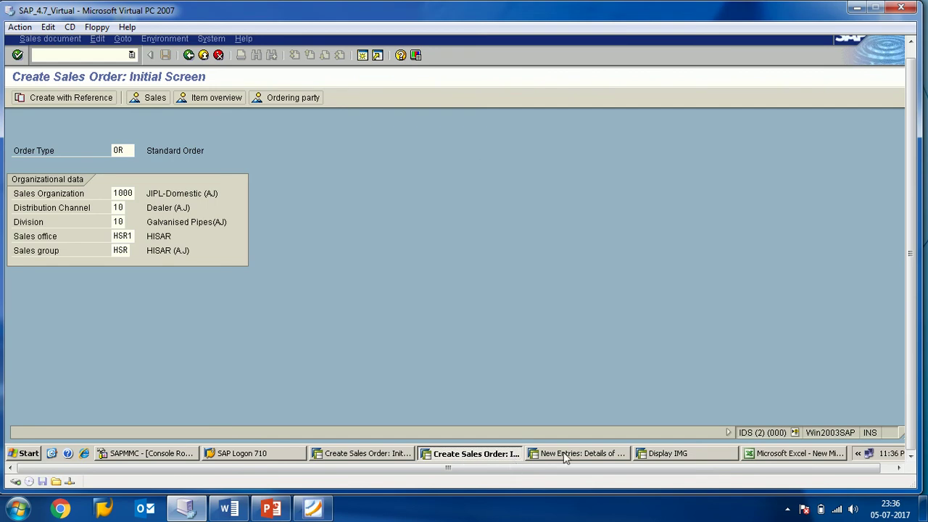
{"action": "left_click", "coordinate": [657, 455]}
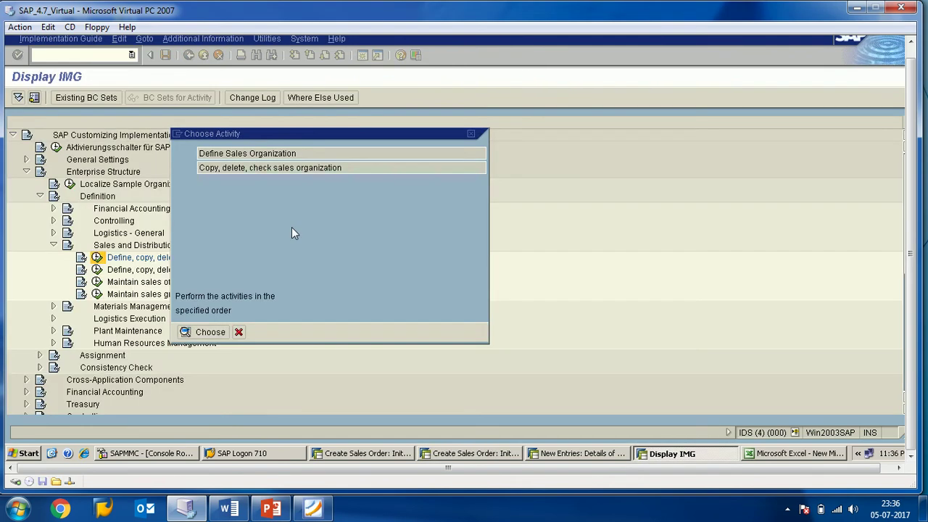
- Bring up the New Entries session and leave the details of sales organization 4444 for the sales organizations overview
{"action": "left_click", "coordinate": [501, 456]}
{"action": "left_click", "coordinate": [537, 451]}
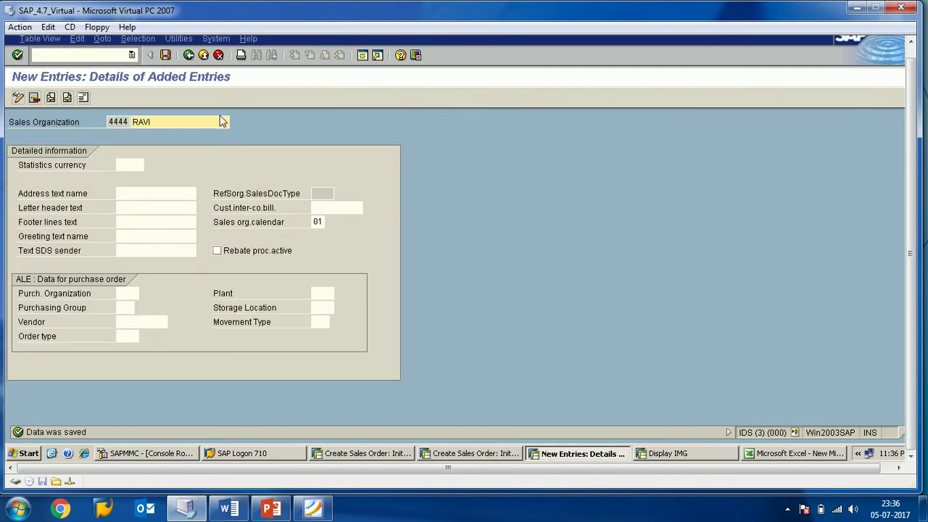
{"action": "left_click", "coordinate": [189, 55]}
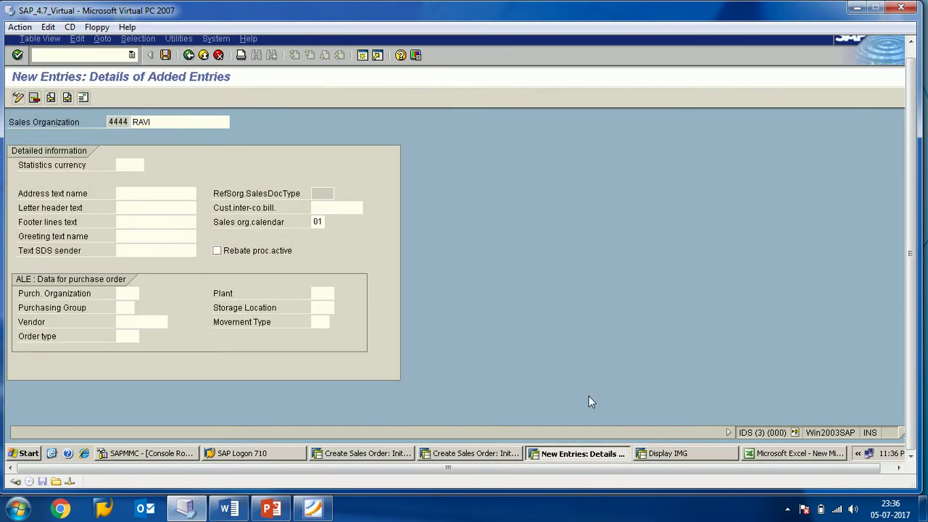
- Review the possible sales organizations in the second Create Sales Order session, checking the Display IMG session in between
{"action": "left_click", "coordinate": [504, 454]}
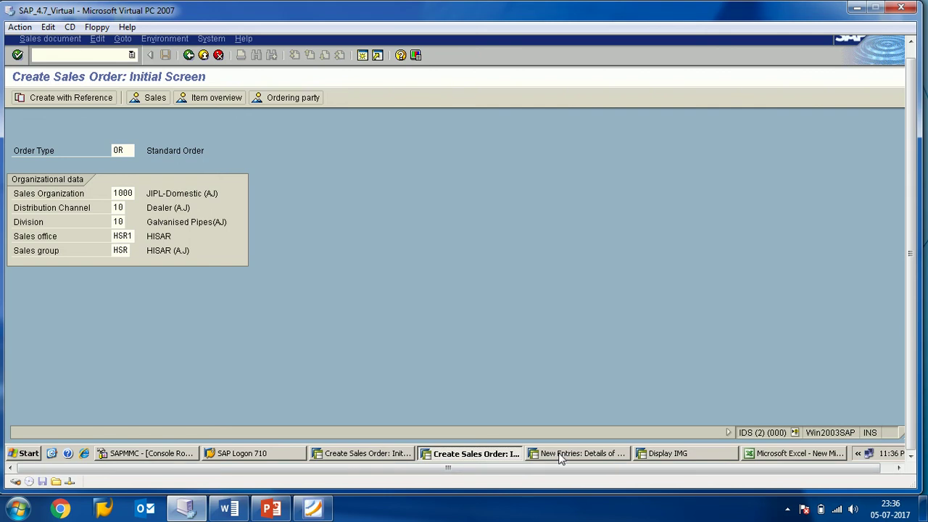
{"action": "left_click", "coordinate": [531, 456]}
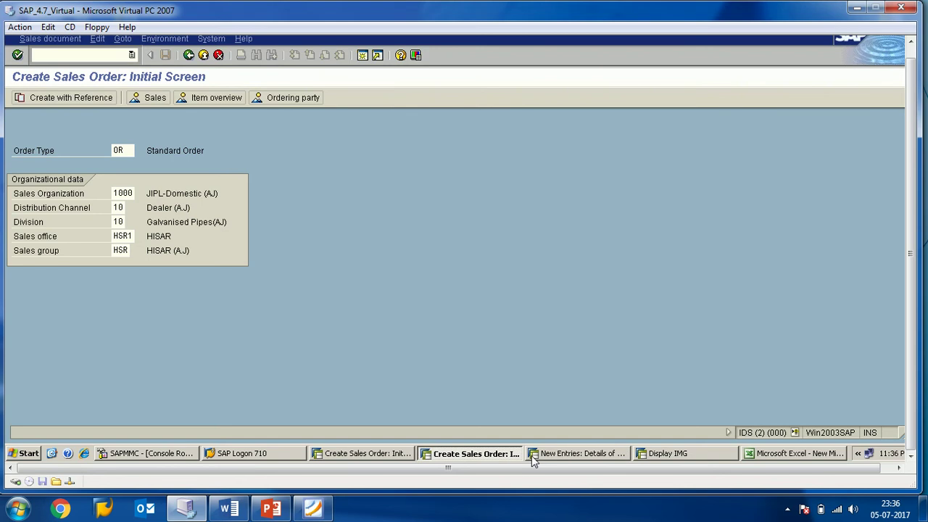
{"action": "left_click", "coordinate": [651, 457]}
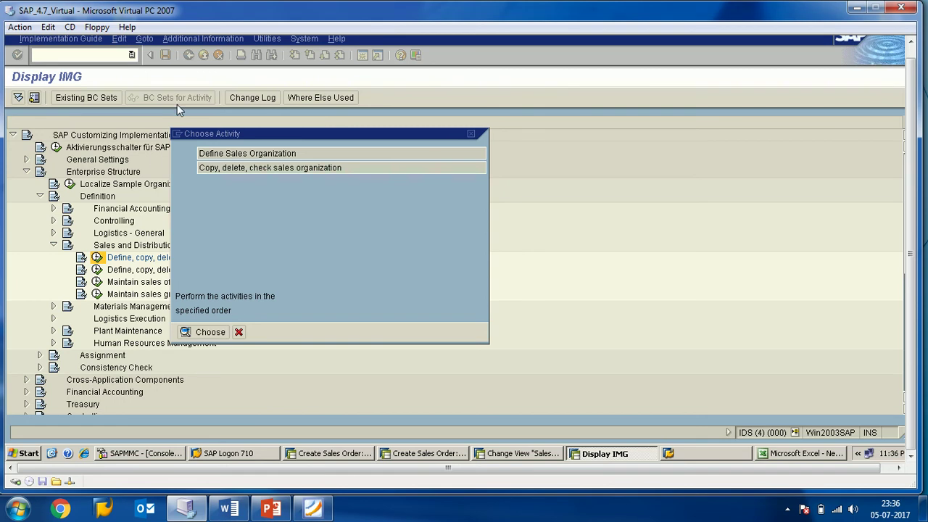
{"action": "left_click", "coordinate": [502, 457]}
{"action": "left_click", "coordinate": [428, 457]}
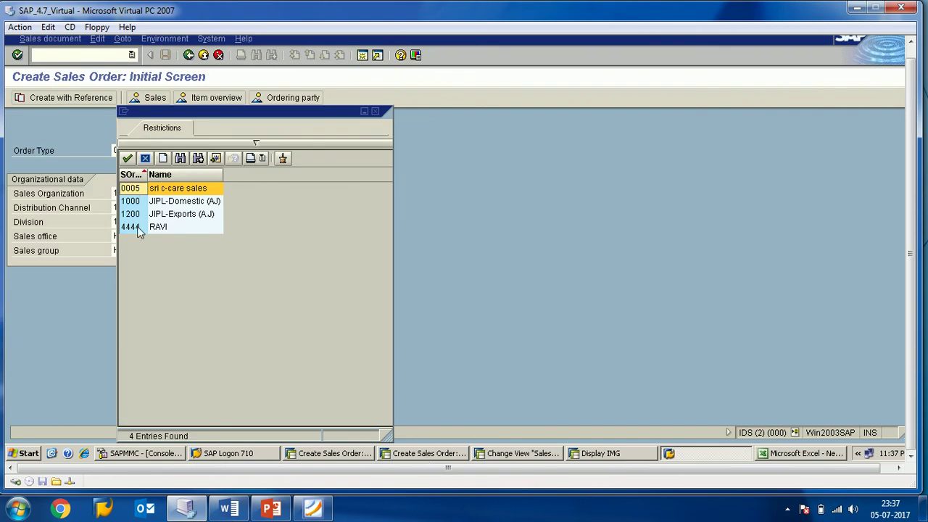
- Try to open a sales organization activity from the Display IMG selection and examine the locked data question
{"action": "left_click", "coordinate": [628, 458]}
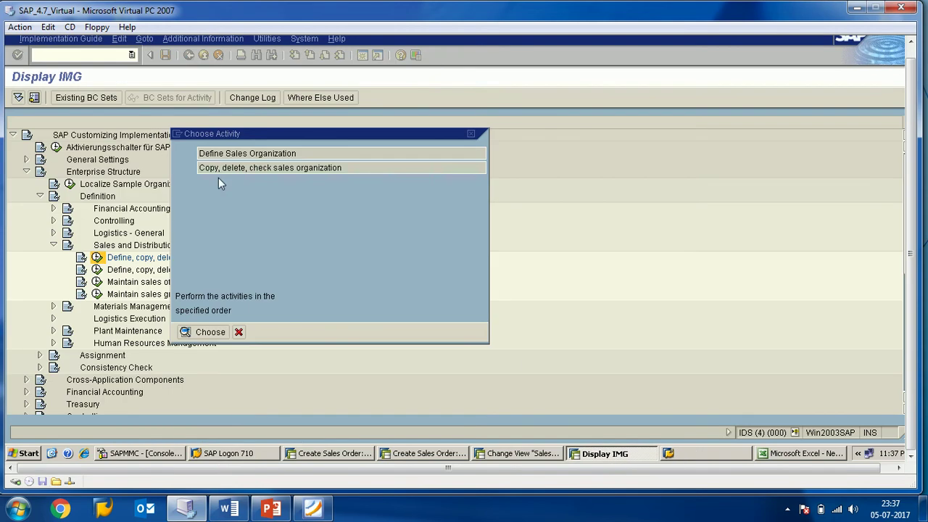
{"action": "double_click", "coordinate": [222, 172]}
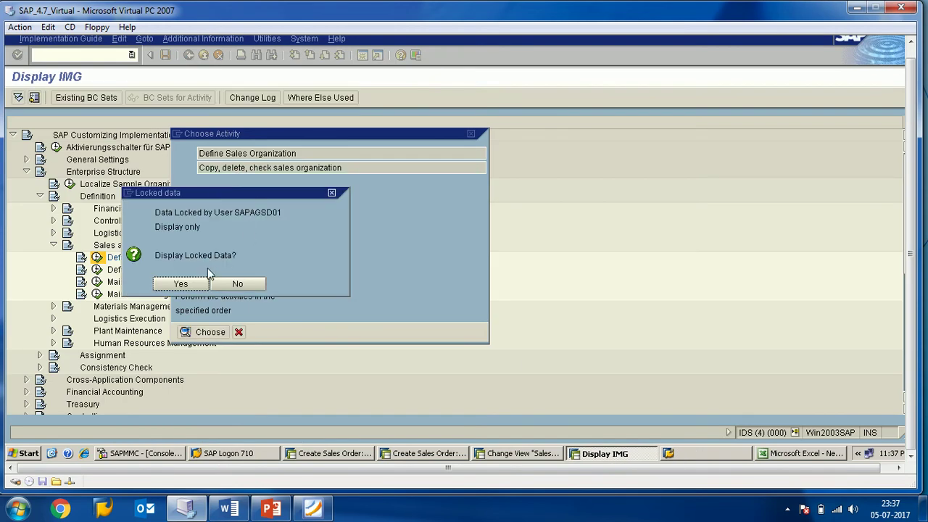
{"action": "left_click_drag", "start_coordinate": [169, 258], "coordinate": [240, 261]}
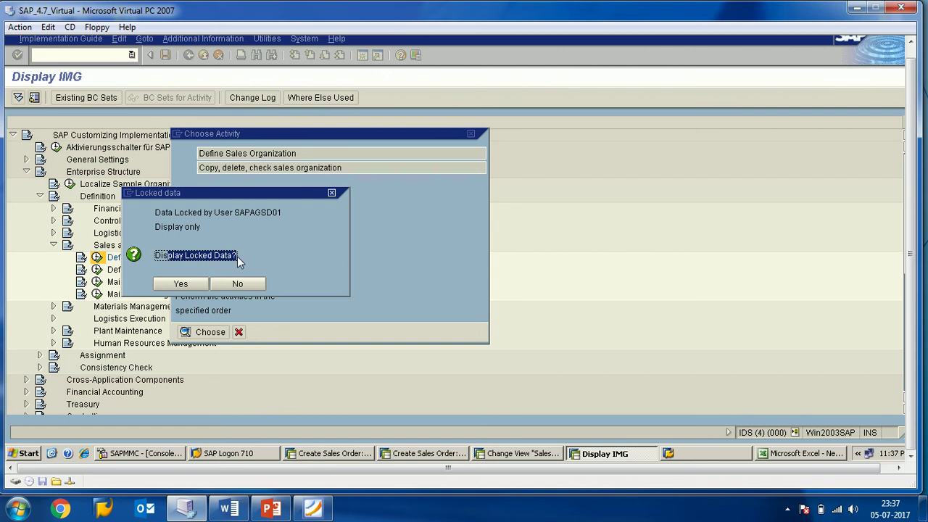
- Compare entry 4444 in the Change View "Sales organizations" session with the user lock notice in Display IMG, ending on the Change View session
{"action": "left_click", "coordinate": [520, 454]}
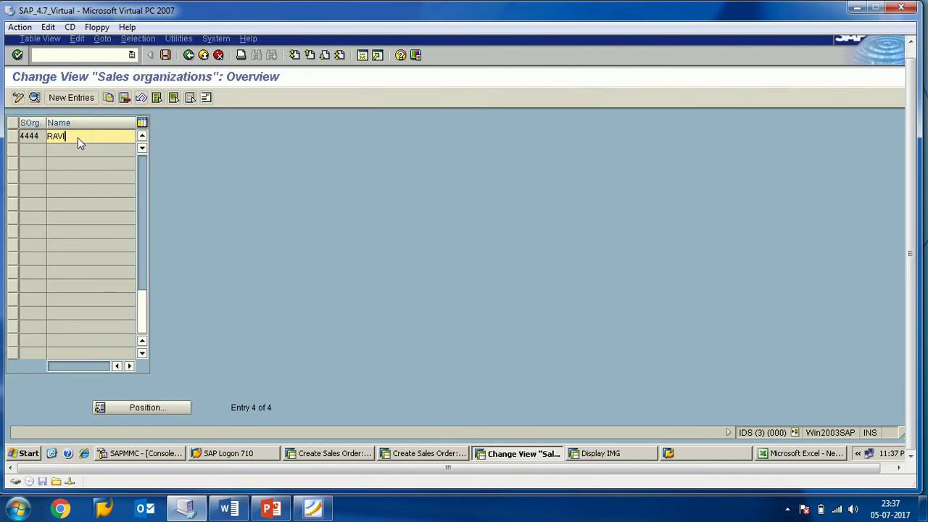
{"action": "left_click_drag", "start_coordinate": [77, 137], "coordinate": [43, 145]}
{"action": "left_click", "coordinate": [613, 455]}
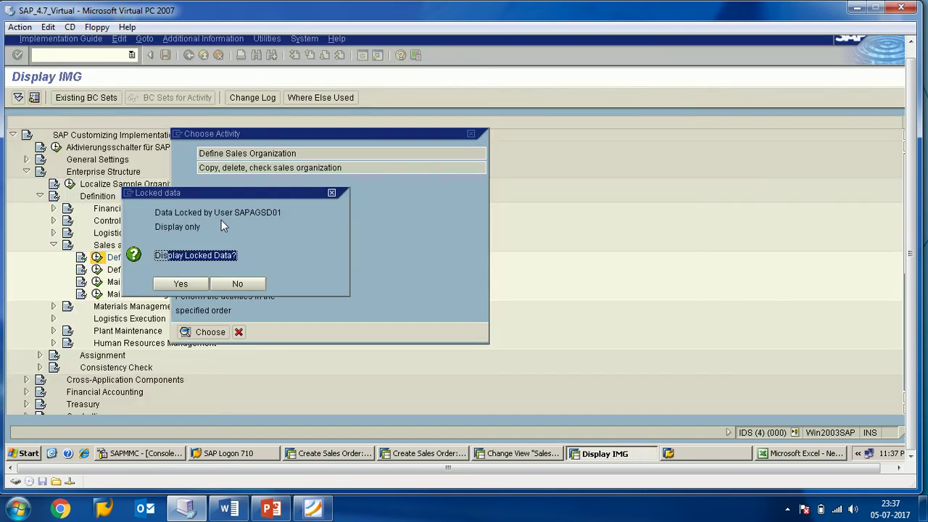
{"action": "left_click", "coordinate": [238, 214]}
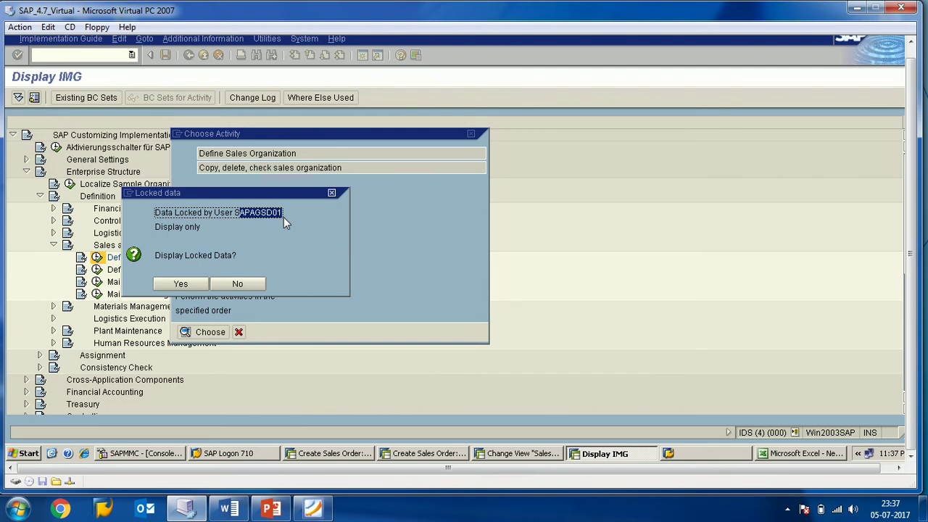
{"action": "left_click", "coordinate": [533, 455]}
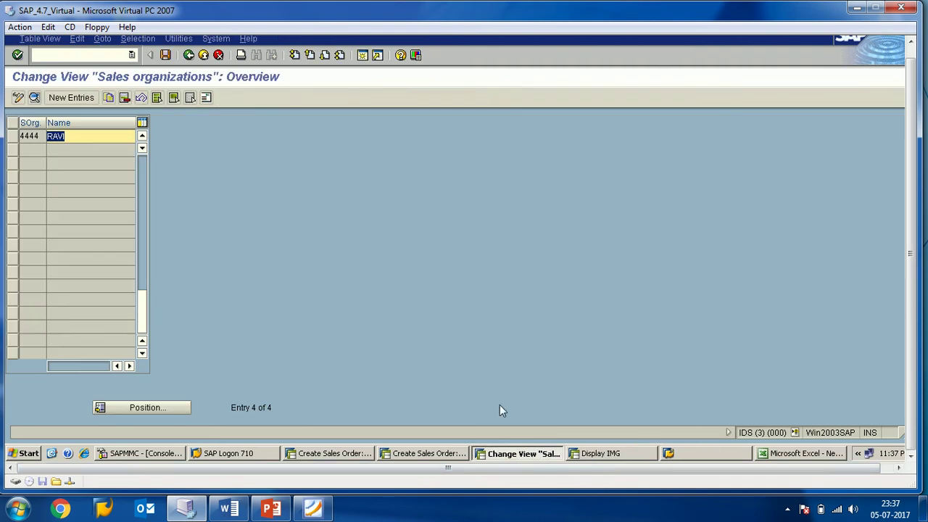
- Exit the open sales organizations overview, then decline displaying the locked data and dismiss the lock error in the other Display IMG session
{"action": "left_click", "coordinate": [188, 55]}
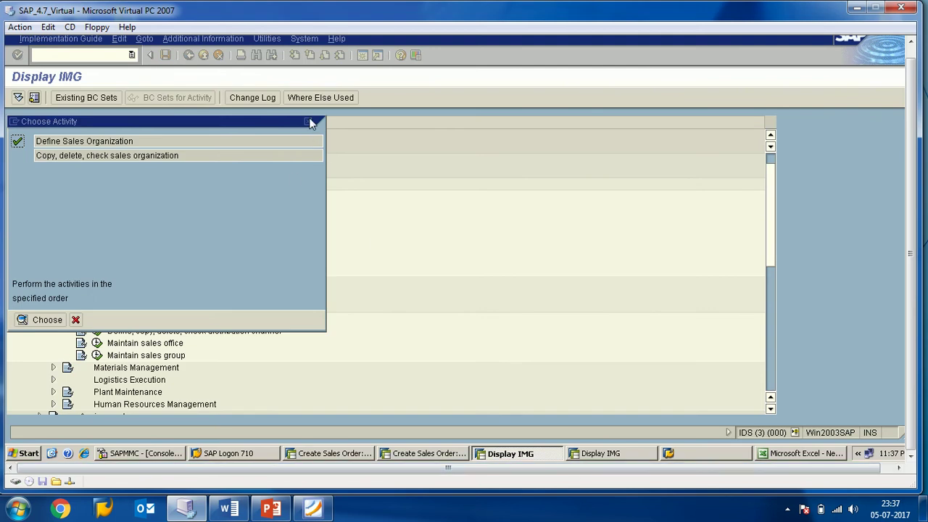
{"action": "left_click", "coordinate": [629, 460]}
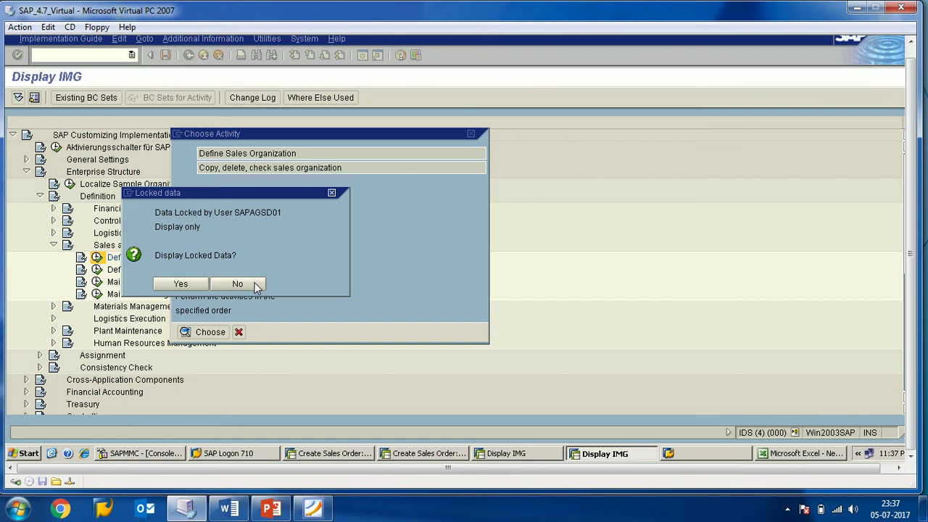
{"action": "key", "text": "Return"}
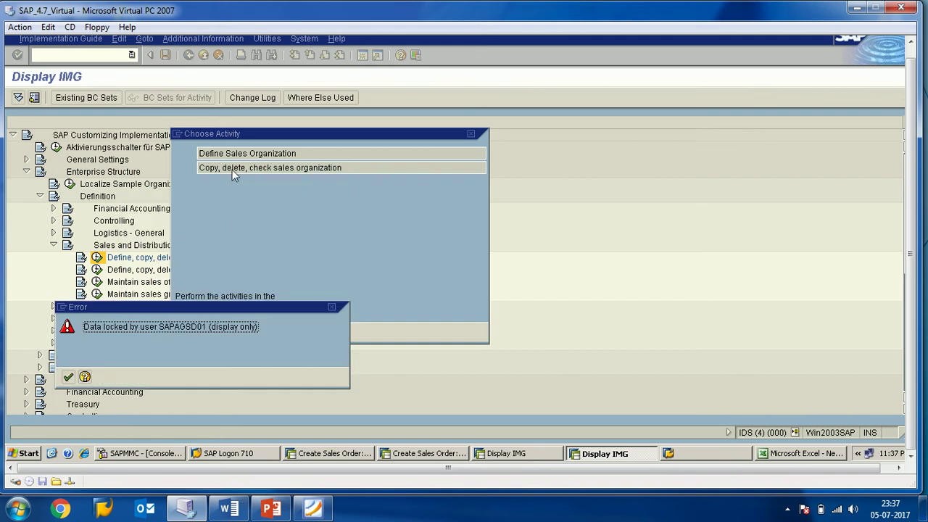
{"action": "left_click", "coordinate": [68, 378]}
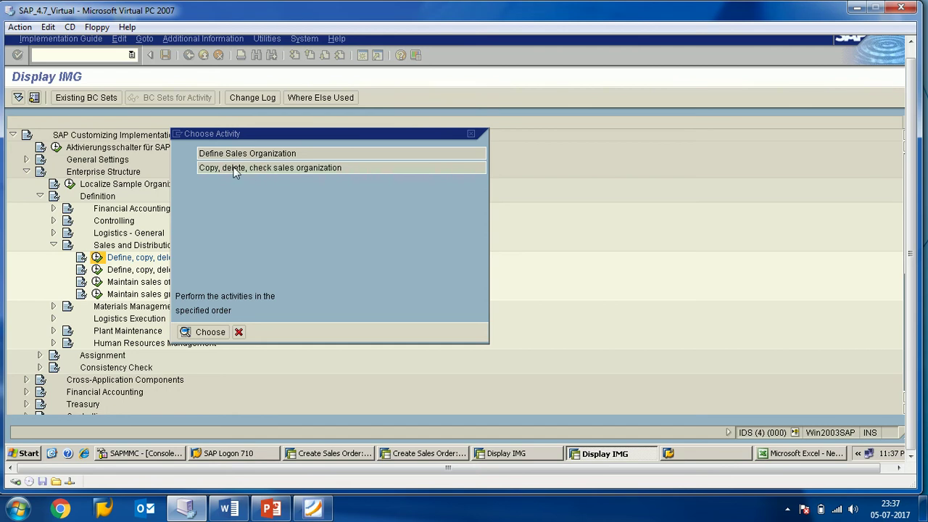
- View the Copy, delete, check sales organization activity and return to the activity selection
{"action": "double_click", "coordinate": [282, 169]}
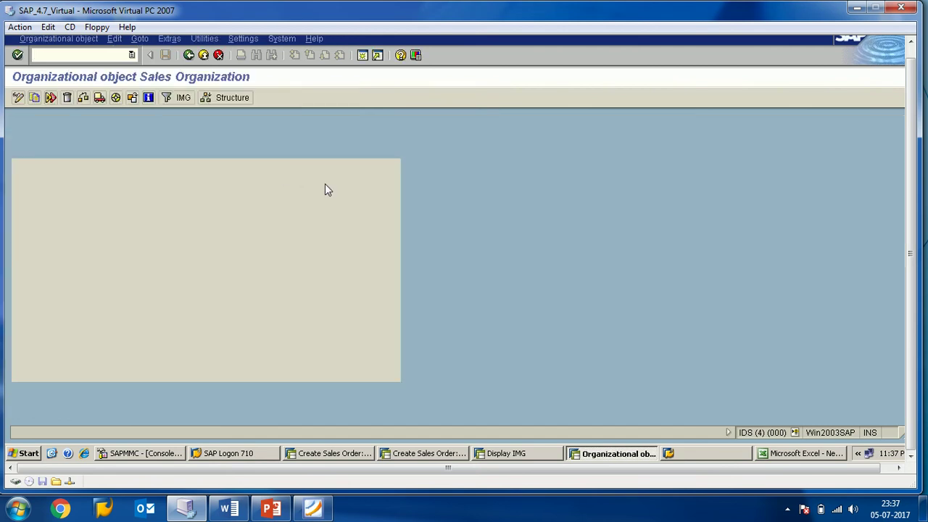
{"action": "left_click", "coordinate": [190, 56]}
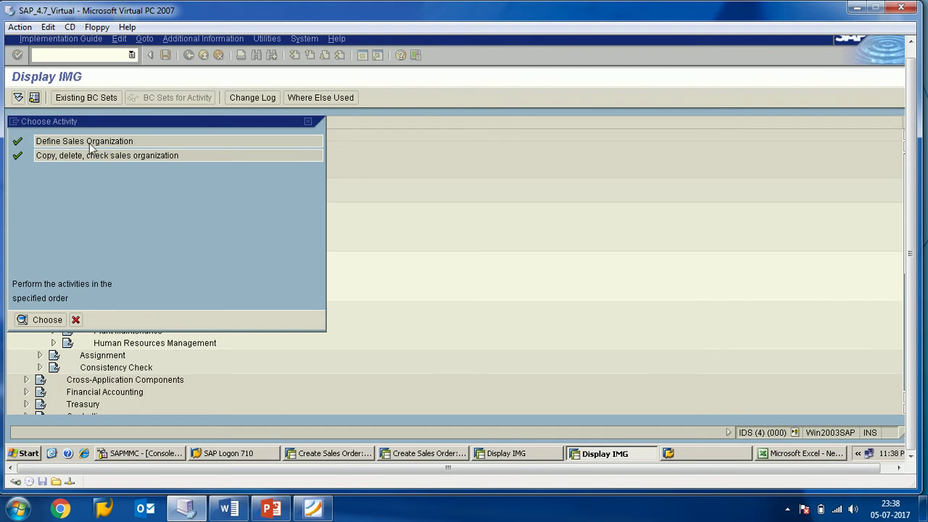
- Replace the name of sales organization 4444 with a different first name in Define Sales Organization, save it, and return to the activity selection
{"action": "double_click", "coordinate": [131, 144]}
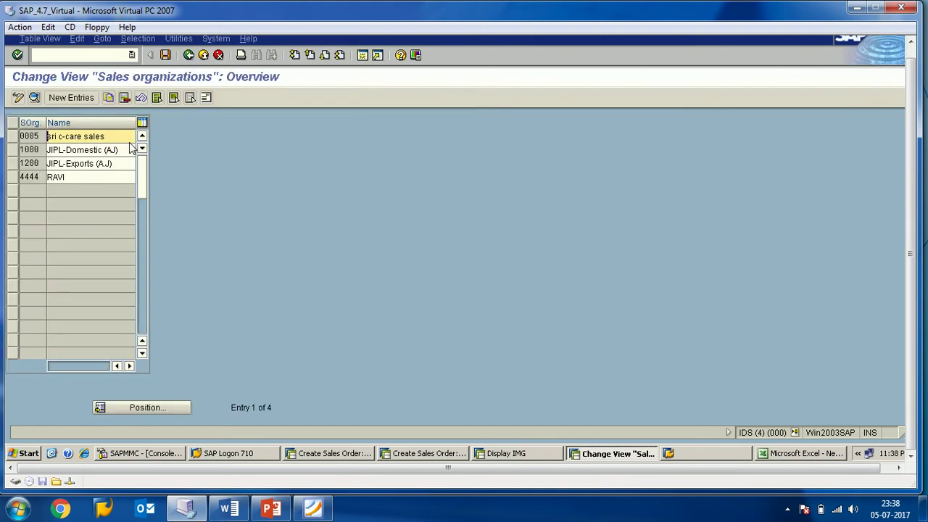
{"action": "left_click", "coordinate": [85, 180]}
{"action": "left_click_drag", "start_coordinate": [81, 179], "coordinate": [47, 177]}
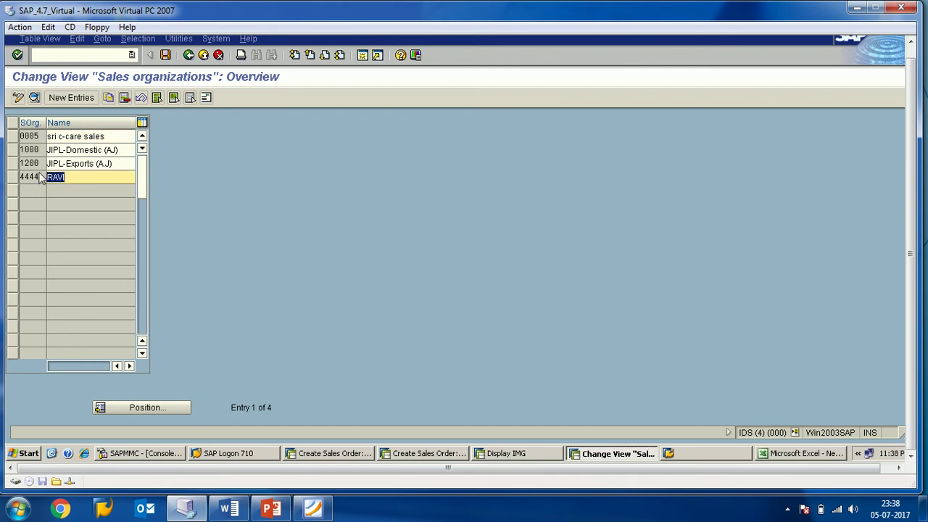
{"action": "type", "text": "ASHWANI"}
{"action": "double_click", "coordinate": [116, 180]}
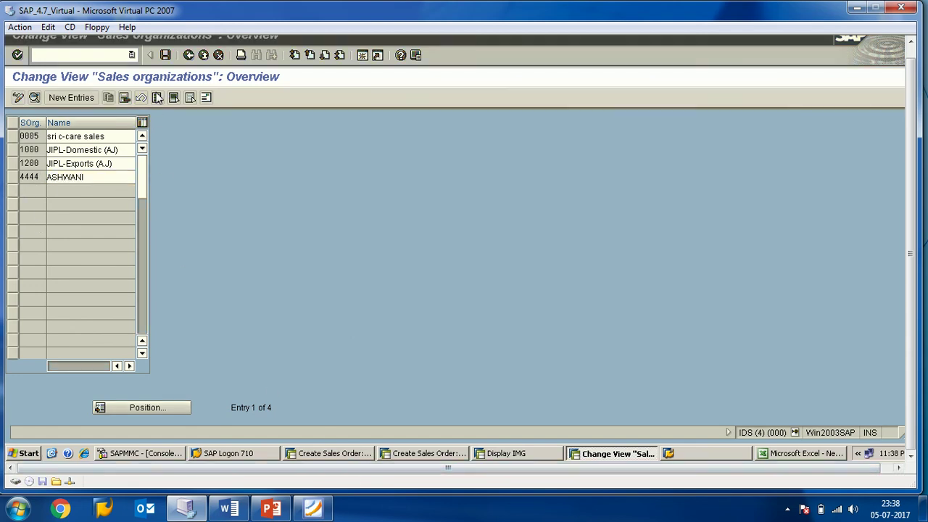
{"action": "left_click", "coordinate": [234, 174]}
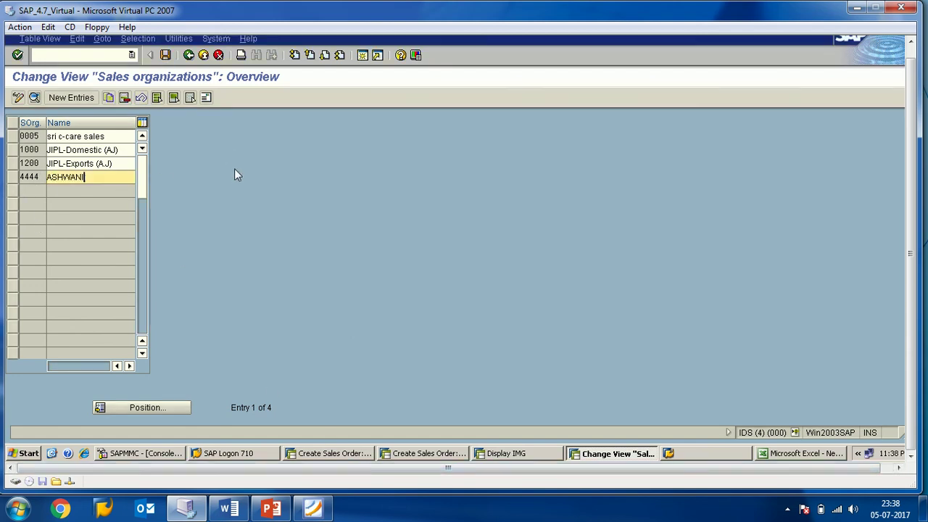
{"action": "left_click", "coordinate": [166, 60]}
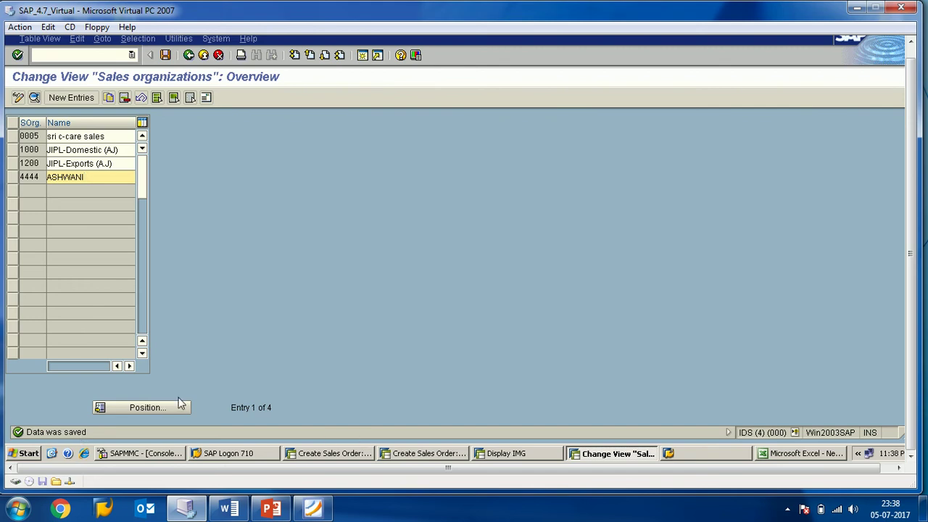
{"action": "left_click", "coordinate": [194, 58]}
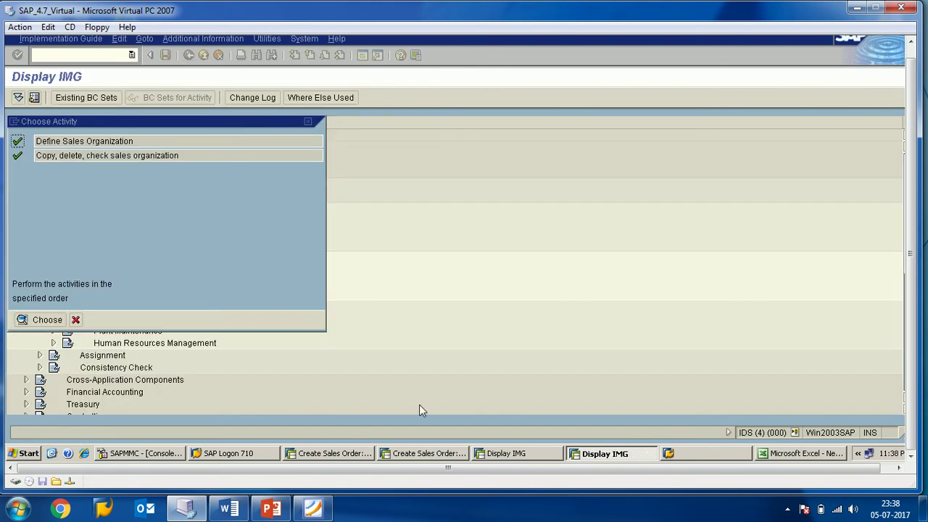
- Reload the list of possible sales organizations in the second Create Sales Order session and check the name of entry 4444
{"action": "left_click", "coordinate": [429, 454]}
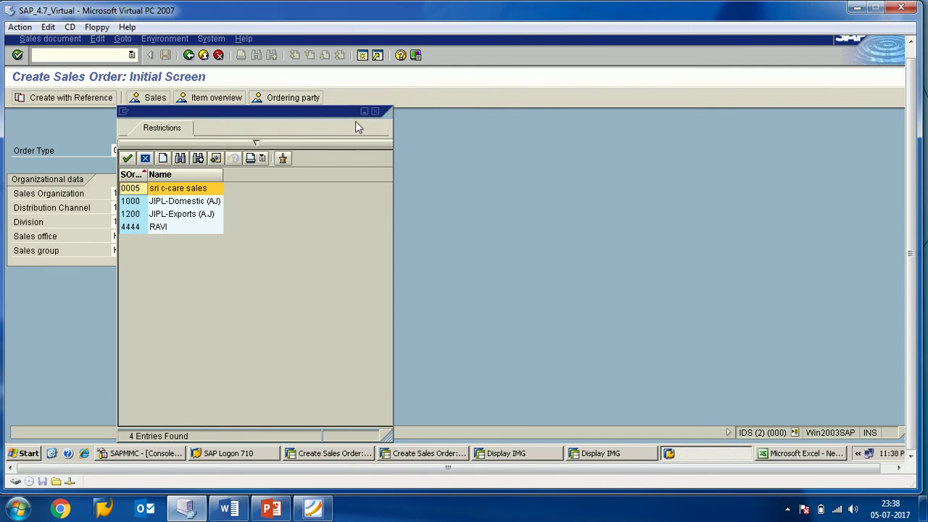
{"action": "left_click", "coordinate": [375, 112]}
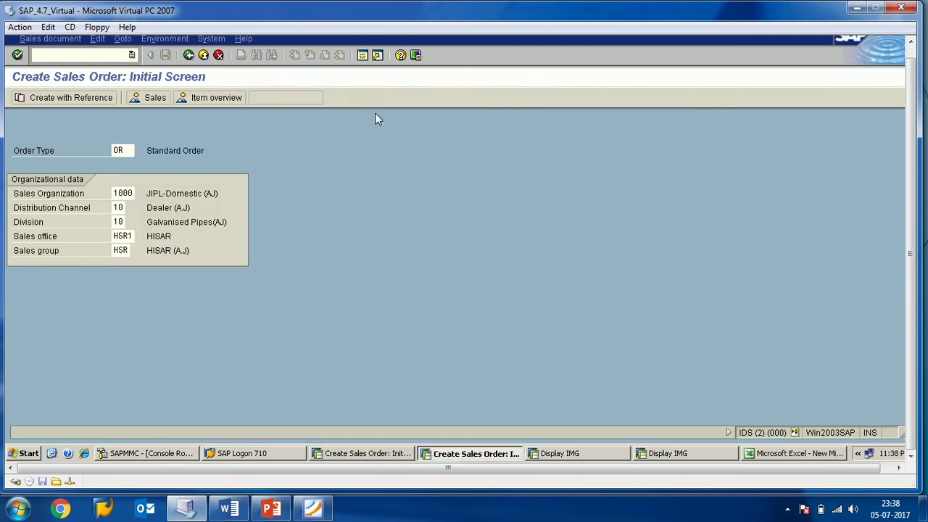
{"action": "left_click", "coordinate": [132, 194]}
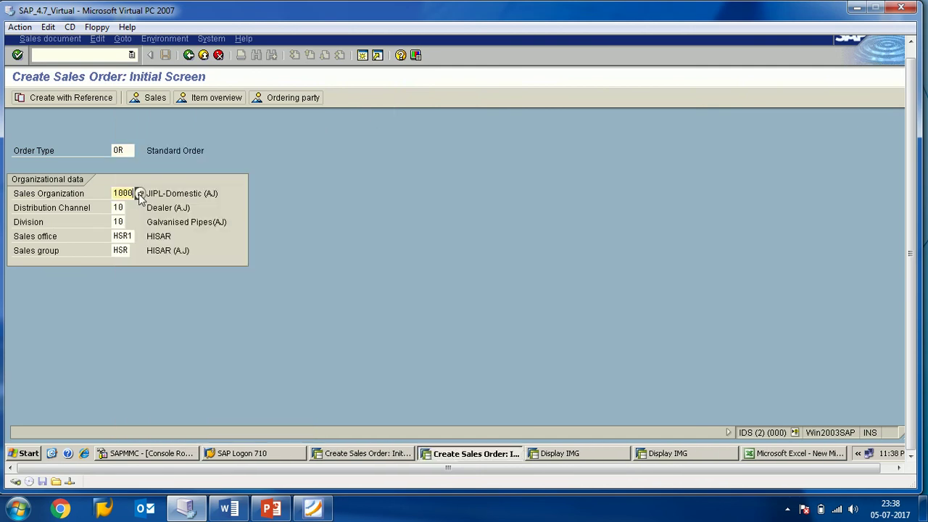
{"action": "double_click", "coordinate": [143, 197]}
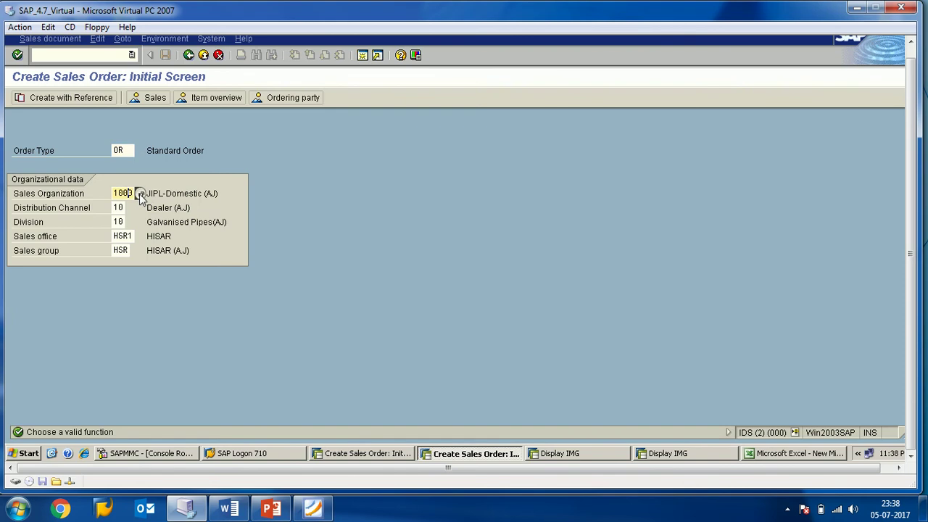
{"action": "key", "text": "F4"}
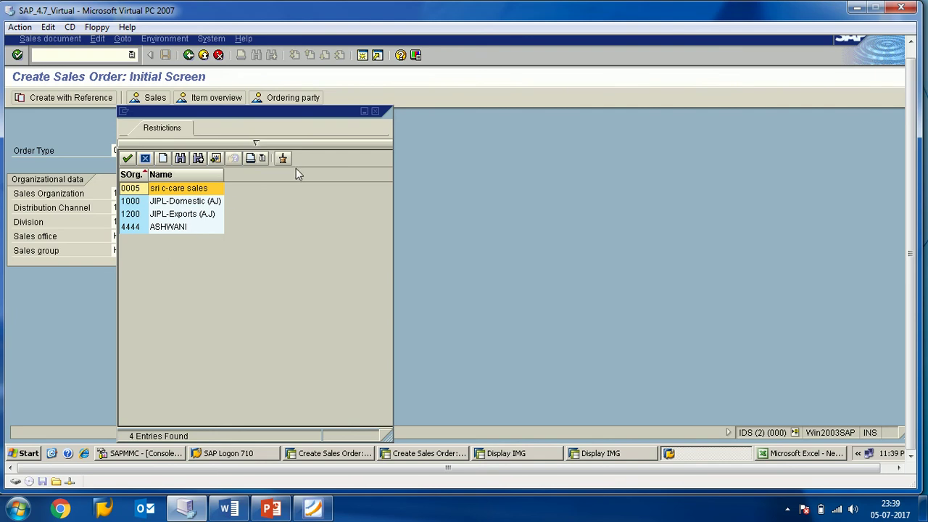
{"action": "left_click", "coordinate": [375, 111]}
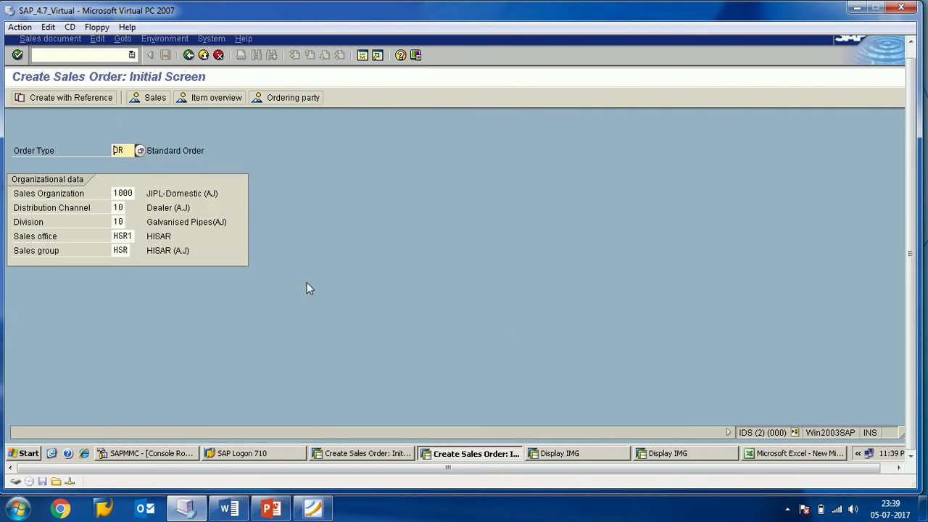
{"action": "left_click", "coordinate": [130, 193]}
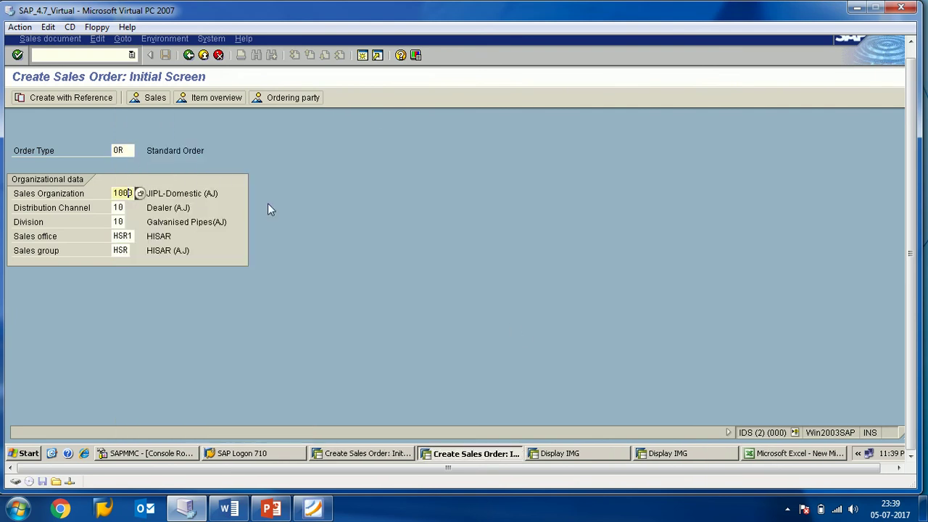
- Delete sales organization 4444 in the Define Sales Organization activity and save the change
{"action": "left_click", "coordinate": [664, 454]}
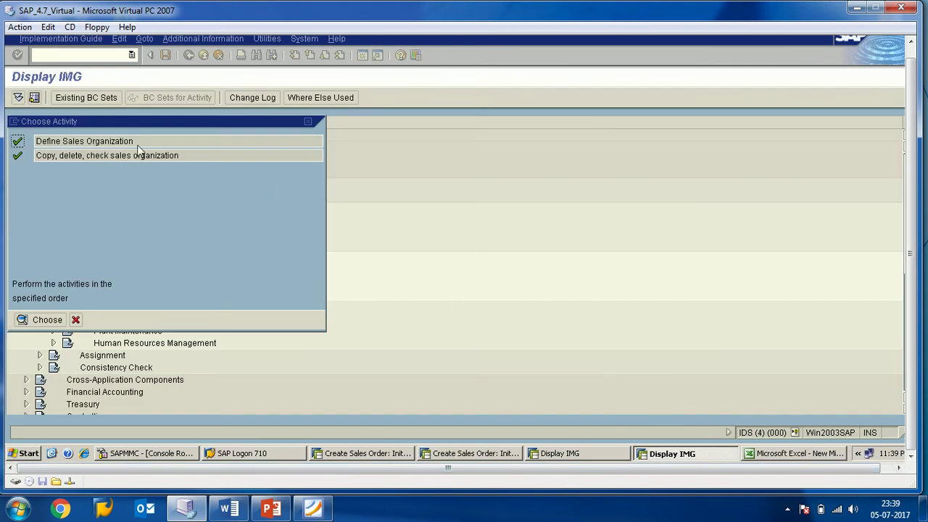
{"action": "double_click", "coordinate": [82, 142]}
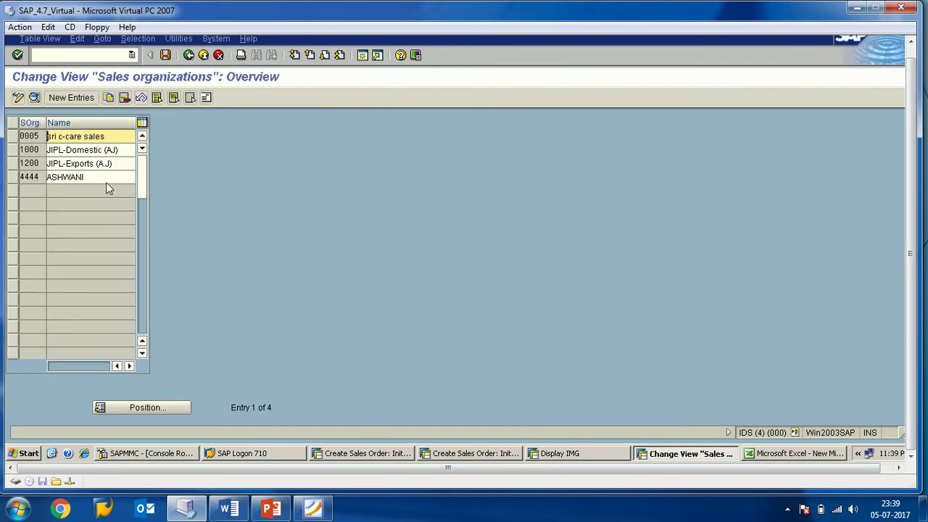
{"action": "left_click", "coordinate": [12, 178]}
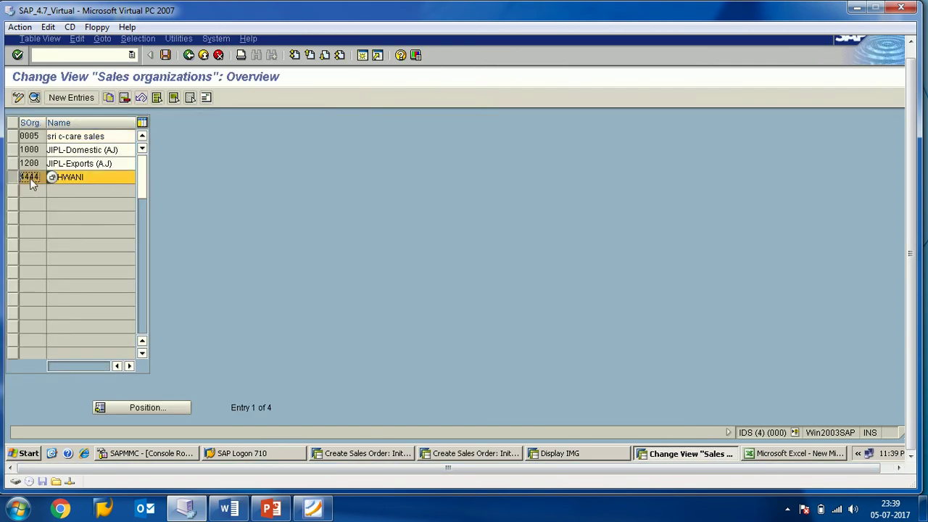
{"action": "left_click", "coordinate": [126, 102]}
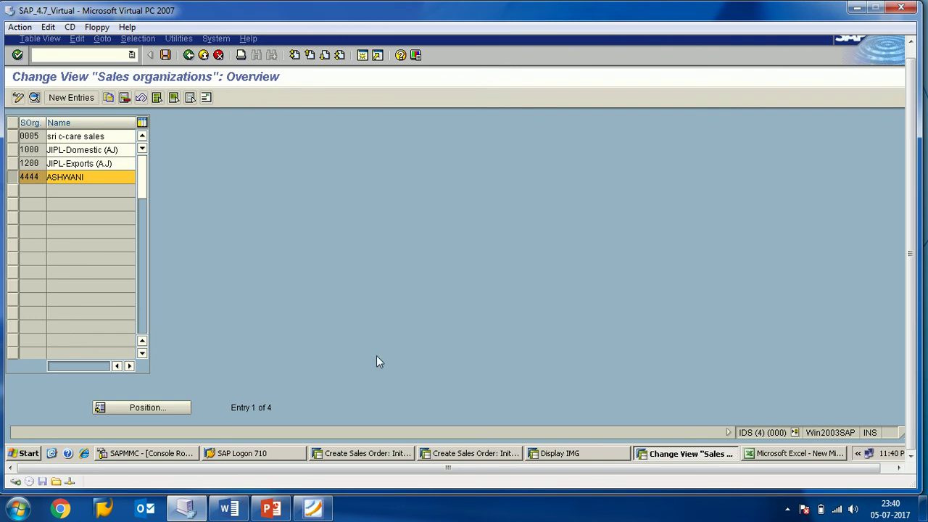
{"action": "key", "text": "shift+F2"}
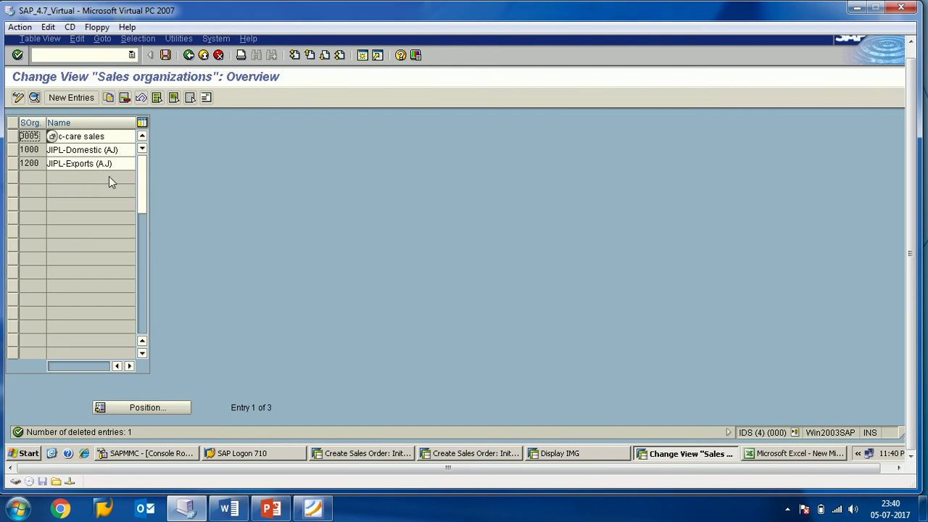
{"action": "left_click", "coordinate": [165, 57]}
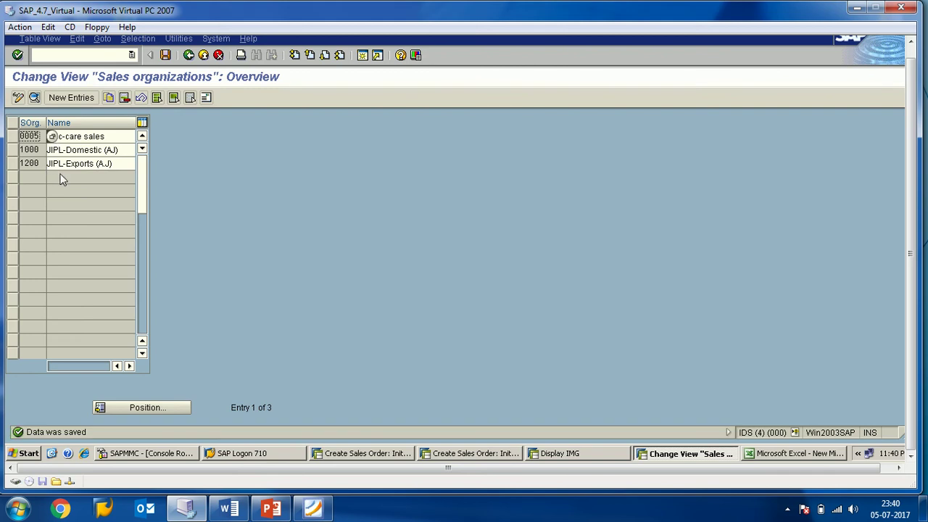
- Review the possible sales organizations in the first Create Sales Order session to check the deletion of 4444
{"action": "left_click", "coordinate": [378, 454]}
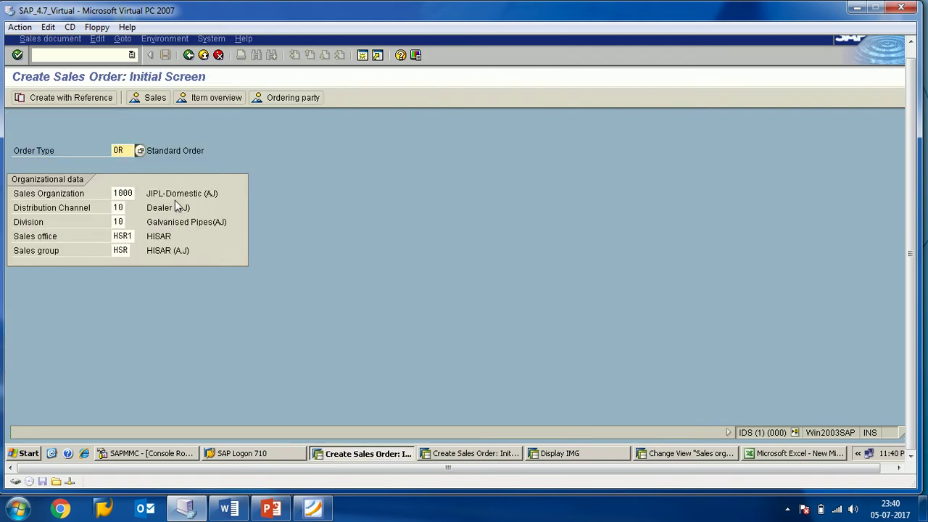
{"action": "left_click", "coordinate": [132, 195]}
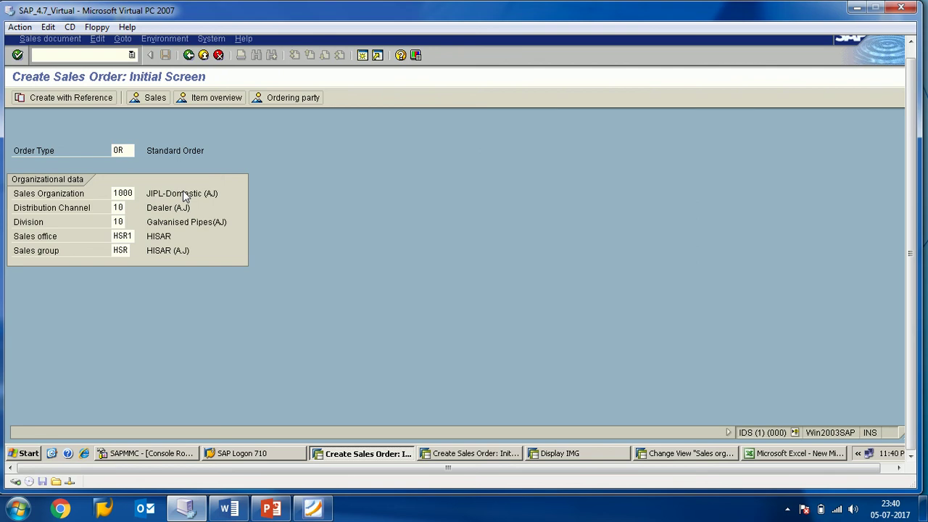
{"action": "key", "text": "Return"}
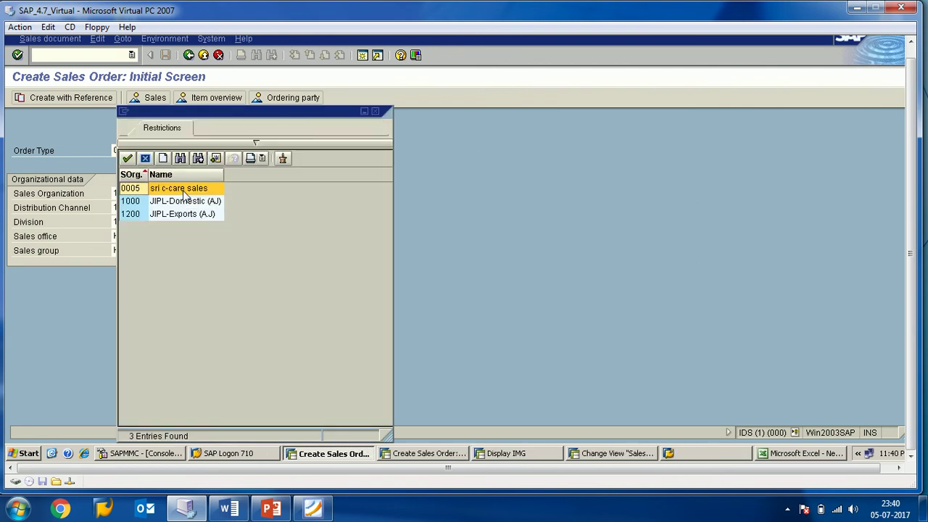
{"action": "left_click", "coordinate": [376, 112]}
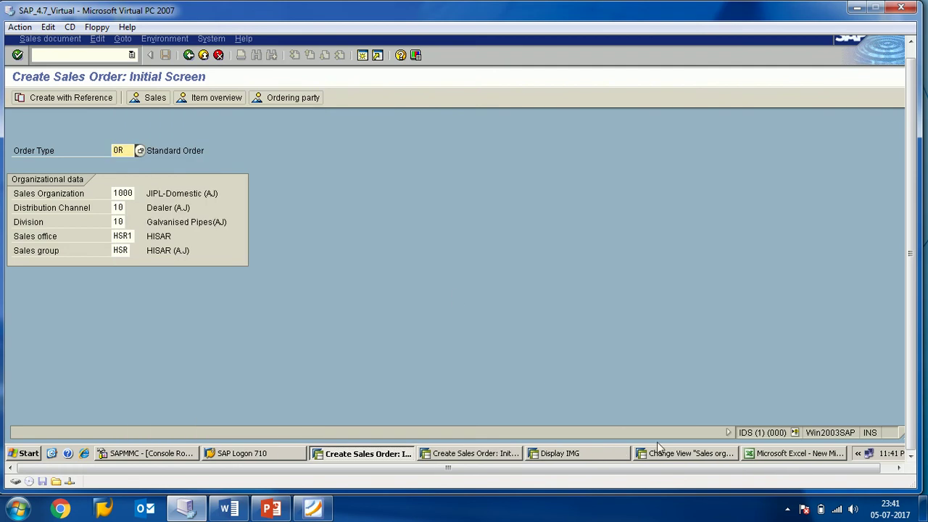
- Try to open Define Sales Organization from the first Display IMG session while the Change View session stays open
{"action": "left_click", "coordinate": [679, 454]}
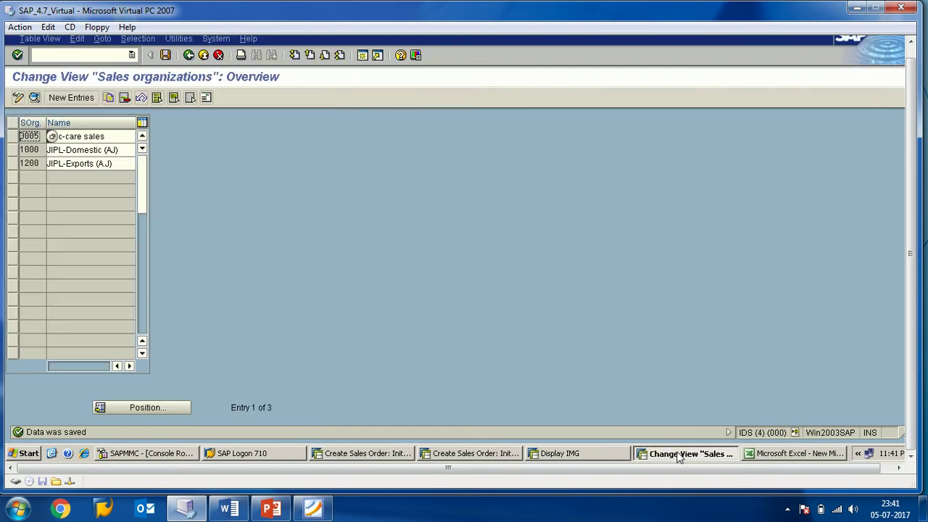
{"action": "left_click", "coordinate": [589, 455]}
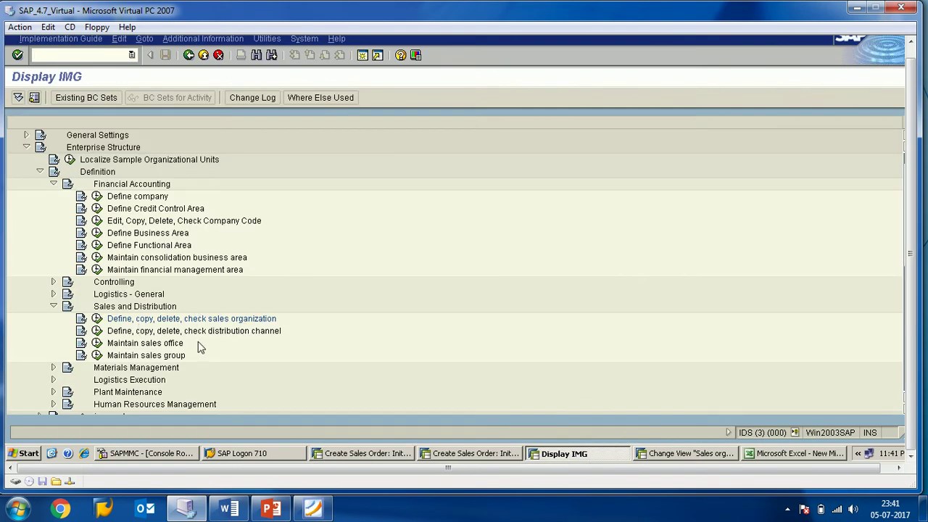
{"action": "left_click", "coordinate": [458, 455]}
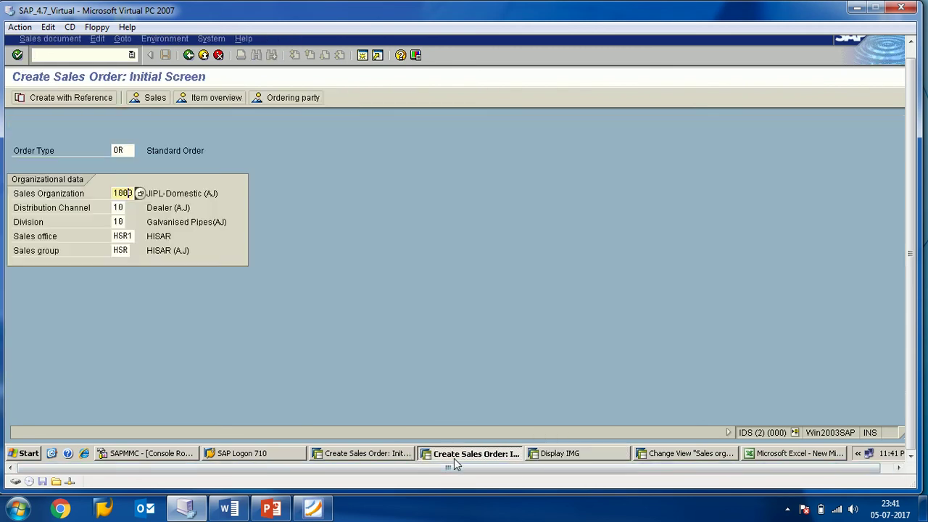
{"action": "left_click", "coordinate": [559, 455]}
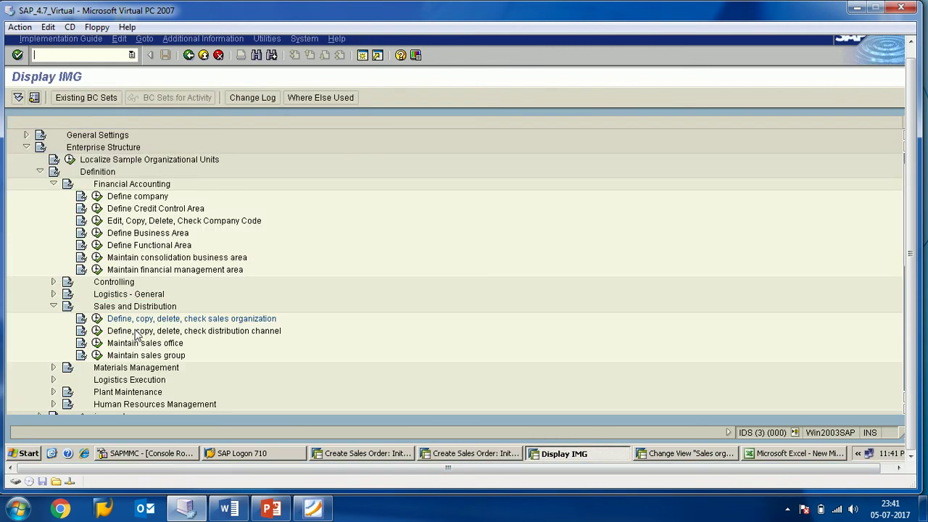
{"action": "left_click", "coordinate": [96, 319]}
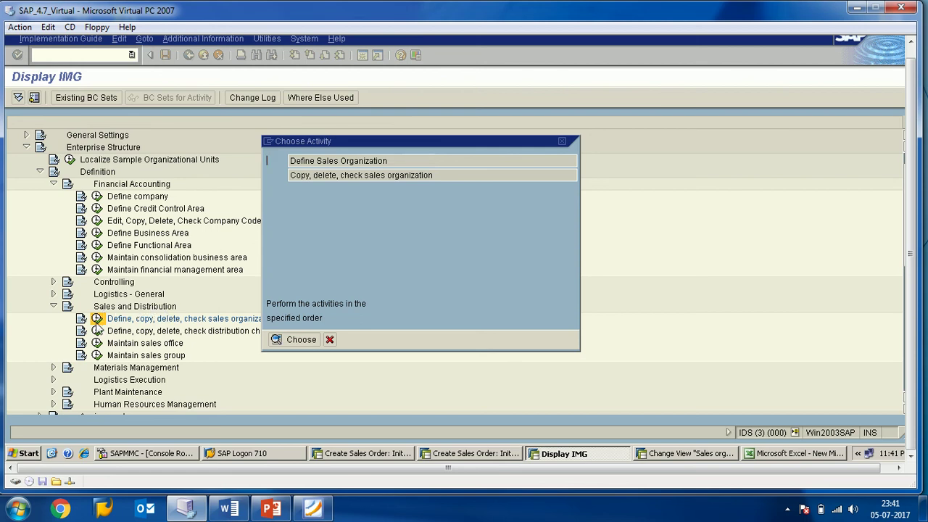
{"action": "double_click", "coordinate": [314, 163]}
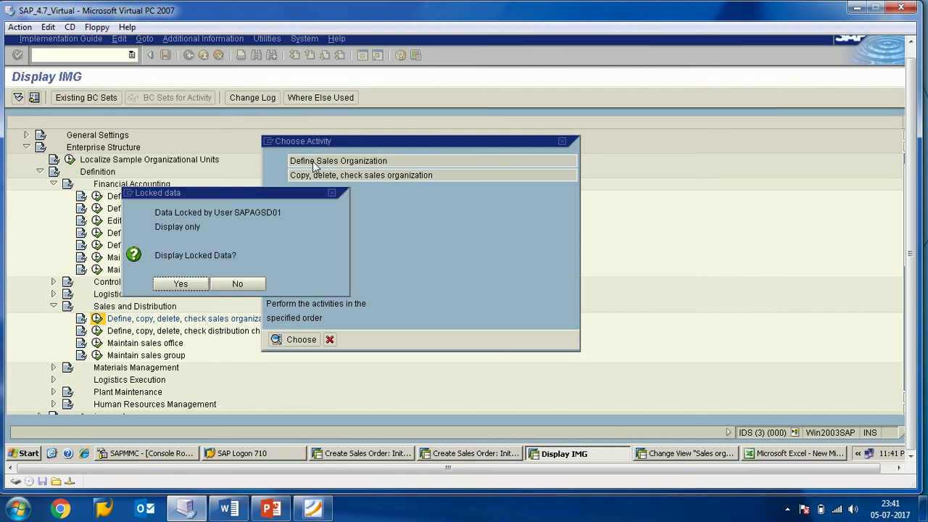
- Leave the sales organizations change view in the other session to release its data lock
{"action": "left_click", "coordinate": [371, 454]}
{"action": "left_click", "coordinate": [464, 454]}
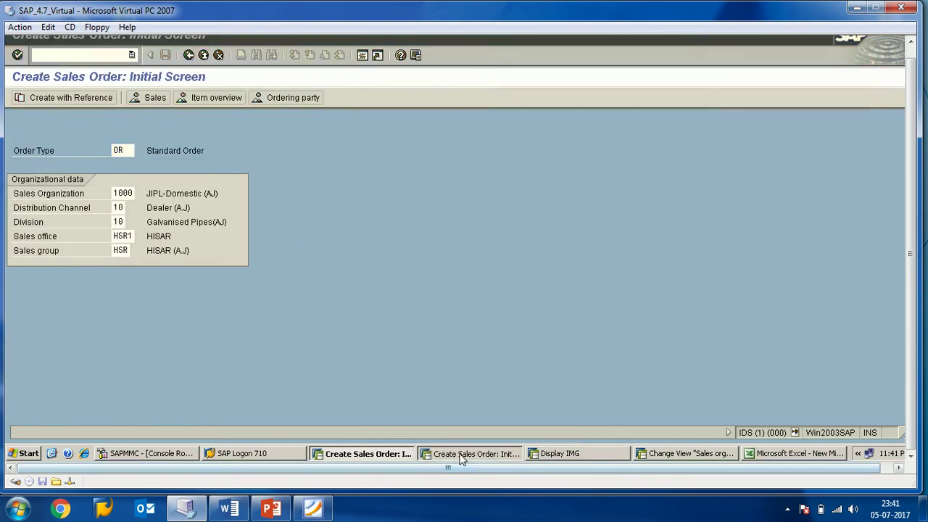
{"action": "left_click", "coordinate": [673, 454]}
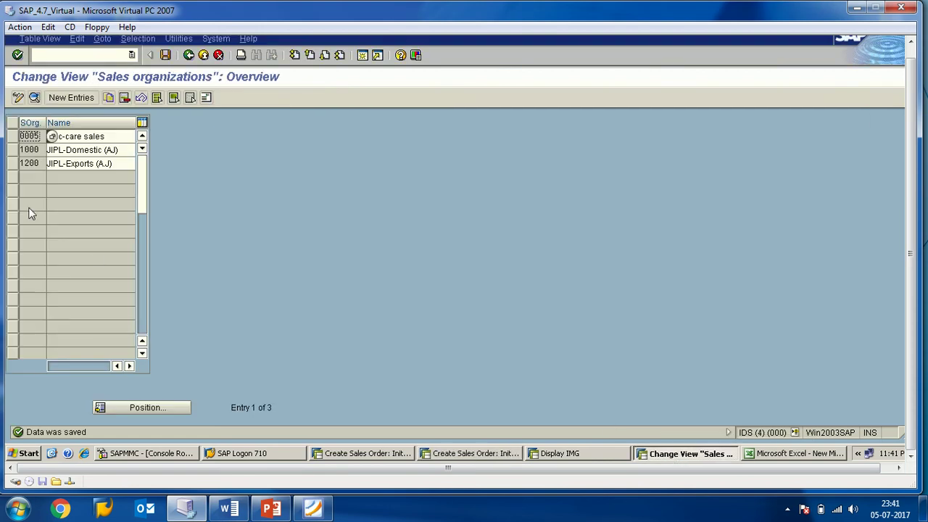
{"action": "left_click", "coordinate": [188, 56]}
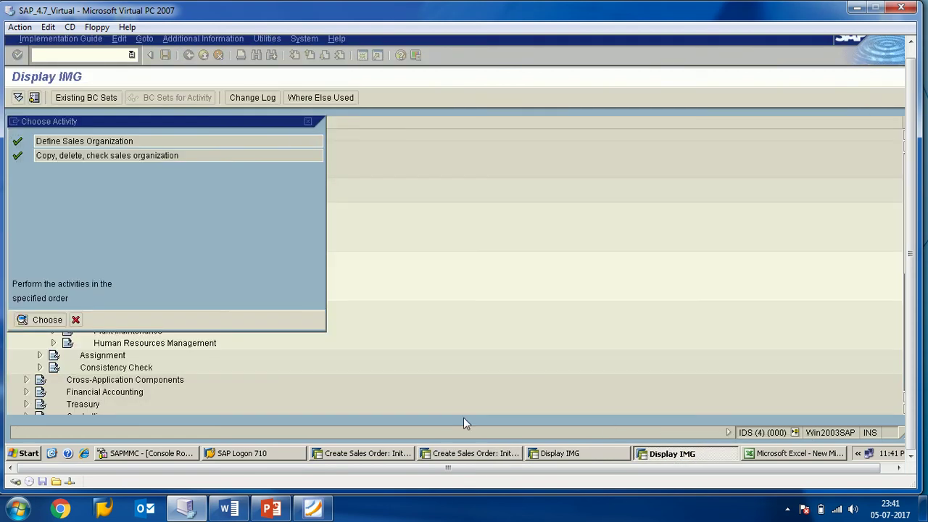
- Decline displaying the locked data in the first Display IMG session and open Define Sales Organization again
{"action": "left_click", "coordinate": [573, 454]}
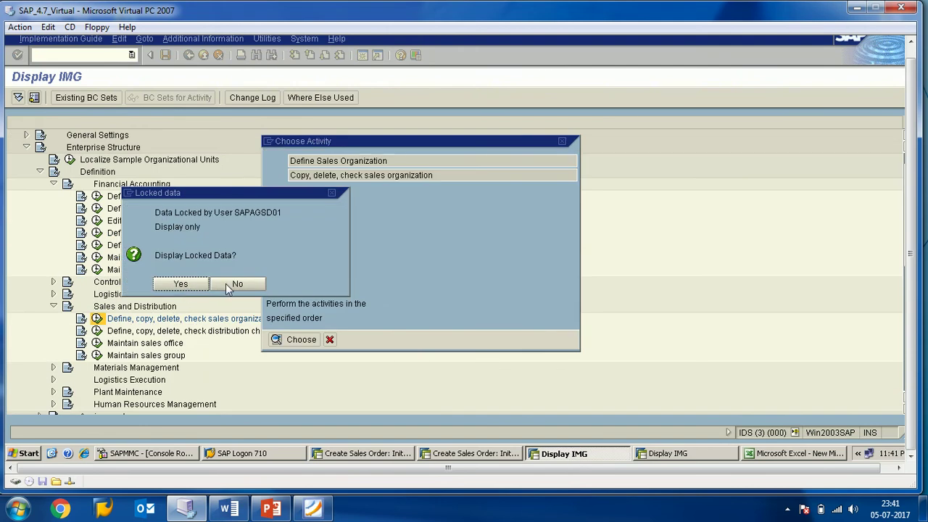
{"action": "left_click", "coordinate": [229, 288]}
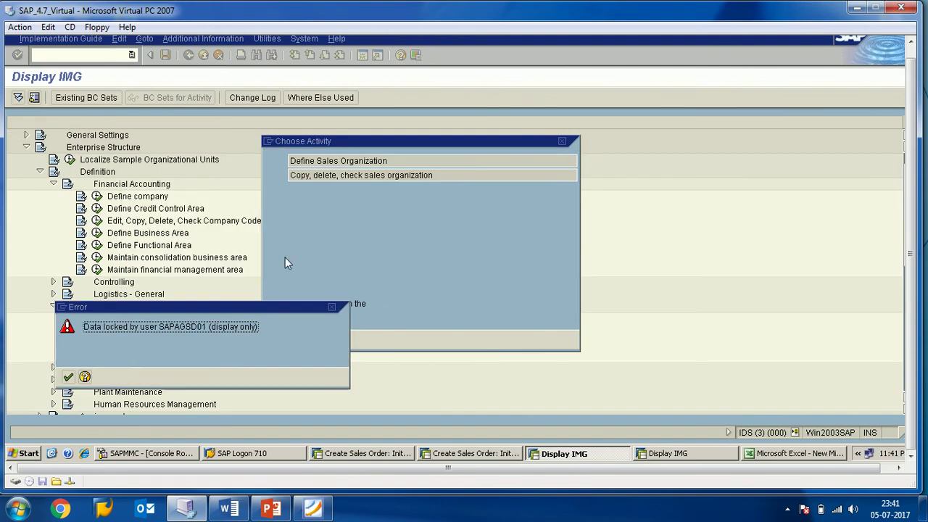
{"action": "left_click", "coordinate": [67, 377]}
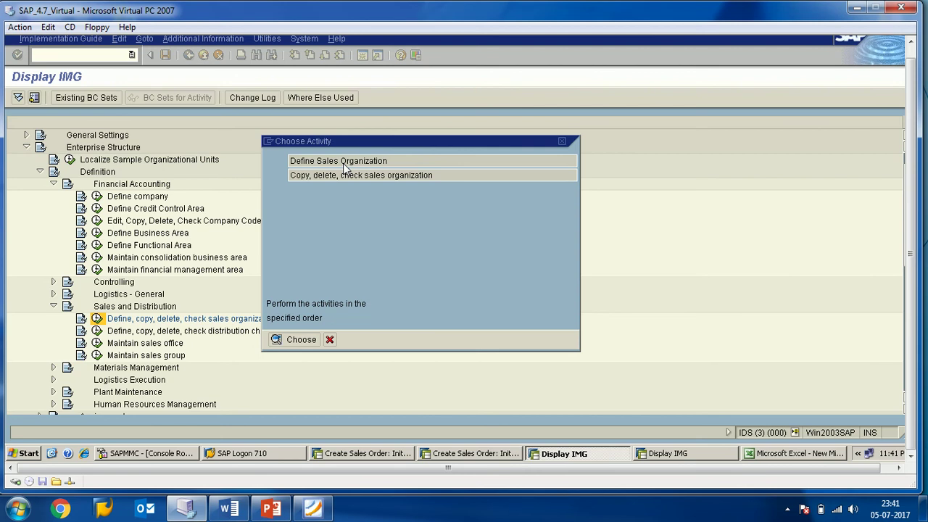
{"action": "double_click", "coordinate": [344, 166]}
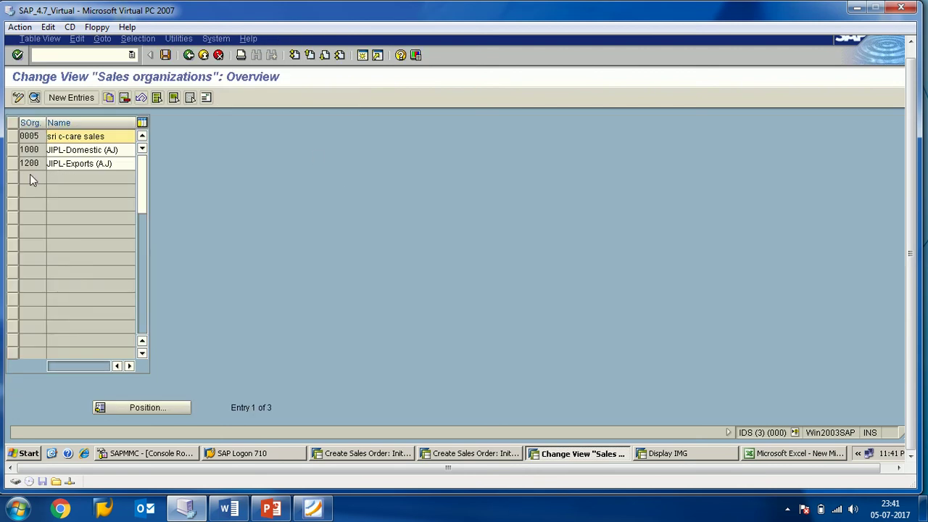
- Start a new sales organization entry and try MMMM as its code
{"action": "left_click", "coordinate": [72, 98]}
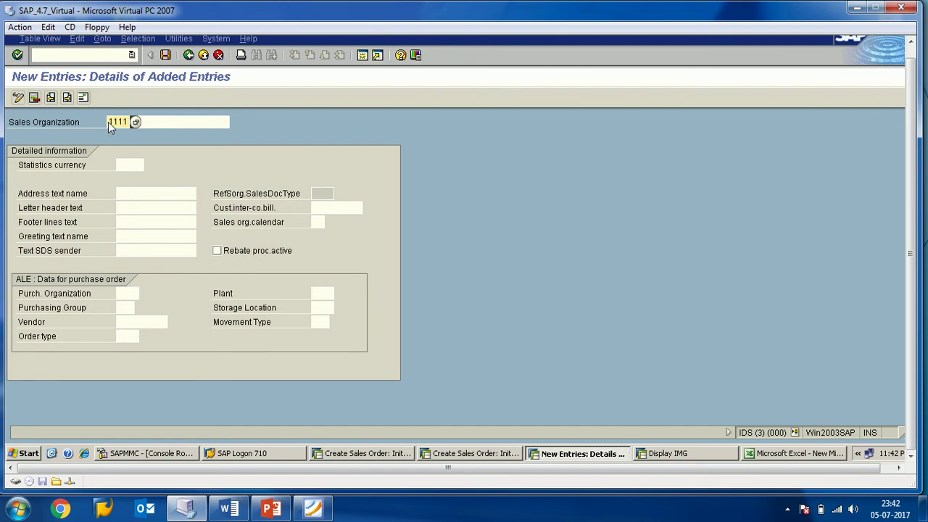
{"action": "left_click", "coordinate": [108, 122]}
{"action": "key", "text": "BackSpace"}
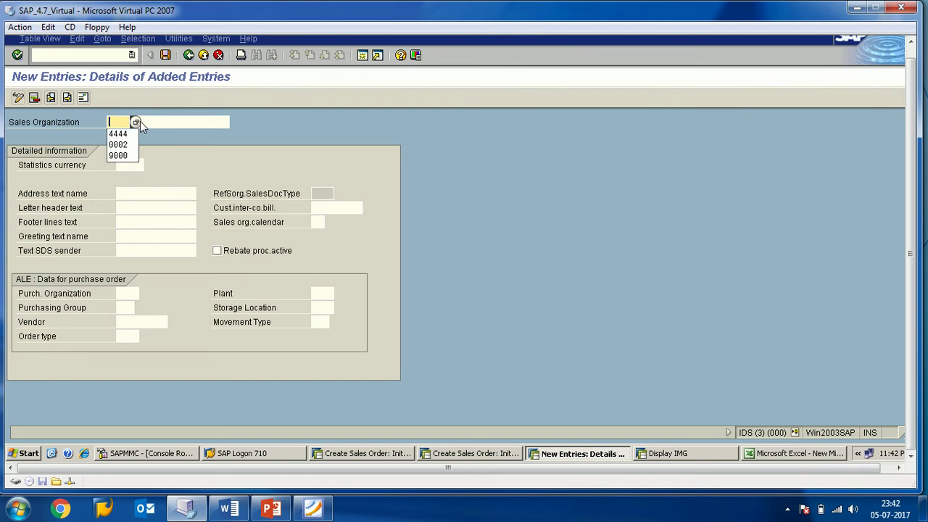
{"action": "type", "text": "MMMM"}
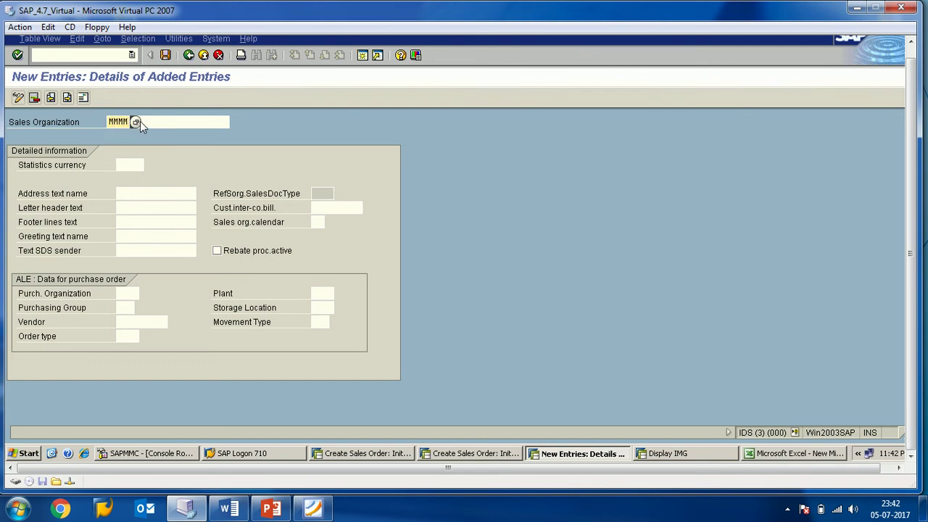
{"action": "key", "text": "Return"}
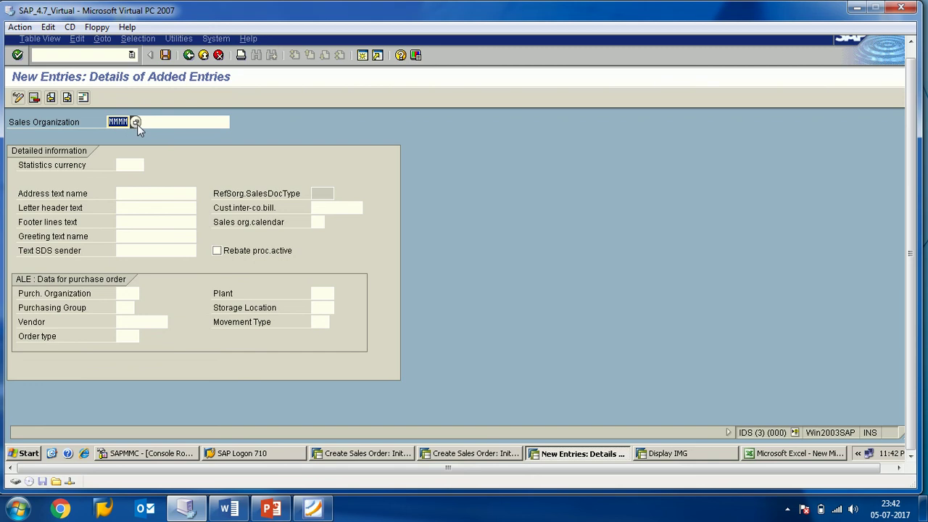
- Replace the new sales organization's code with 7000
{"action": "key", "text": "BackSpace"}
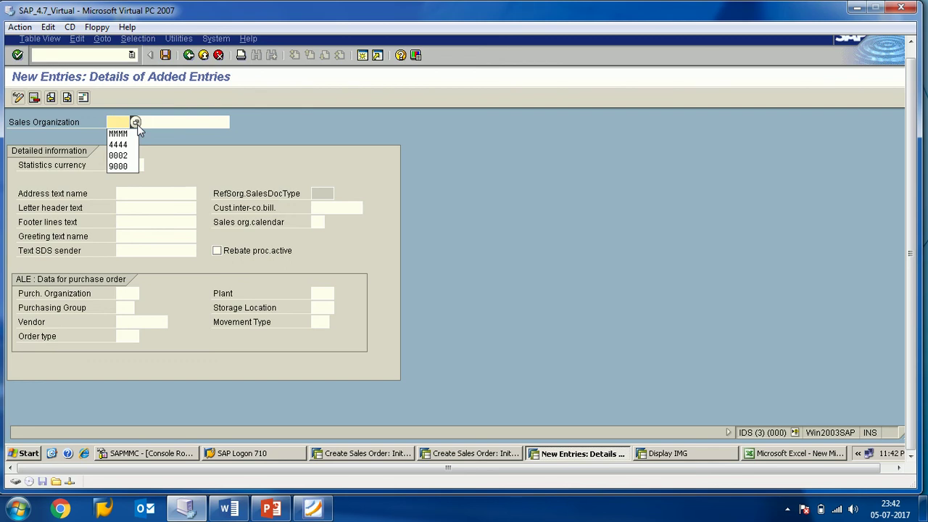
{"action": "type", "text": "5"}
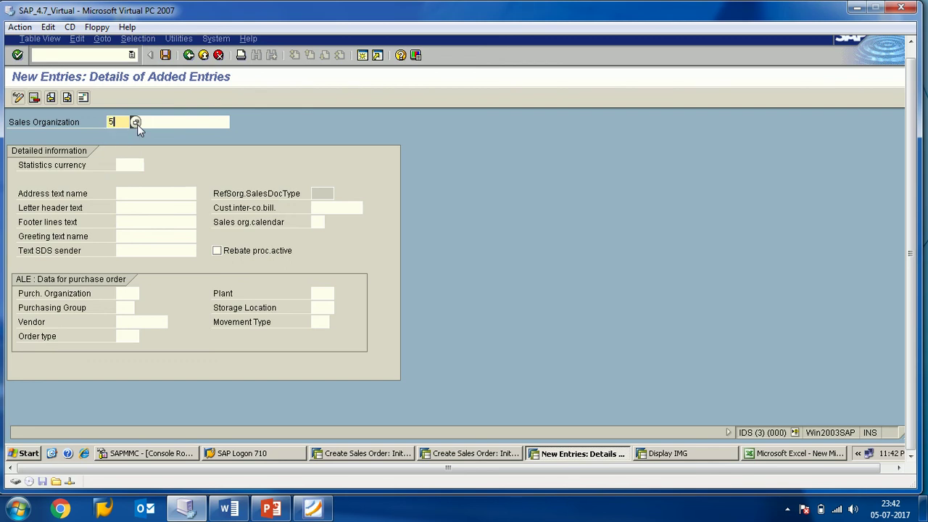
{"action": "type", "text": "0"}
{"action": "key", "text": "BackSpace"}
{"action": "key", "text": "BackSpace"}
{"action": "type", "text": "7000"}
- Enter "Sales org for my cop" as the name of sales organization 7000
{"action": "left_click", "coordinate": [154, 127]}
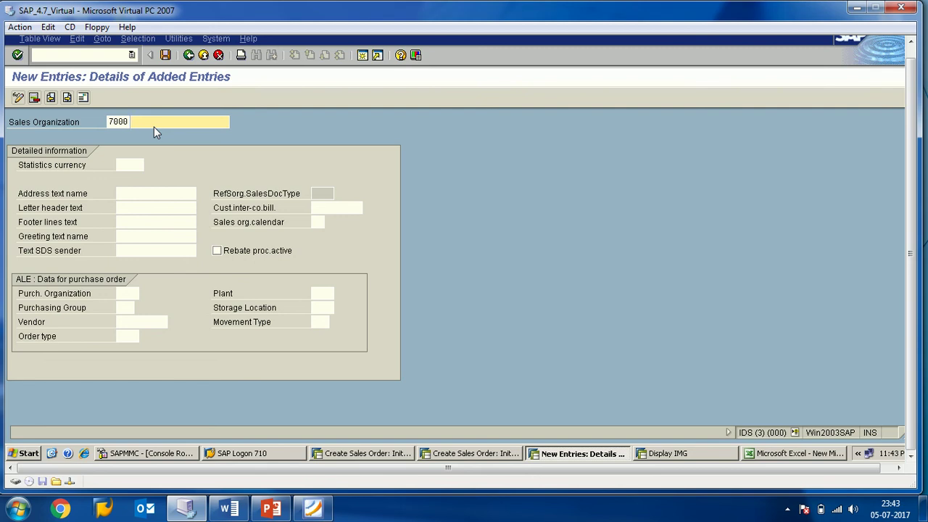
{"action": "type", "text": "Sa"}
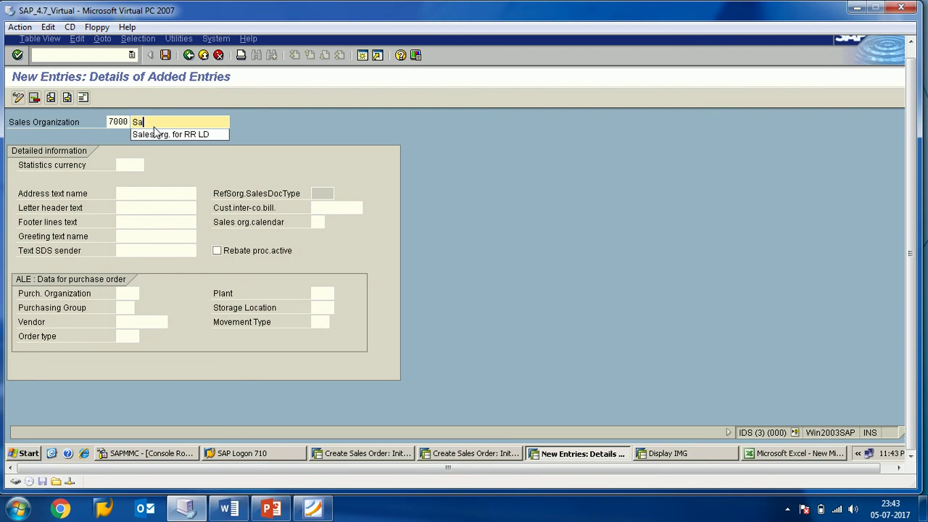
{"action": "type", "text": "les org fro"}
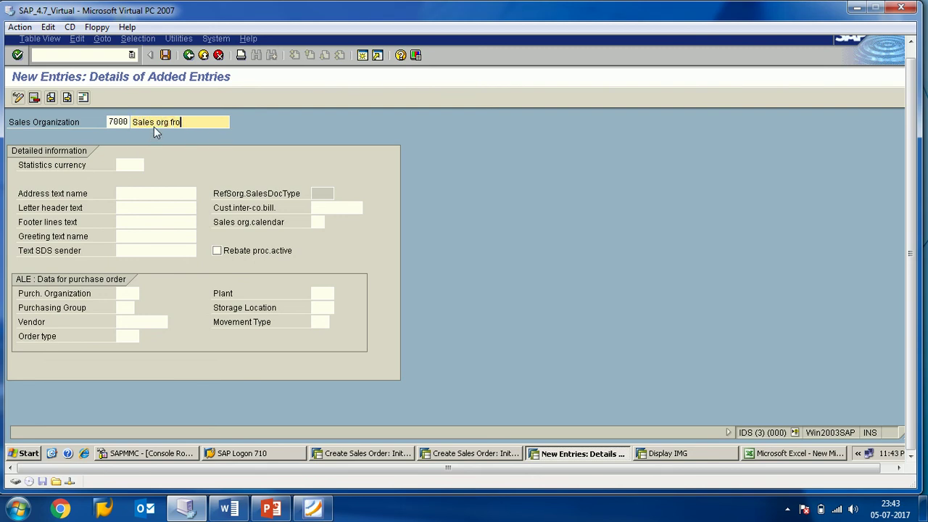
{"action": "key", "text": "BackSpace"}
{"action": "key", "text": "BackSpace"}
{"action": "type", "text": "or my cop"}
- Search the possible currencies for INR and set Indian Rupee as the statistics currency of sales organization 7000
{"action": "left_click", "coordinate": [126, 167]}
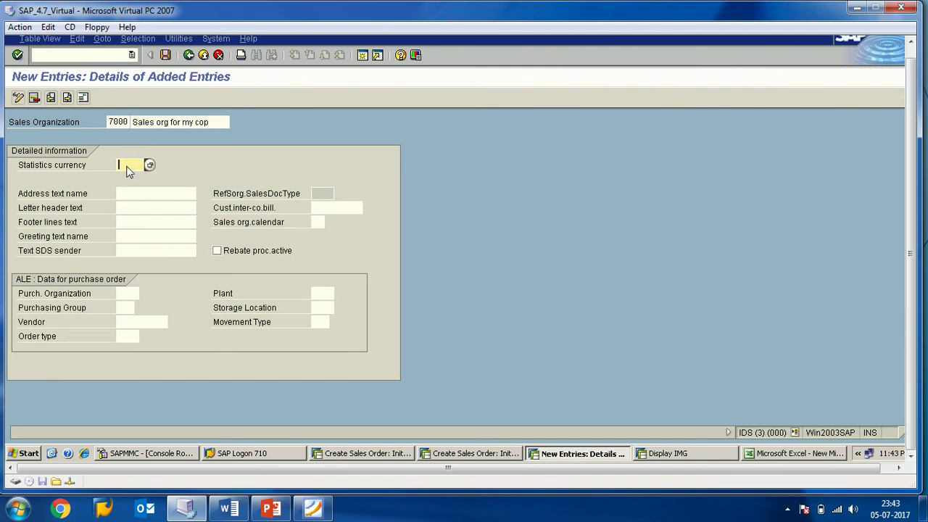
{"action": "left_click", "coordinate": [134, 125]}
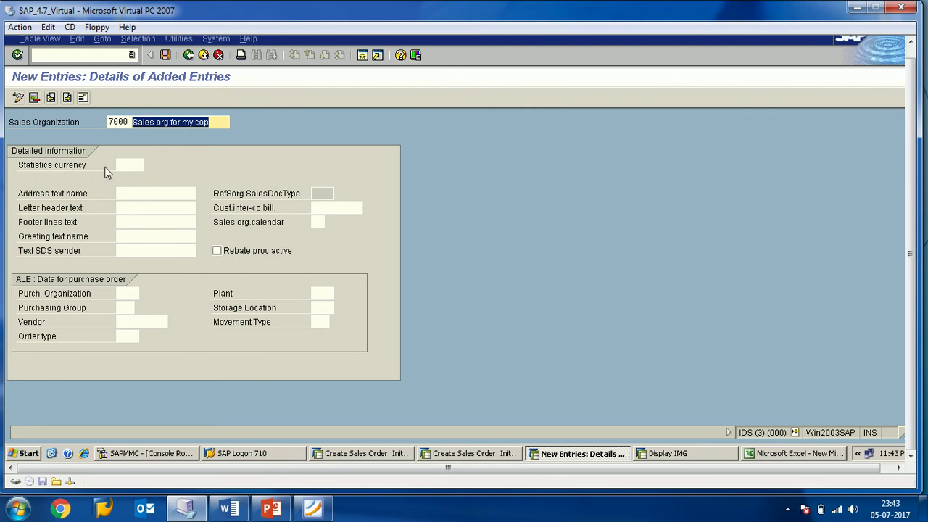
{"action": "left_click", "coordinate": [128, 164]}
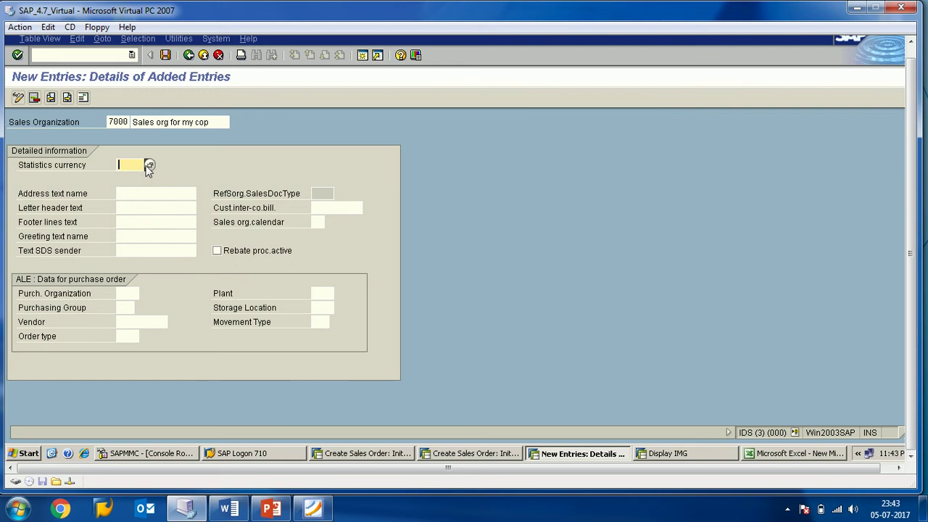
{"action": "left_click", "coordinate": [151, 168]}
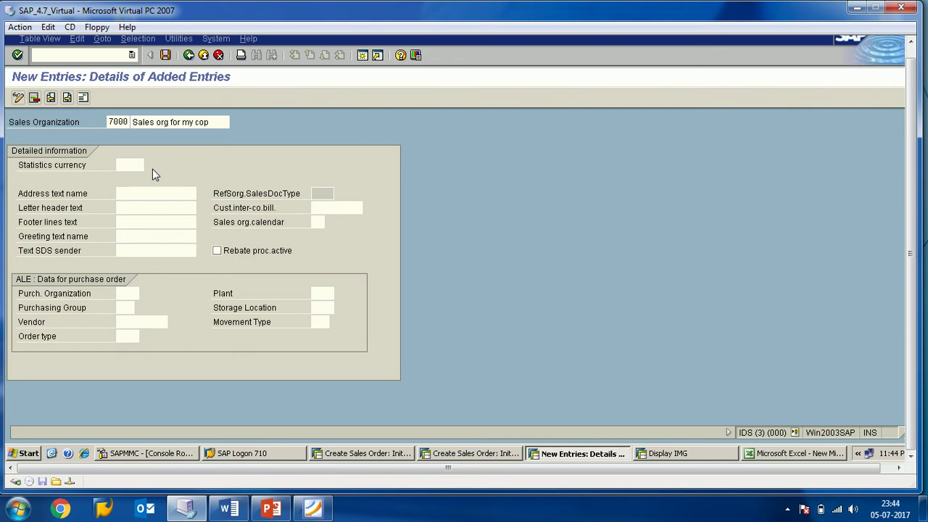
{"action": "key", "text": "F4"}
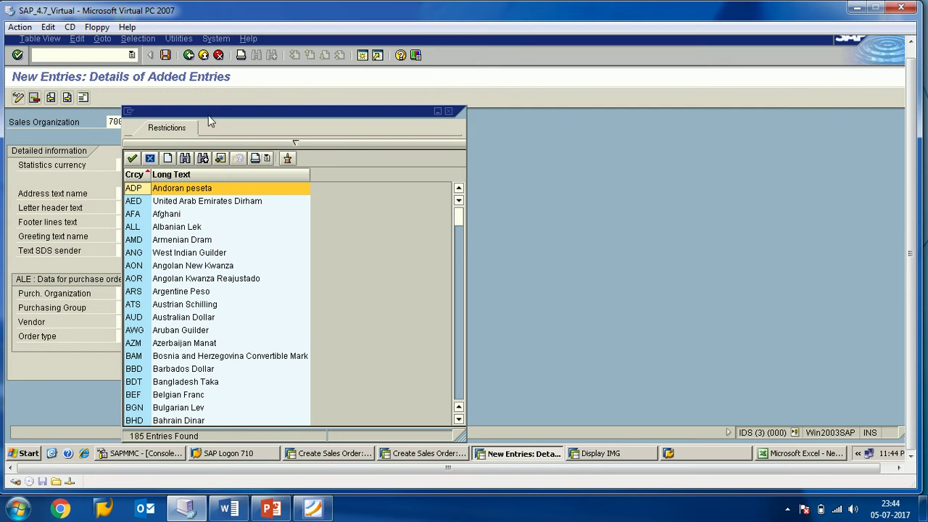
{"action": "scroll", "coordinate": [238, 240], "scroll_direction": "down", "scroll_amount": 7}
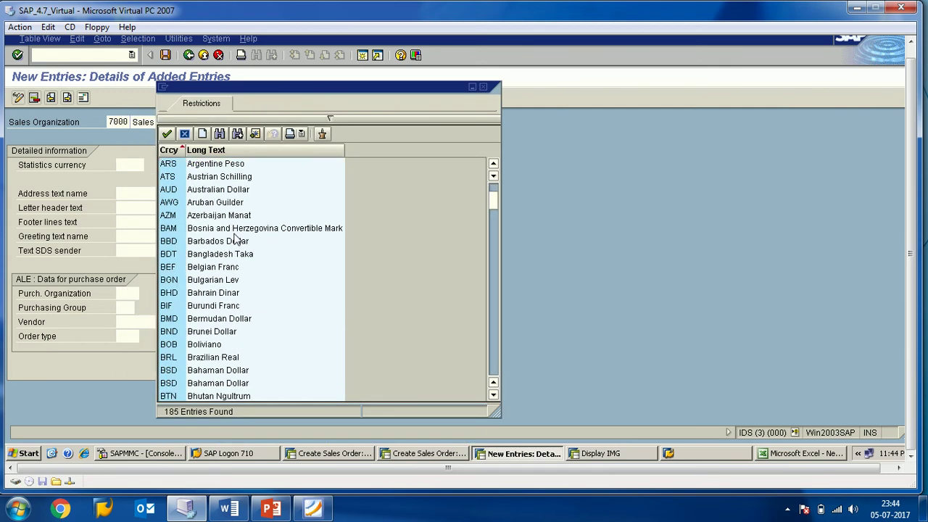
{"action": "scroll", "coordinate": [236, 241], "scroll_direction": "down", "scroll_amount": 6}
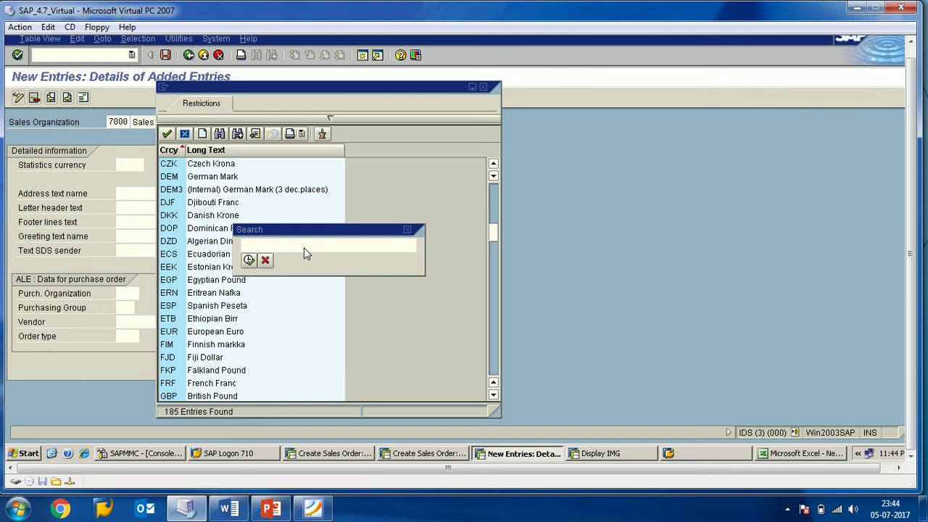
{"action": "type", "text": "INR"}
{"action": "left_click", "coordinate": [248, 261]}
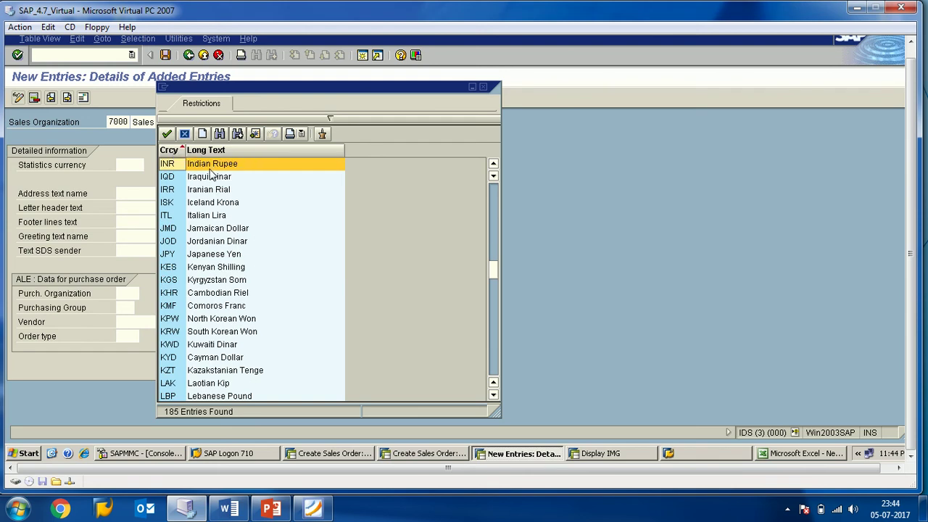
{"action": "double_click", "coordinate": [172, 166]}
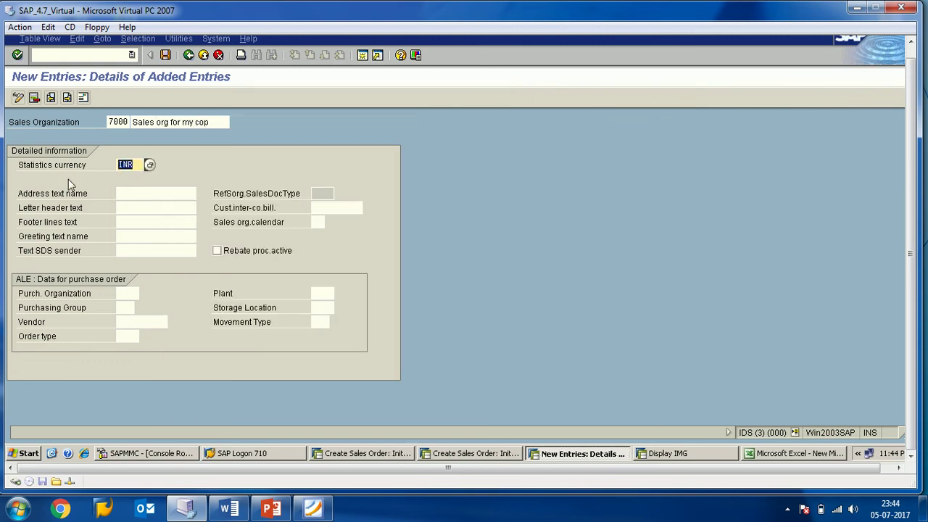
{"action": "double_click", "coordinate": [110, 123]}
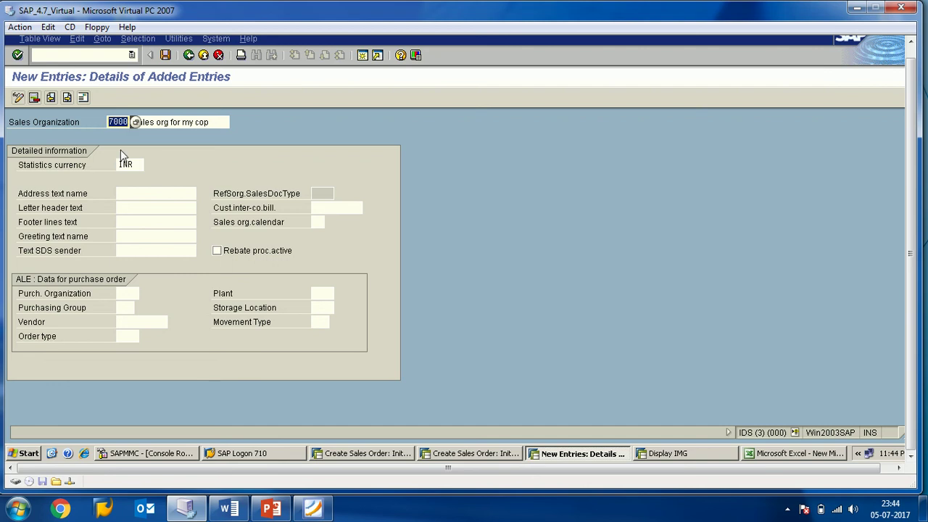
{"action": "left_click", "coordinate": [189, 125]}
{"action": "left_click_drag", "start_coordinate": [215, 122], "coordinate": [145, 125]}
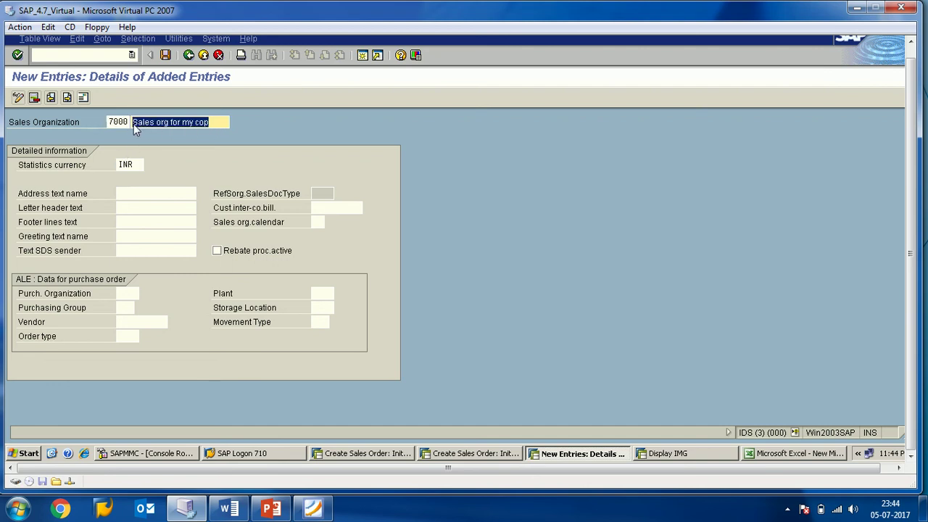
{"action": "double_click", "coordinate": [110, 122]}
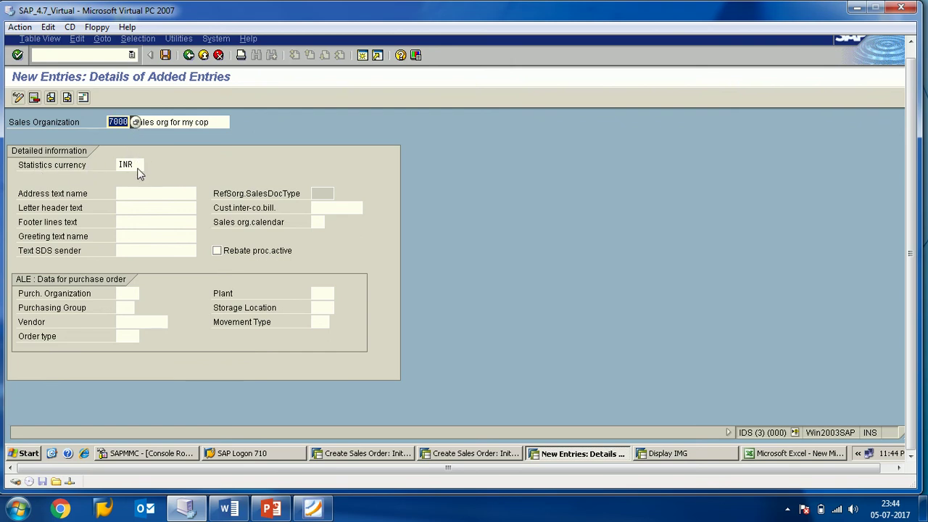
{"action": "key", "text": "Tab"}
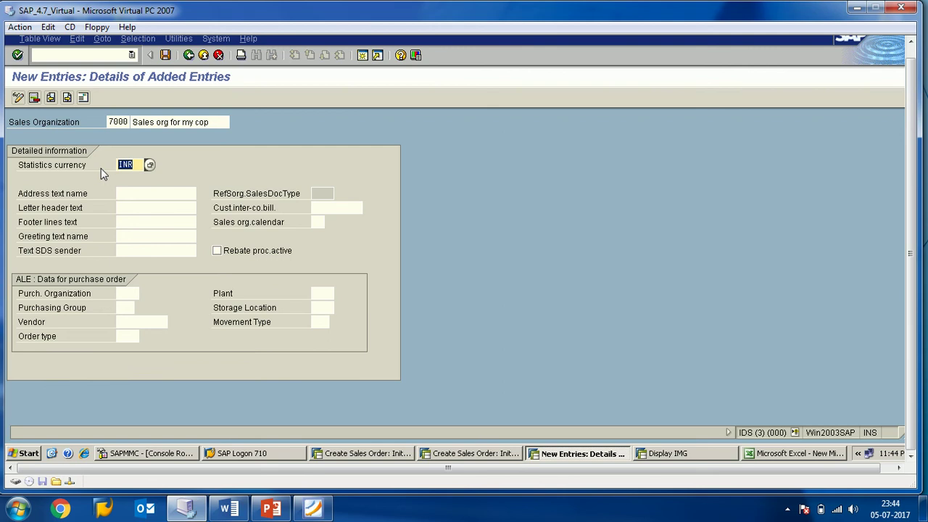
- Activate rebate processing for sales organization 7000 and deactivate it again
{"action": "left_click", "coordinate": [218, 251]}
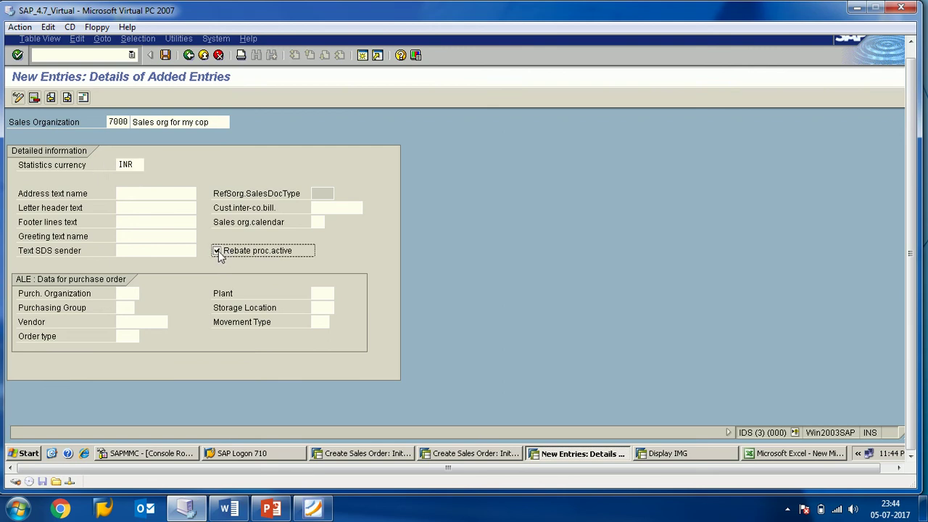
{"action": "left_click", "coordinate": [218, 252]}
- Set the sales organization calendar to 01 Germany (Standard) and confirm the entry, acknowledging the statistics currency warning
{"action": "left_click", "coordinate": [318, 225]}
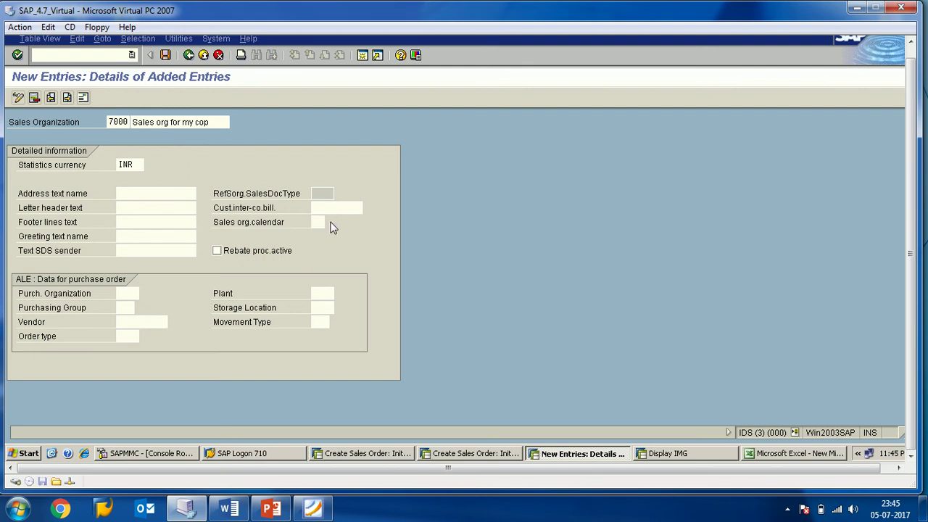
{"action": "key", "text": "F4"}
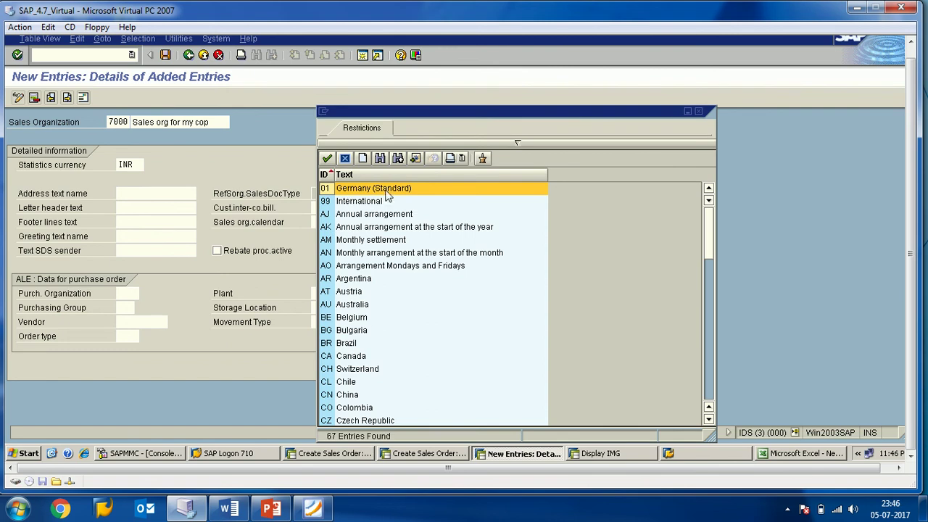
{"action": "double_click", "coordinate": [328, 190]}
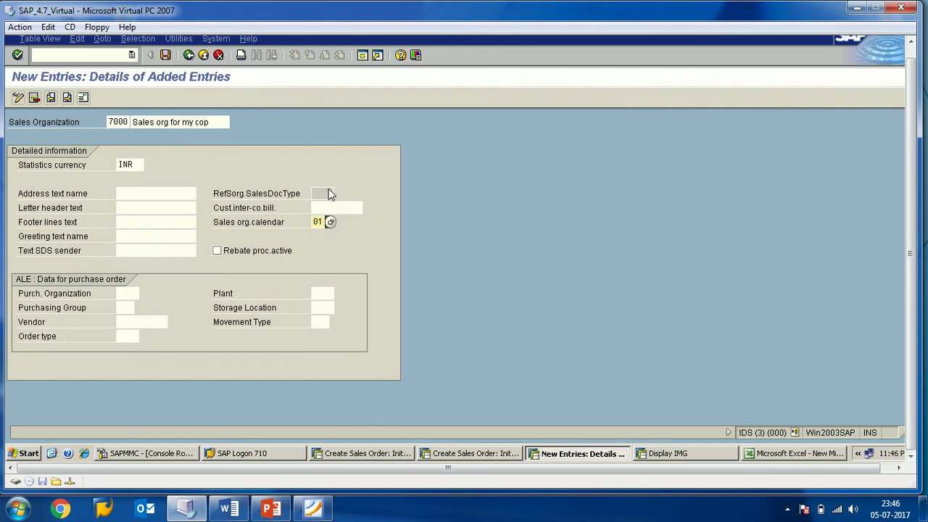
{"action": "key", "text": "Return"}
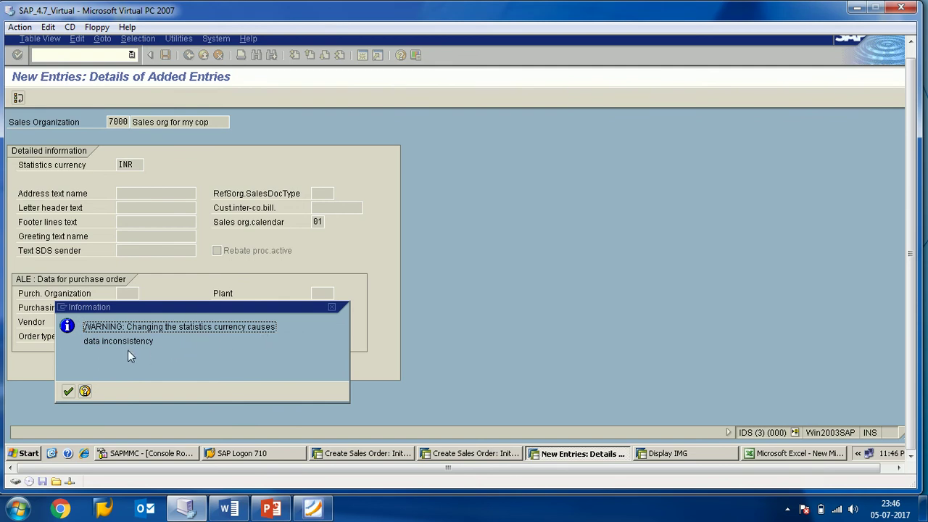
{"action": "left_click", "coordinate": [69, 392]}
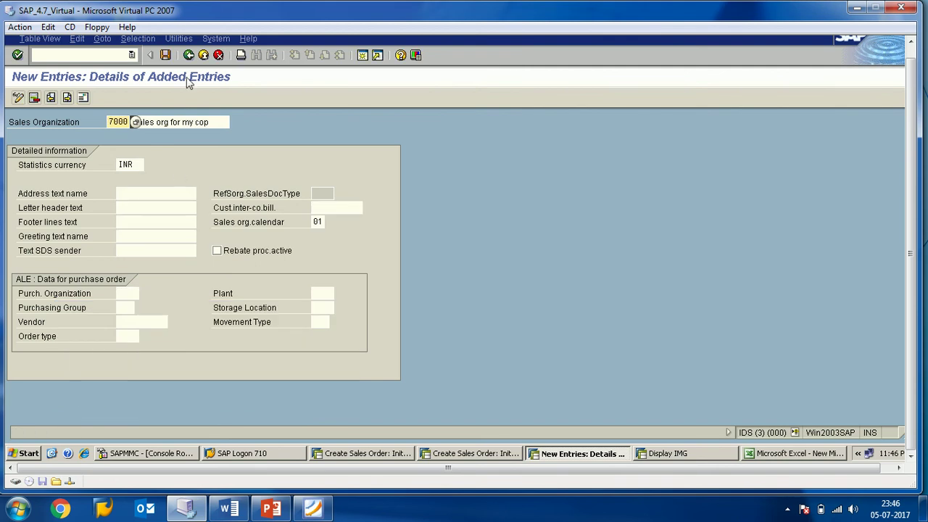
- Save sales organization 7000 and set its address title to Company and its name to "SALES ORG. FOR MY COMPANY."
{"action": "left_click", "coordinate": [166, 56]}
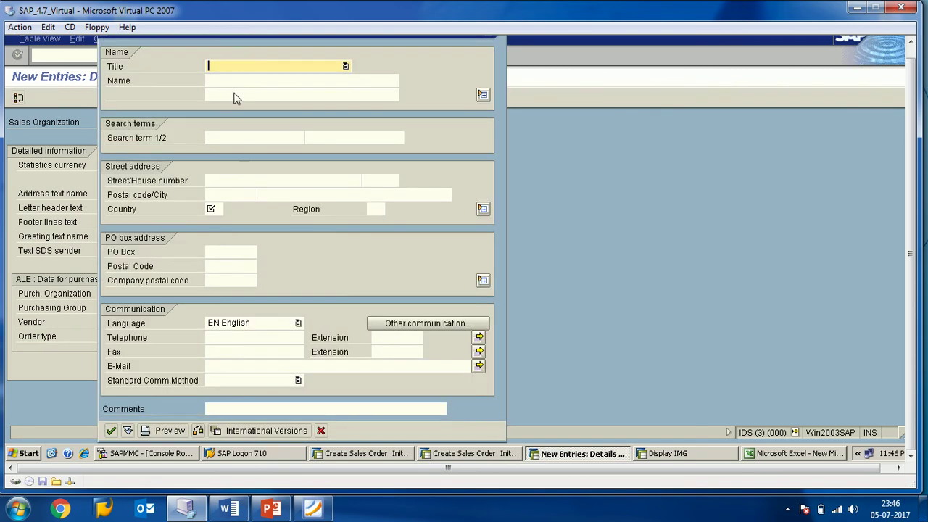
{"action": "left_click_drag", "start_coordinate": [203, 42], "coordinate": [372, 65]}
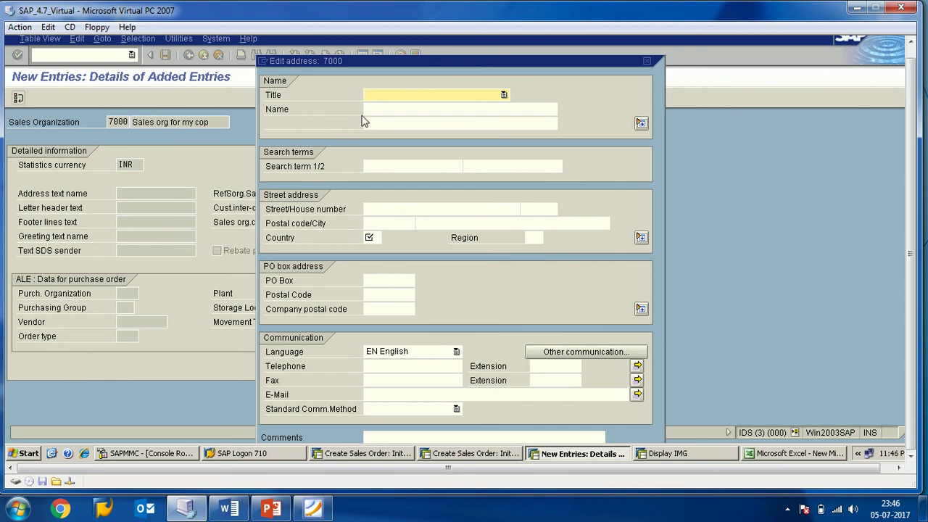
{"action": "left_click", "coordinate": [385, 96]}
{"action": "left_click", "coordinate": [385, 111]}
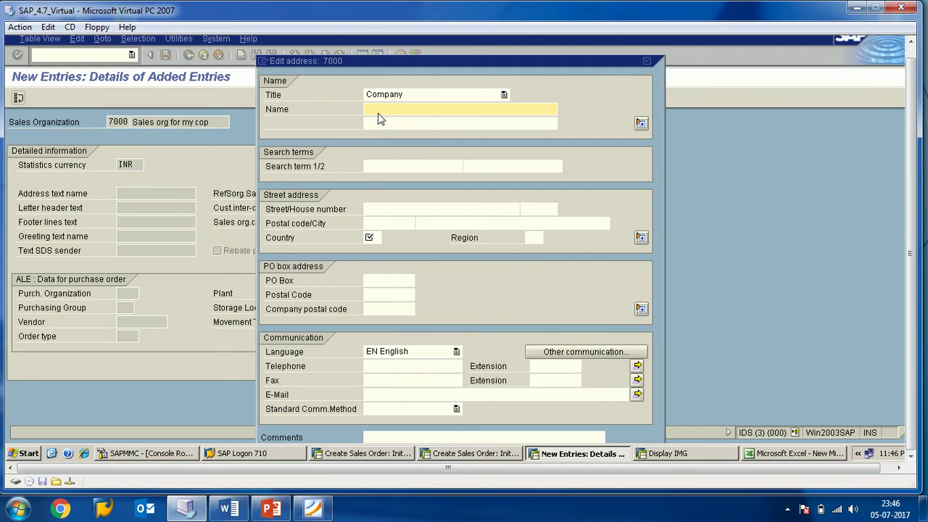
{"action": "type", "text": "SAL"}
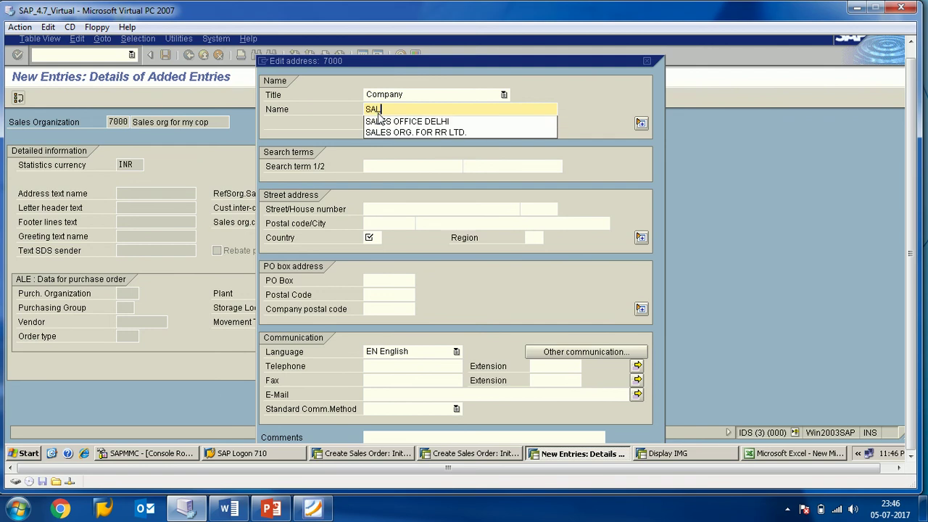
{"action": "type", "text": "ES ORG"}
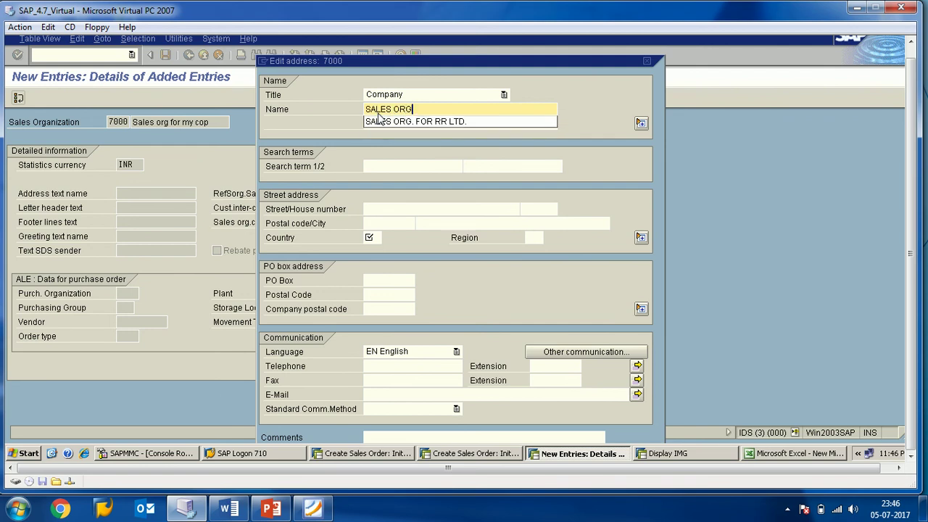
{"action": "type", "text": ". FOR MY COM"}
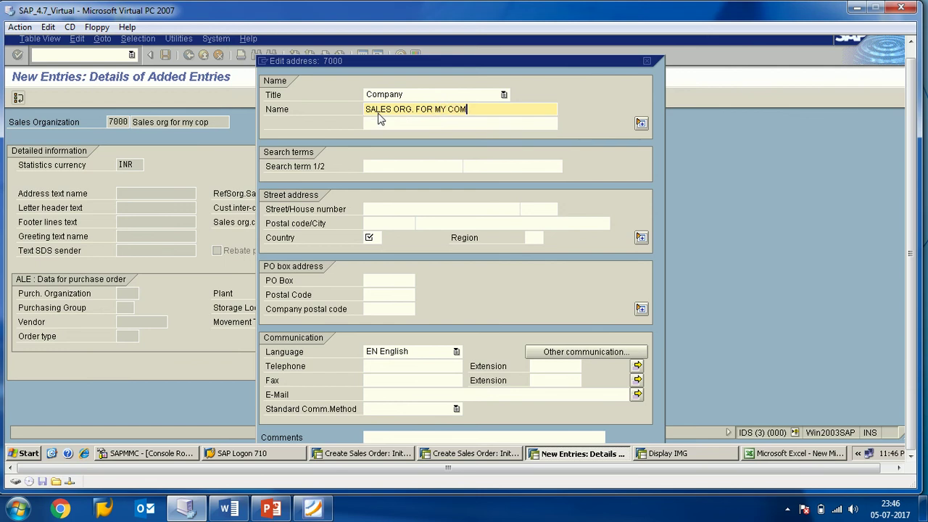
{"action": "type", "text": "PANY"}
- Enter SOMC as the first search term and set the address country to IN with region 07
{"action": "left_click", "coordinate": [375, 168]}
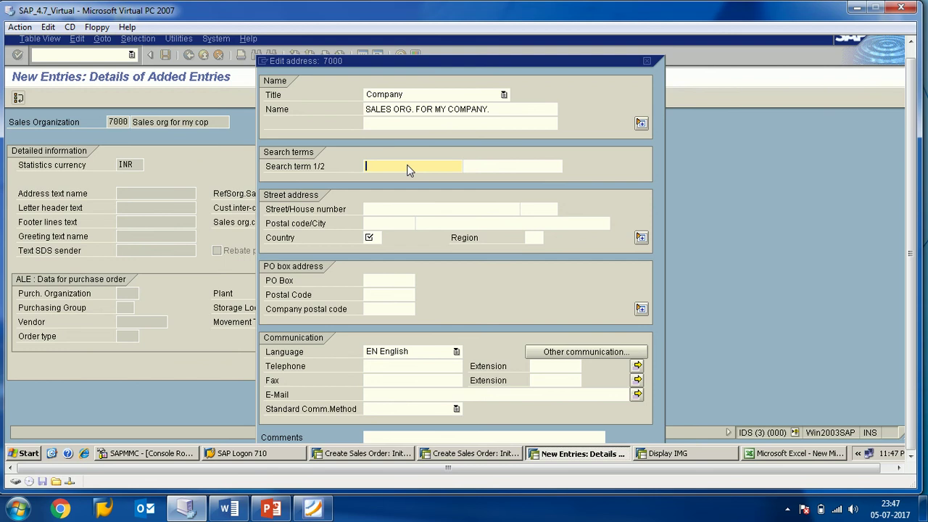
{"action": "type", "text": "SOMC"}
{"action": "left_click_drag", "start_coordinate": [389, 167], "coordinate": [367, 168]}
{"action": "left_click_drag", "start_coordinate": [370, 113], "coordinate": [493, 114]}
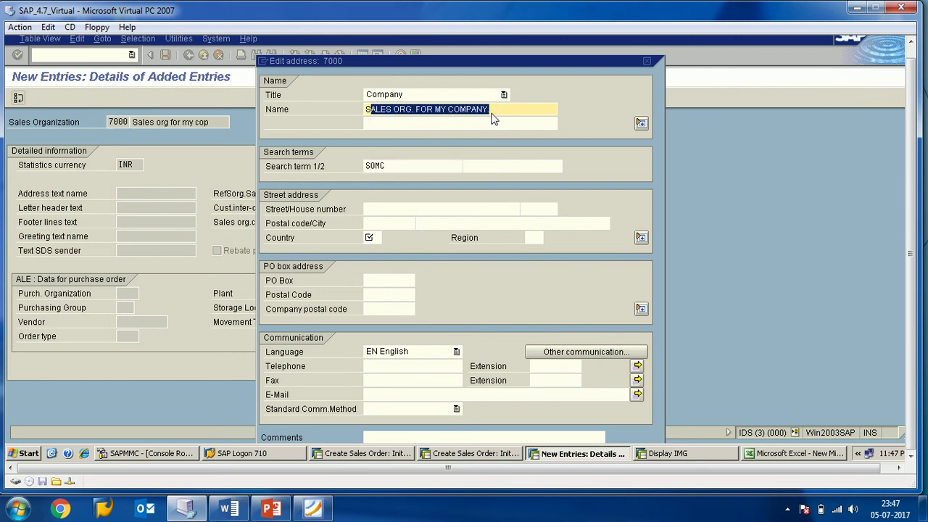
{"action": "left_click", "coordinate": [372, 239]}
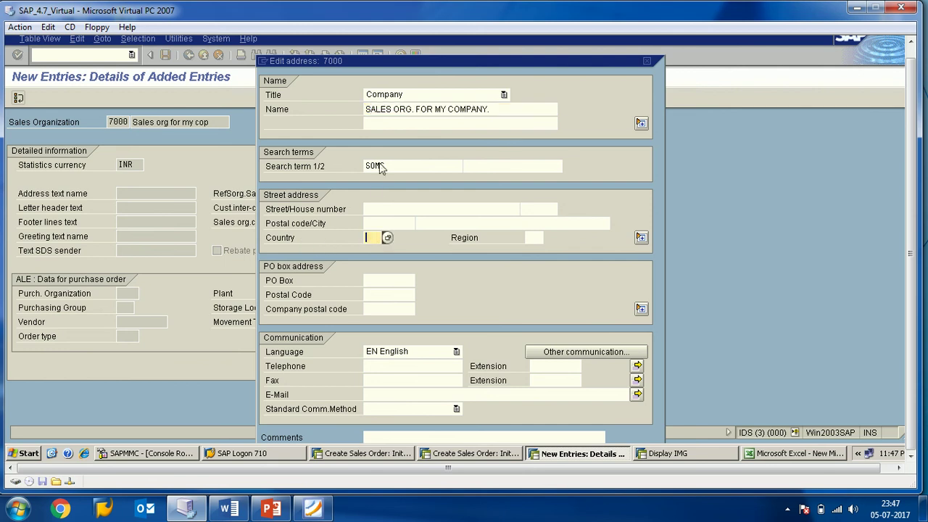
{"action": "type", "text": "IN"}
{"action": "left_click", "coordinate": [531, 241]}
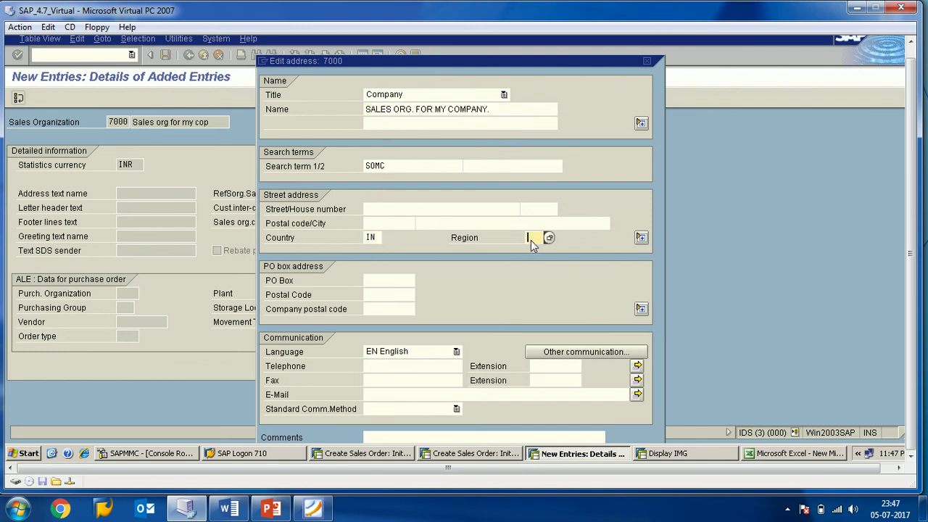
{"action": "type", "text": "07"}
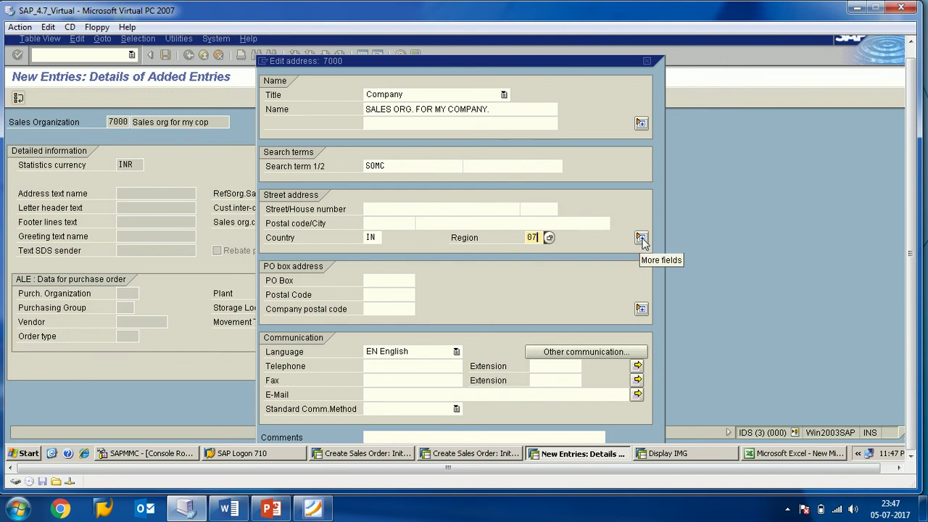
- Expand the street address section to show more fields and fill in Street 2 from the earlier entries
{"action": "left_click", "coordinate": [643, 241]}
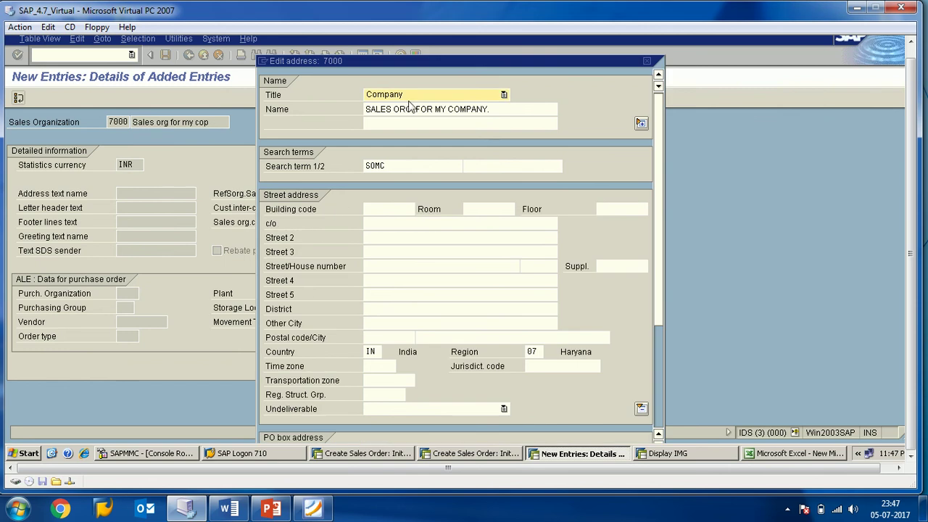
{"action": "left_click", "coordinate": [384, 239]}
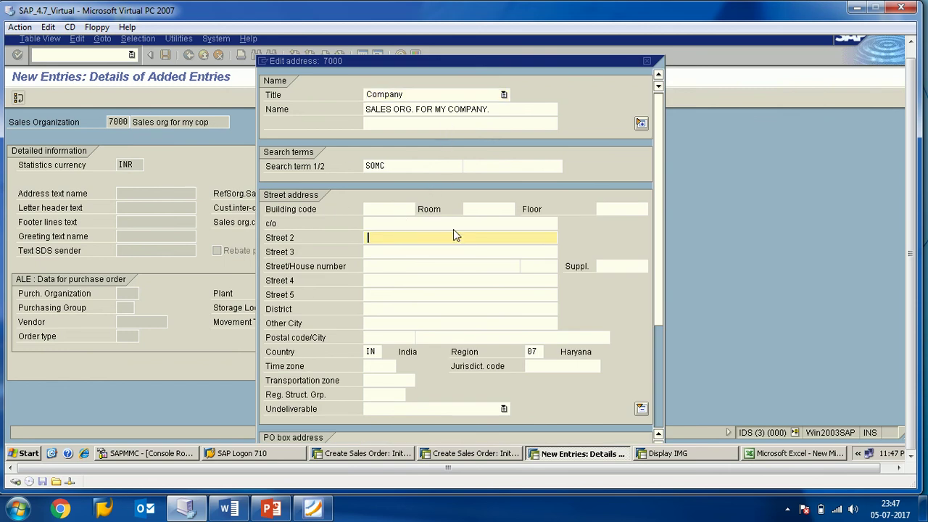
{"action": "key", "text": "Down"}
{"action": "key", "text": "Down"}
{"action": "key", "text": "Down"}
{"action": "key", "text": "Return"}
- Fill in the city and postal code of the sales organization's address
{"action": "left_click", "coordinate": [429, 340]}
{"action": "key", "text": "Down"}
{"action": "key", "text": "Down"}
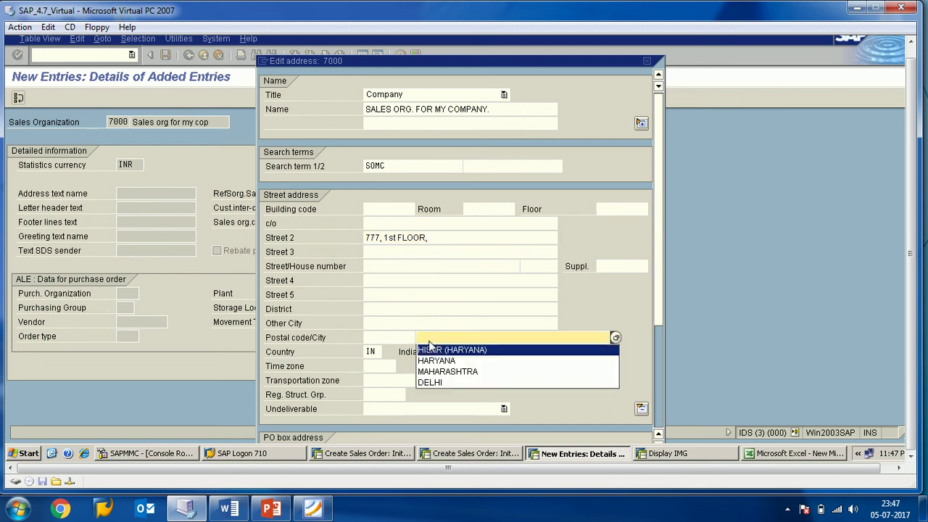
{"action": "key", "text": "Return"}
{"action": "left_click", "coordinate": [407, 339]}
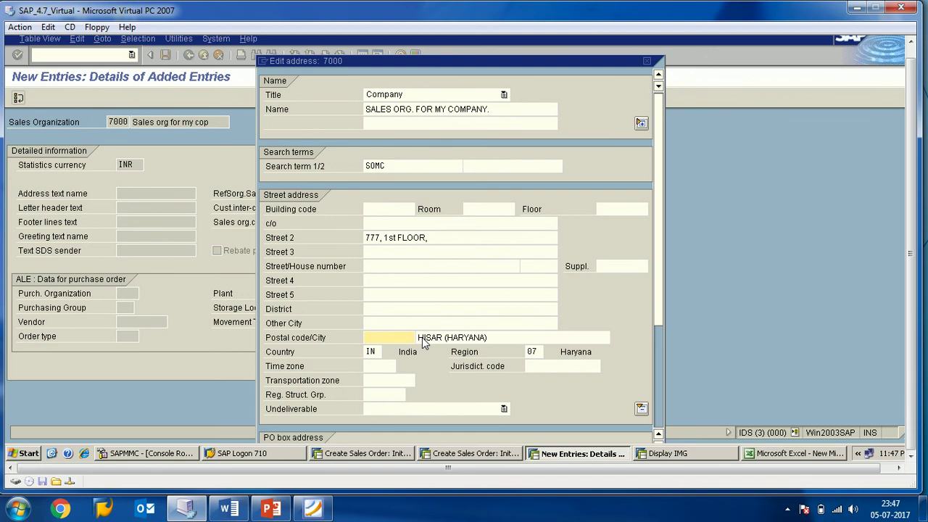
{"action": "type", "text": "12500"}
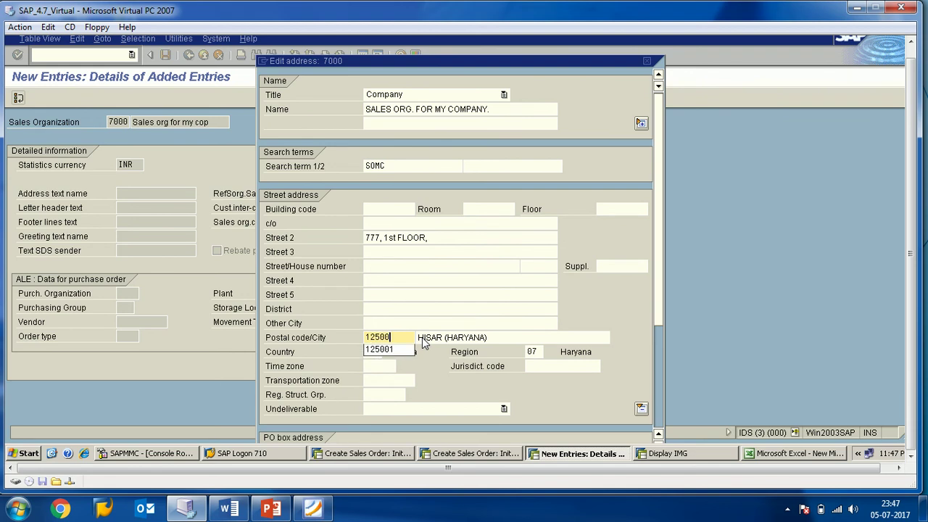
{"action": "type", "text": "1"}
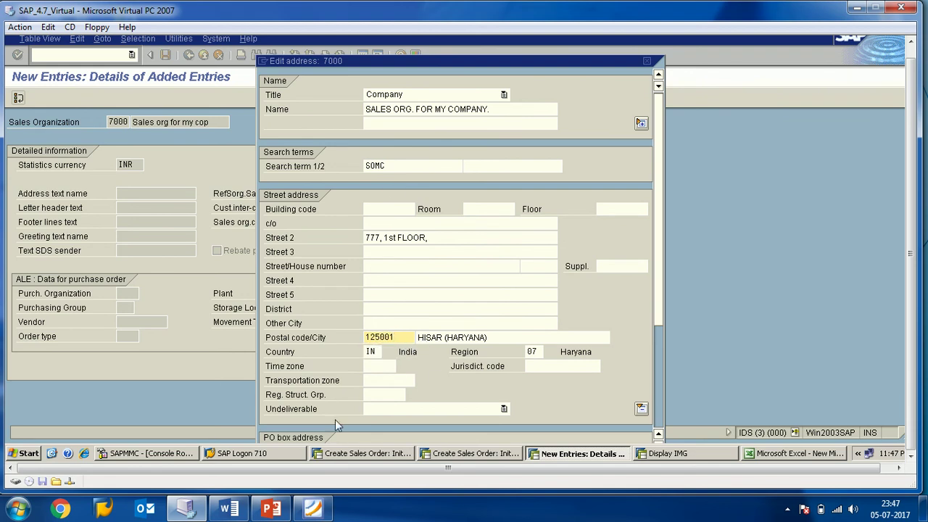
- Confirm the address of sales organization 7000 to finish saving the new entry
{"action": "left_click_drag", "start_coordinate": [338, 61], "coordinate": [350, 46]}
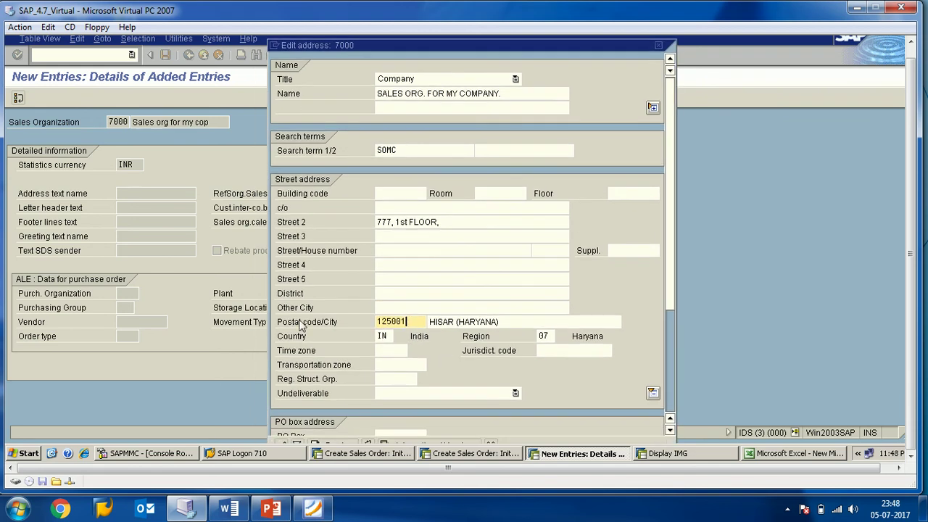
{"action": "left_click_drag", "start_coordinate": [502, 50], "coordinate": [502, 27]}
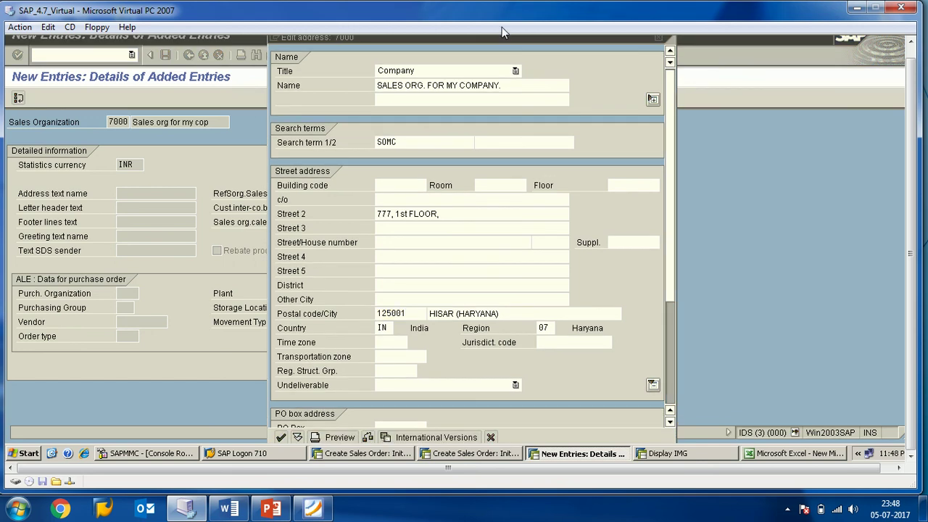
{"action": "left_click", "coordinate": [281, 438]}
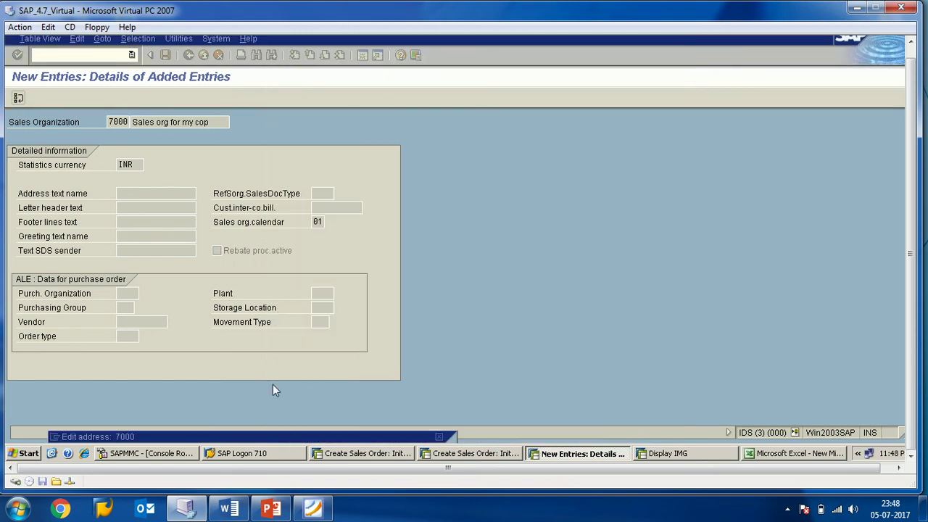
{"action": "left_click", "coordinate": [381, 438]}
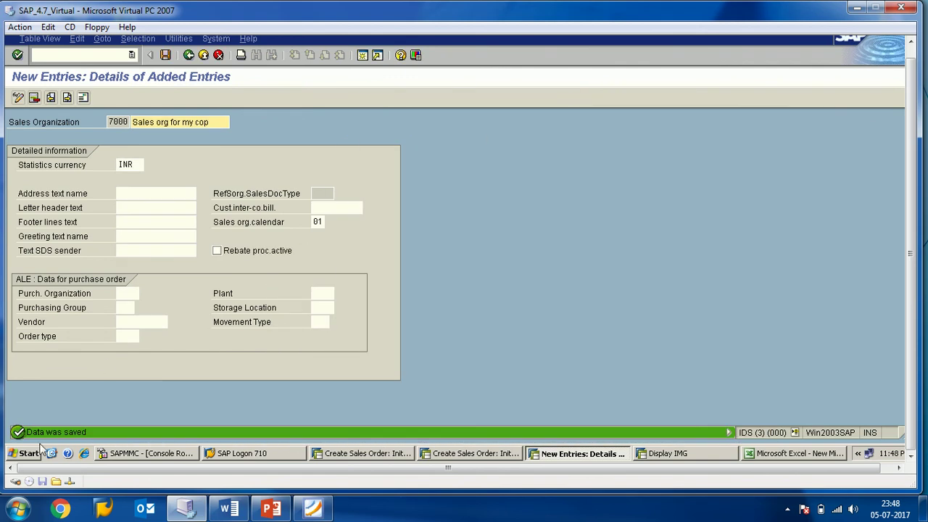
- In the Create Sales Order session, choose sales organization 7000 from the list of possible entries
{"action": "left_click", "coordinate": [361, 455]}
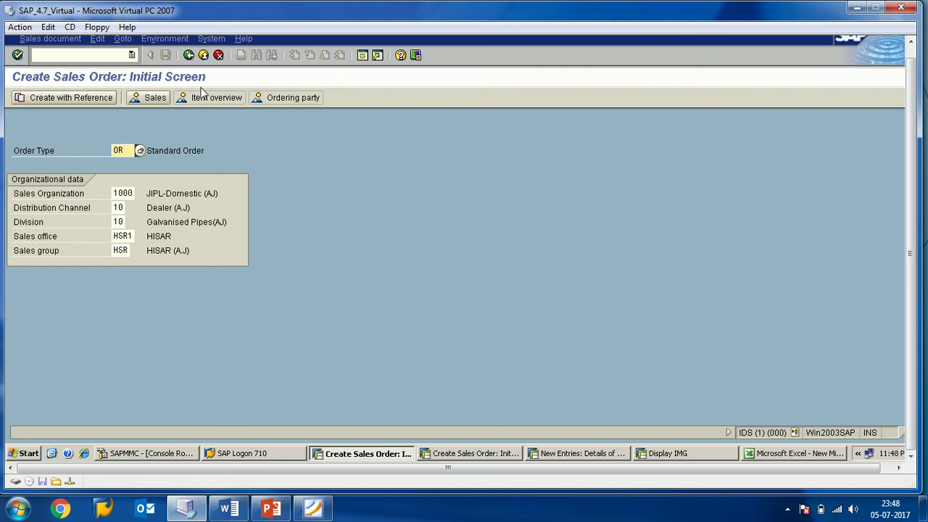
{"action": "left_click", "coordinate": [124, 194]}
{"action": "left_click", "coordinate": [141, 194]}
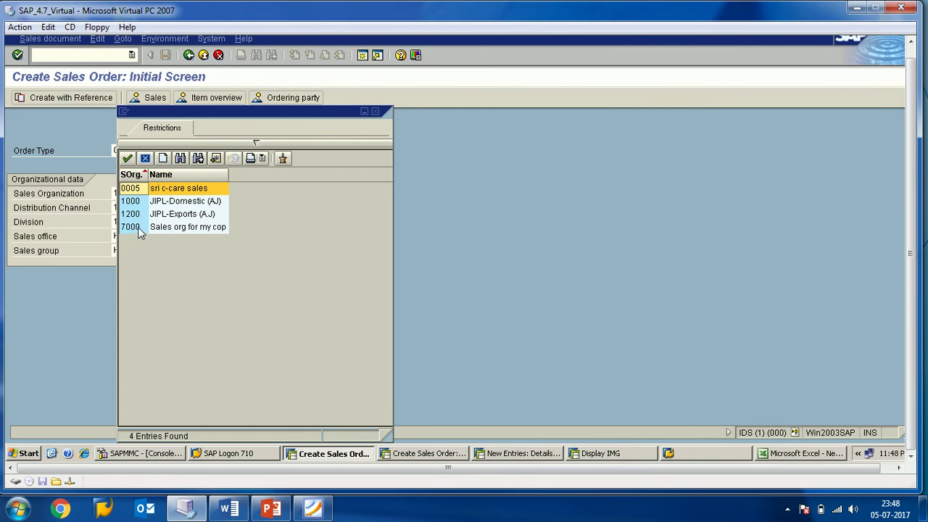
{"action": "double_click", "coordinate": [132, 227]}
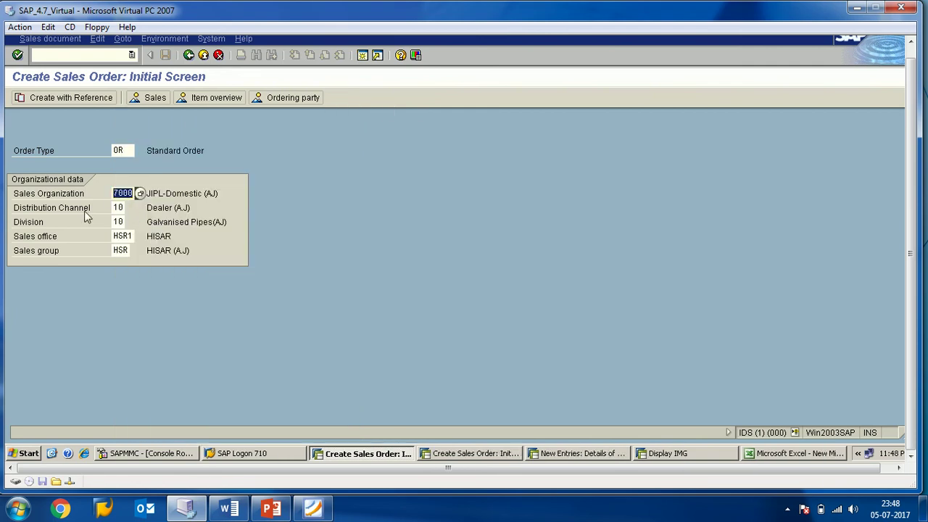
{"action": "left_click", "coordinate": [119, 208]}
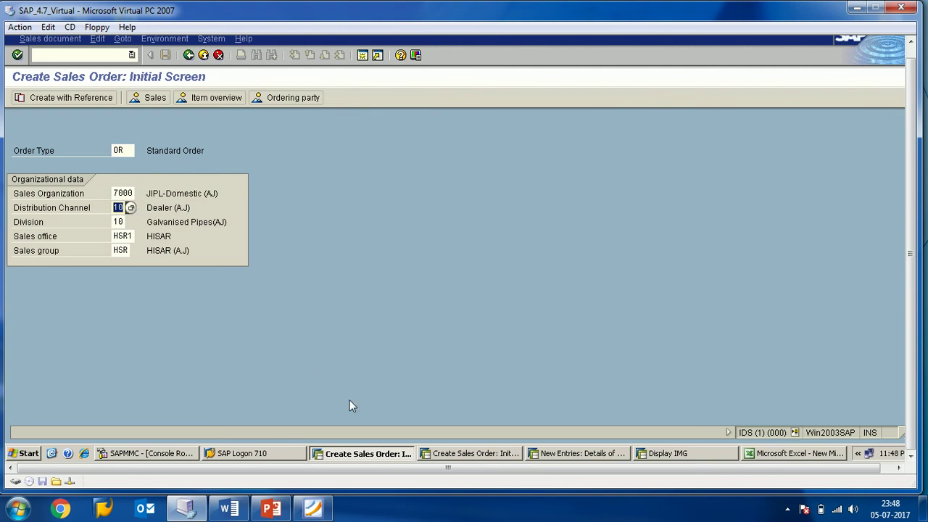
- Switch to the SD training PDF in Foxit Reader and read the distribution channel definition and its IMG path
{"action": "left_click", "coordinate": [313, 508]}
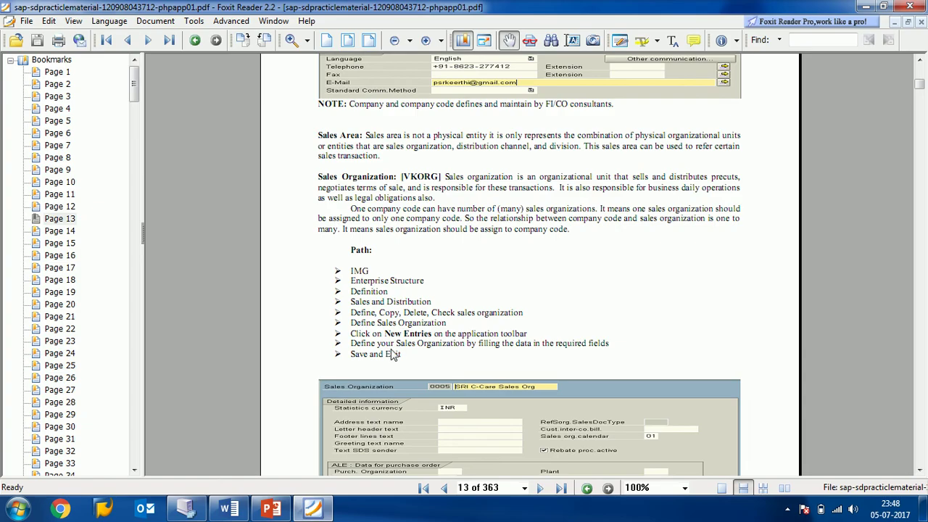
{"action": "scroll", "coordinate": [403, 243], "scroll_direction": "down", "scroll_amount": 8}
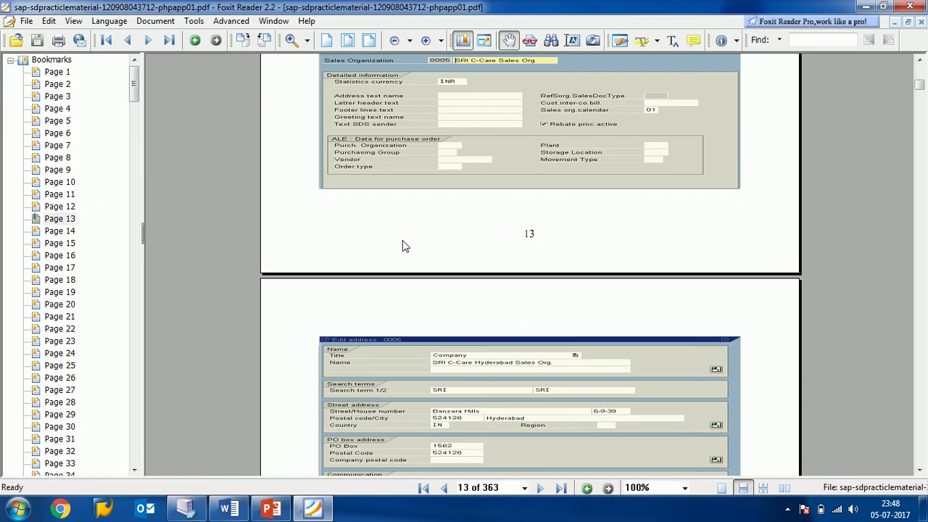
{"action": "scroll", "coordinate": [403, 245], "scroll_direction": "down", "scroll_amount": 8}
{"action": "scroll", "coordinate": [405, 247], "scroll_direction": "down", "scroll_amount": 4}
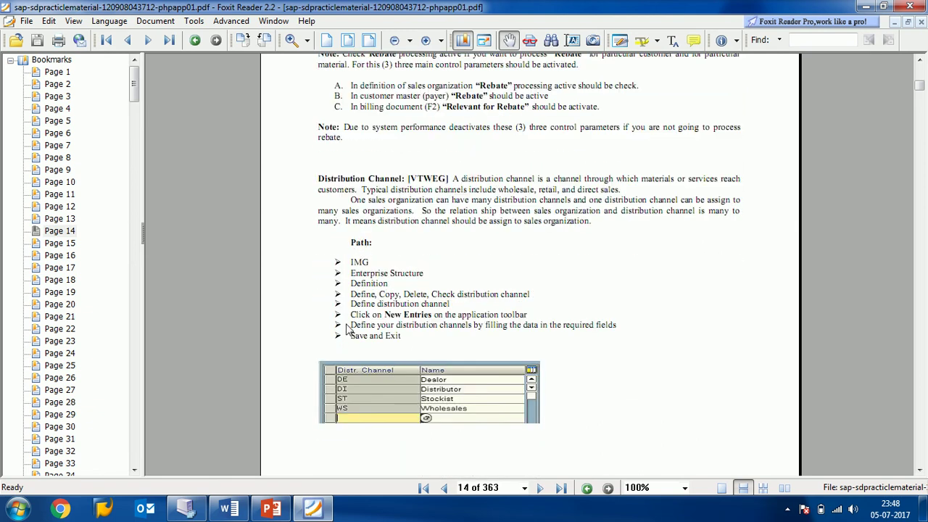
- Return to the SAP Display IMG session and open the activity selection for defining, copying, deleting and checking distribution channels
{"action": "left_click", "coordinate": [186, 508]}
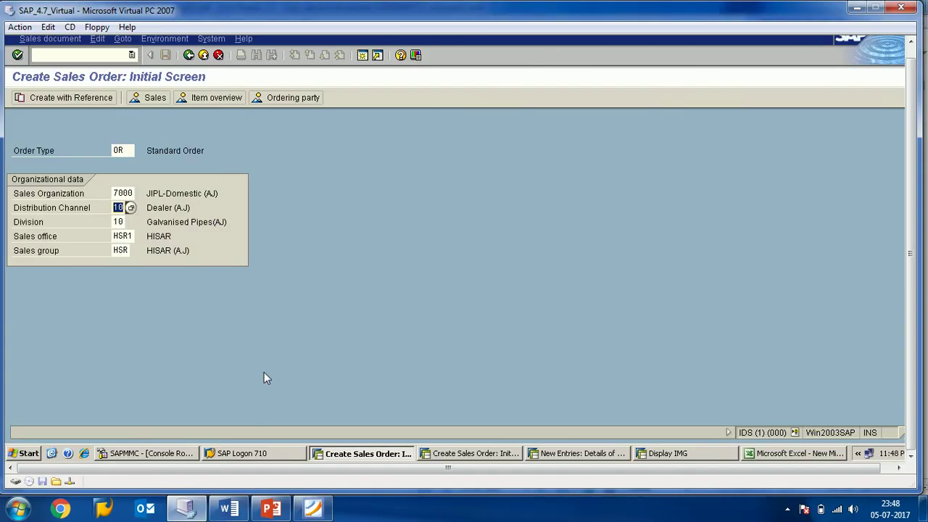
{"action": "left_click", "coordinate": [580, 455]}
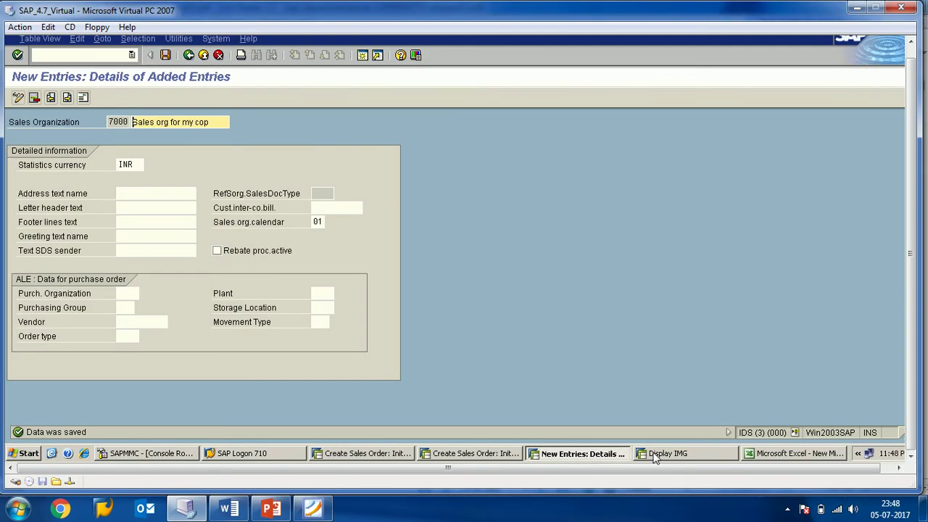
{"action": "left_click", "coordinate": [680, 456]}
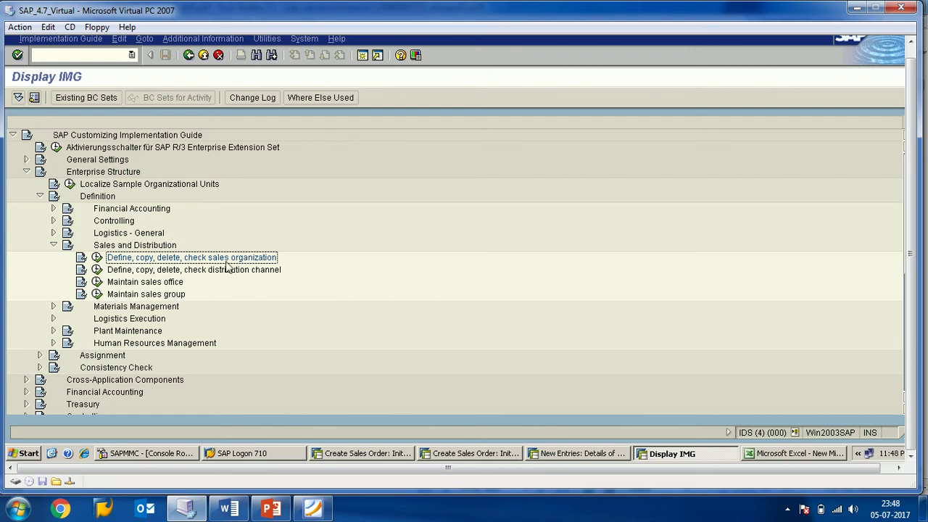
{"action": "left_click", "coordinate": [123, 271]}
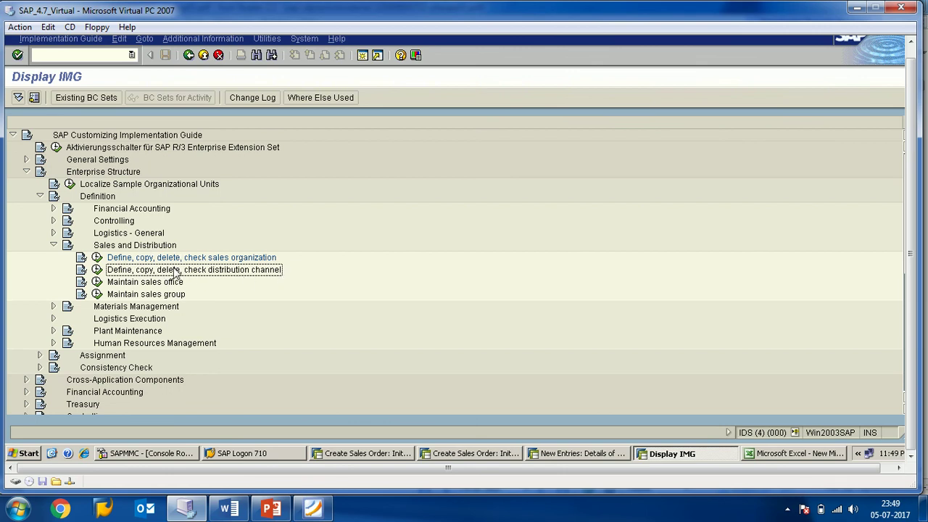
{"action": "left_click", "coordinate": [96, 268]}
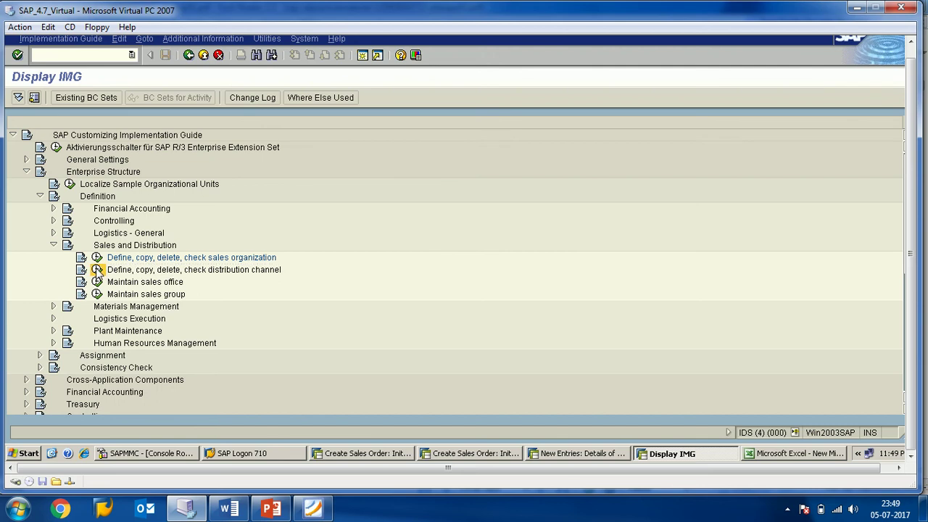
{"action": "left_click_drag", "start_coordinate": [103, 125], "coordinate": [306, 135]}
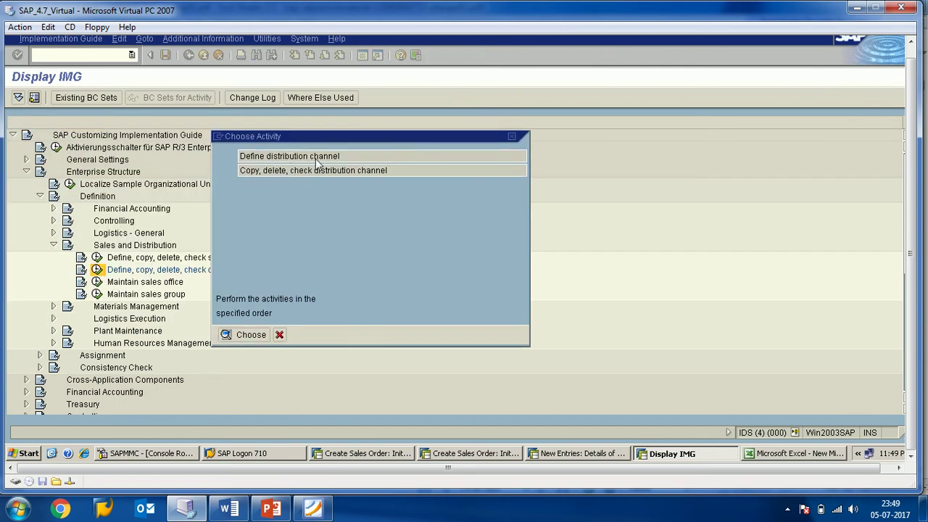
- In the Create Sales Order session, look up the possible distribution channels for sales organization 7000
{"action": "left_click", "coordinate": [366, 454]}
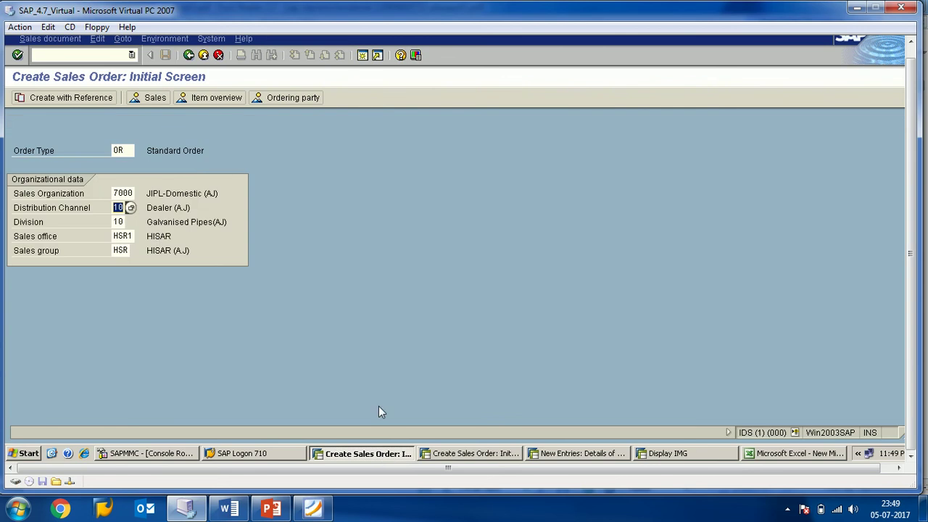
{"action": "left_click", "coordinate": [128, 209]}
{"action": "key", "text": "F4"}
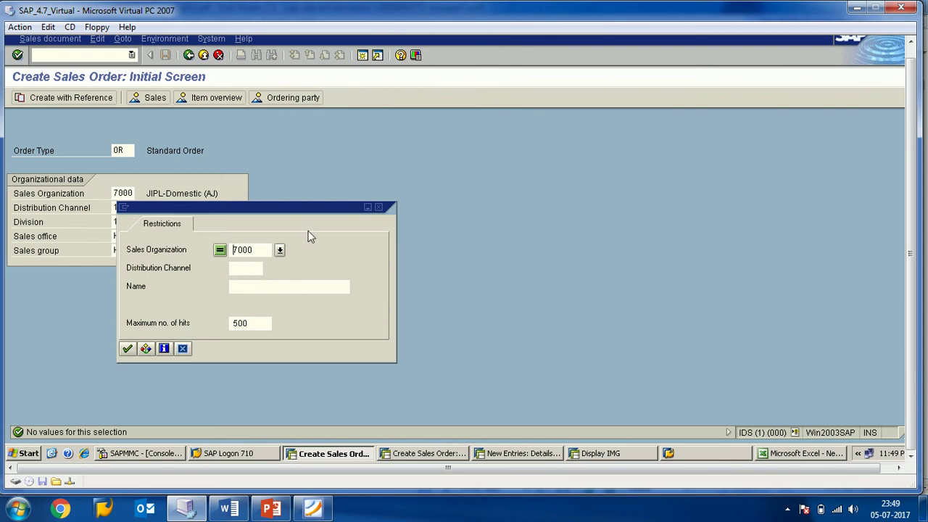
{"action": "left_click_drag", "start_coordinate": [213, 210], "coordinate": [355, 182]}
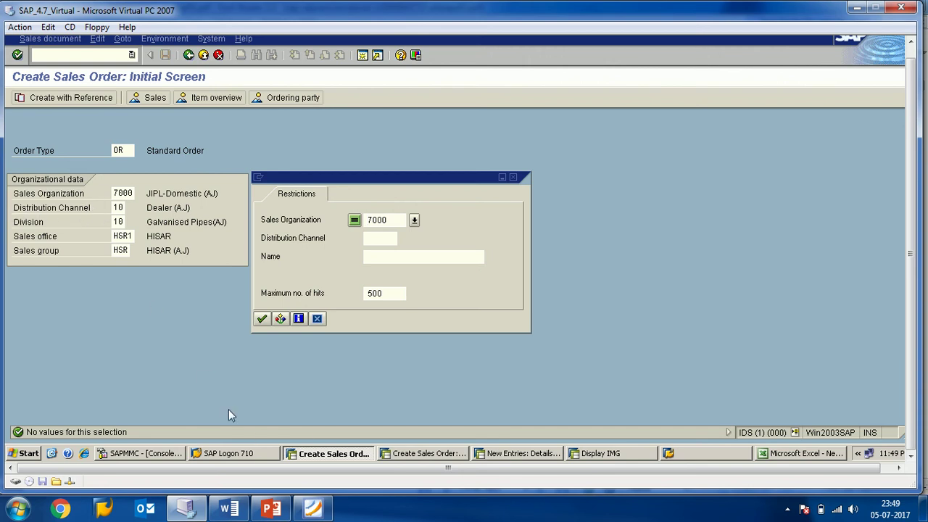
- Switch to PowerPoint, review the Sales Area slide, and return to the SAP virtual machine
{"action": "left_click", "coordinate": [271, 508]}
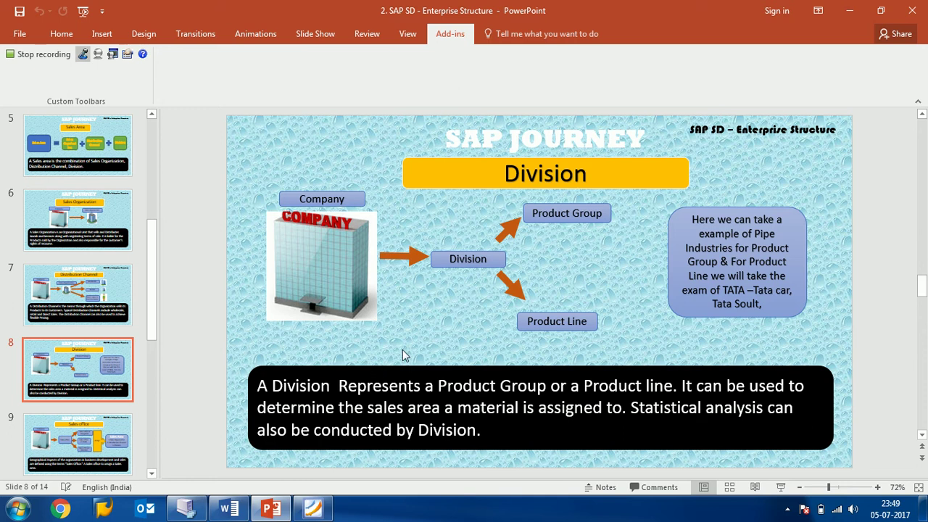
{"action": "scroll", "coordinate": [450, 324], "scroll_direction": "up", "scroll_amount": 3}
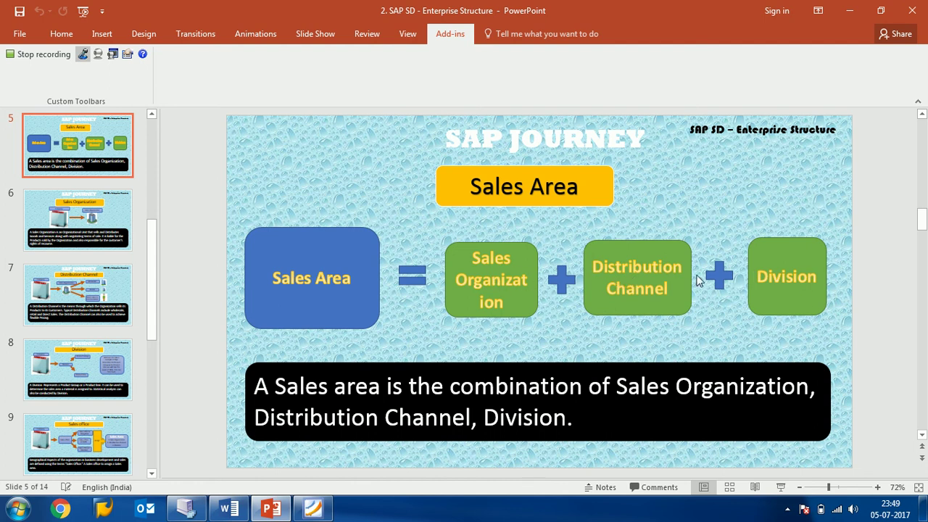
{"action": "left_click", "coordinate": [186, 510]}
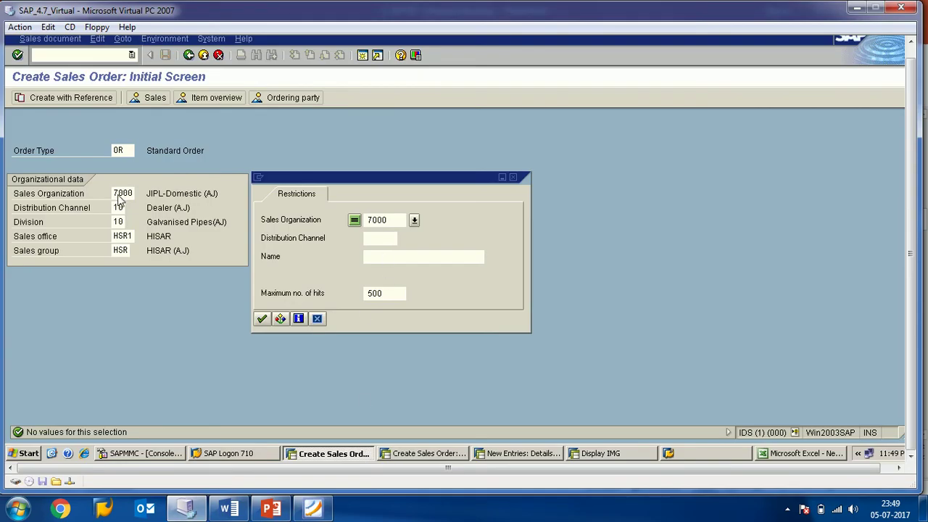
- Set the sales organization to 1000, look through its possible distribution channels, and dismiss the list without choosing one
{"action": "left_click_drag", "start_coordinate": [114, 195], "coordinate": [133, 194]}
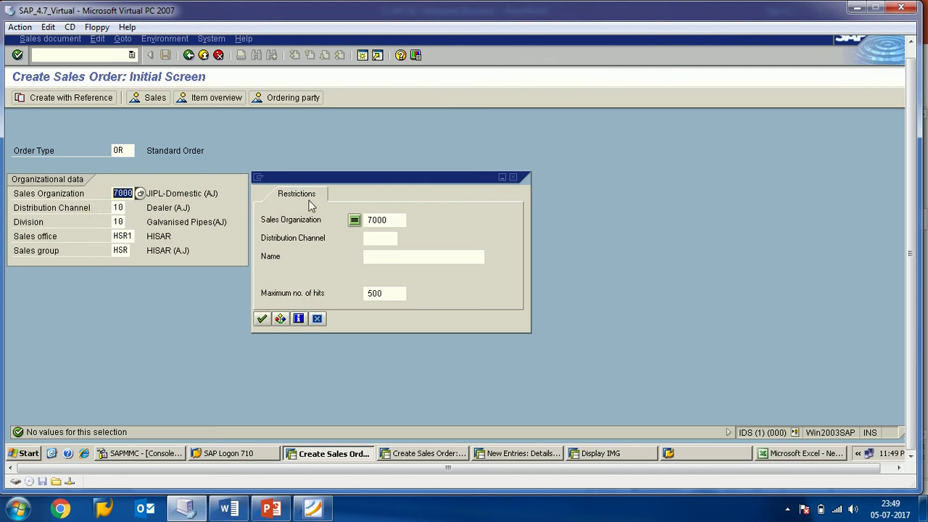
{"action": "left_click", "coordinate": [513, 177]}
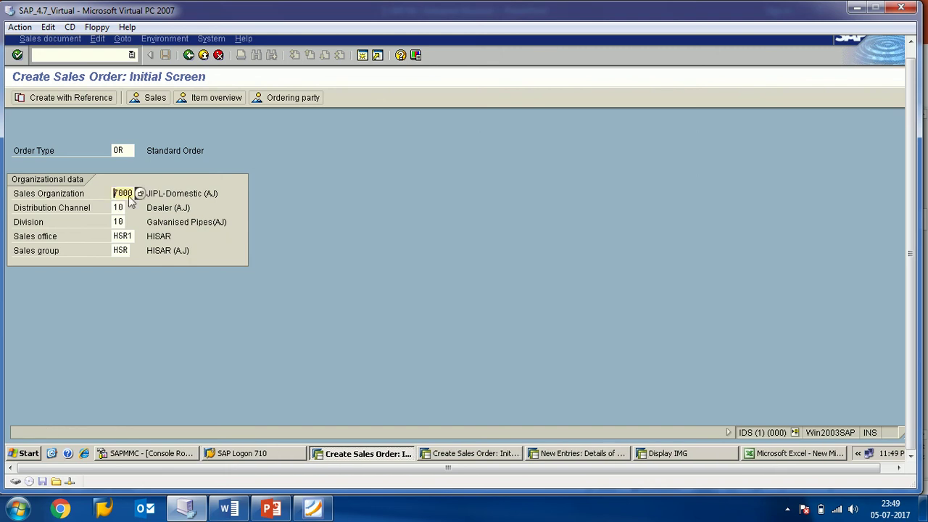
{"action": "type", "text": "1"}
{"action": "left_click", "coordinate": [119, 211]}
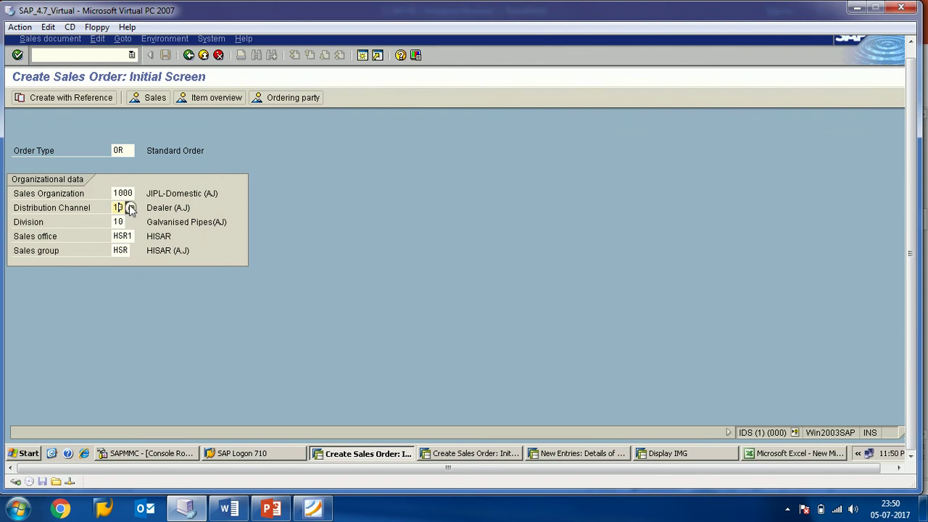
{"action": "left_click", "coordinate": [130, 208]}
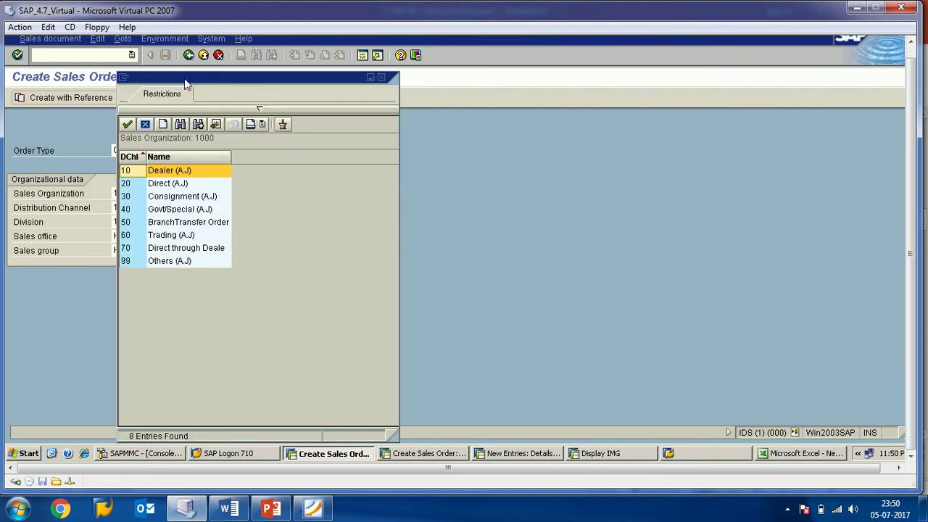
{"action": "left_click_drag", "start_coordinate": [185, 85], "coordinate": [342, 95]}
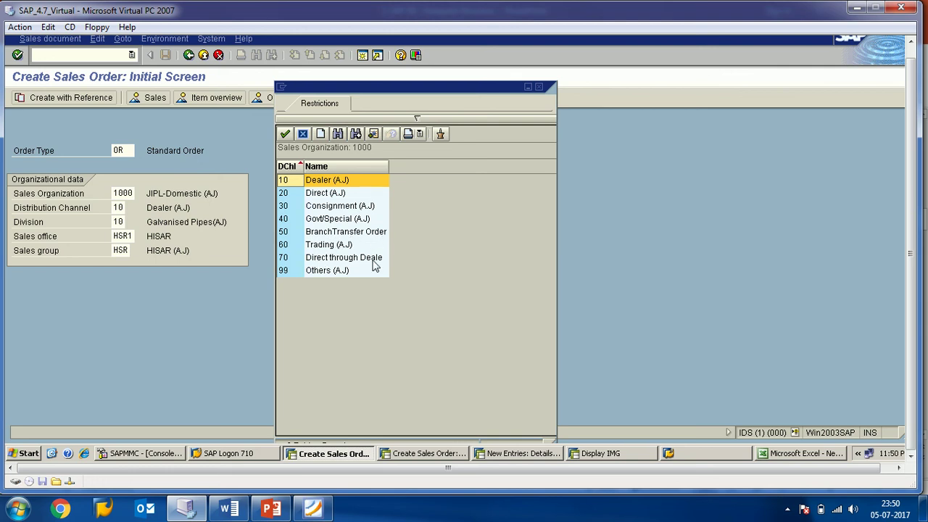
{"action": "left_click", "coordinate": [540, 87]}
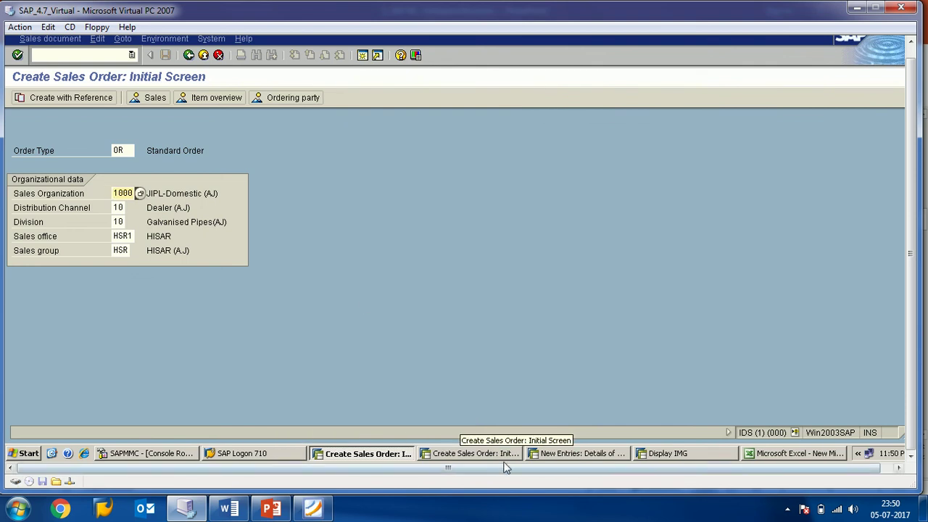
- In the sales organization session, leave the saved entry and its overview, and close the activity selection in the IMG
{"action": "left_click", "coordinate": [580, 457]}
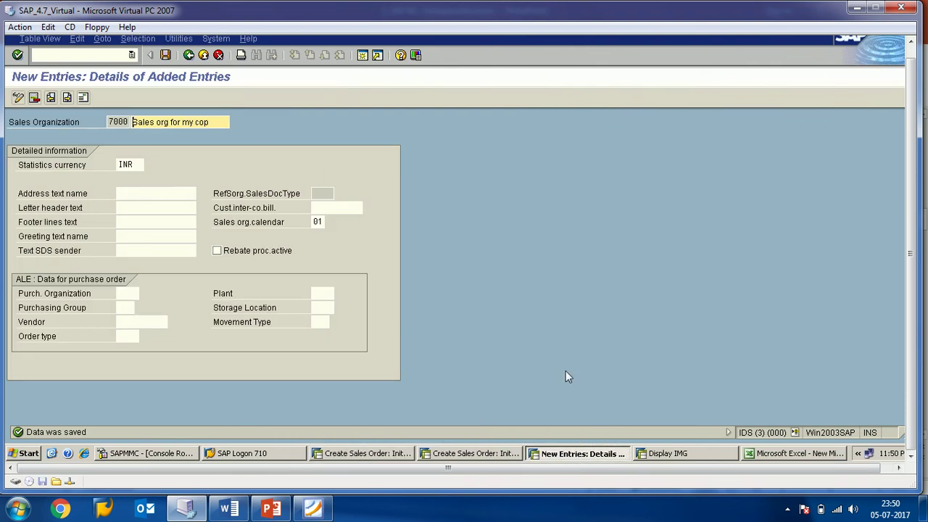
{"action": "left_click", "coordinate": [187, 56]}
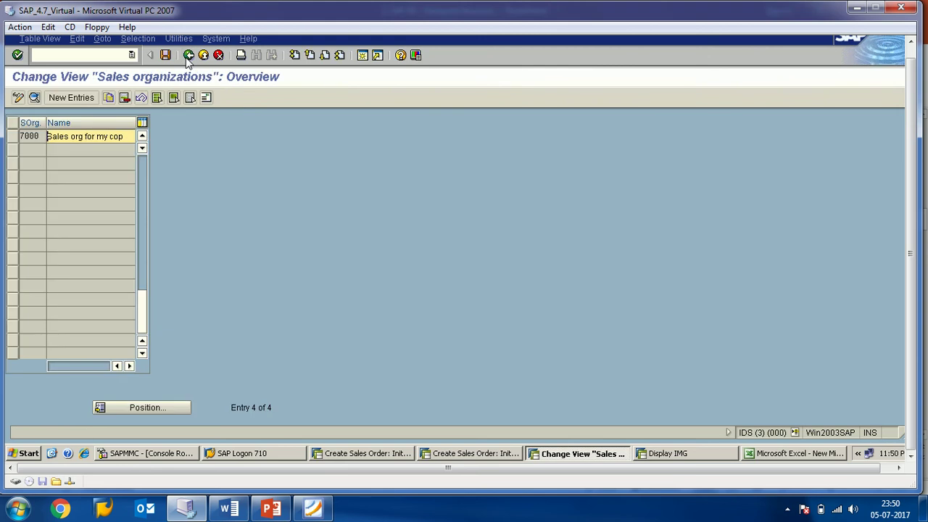
{"action": "left_click", "coordinate": [188, 55]}
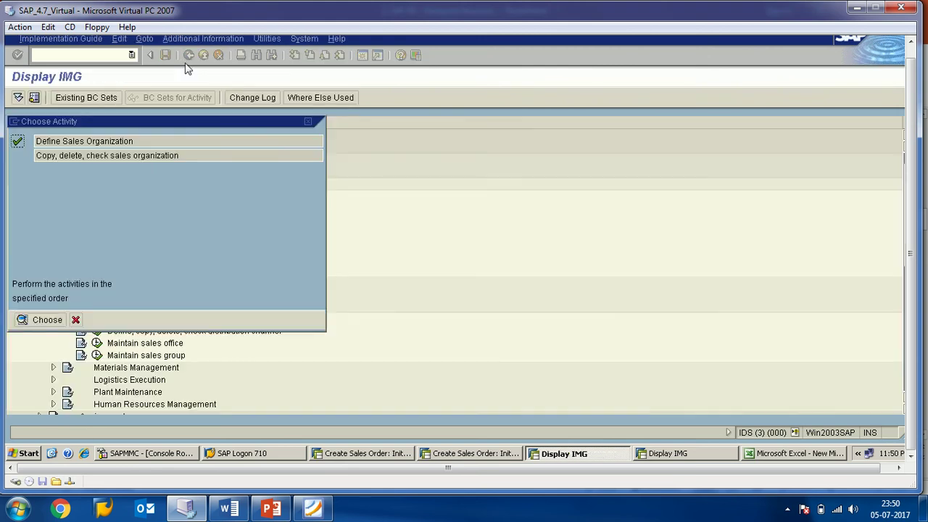
{"action": "left_click", "coordinate": [307, 122]}
- Switch to the distribution channel IMG session, open the Define distribution channel activity, and start a new entry
{"action": "left_click", "coordinate": [698, 457]}
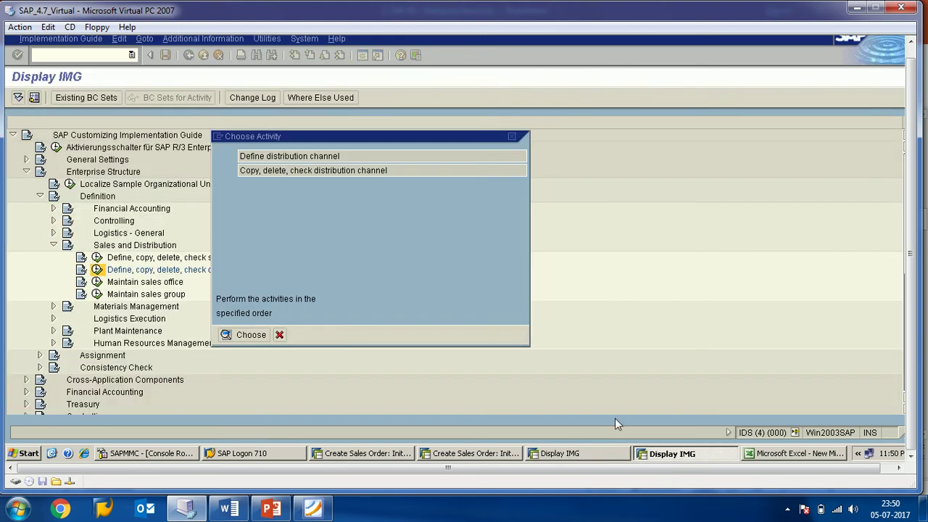
{"action": "double_click", "coordinate": [280, 157]}
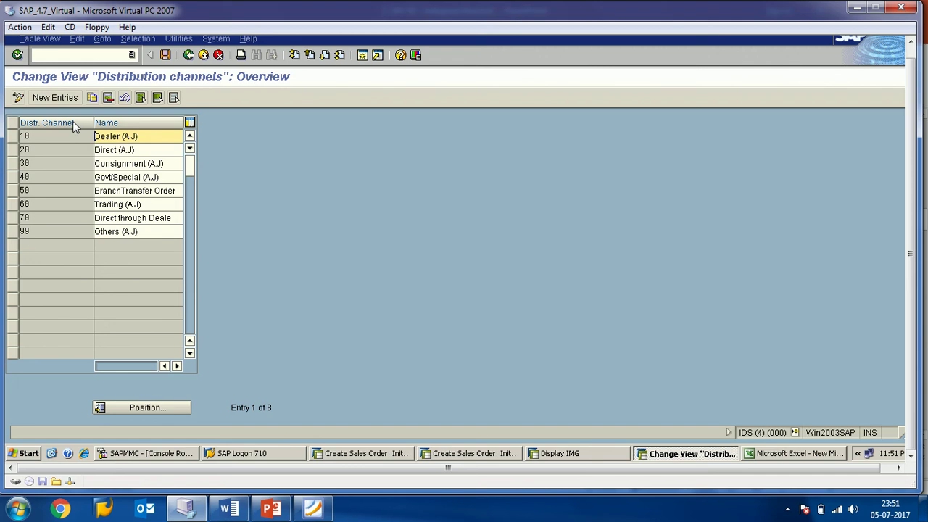
{"action": "left_click", "coordinate": [56, 99]}
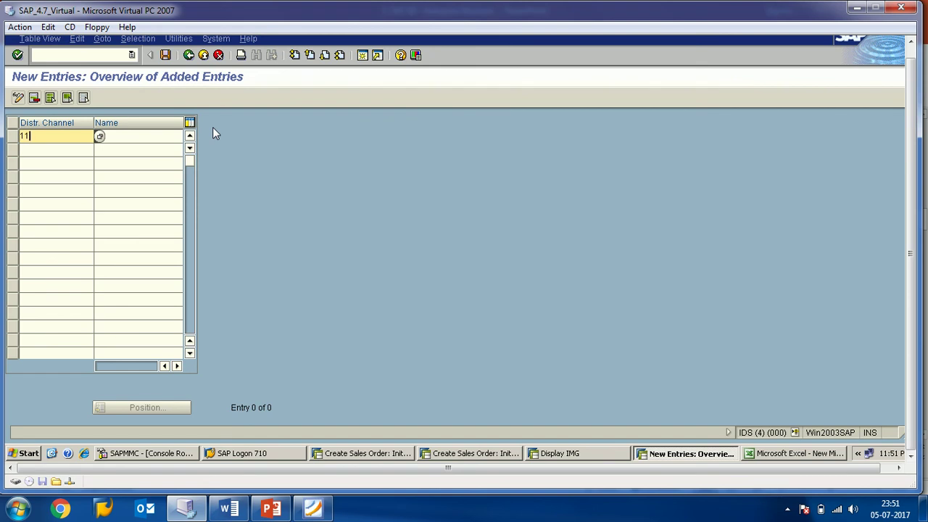
{"action": "key", "text": "BackSpace"}
{"action": "key", "text": "BackSpace"}
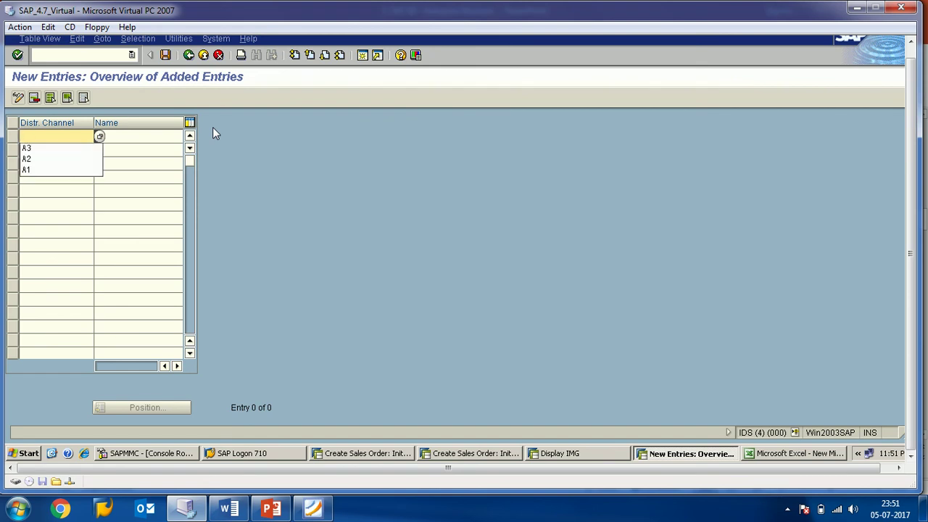
{"action": "type", "text": "KK"}
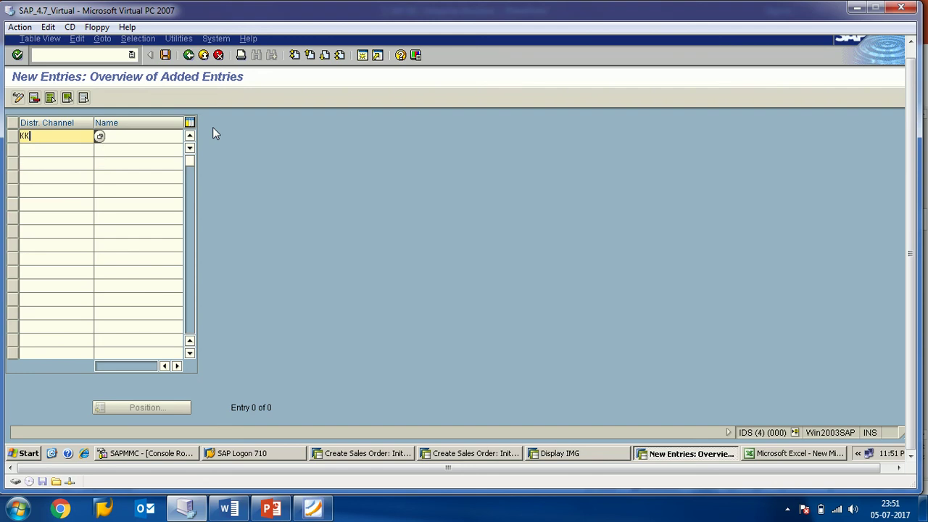
{"action": "key", "text": "BackSpace"}
{"action": "key", "text": "BackSpace"}
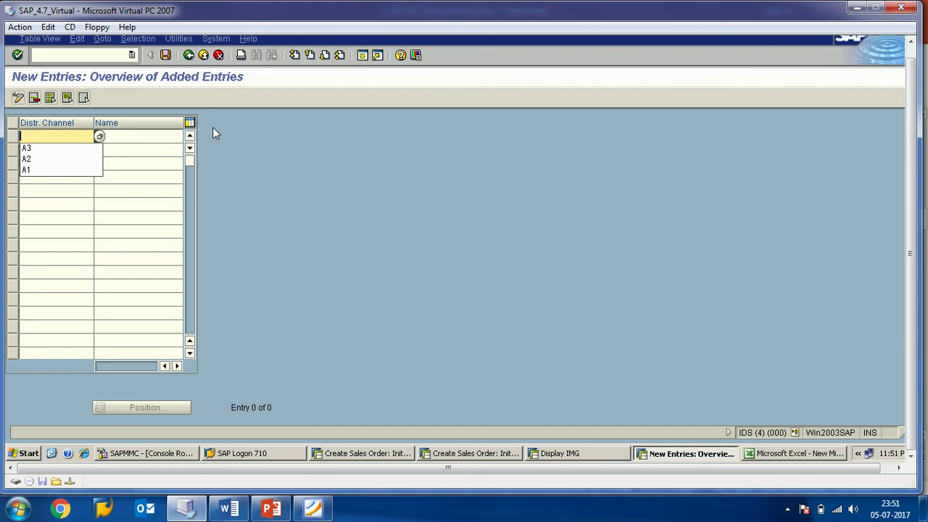
- Create distribution channel 17 with the name MY DIST CH and save it
{"action": "type", "text": "1"}
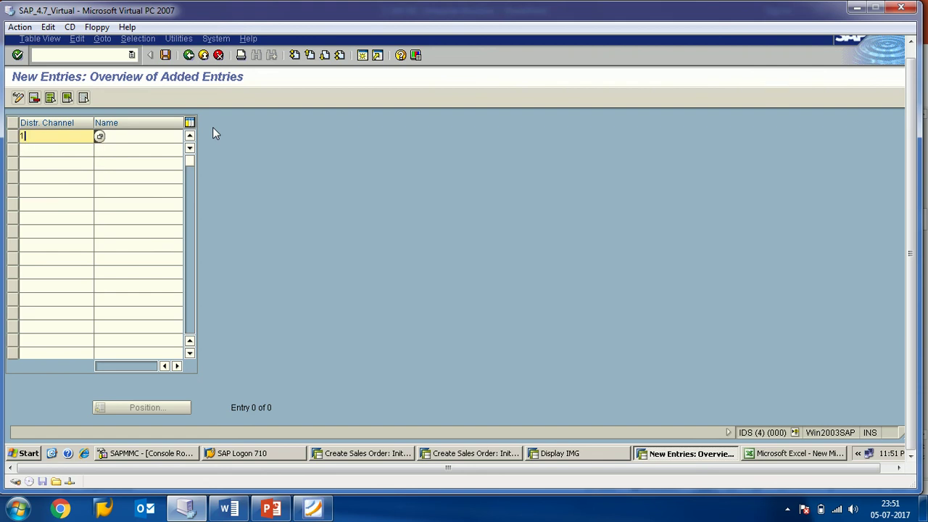
{"action": "type", "text": "7"}
{"action": "left_click", "coordinate": [132, 142]}
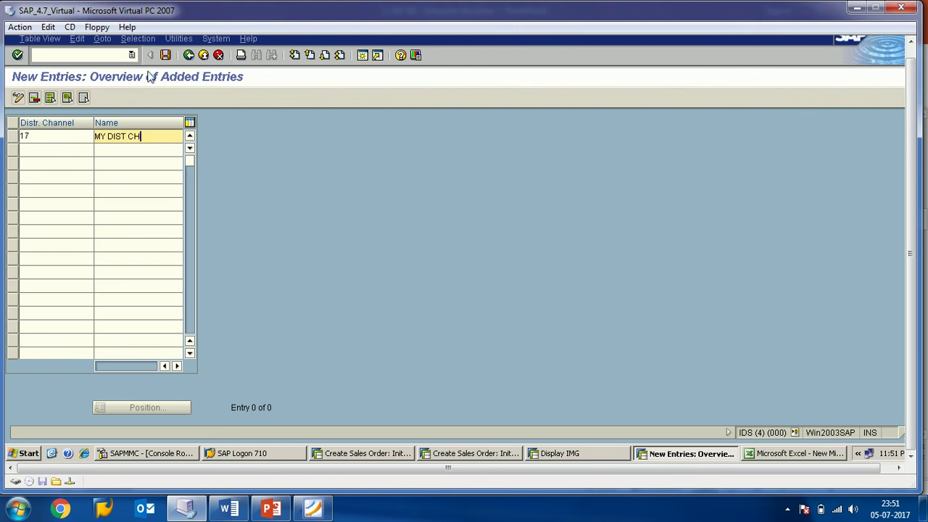
{"action": "left_click", "coordinate": [164, 56]}
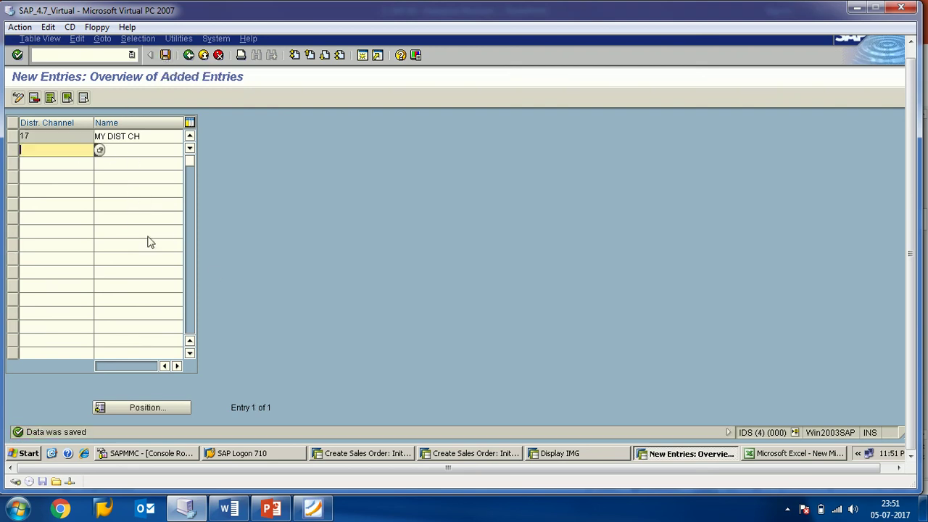
- In the Create Sales Order session, check the possible distribution channels of sales organization 1000 for the new entry
{"action": "left_click", "coordinate": [354, 453]}
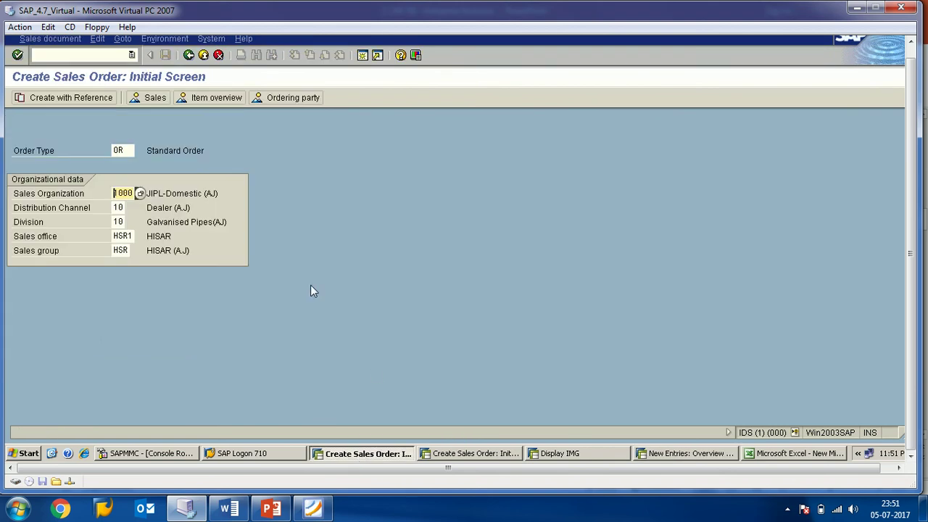
{"action": "left_click", "coordinate": [120, 208]}
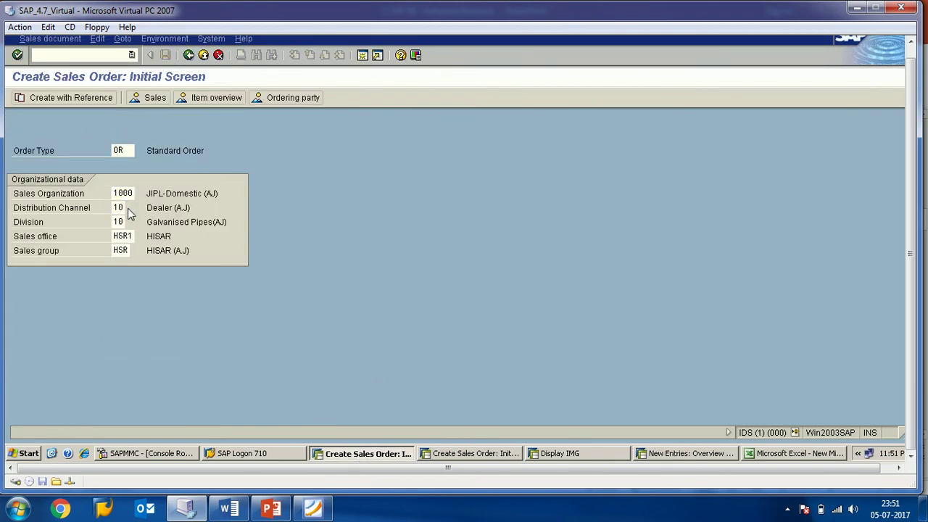
{"action": "left_click", "coordinate": [131, 208]}
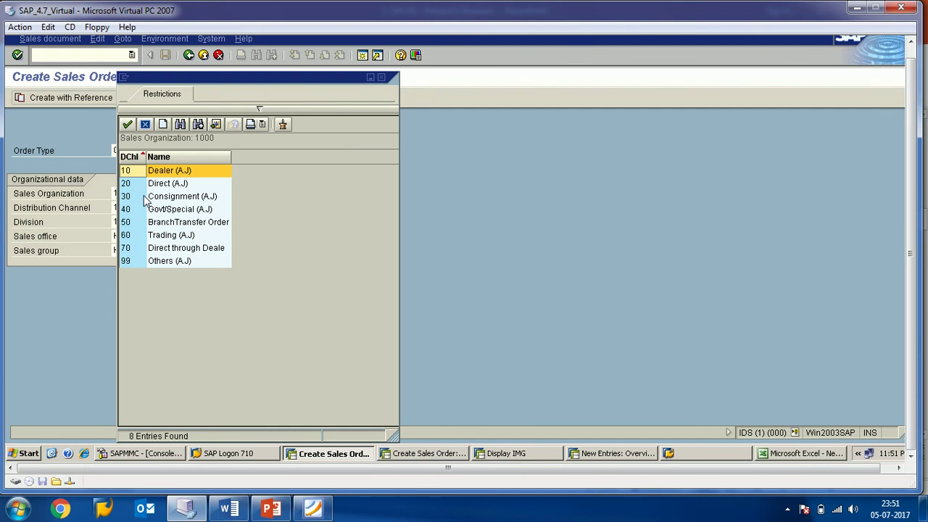
{"action": "left_click", "coordinate": [380, 78]}
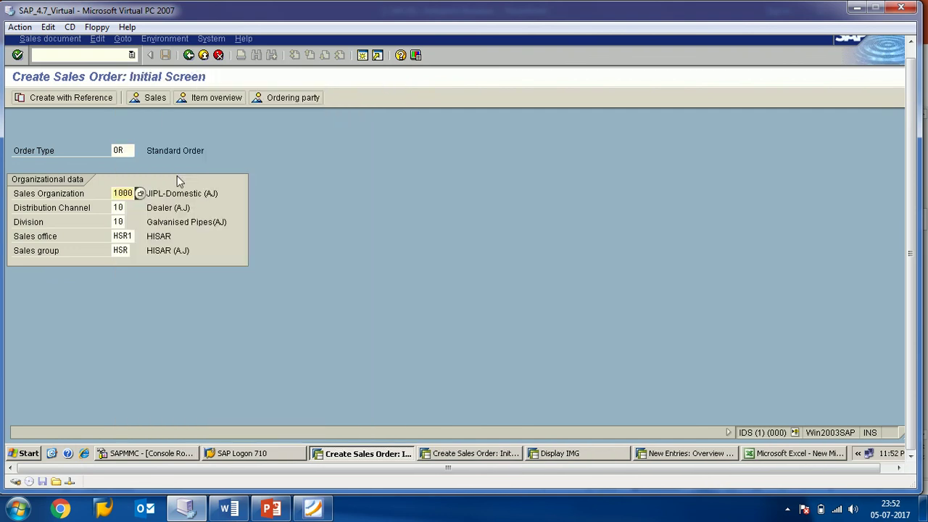
{"action": "left_click", "coordinate": [120, 210]}
{"action": "left_click", "coordinate": [131, 208]}
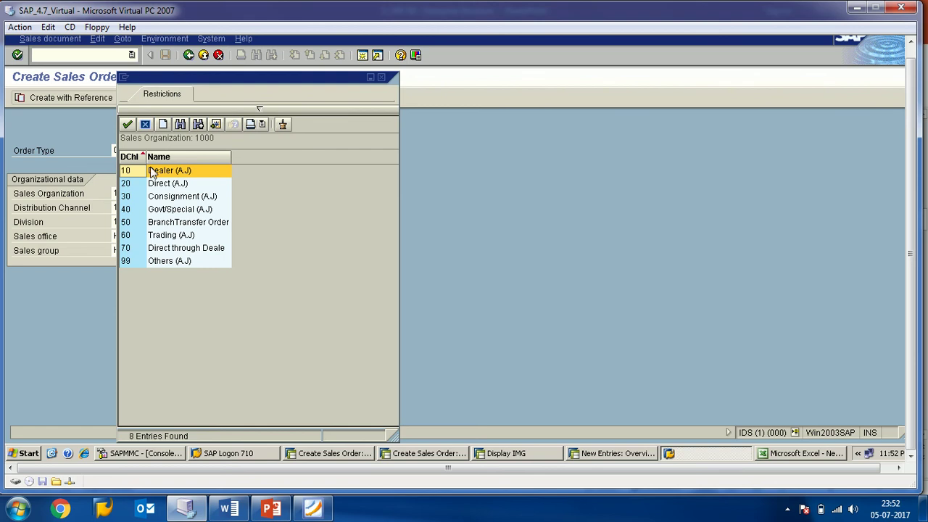
{"action": "left_click", "coordinate": [383, 78]}
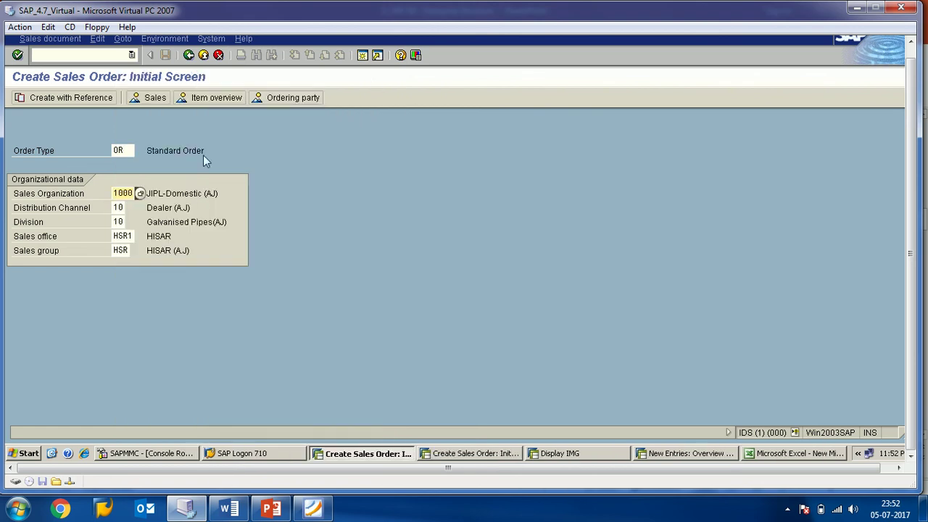
- Clear the sales organization, exit to SAP Easy Access, and restart sales order creation with transaction VA01
{"action": "double_click", "coordinate": [118, 195]}
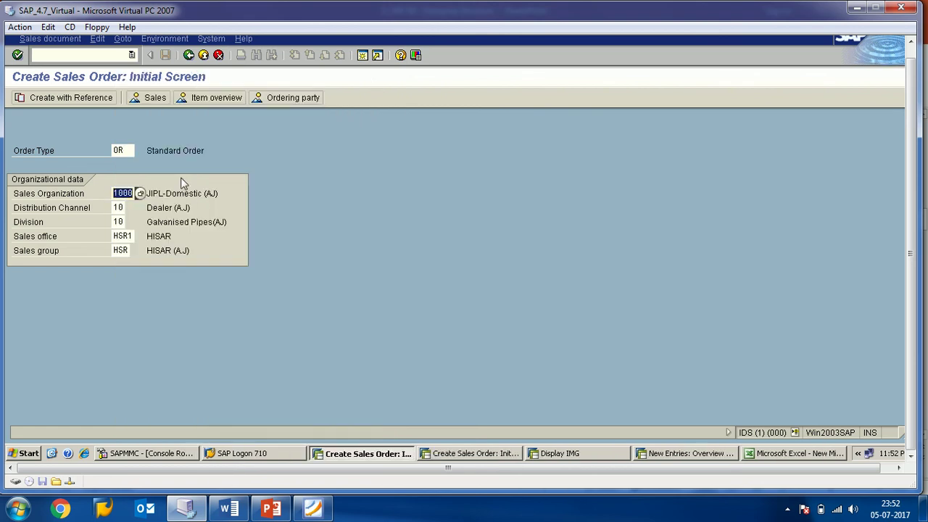
{"action": "key", "text": "Delete"}
{"action": "left_click_drag", "start_coordinate": [128, 150], "coordinate": [103, 151]}
{"action": "key", "text": "Return"}
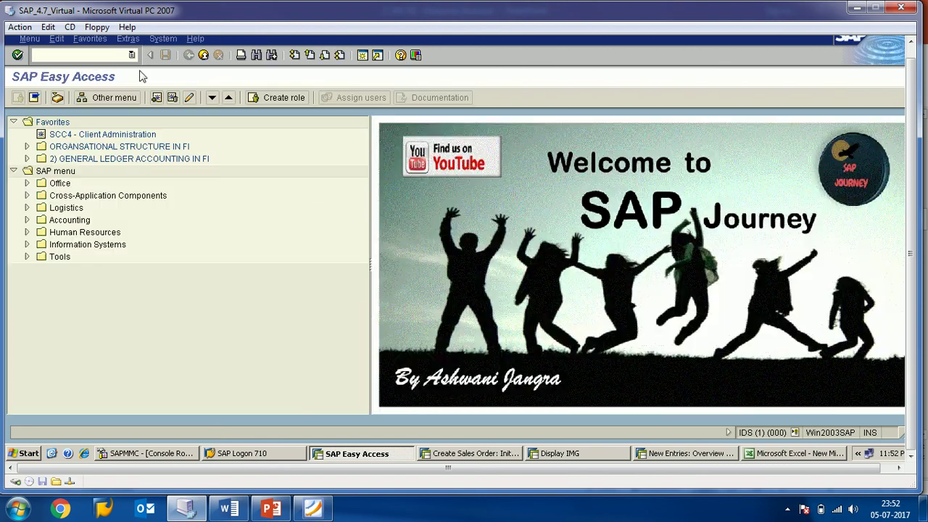
{"action": "left_click", "coordinate": [131, 56]}
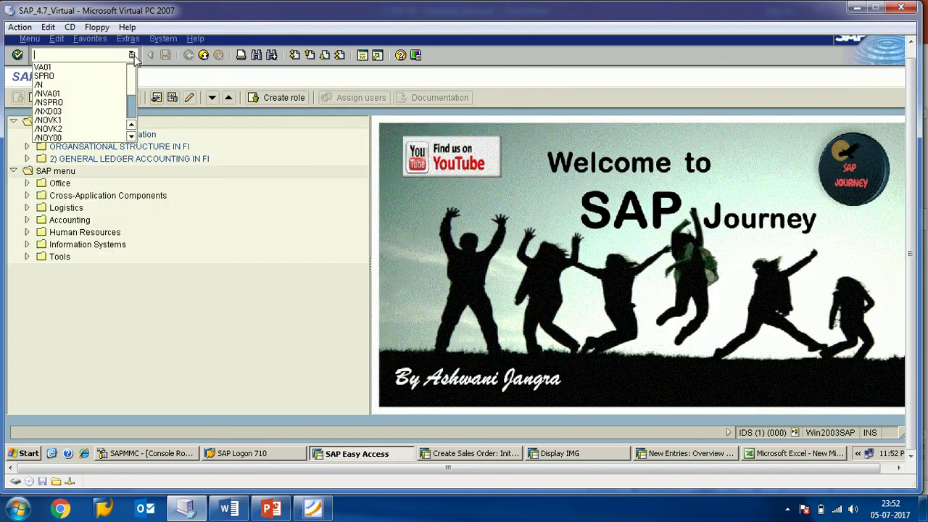
{"action": "left_click", "coordinate": [52, 64]}
{"action": "left_click", "coordinate": [17, 55]}
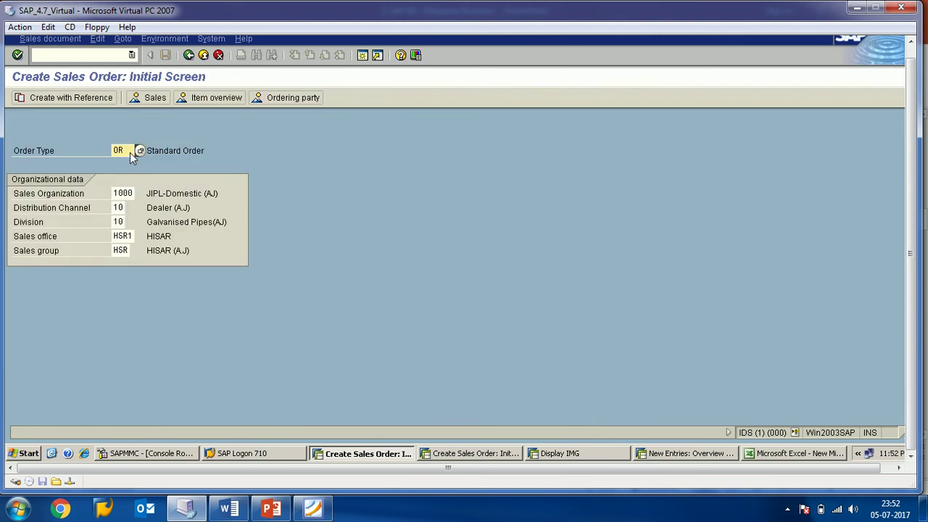
- Clear the sales organization and check the possible distribution channels across all sales organizations for the new entry
{"action": "left_click_drag", "start_coordinate": [114, 193], "coordinate": [157, 197]}
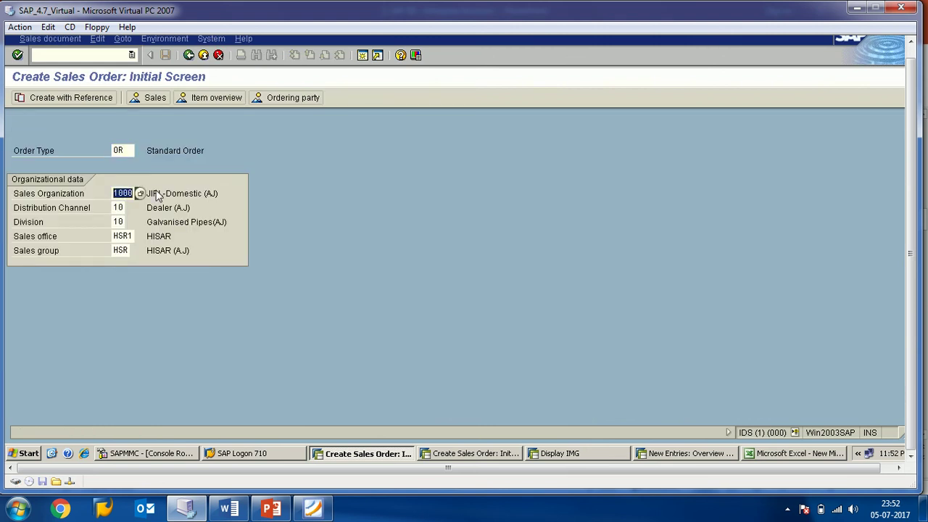
{"action": "key", "text": "Delete"}
{"action": "left_click", "coordinate": [121, 209]}
{"action": "key", "text": "F4"}
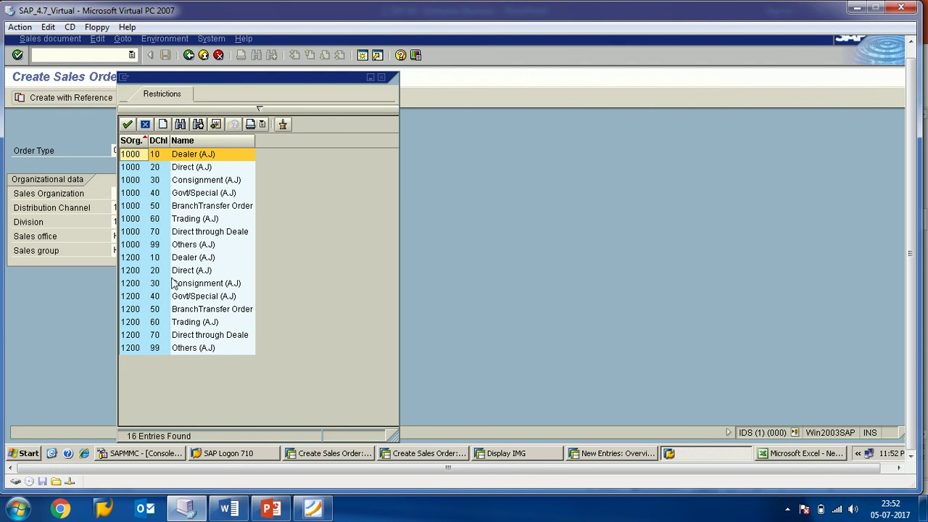
{"action": "left_click", "coordinate": [380, 78]}
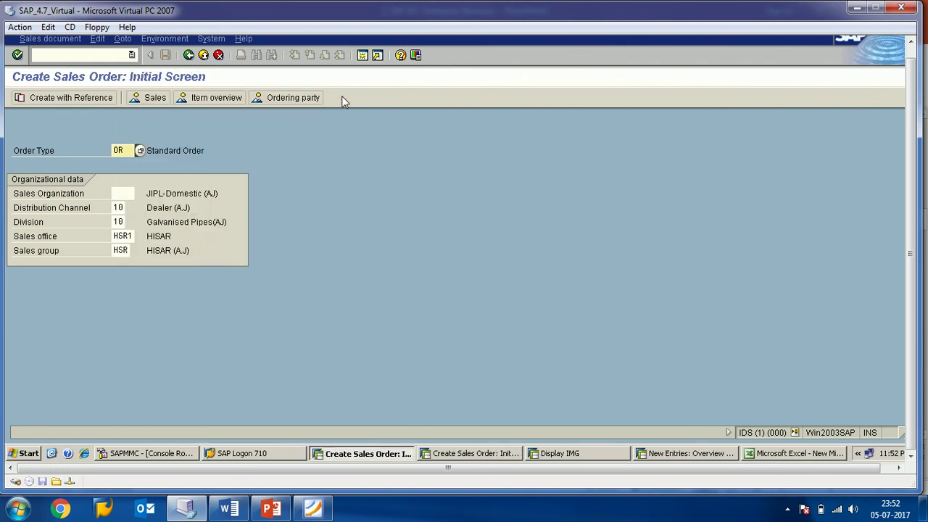
- Clear the division, sales office and sales group, and continue to the standard order overview
{"action": "double_click", "coordinate": [120, 223]}
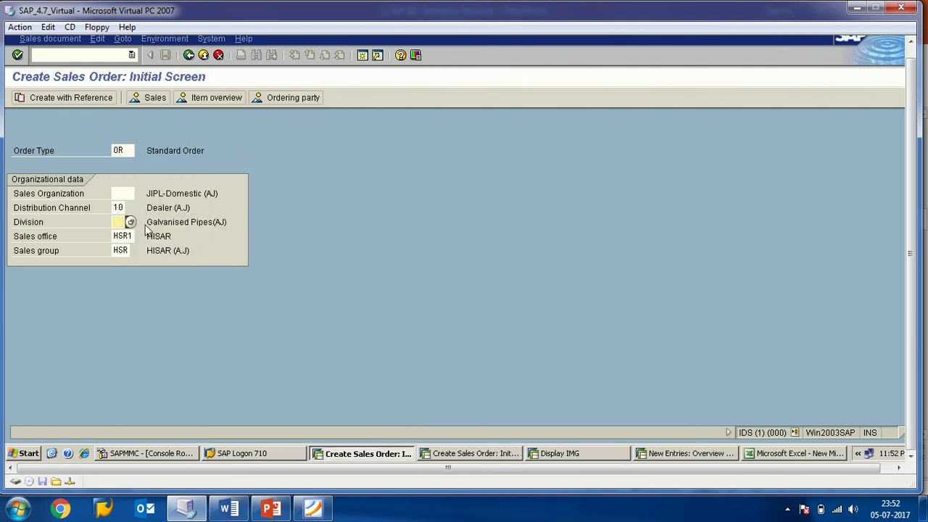
{"action": "double_click", "coordinate": [121, 236]}
{"action": "key", "text": "Delete"}
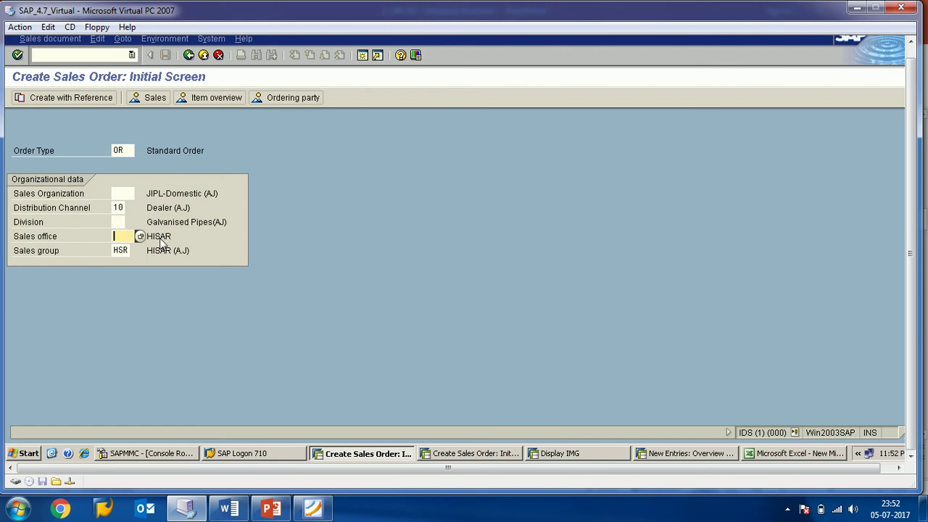
{"action": "double_click", "coordinate": [120, 251]}
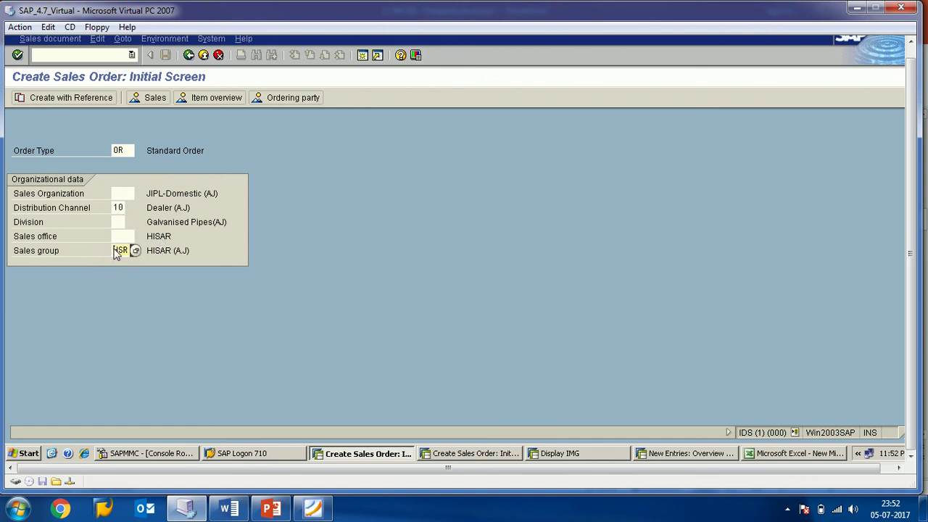
{"action": "key", "text": "Delete"}
{"action": "left_click", "coordinate": [164, 254]}
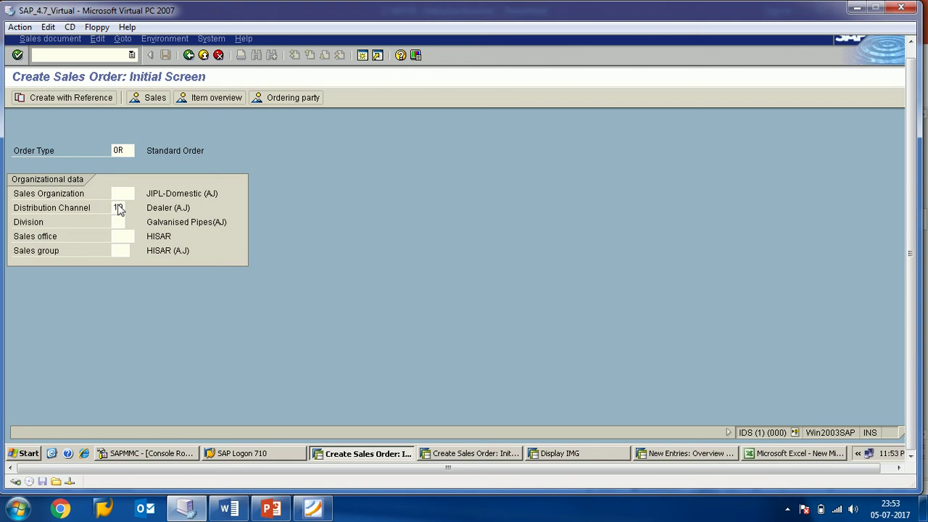
{"action": "key", "text": "Return"}
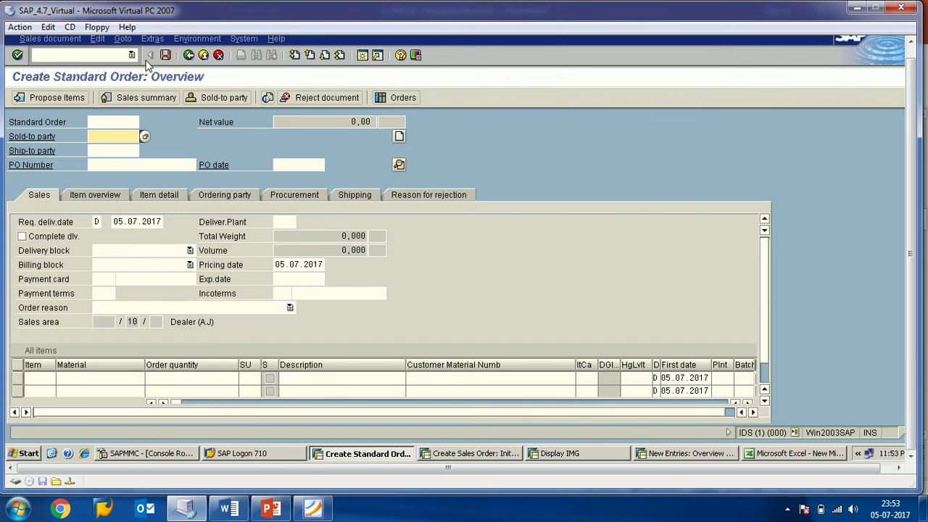
- Leave the order overview and restart sales order creation with the command /NVA01
{"action": "left_click", "coordinate": [133, 56]}
{"action": "left_click", "coordinate": [109, 67]}
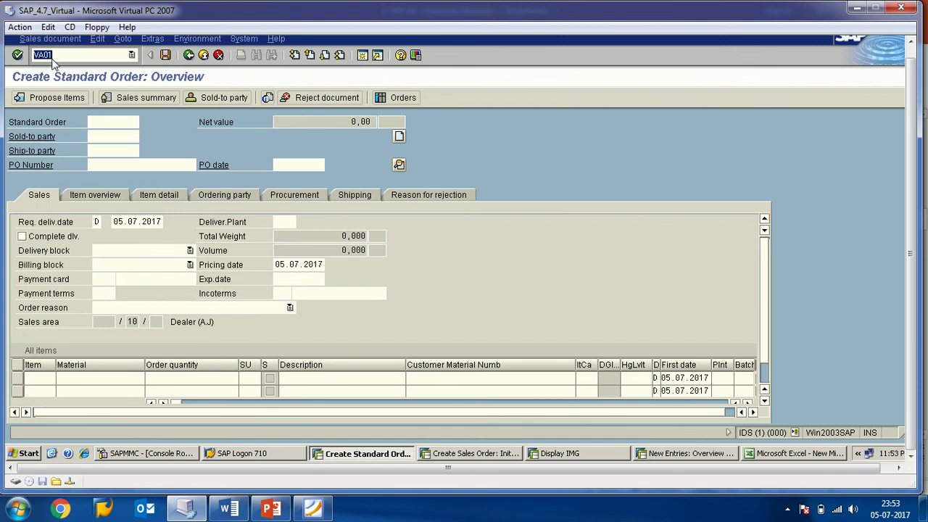
{"action": "left_click", "coordinate": [17, 55]}
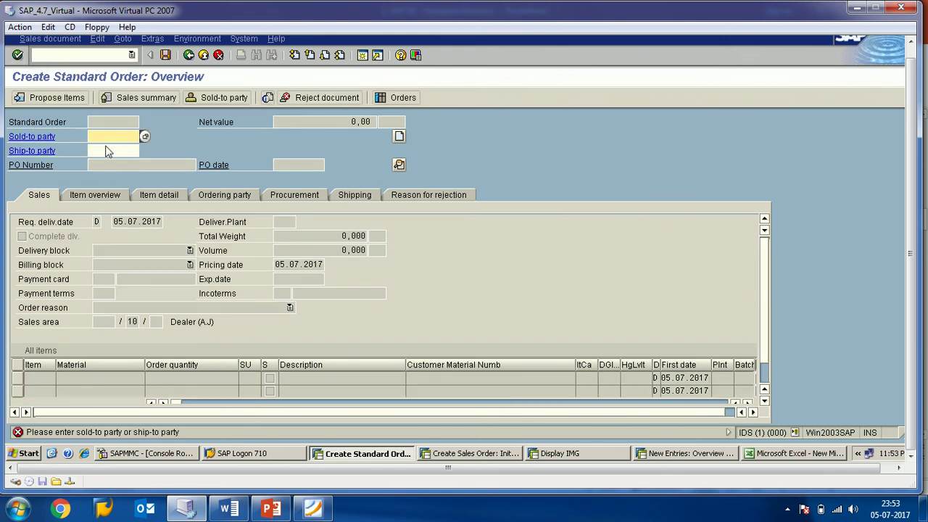
{"action": "left_click", "coordinate": [133, 56]}
{"action": "left_click", "coordinate": [82, 66]}
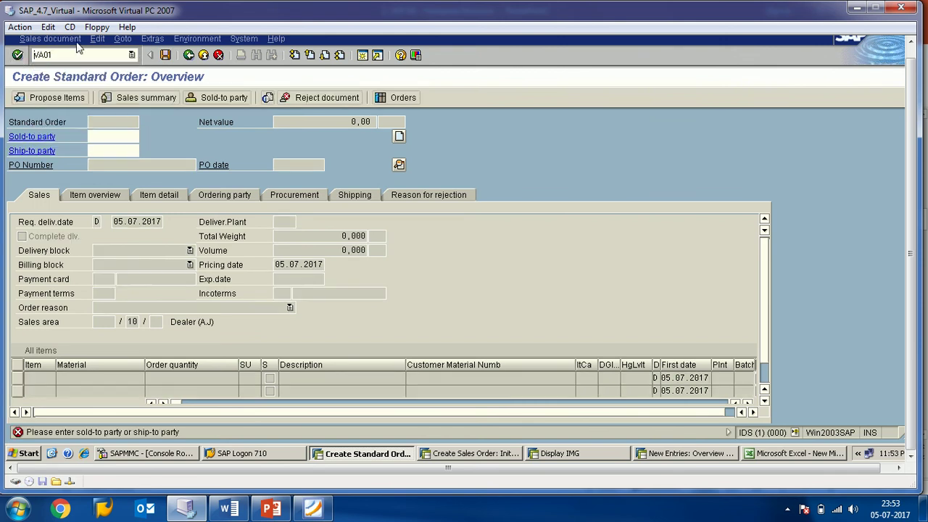
{"action": "type", "text": "/NVA01"}
{"action": "key", "text": "Return"}
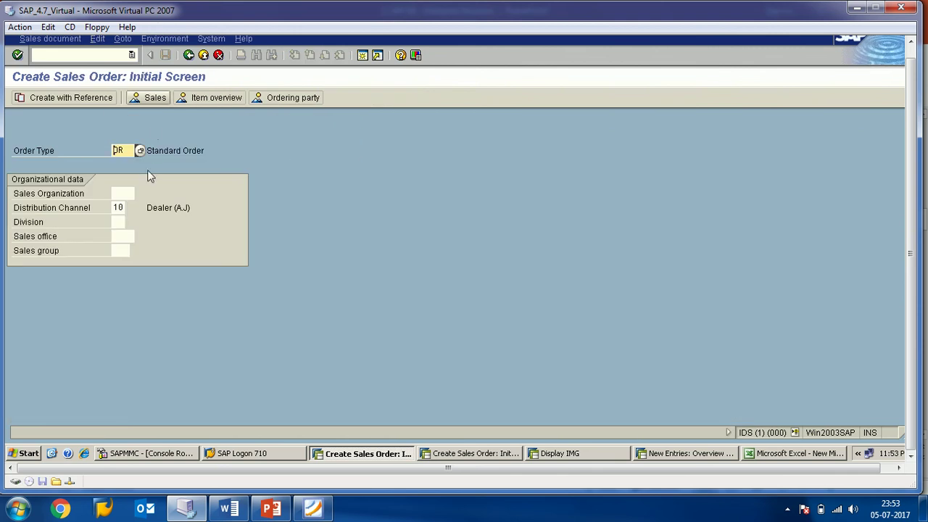
- Clear the distribution channel and examine its list of possible entries for the newly created channel
{"action": "double_click", "coordinate": [119, 209]}
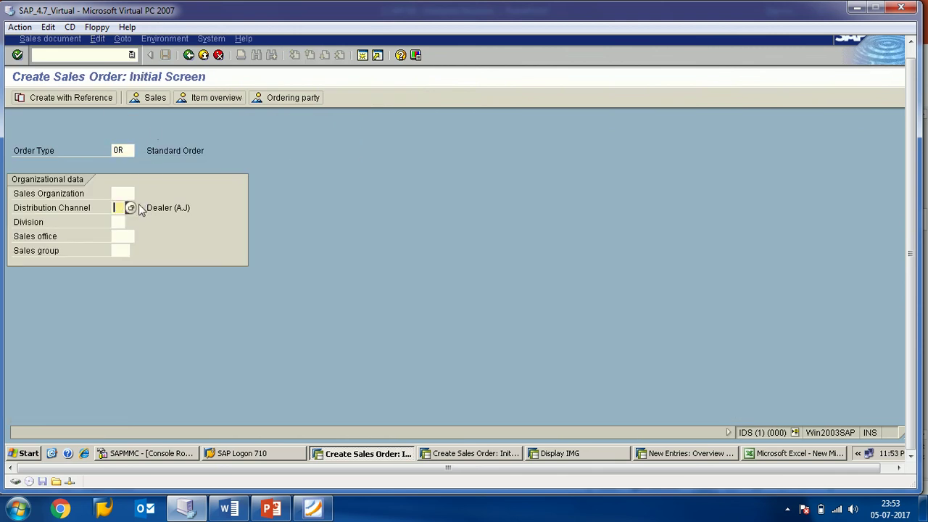
{"action": "left_click", "coordinate": [129, 209]}
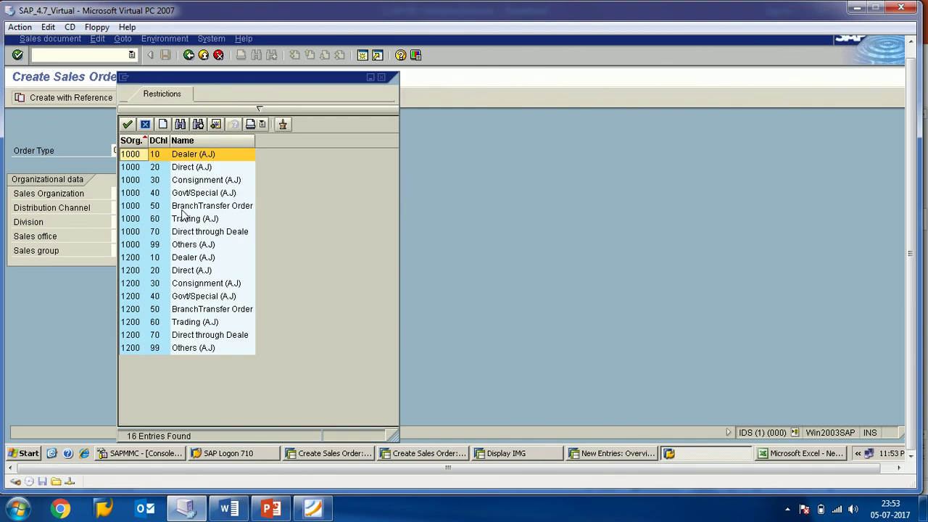
{"action": "left_click", "coordinate": [188, 169]}
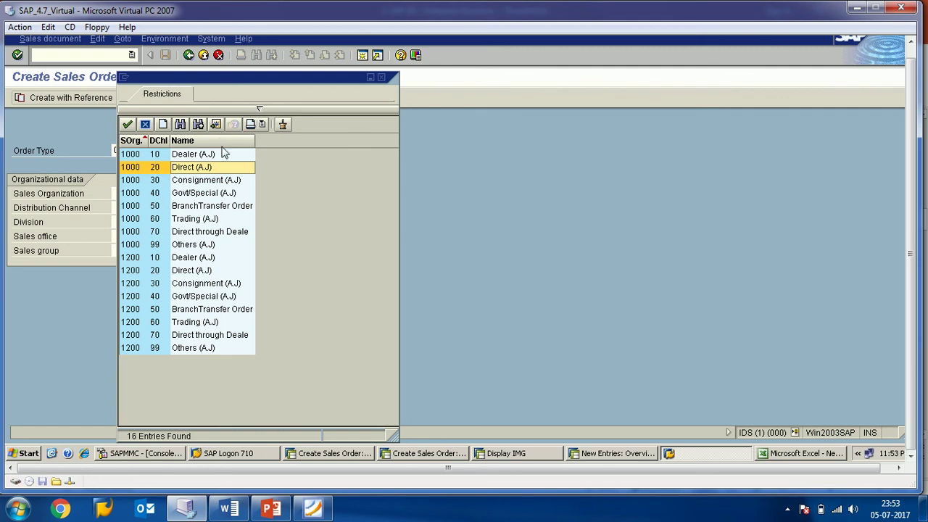
- Close the distribution channel value list, return to the distribution channels overview in the customizing session, save it and exit the view
{"action": "left_click", "coordinate": [381, 78]}
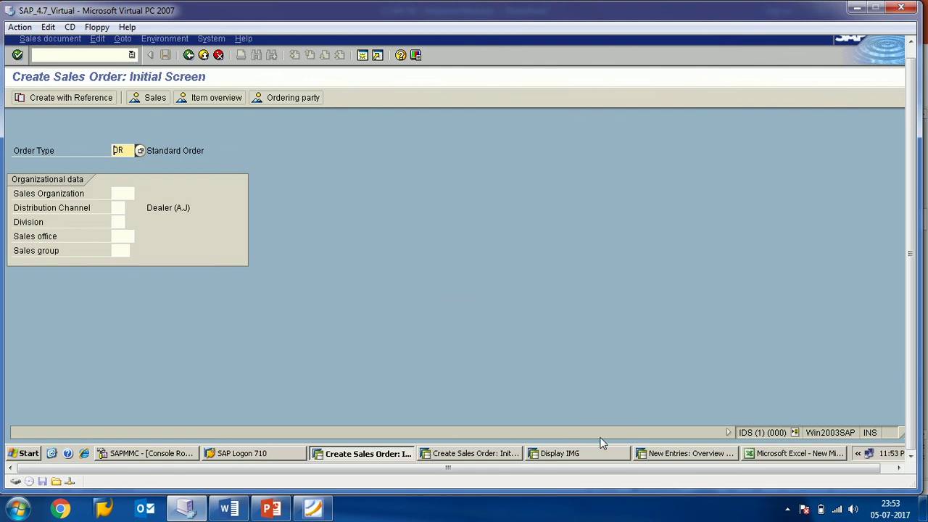
{"action": "left_click", "coordinate": [567, 455]}
{"action": "left_click", "coordinate": [491, 454]}
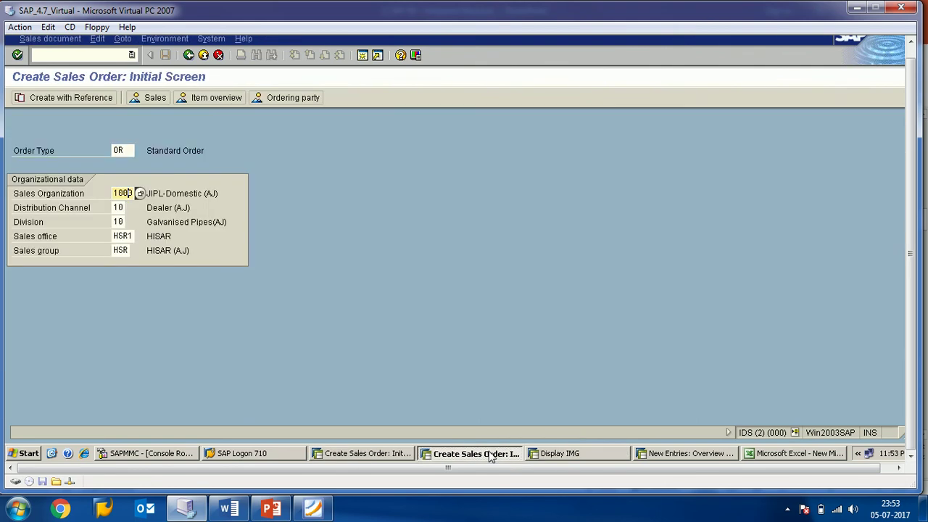
{"action": "left_click", "coordinate": [661, 456]}
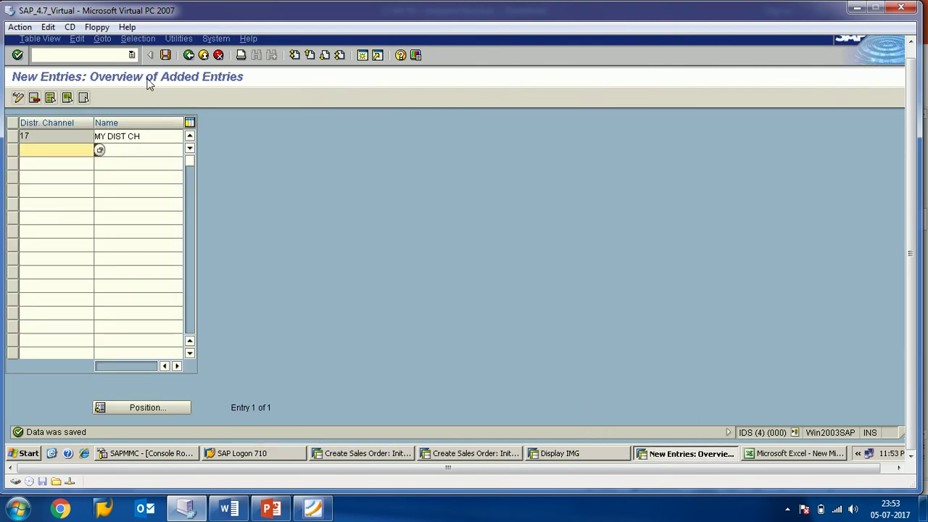
{"action": "left_click", "coordinate": [188, 55]}
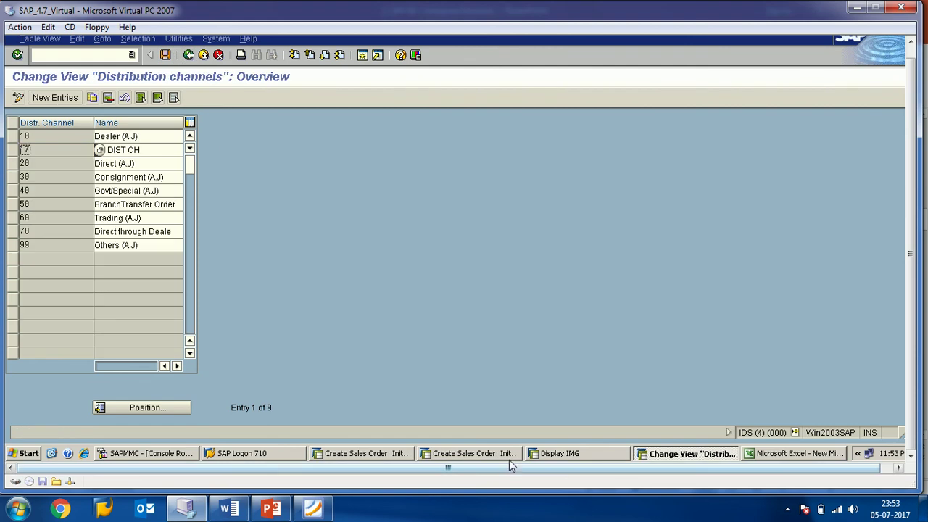
{"action": "left_click", "coordinate": [167, 56]}
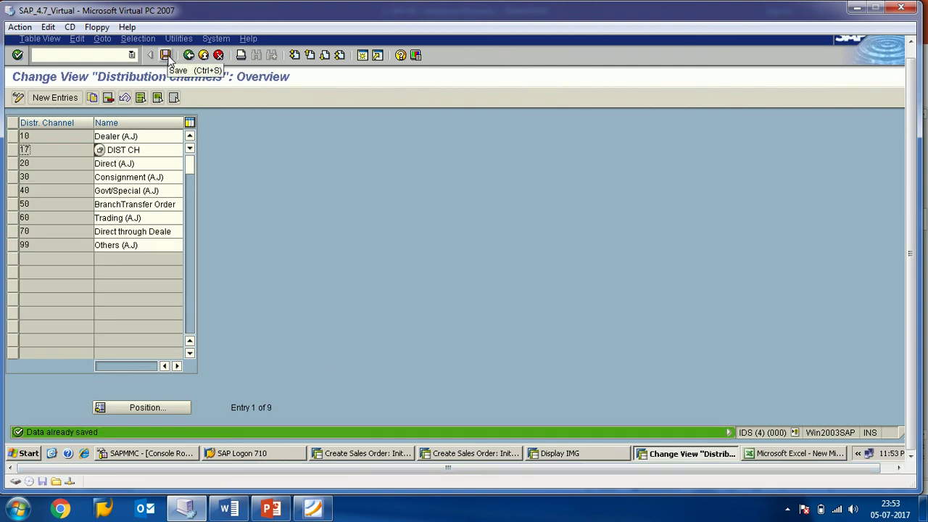
{"action": "left_click", "coordinate": [188, 55]}
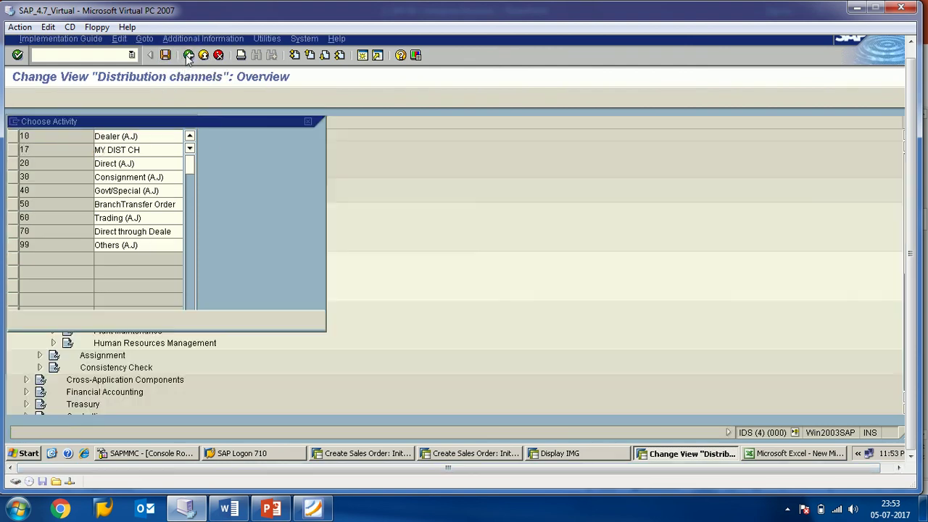
- In sales order session IDS (1), submit an empty order type and examine the distribution channel value list sorted by channel number
{"action": "left_click", "coordinate": [475, 455]}
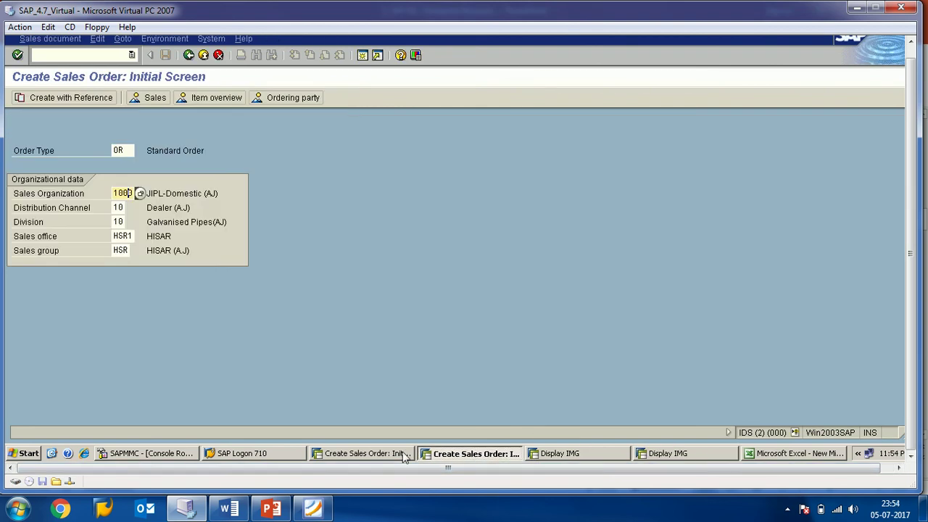
{"action": "left_click", "coordinate": [394, 454]}
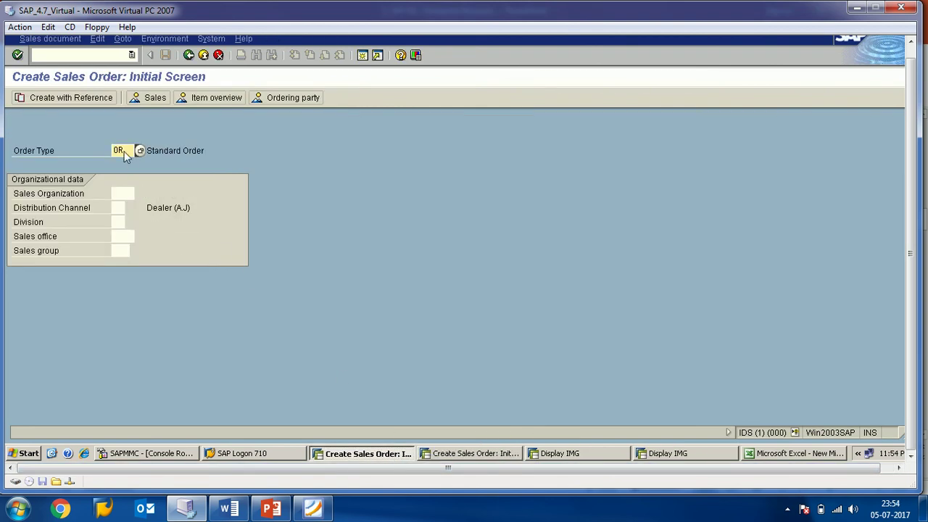
{"action": "key", "text": "Return"}
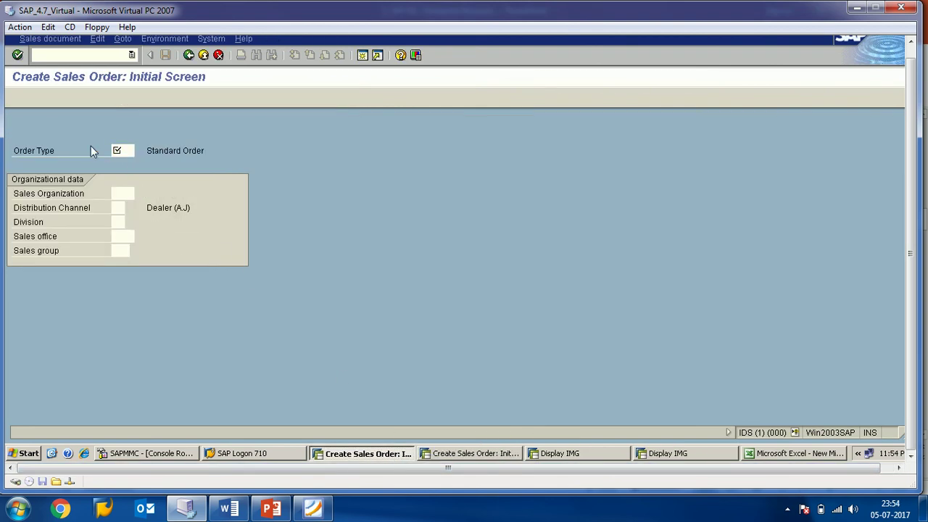
{"action": "left_click", "coordinate": [120, 210]}
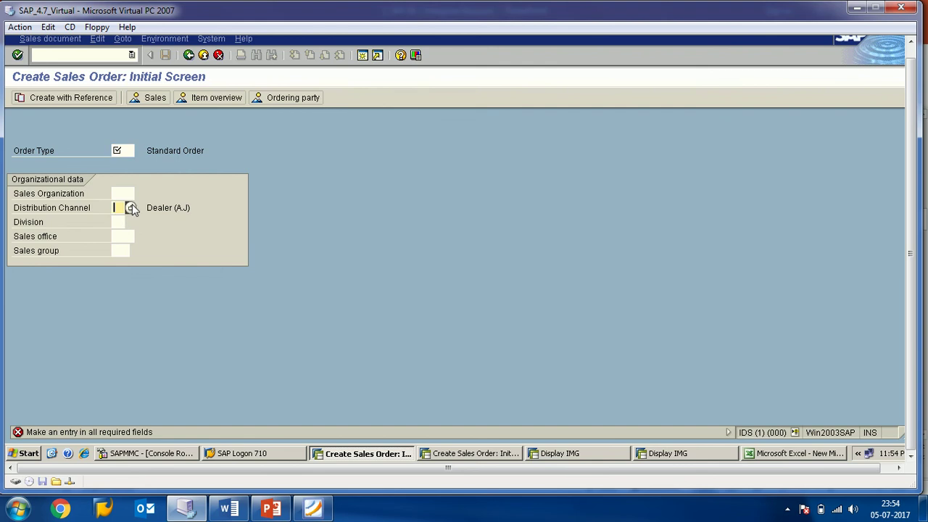
{"action": "left_click", "coordinate": [134, 209]}
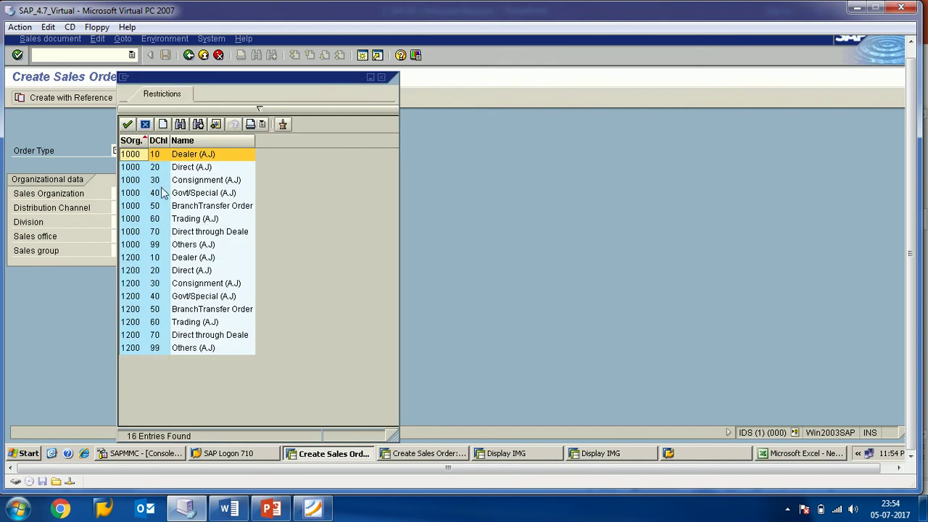
{"action": "left_click", "coordinate": [162, 251]}
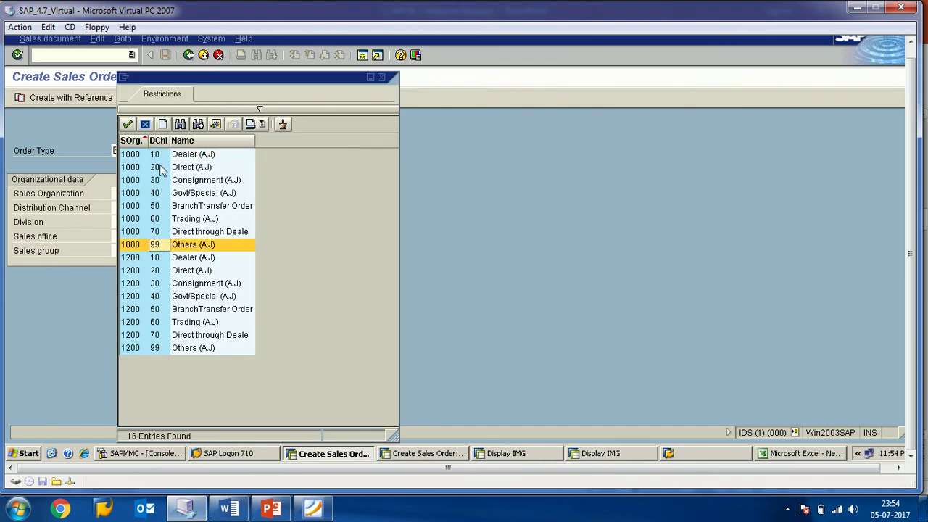
{"action": "left_click", "coordinate": [160, 140]}
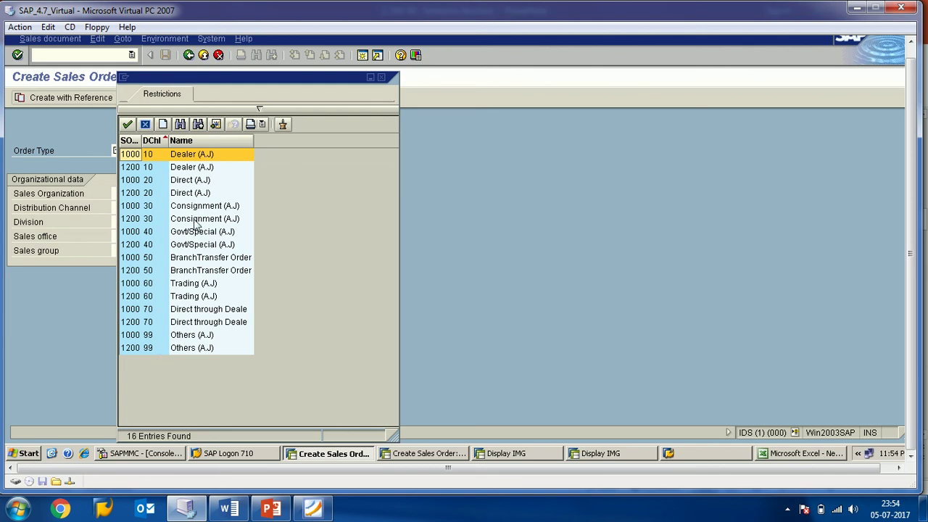
{"action": "left_click", "coordinate": [381, 79]}
- Close the Choose Activity dialog in IMG session IDS (4) and return to IMG session IDS (3)
{"action": "left_click", "coordinate": [580, 457]}
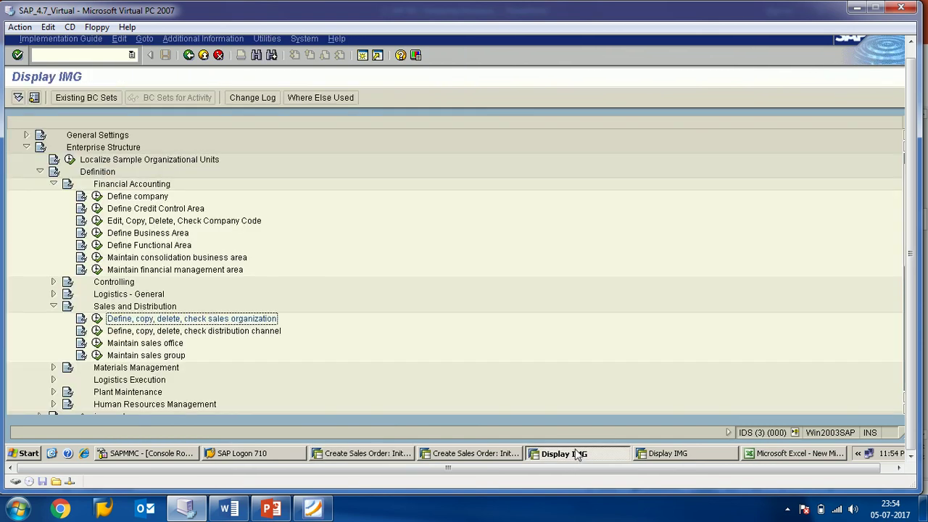
{"action": "left_click", "coordinate": [660, 454]}
{"action": "left_click", "coordinate": [308, 122]}
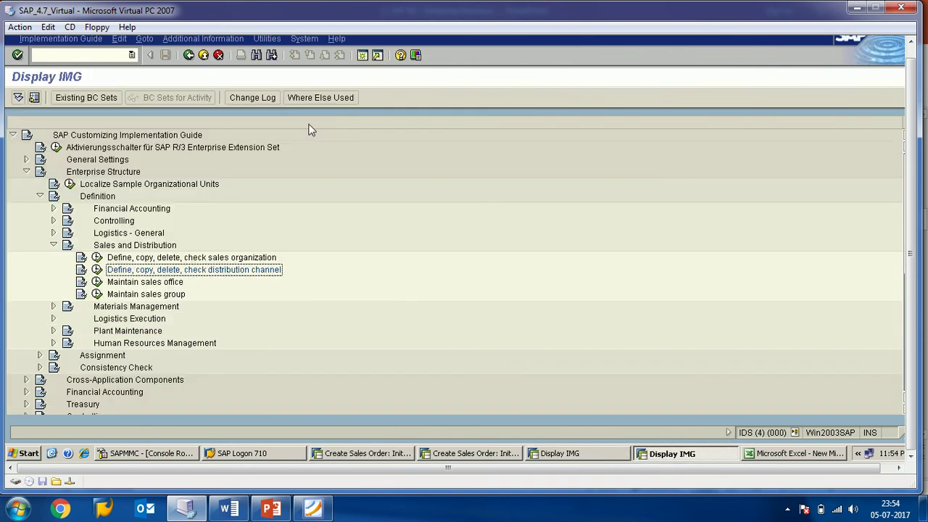
{"action": "left_click", "coordinate": [587, 456]}
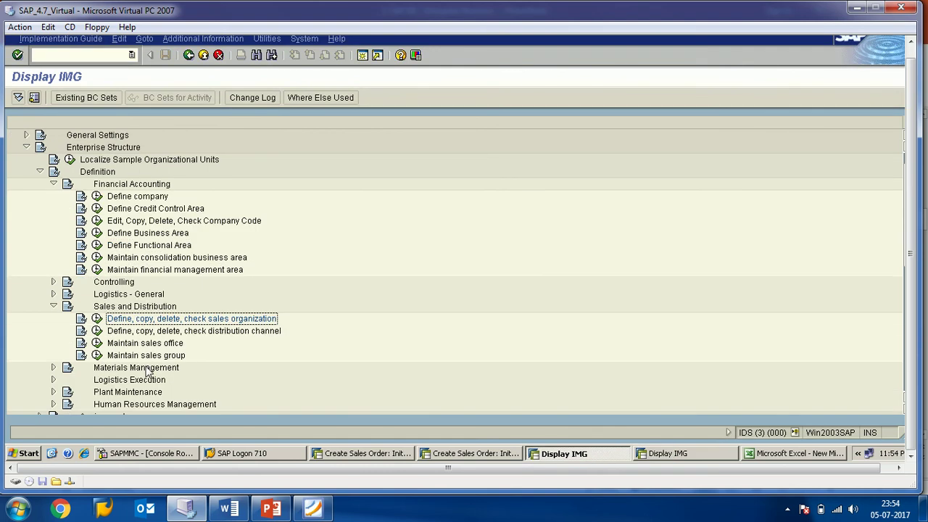
{"action": "double_click", "coordinate": [134, 334]}
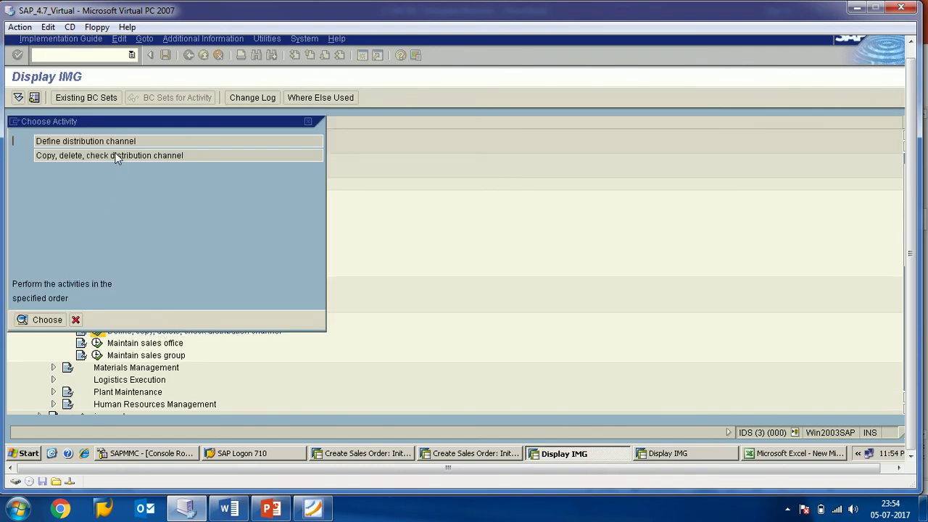
{"action": "left_click", "coordinate": [688, 457]}
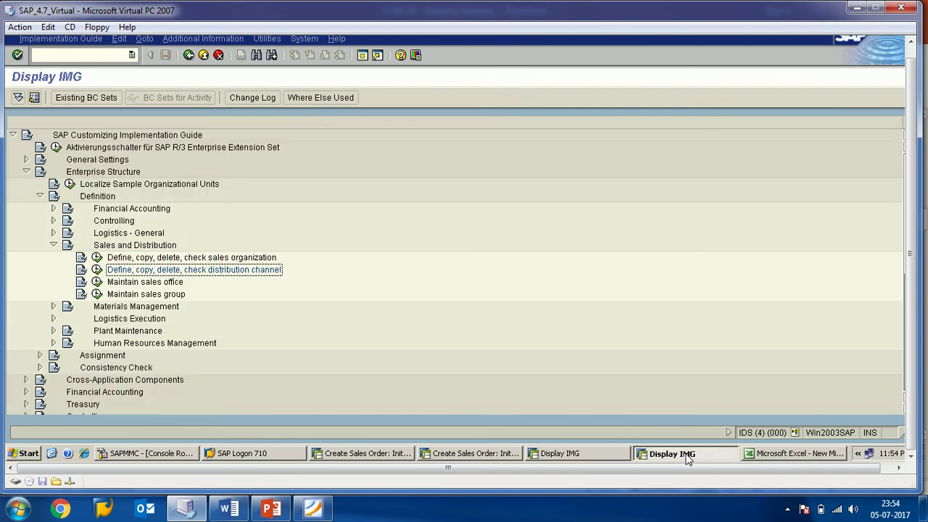
{"action": "left_click", "coordinate": [596, 456]}
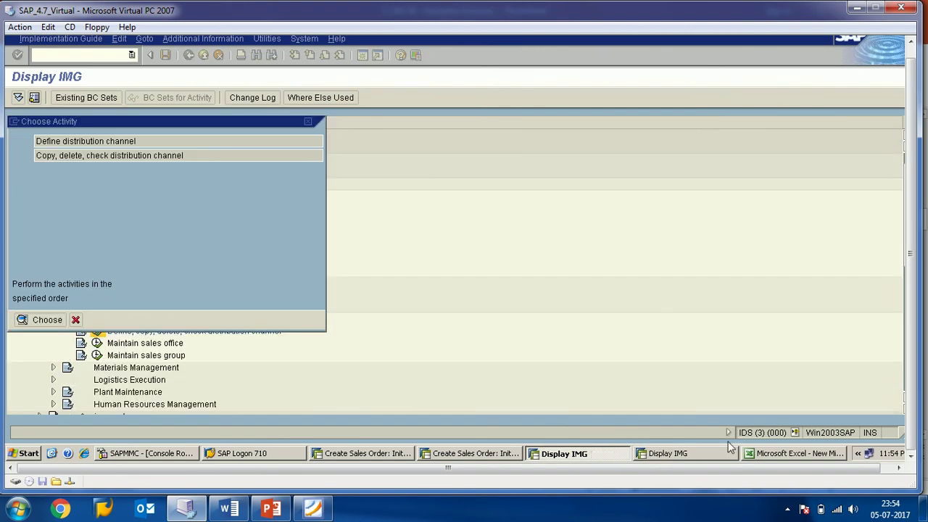
{"action": "left_click", "coordinate": [308, 123]}
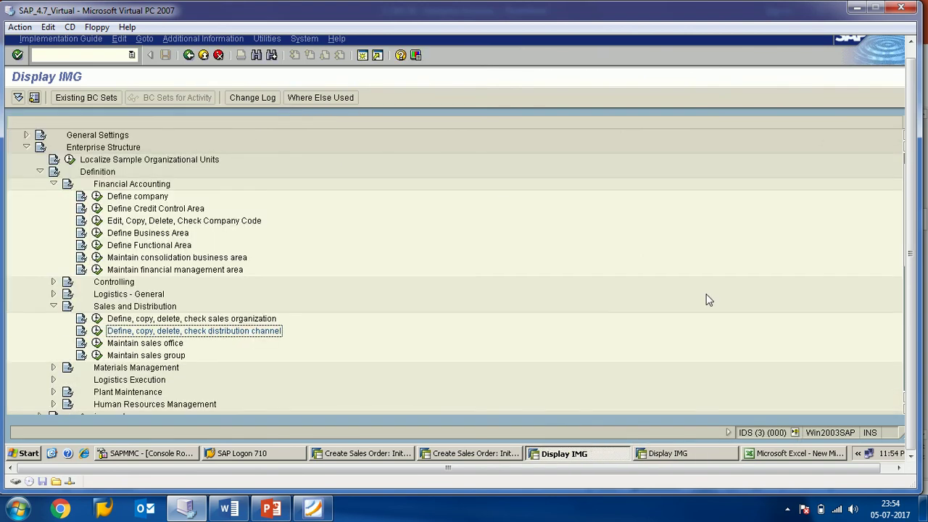
- Check the system information of both IMG sessions and close the duplicate session IDS (4)
{"action": "left_click", "coordinate": [796, 433]}
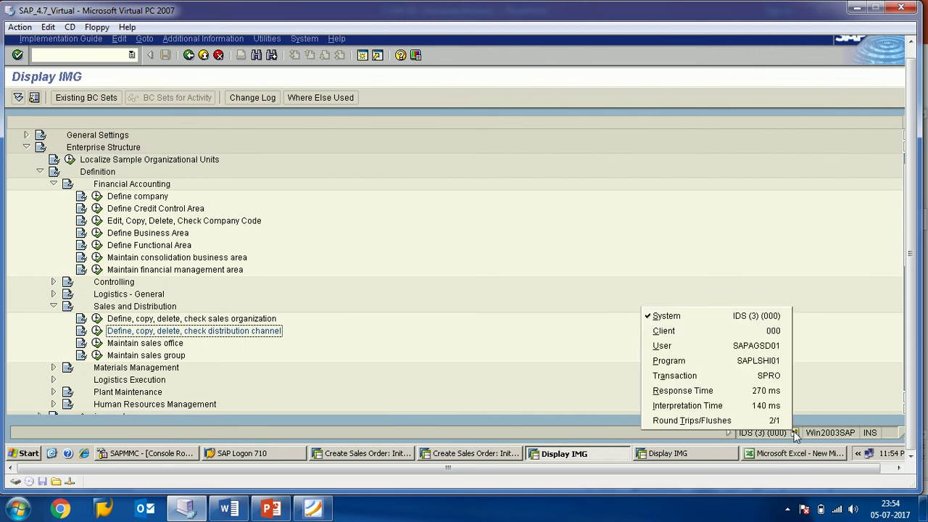
{"action": "left_click", "coordinate": [686, 457]}
{"action": "left_click", "coordinate": [795, 433]}
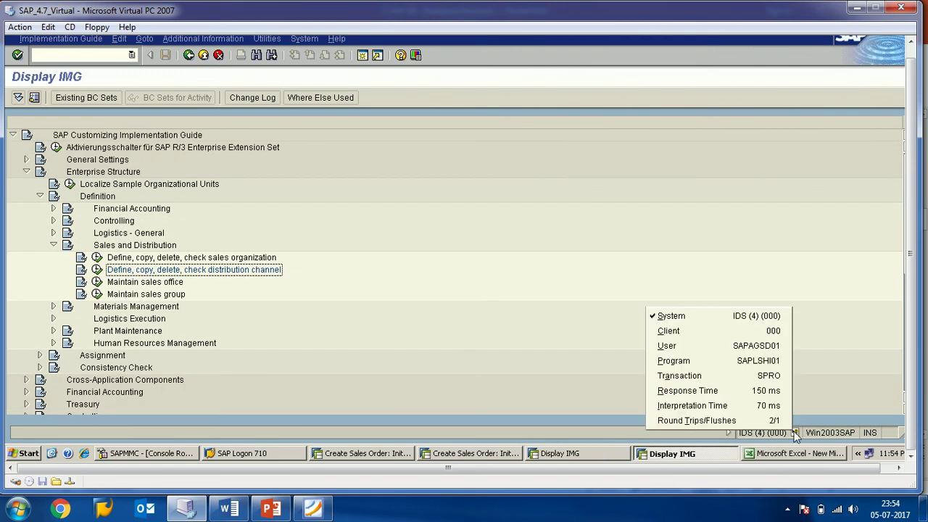
{"action": "left_click", "coordinate": [695, 455]}
{"action": "right_click", "coordinate": [695, 455]}
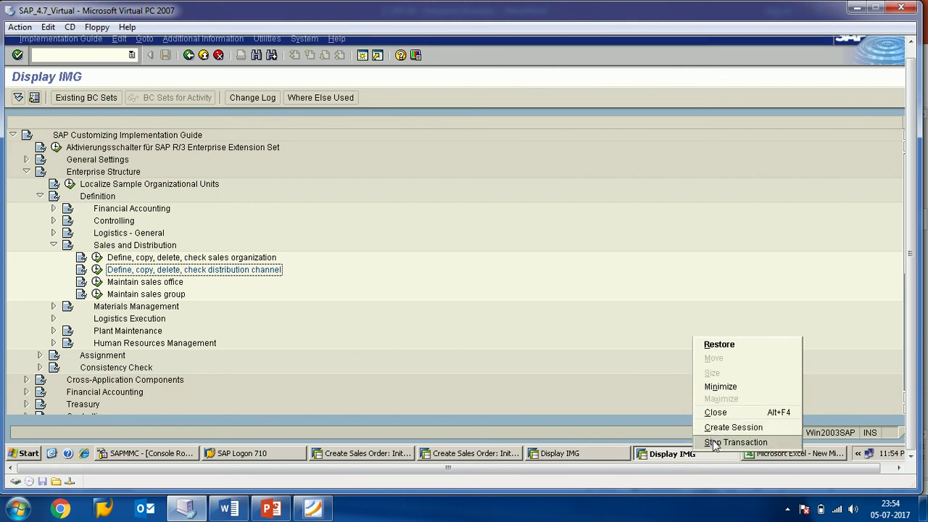
{"action": "left_click", "coordinate": [715, 413]}
- Open the Define distribution channel activity in the remaining IMG session and select channel number 17 in the table
{"action": "left_click", "coordinate": [593, 455]}
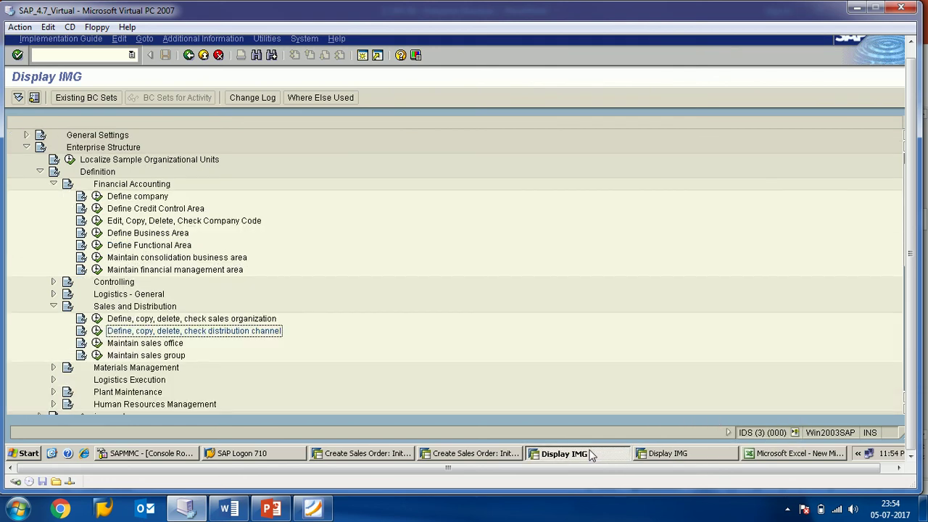
{"action": "left_click", "coordinate": [97, 331]}
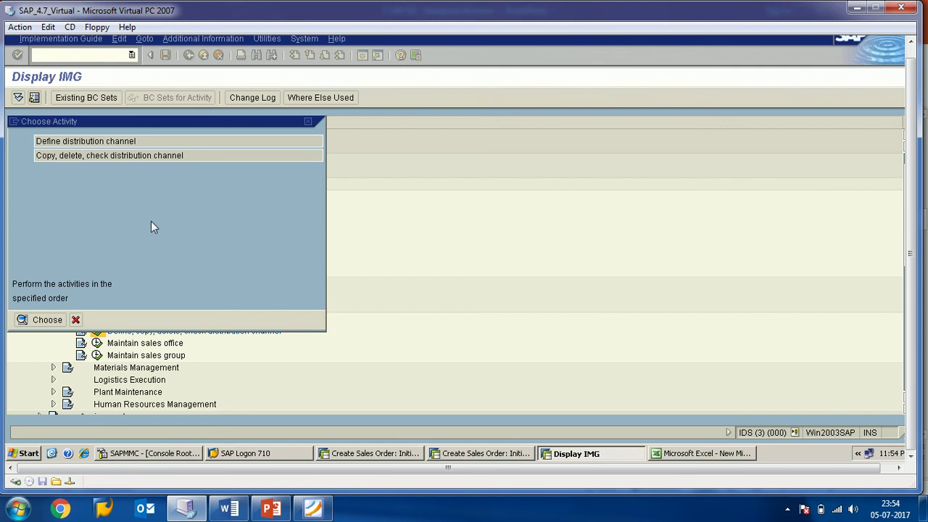
{"action": "double_click", "coordinate": [100, 142]}
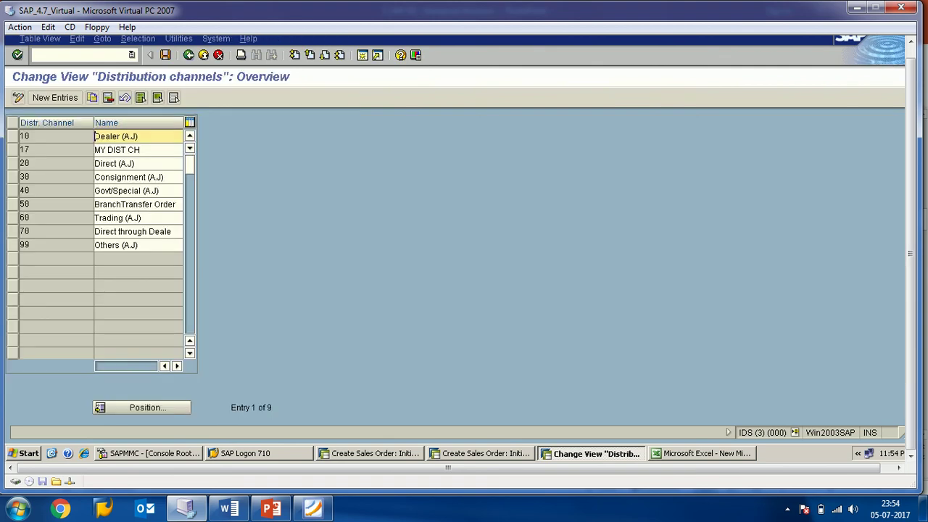
{"action": "left_click", "coordinate": [54, 153]}
{"action": "double_click", "coordinate": [25, 149]}
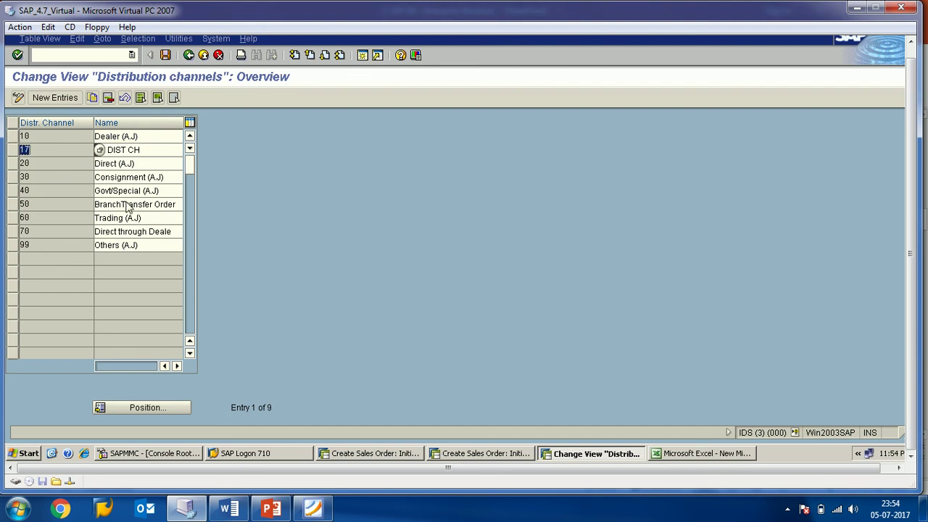
- Close the second Create Sales Order session, IDS (2), which holds the filled-in organizational data
{"action": "left_click", "coordinate": [384, 457]}
{"action": "left_click", "coordinate": [475, 456]}
{"action": "right_click", "coordinate": [475, 456]}
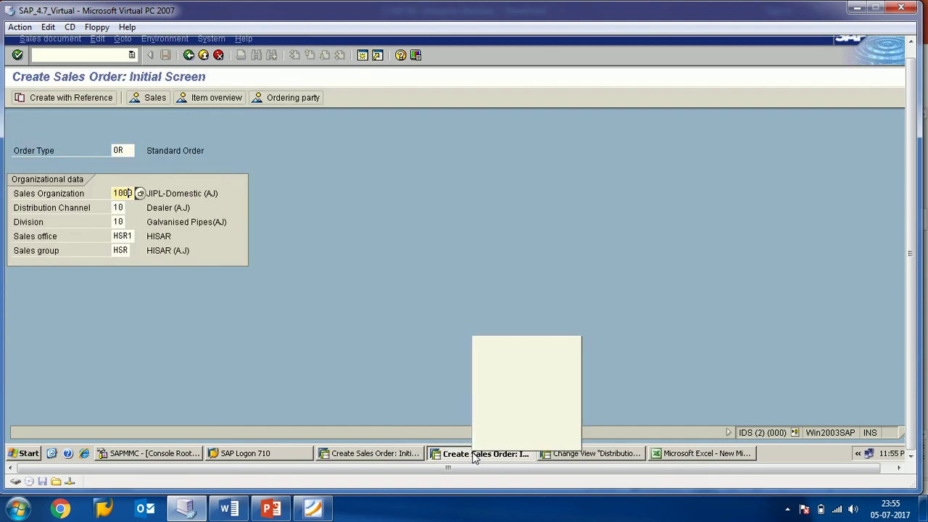
{"action": "left_click", "coordinate": [494, 413]}
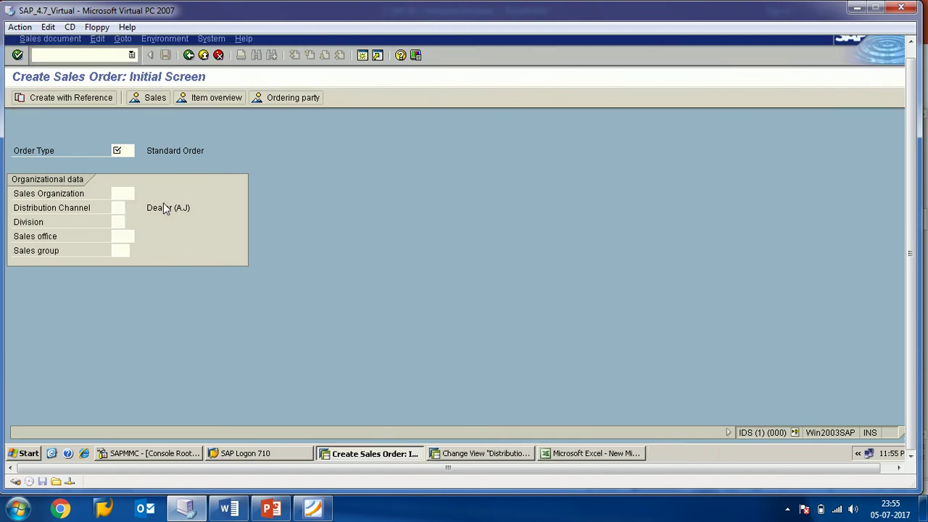
- Review the sales order's distribution channel value list and the Dealer (A.J) description, and return to the distribution channels table for comparison
{"action": "key", "text": "F4"}
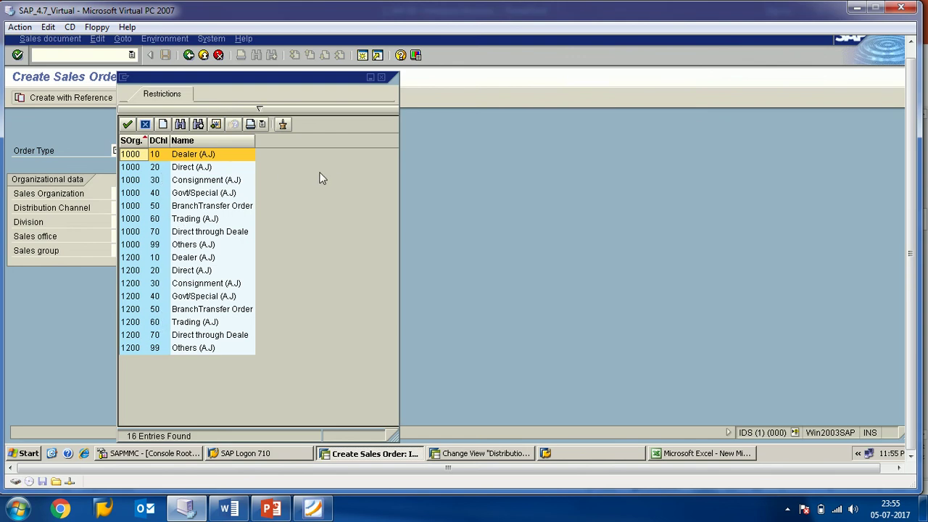
{"action": "left_click", "coordinate": [381, 78]}
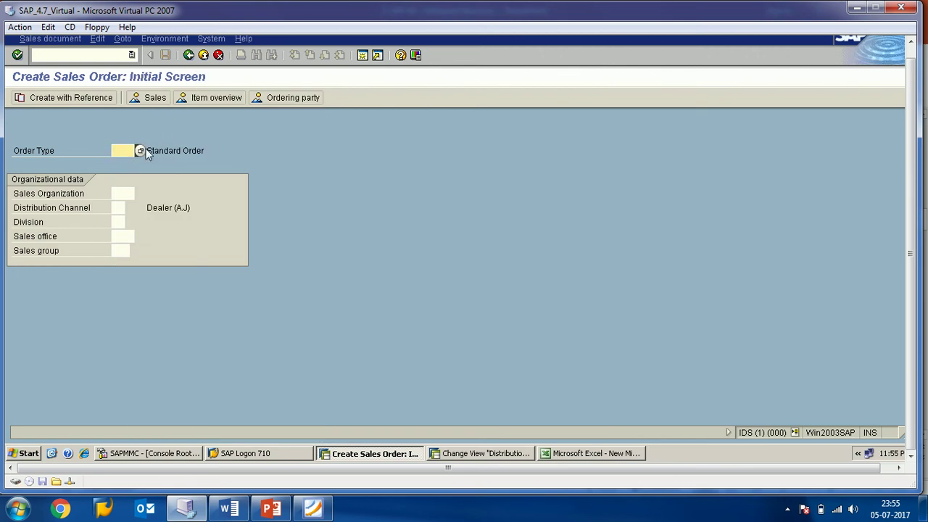
{"action": "key", "text": "Return"}
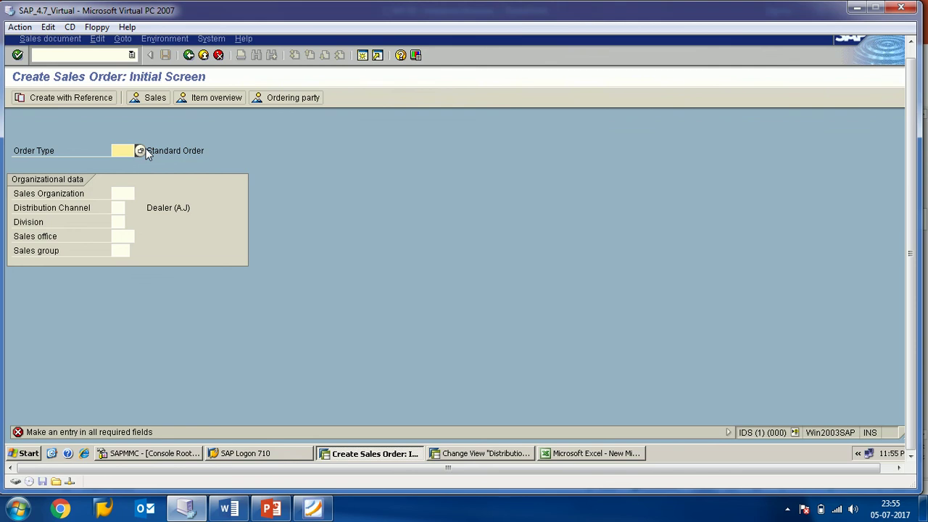
{"action": "left_click", "coordinate": [150, 209]}
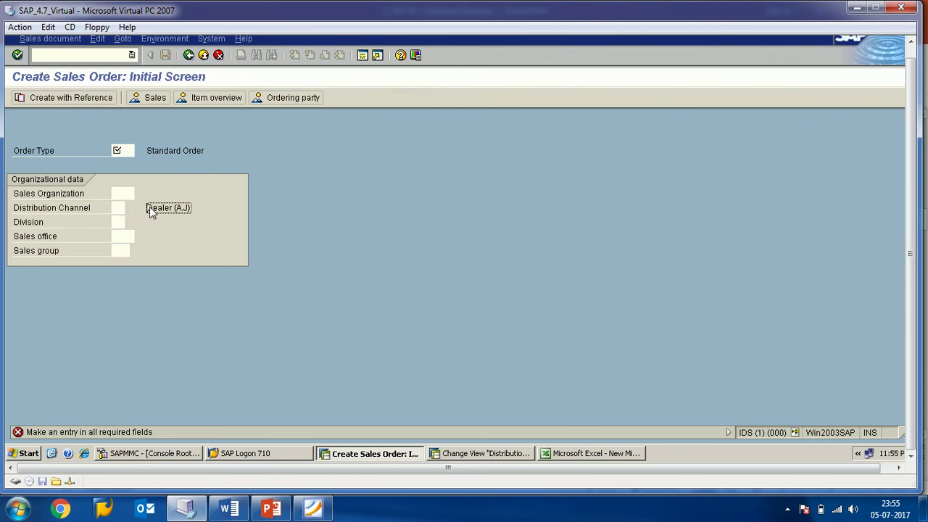
{"action": "left_click_drag", "start_coordinate": [150, 209], "coordinate": [195, 208]}
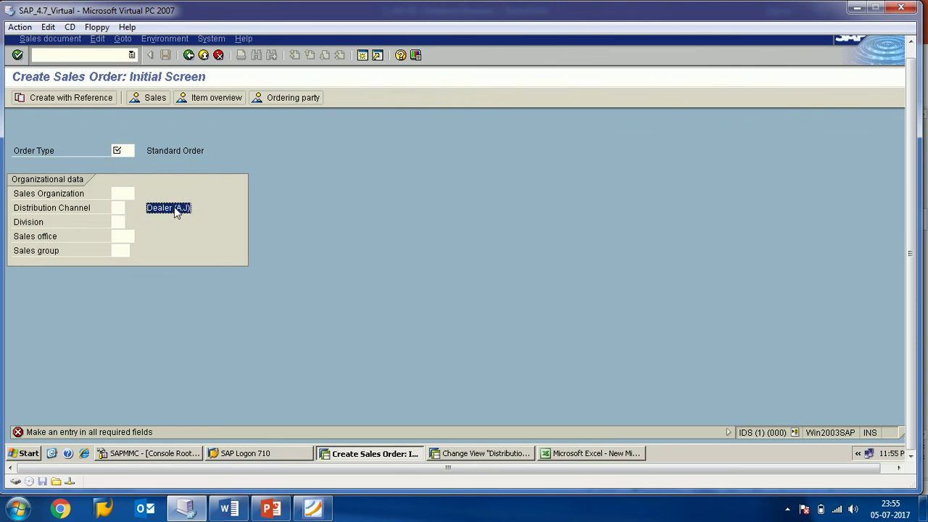
{"action": "left_click", "coordinate": [476, 449]}
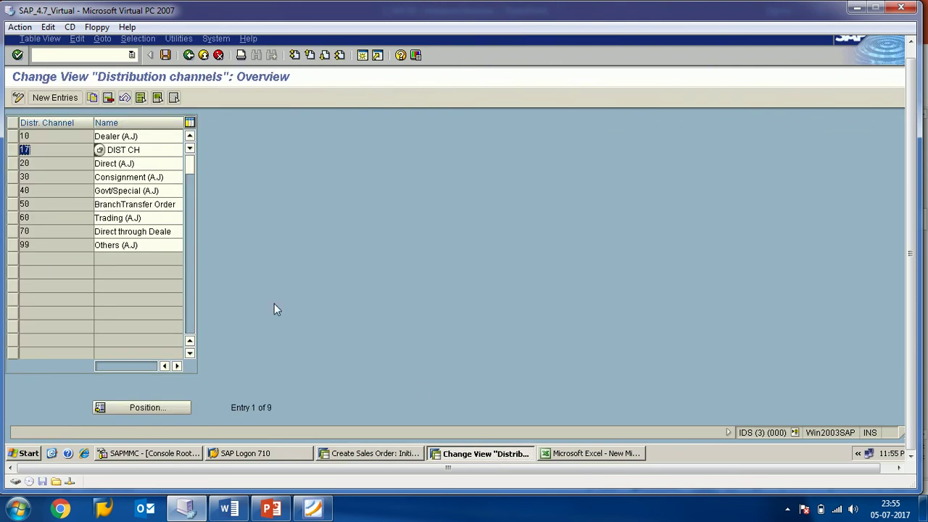
- Return to the Create Sales Order session and restart transaction VA01 to get the initial screen for order type OR
{"action": "left_click", "coordinate": [136, 169]}
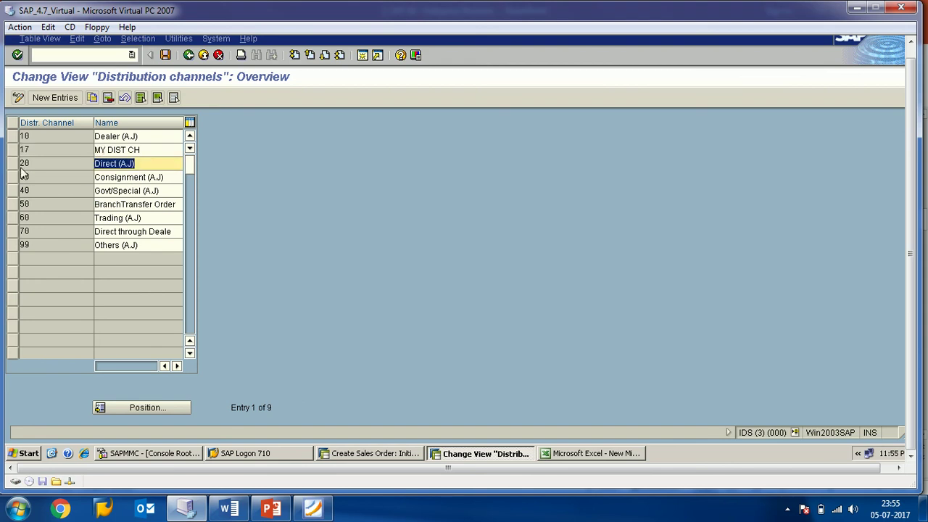
{"action": "left_click", "coordinate": [355, 454]}
{"action": "left_click", "coordinate": [122, 150]}
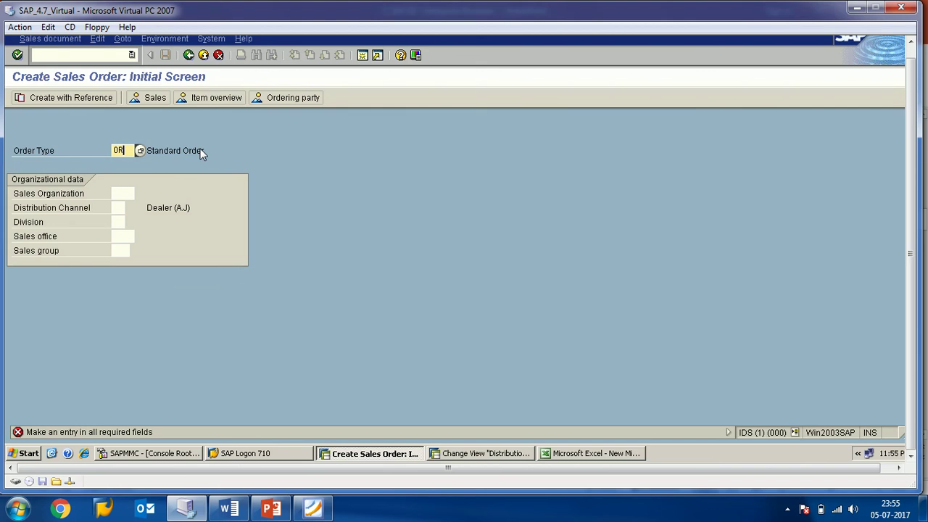
{"action": "key", "text": "Return"}
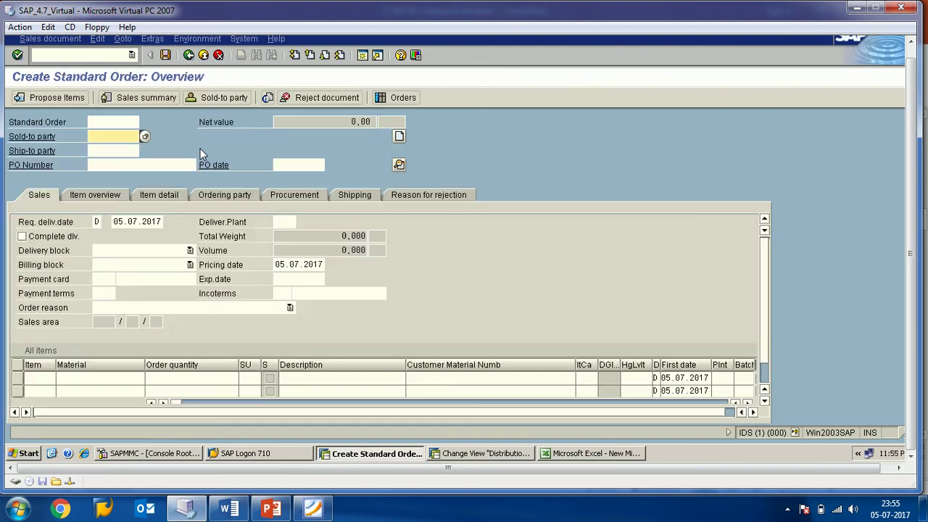
{"action": "left_click", "coordinate": [131, 55]}
{"action": "left_click", "coordinate": [108, 66]}
{"action": "left_click", "coordinate": [17, 55]}
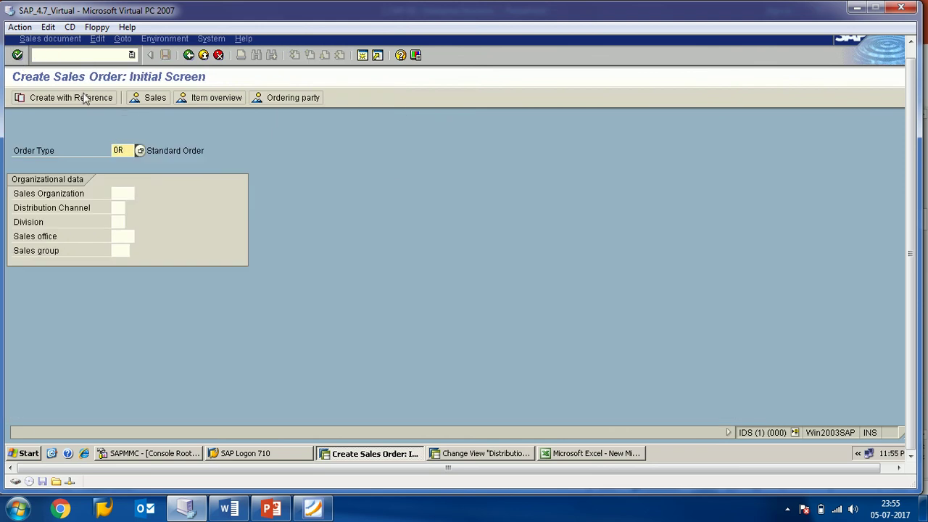
- Look for channel 17 in the sales order's distribution channel value list, sorted by channel number, and close the list
{"action": "left_click", "coordinate": [120, 209]}
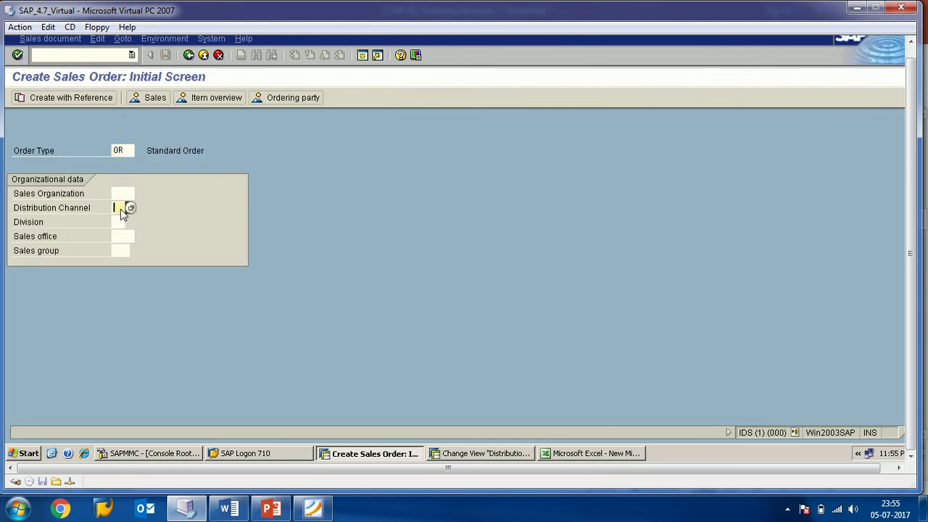
{"action": "left_click", "coordinate": [131, 213]}
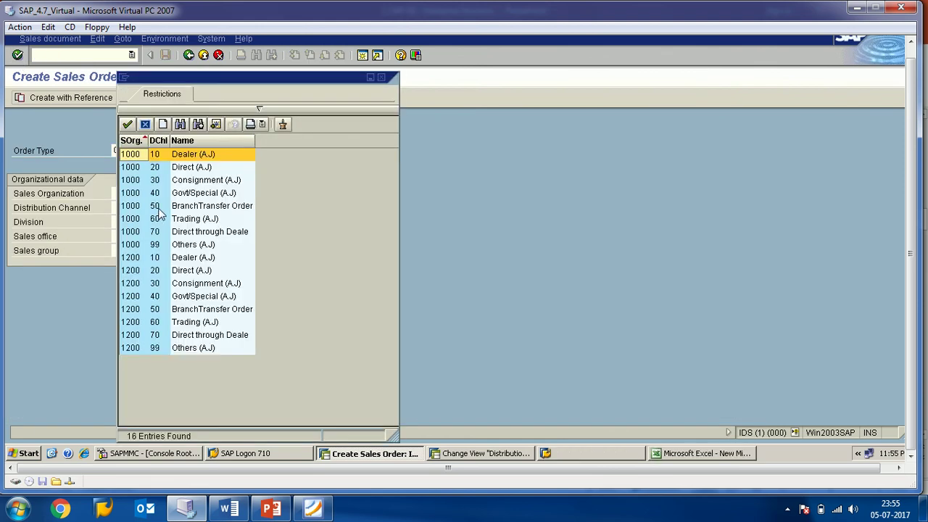
{"action": "left_click", "coordinate": [158, 141]}
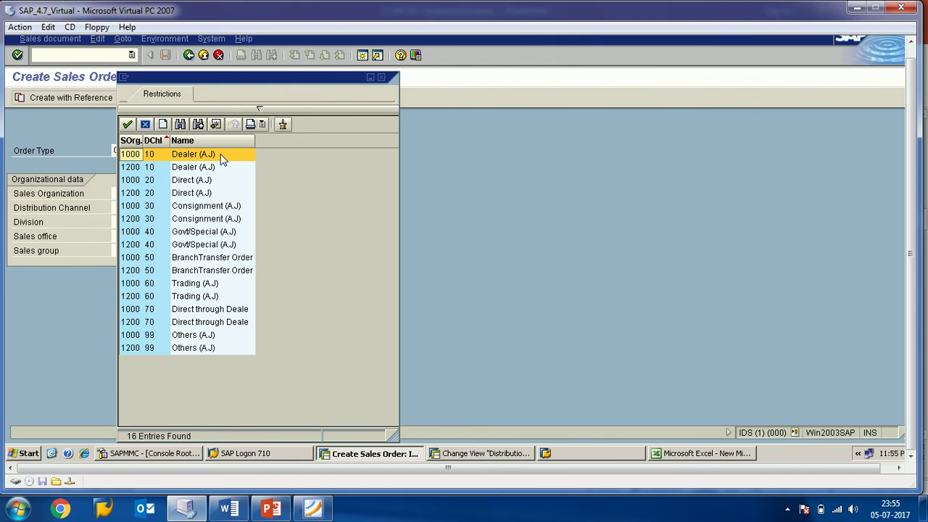
{"action": "left_click", "coordinate": [382, 78]}
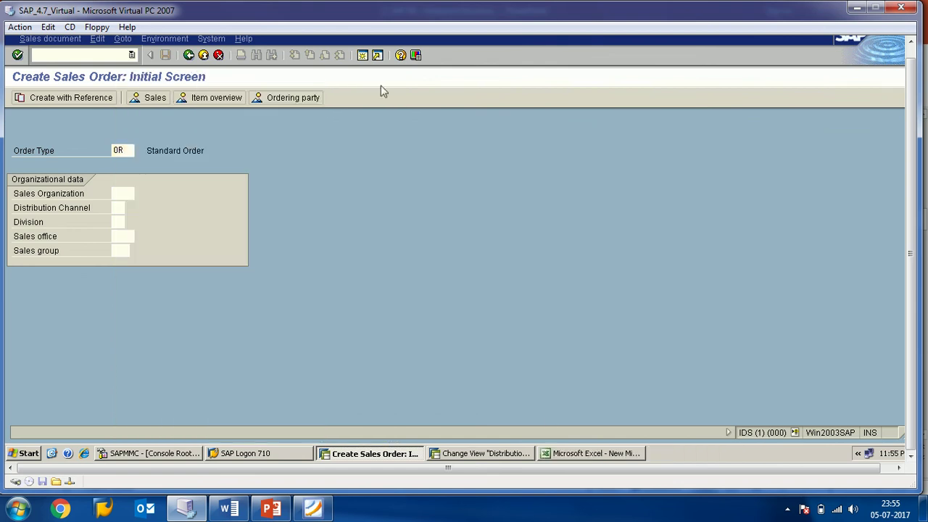
- Check the channel 17 entry in the distribution channels table in both display and change mode
{"action": "left_click", "coordinate": [510, 455]}
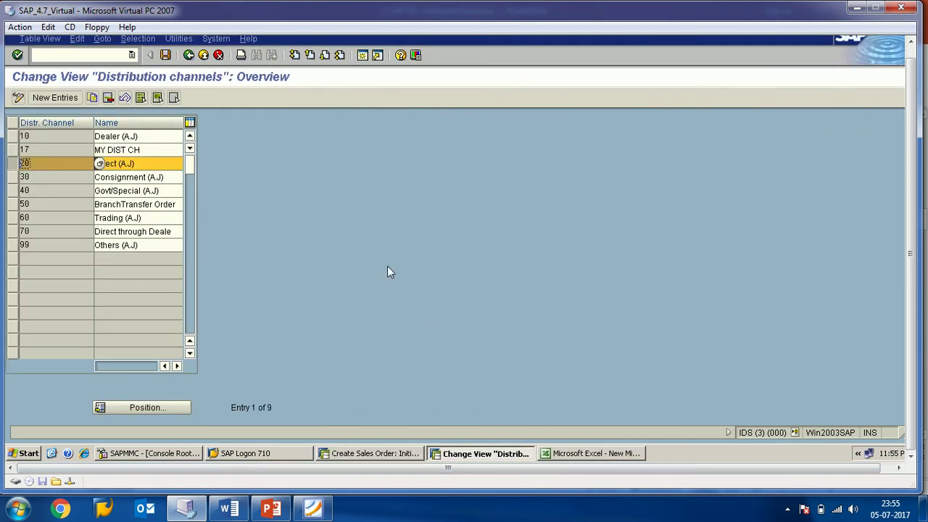
{"action": "left_click", "coordinate": [15, 150]}
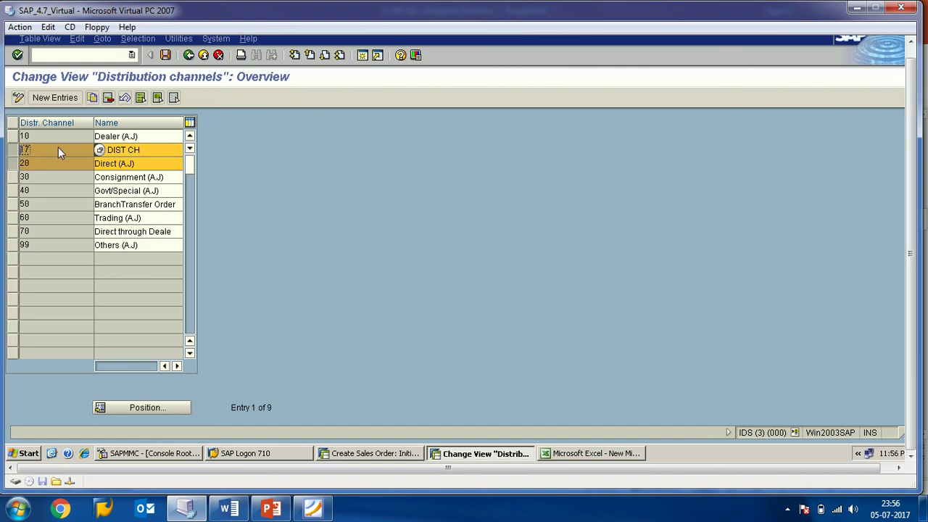
{"action": "left_click", "coordinate": [15, 164]}
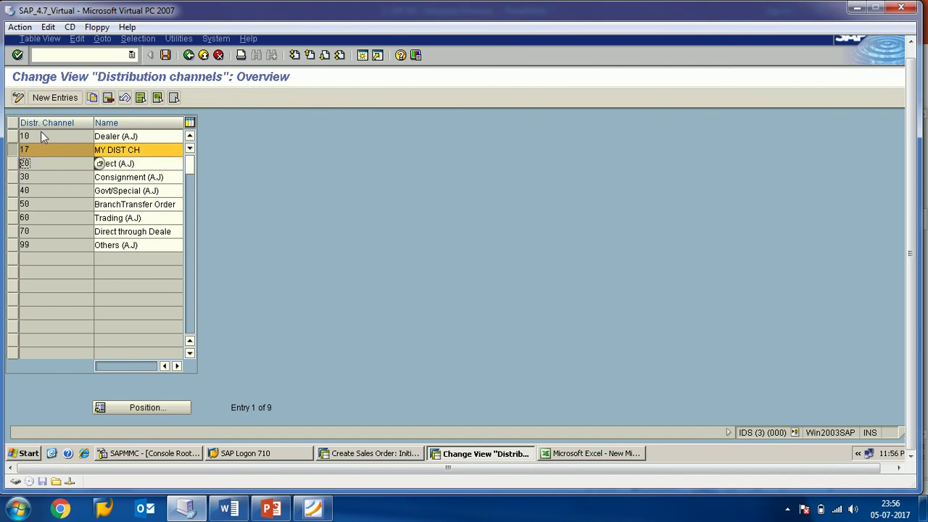
{"action": "left_click", "coordinate": [18, 98]}
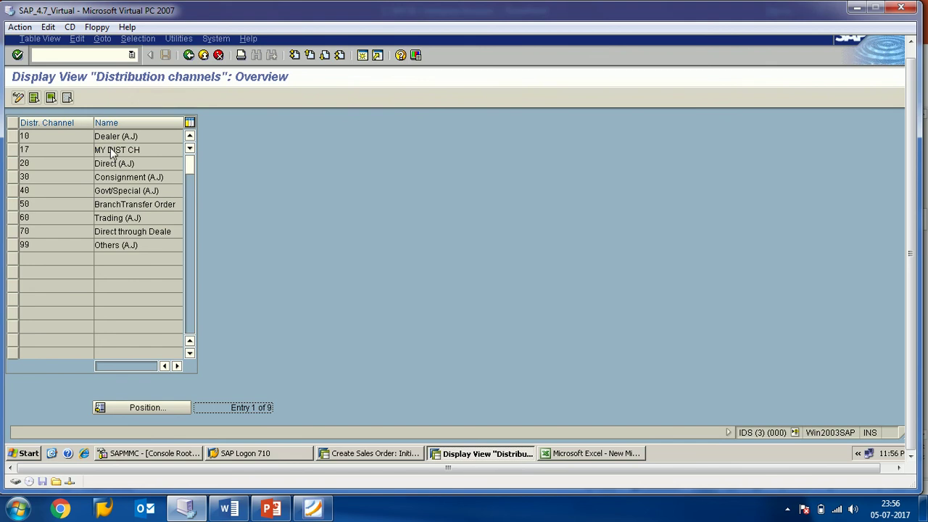
{"action": "left_click", "coordinate": [21, 150]}
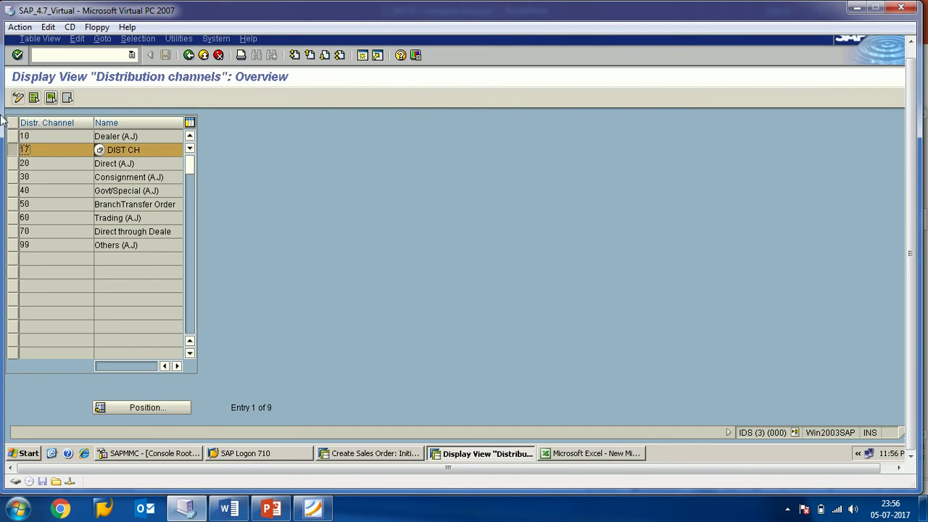
{"action": "left_click", "coordinate": [19, 98]}
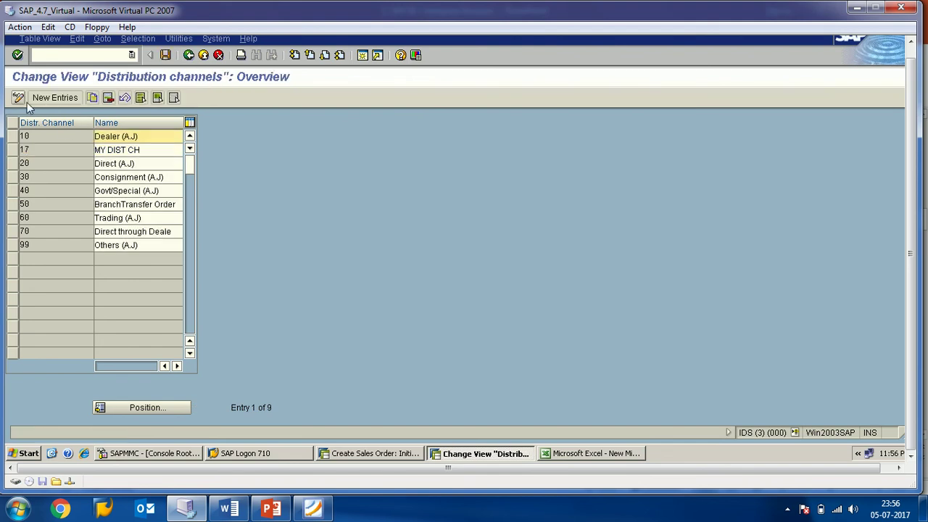
- Shorten the name of distribution channel 17 to MY DIST and save the table
{"action": "left_click", "coordinate": [148, 153]}
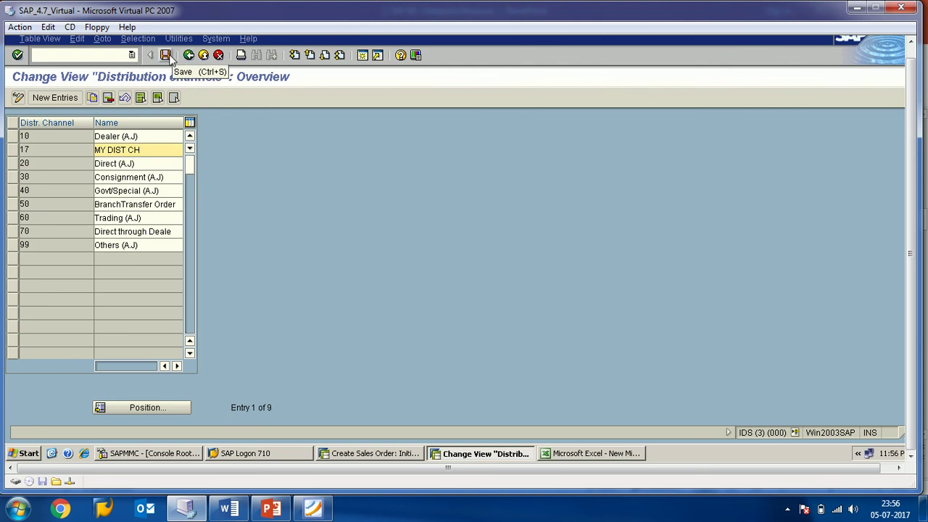
{"action": "key", "text": "BackSpace"}
{"action": "key", "text": "BackSpace"}
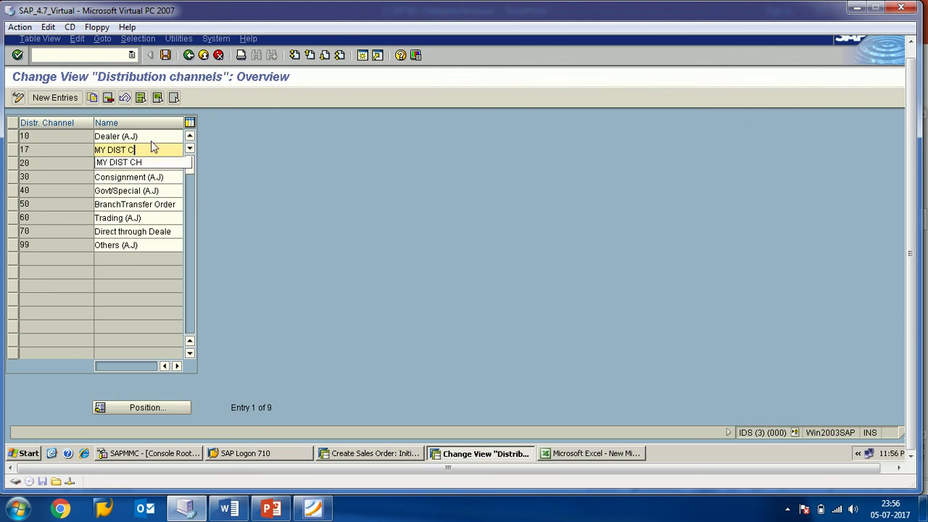
{"action": "left_click", "coordinate": [164, 54]}
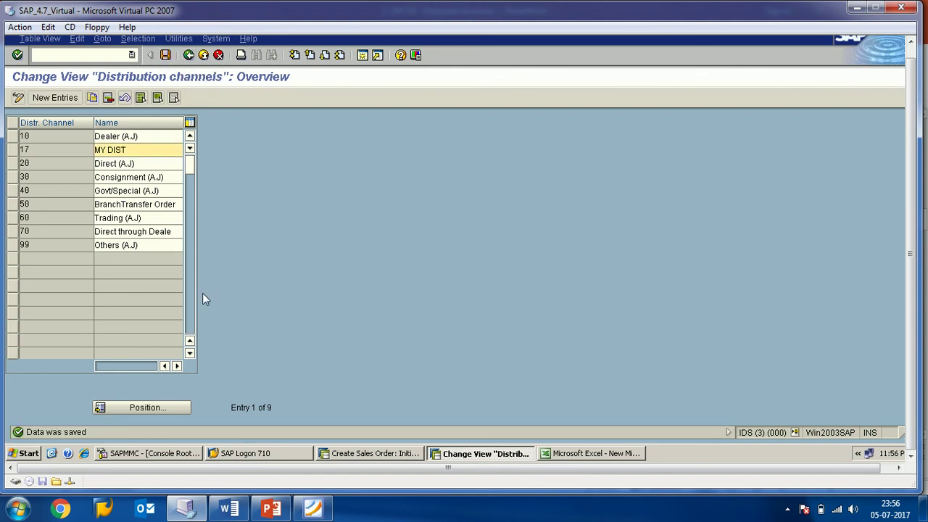
- Start sales order creation with /NVA01 and check the distribution channel value list for sales organization 1000
{"action": "left_click", "coordinate": [102, 56]}
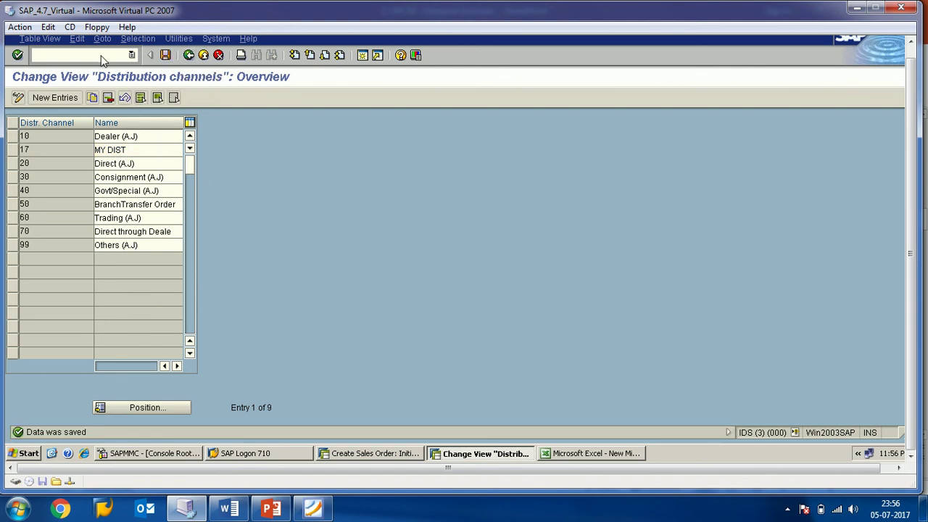
{"action": "type", "text": "/NVA01"}
{"action": "key", "text": "Return"}
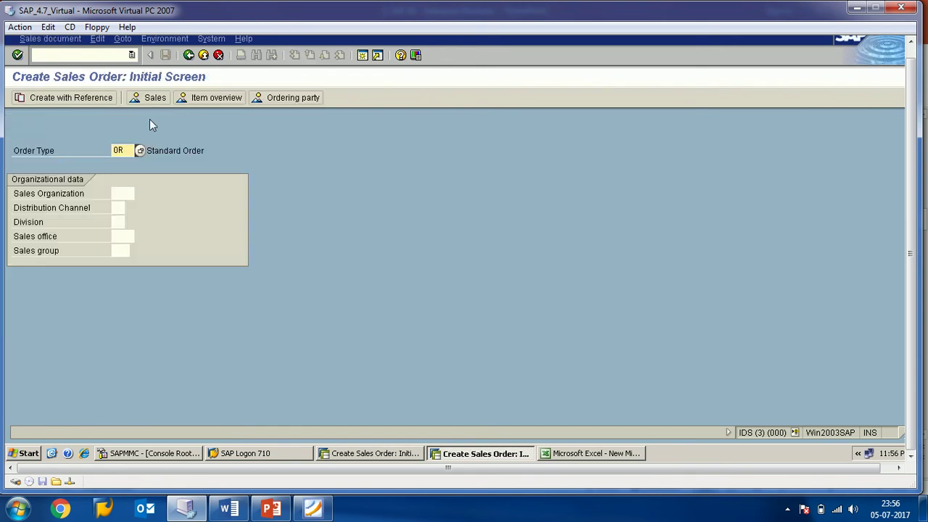
{"action": "left_click", "coordinate": [121, 208]}
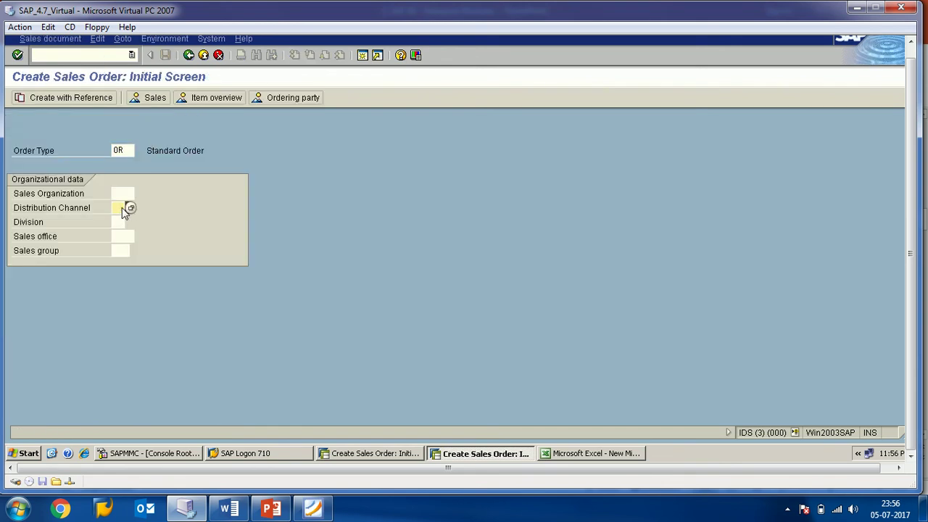
{"action": "left_click", "coordinate": [125, 194]}
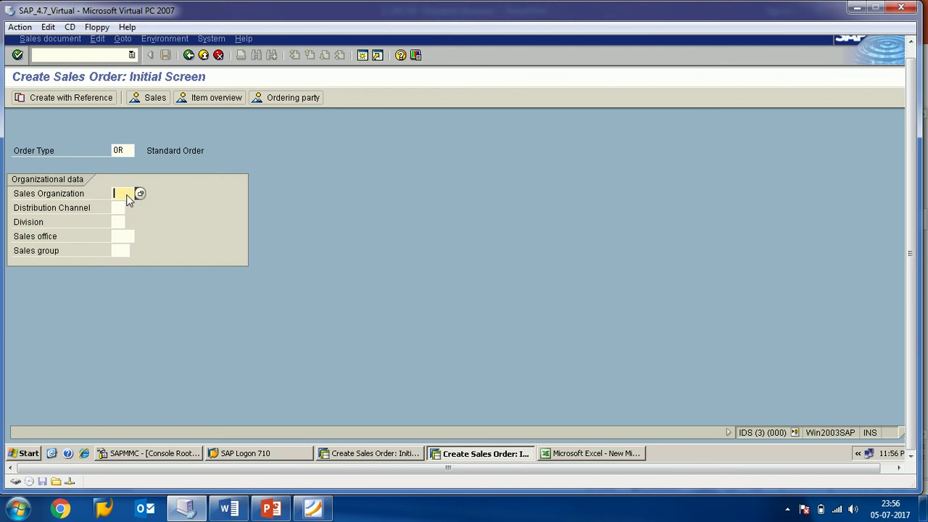
{"action": "type", "text": "1000"}
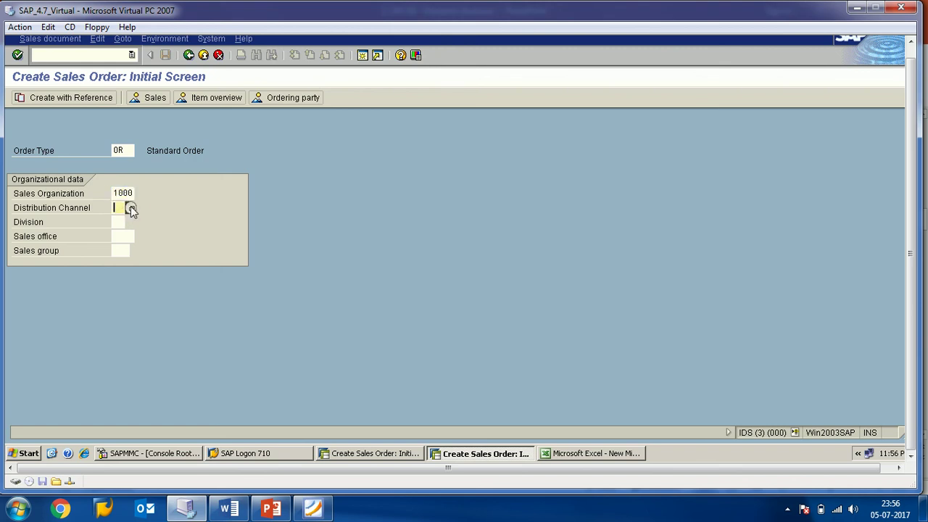
{"action": "left_click", "coordinate": [131, 209]}
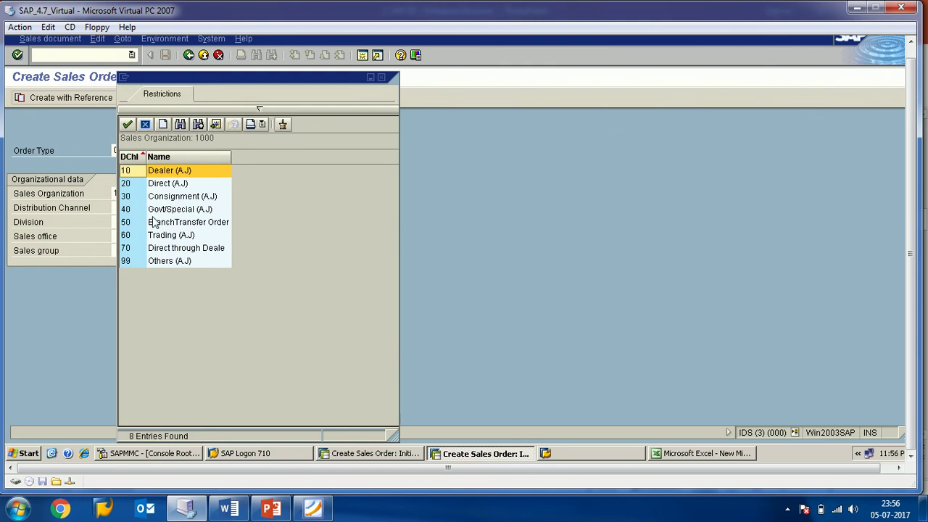
{"action": "left_click", "coordinate": [380, 78]}
- Clear the sales organization and look for channel 17 in the distribution channel value list of all sales organizations
{"action": "double_click", "coordinate": [122, 193]}
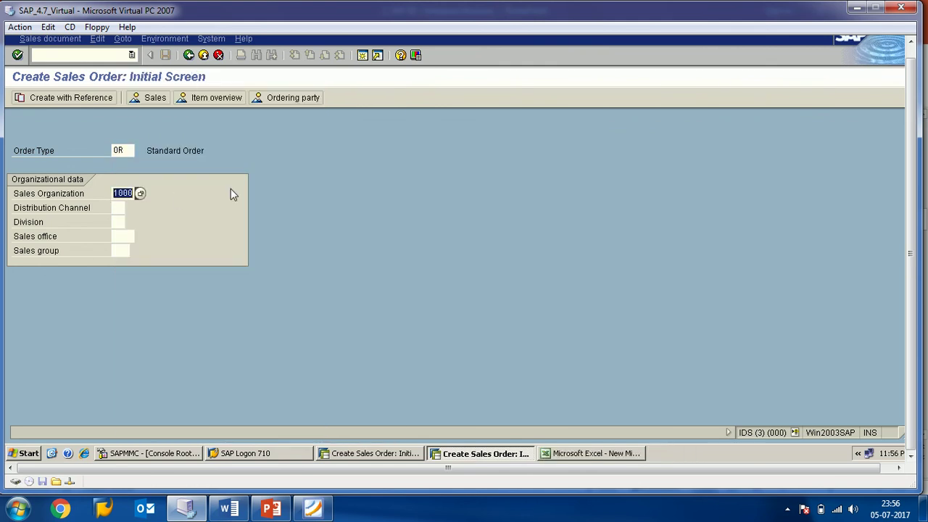
{"action": "key", "text": "Delete"}
{"action": "left_click", "coordinate": [116, 208]}
{"action": "left_click", "coordinate": [130, 208]}
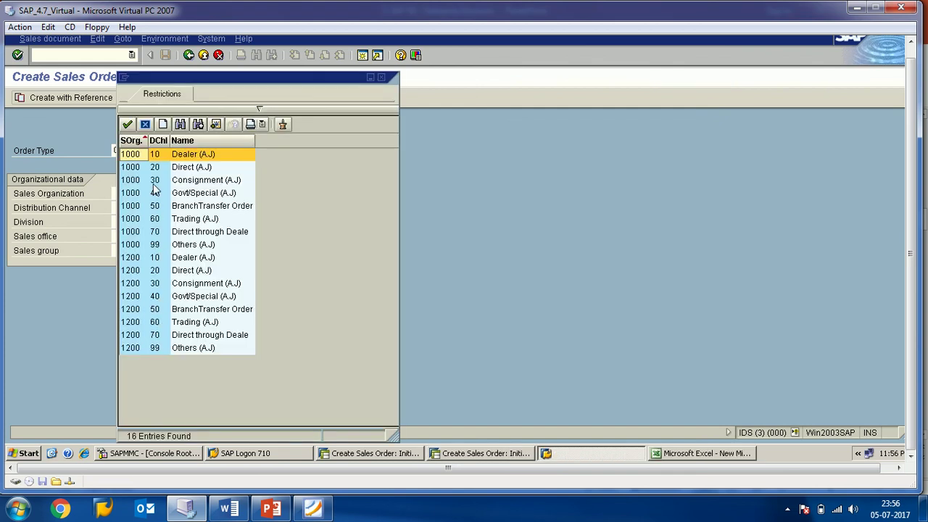
{"action": "left_click", "coordinate": [381, 77]}
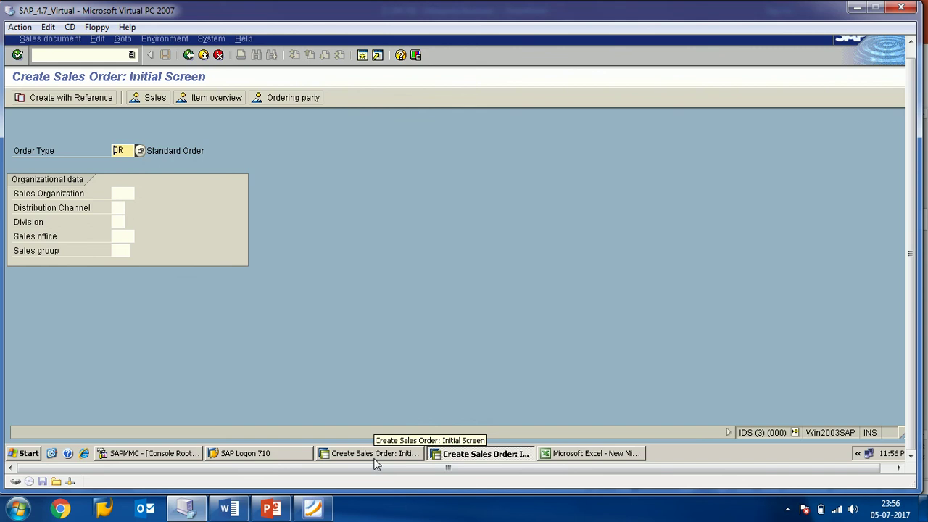
- Try to start customizing from the sales order screen with transaction code SPRO
{"action": "left_click", "coordinate": [132, 56]}
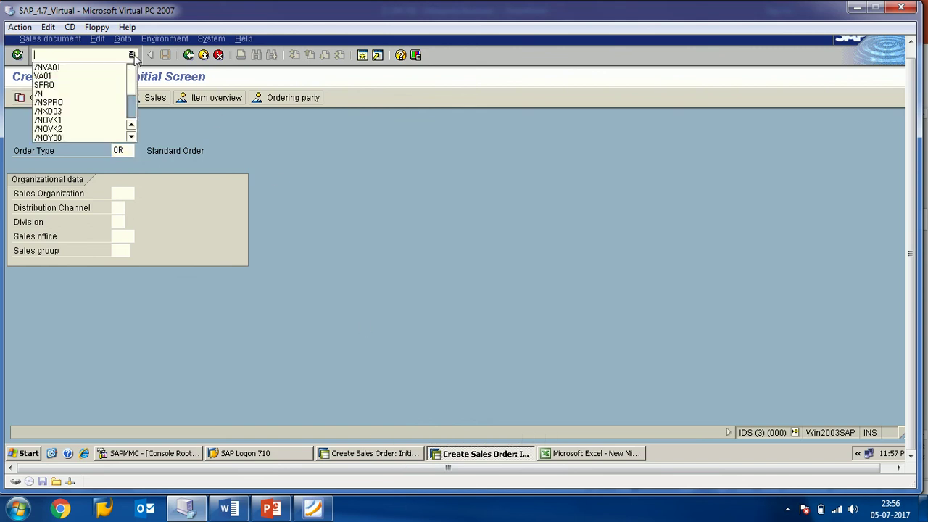
{"action": "left_click", "coordinate": [76, 85]}
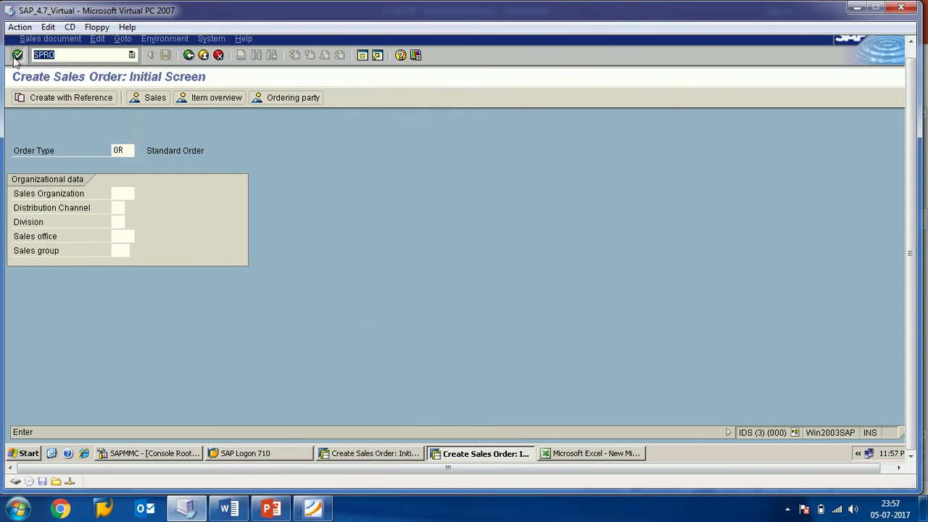
{"action": "left_click", "coordinate": [17, 55]}
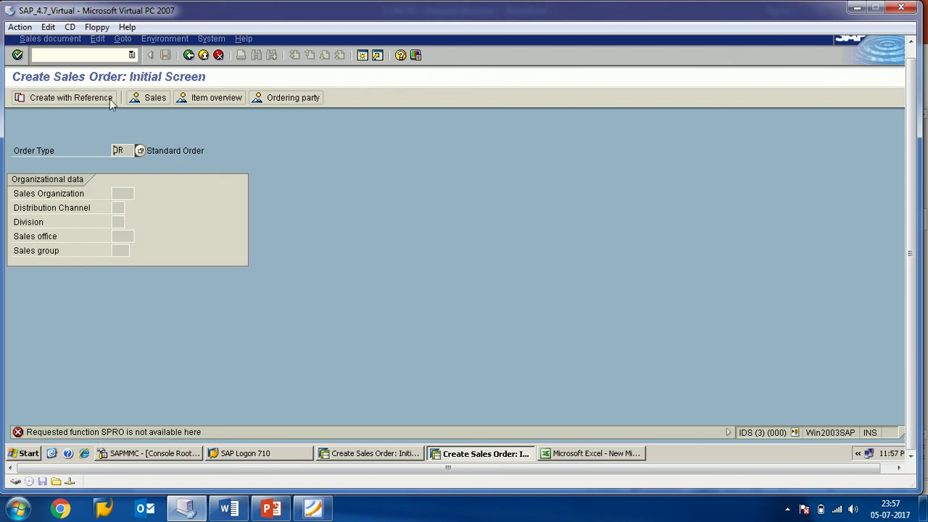
- Open customizing with /NSPRO and display the SAP Reference IMG
{"action": "left_click", "coordinate": [67, 58]}
{"action": "type", "text": "/NSPRO"}
{"action": "key", "text": "BackSpace"}
{"action": "key", "text": "BackSpace"}
{"action": "key", "text": "BackSpace"}
{"action": "key", "text": "BackSpace"}
{"action": "key", "text": "BackSpace"}
{"action": "key", "text": "BackSpace"}
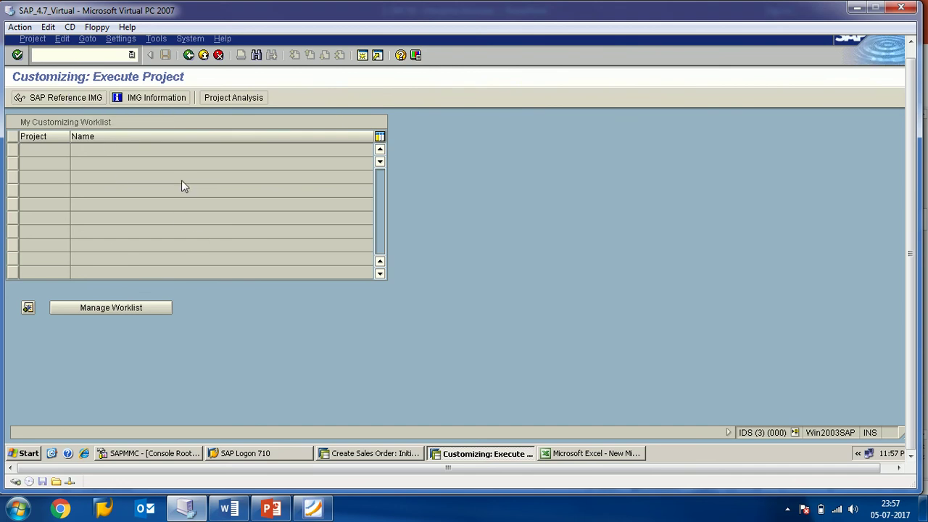
{"action": "key", "text": "F5"}
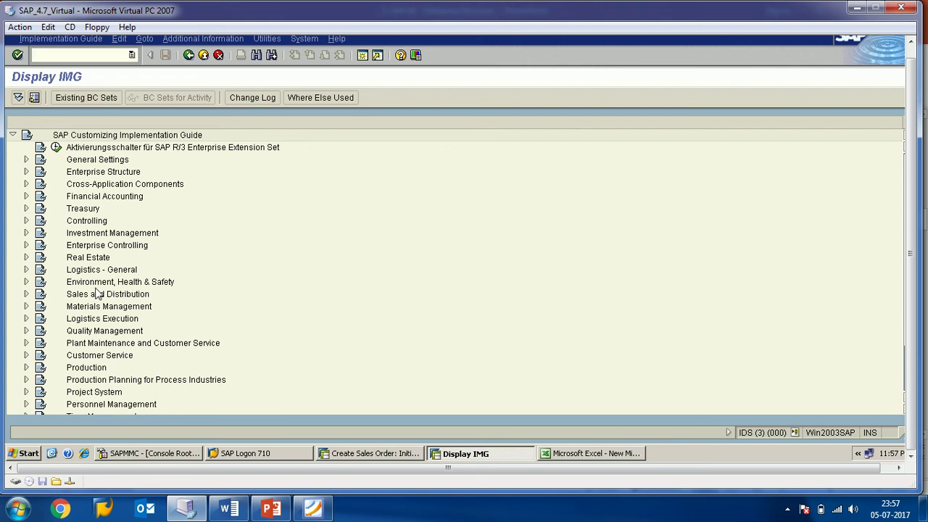
- Expand Enterprise Structure, Assignment and Sales and Distribution in the IMG to list the assignment activities
{"action": "left_click", "coordinate": [93, 173]}
{"action": "left_click", "coordinate": [26, 172]}
{"action": "left_click", "coordinate": [94, 209]}
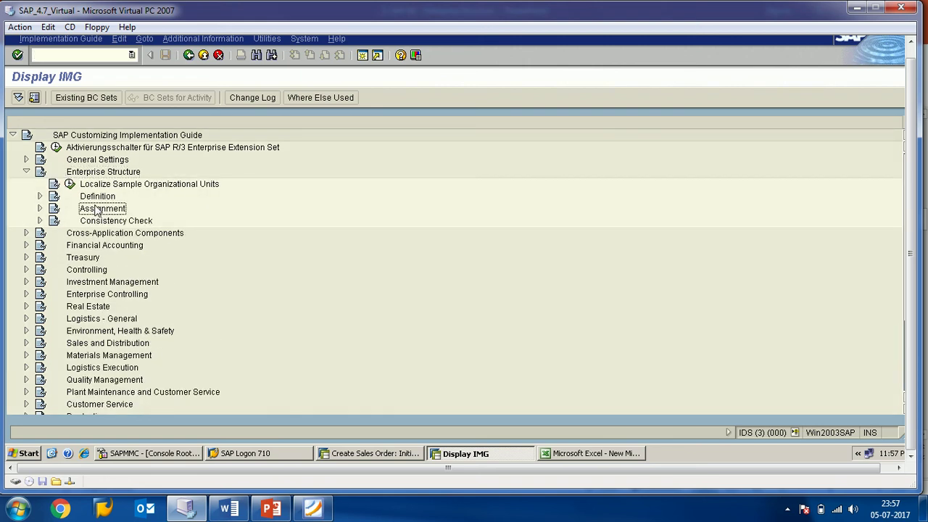
{"action": "left_click", "coordinate": [39, 208]}
{"action": "double_click", "coordinate": [124, 258]}
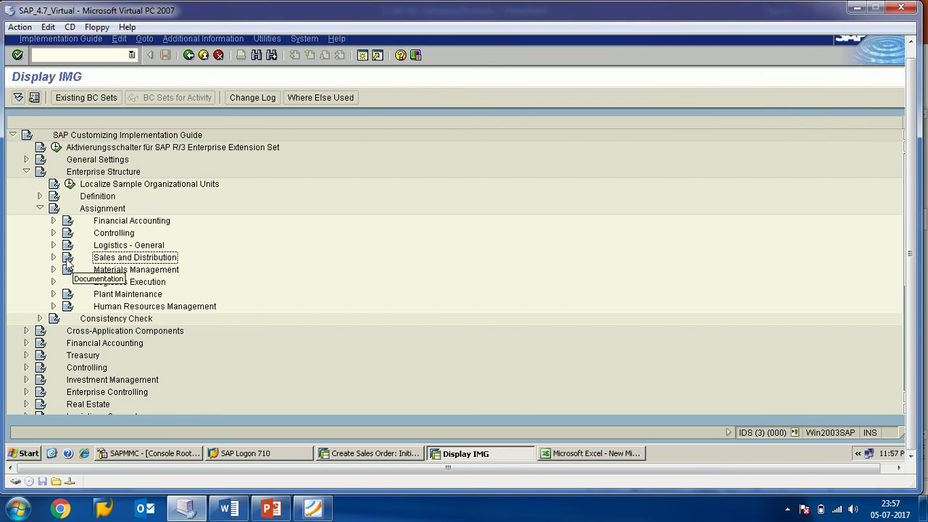
{"action": "double_click", "coordinate": [161, 258]}
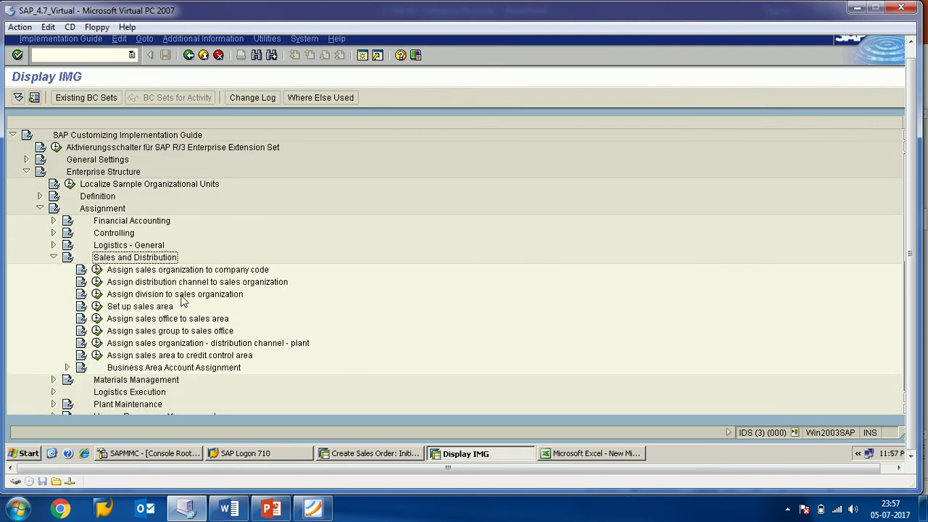
- Switch to the sales order and examine the distribution channel value list of all sales organizations, sorted descending by sales organization
{"action": "left_click", "coordinate": [361, 455]}
{"action": "left_click", "coordinate": [122, 208]}
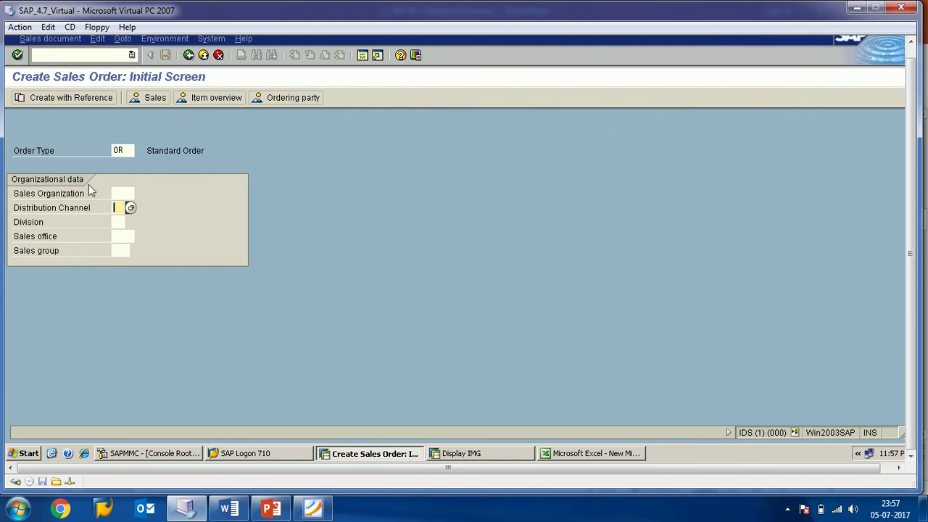
{"action": "left_click", "coordinate": [119, 194]}
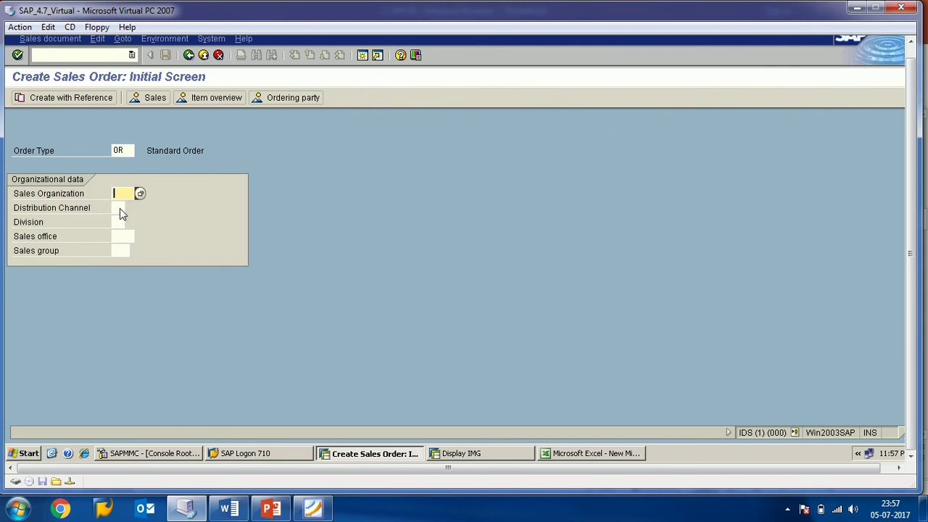
{"action": "left_click", "coordinate": [131, 209]}
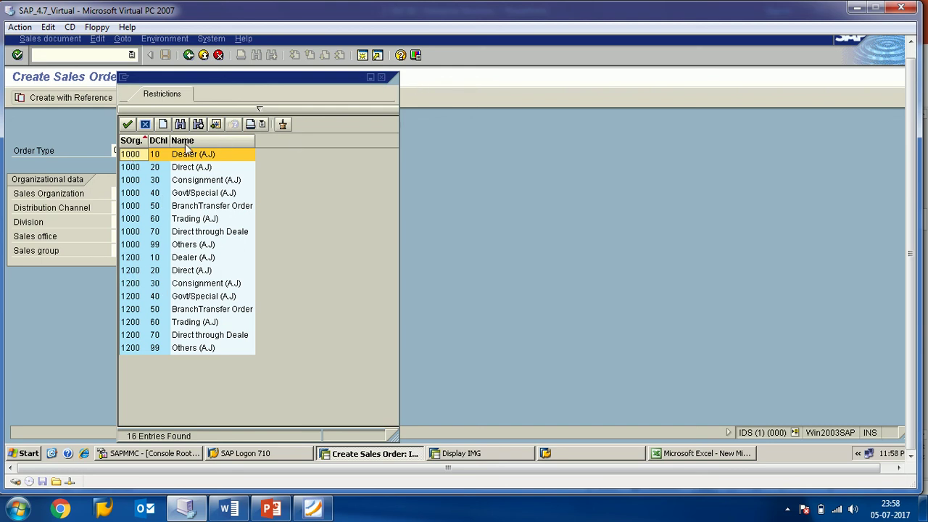
{"action": "left_click", "coordinate": [137, 143]}
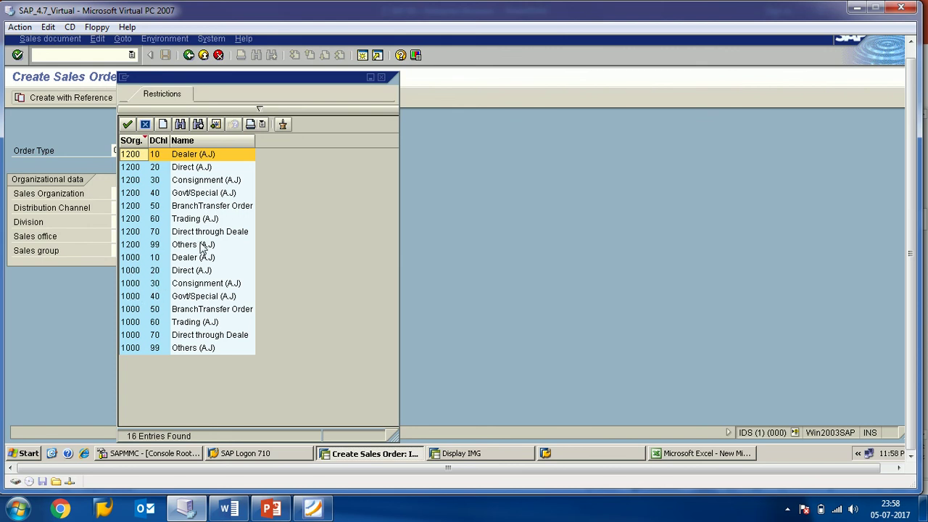
{"action": "left_click", "coordinate": [381, 77]}
{"action": "left_click", "coordinate": [116, 209]}
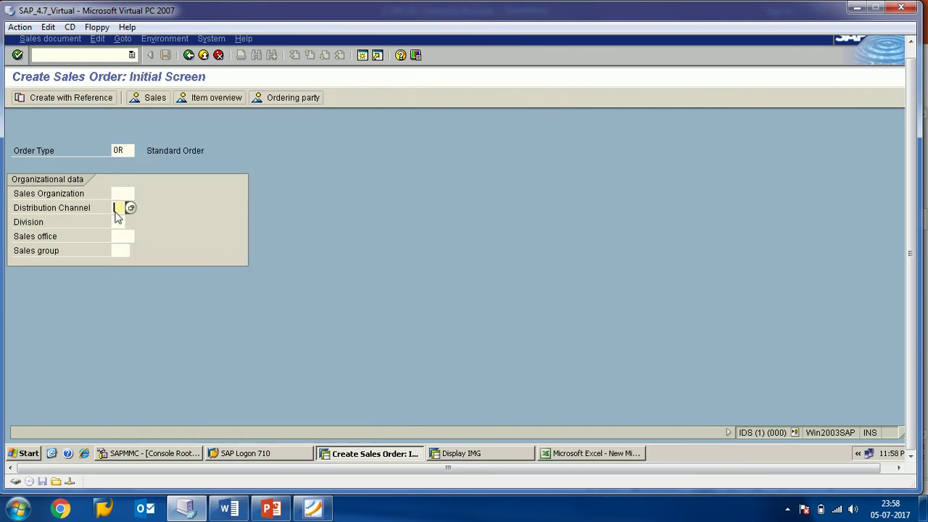
- Return to the IMG and open the activity that assigns distribution channels to sales organizations
{"action": "left_click", "coordinate": [457, 454]}
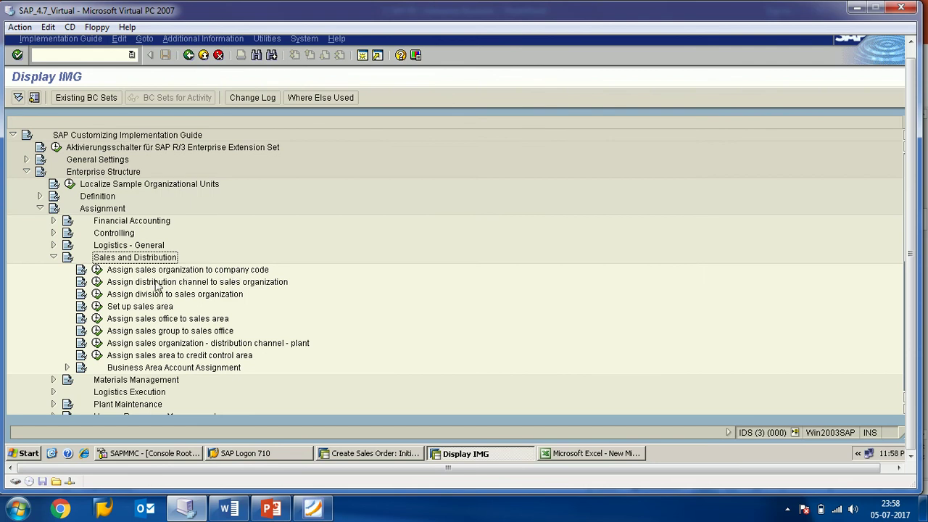
{"action": "left_click", "coordinate": [241, 287]}
{"action": "left_click", "coordinate": [97, 283]}
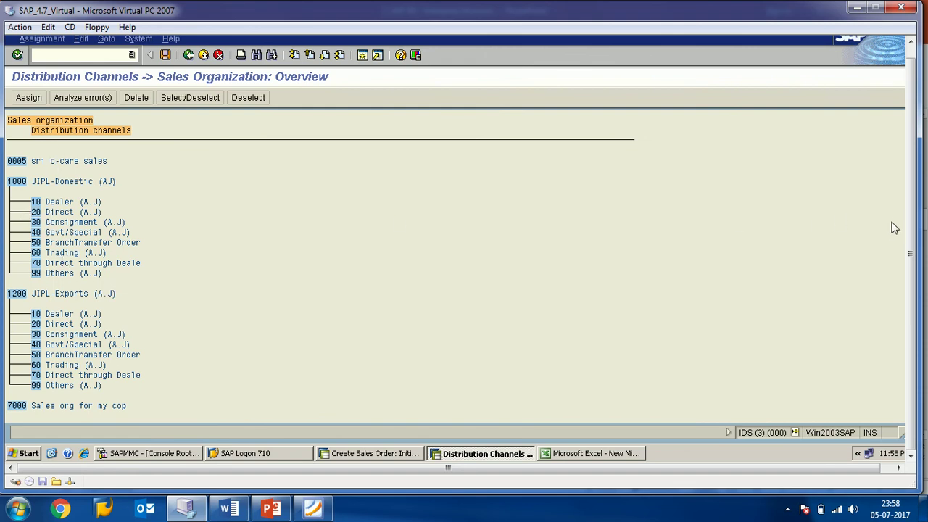
{"action": "left_click", "coordinate": [831, 467]}
- Assign distribution channel 17 MY DIST to sales organization 1000 JIPL-Domestic and save the assignment
{"action": "left_click", "coordinate": [29, 98]}
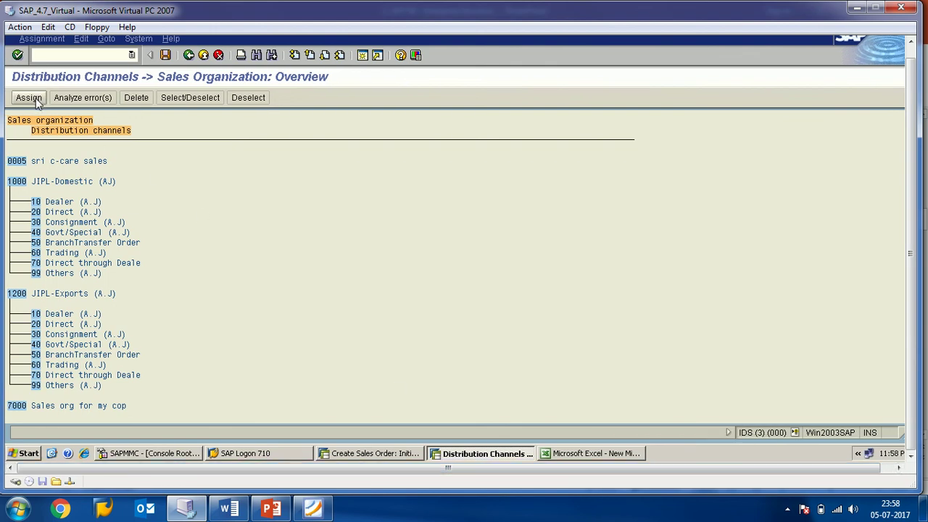
{"action": "left_click", "coordinate": [19, 182]}
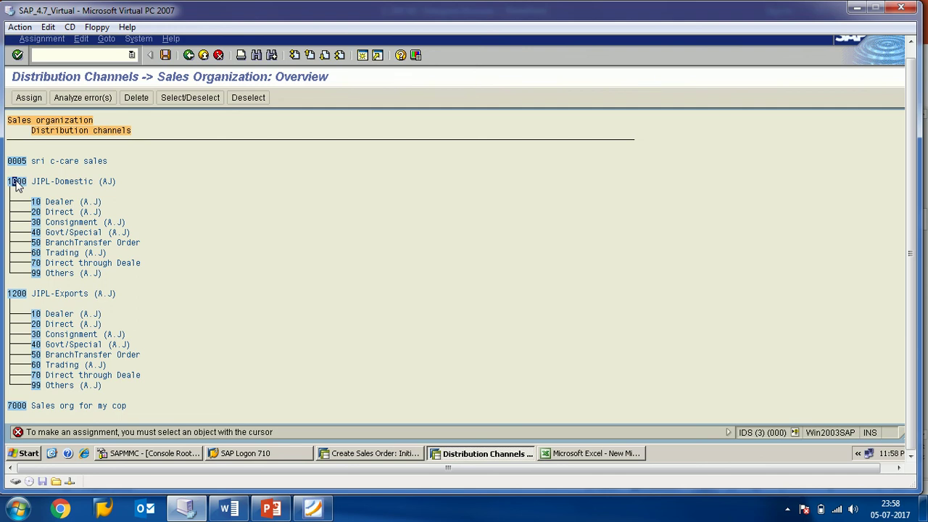
{"action": "left_click", "coordinate": [27, 102]}
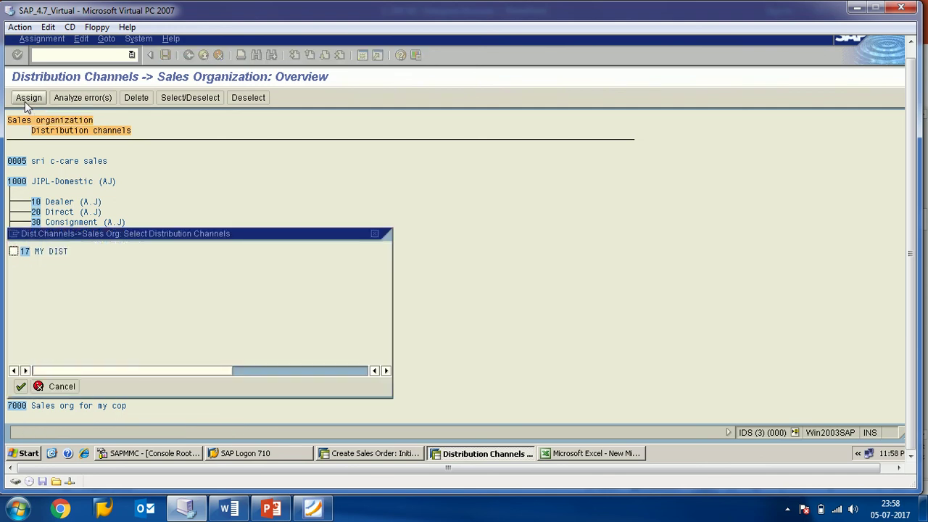
{"action": "left_click_drag", "start_coordinate": [132, 238], "coordinate": [312, 203]}
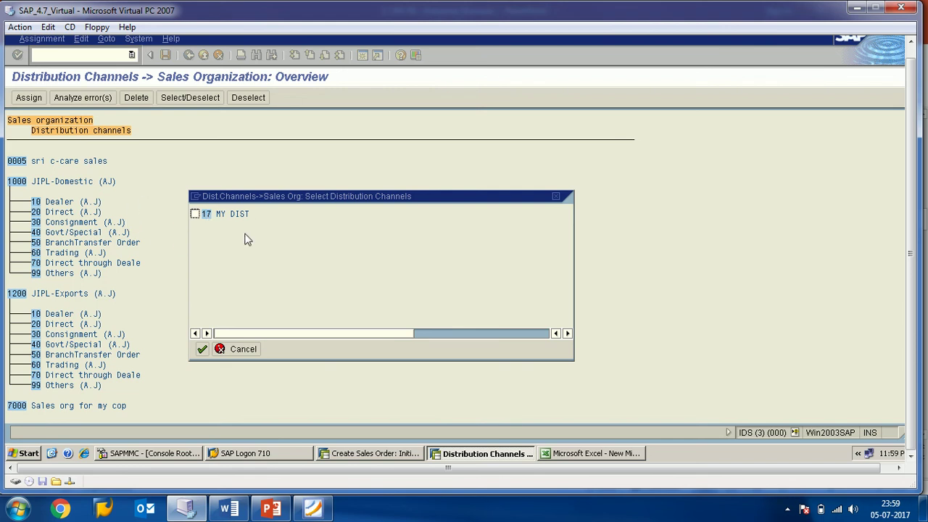
{"action": "left_click", "coordinate": [195, 215]}
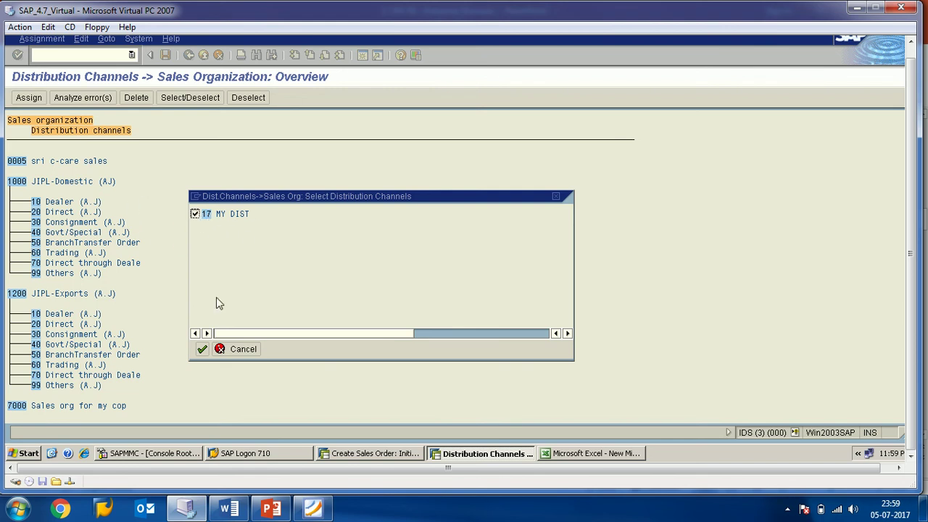
{"action": "left_click", "coordinate": [203, 350]}
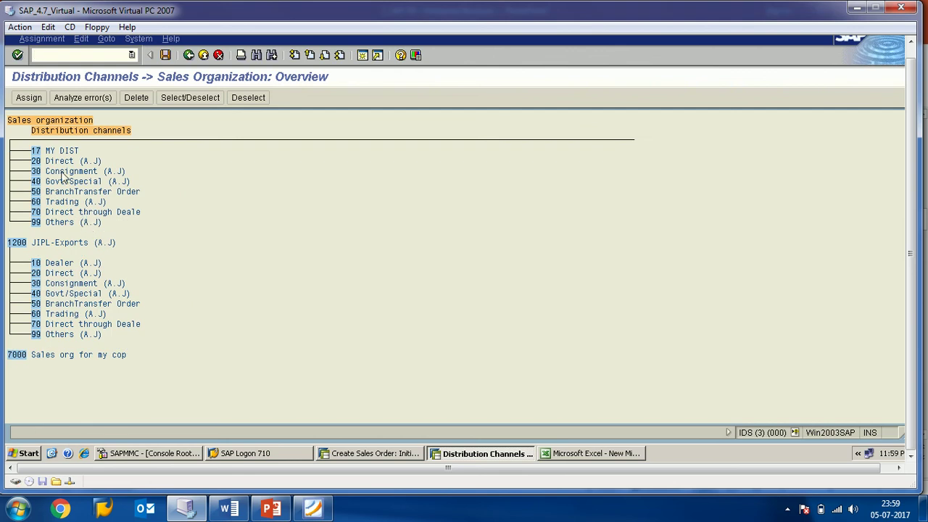
{"action": "left_click", "coordinate": [823, 467]}
{"action": "left_click", "coordinate": [899, 327]}
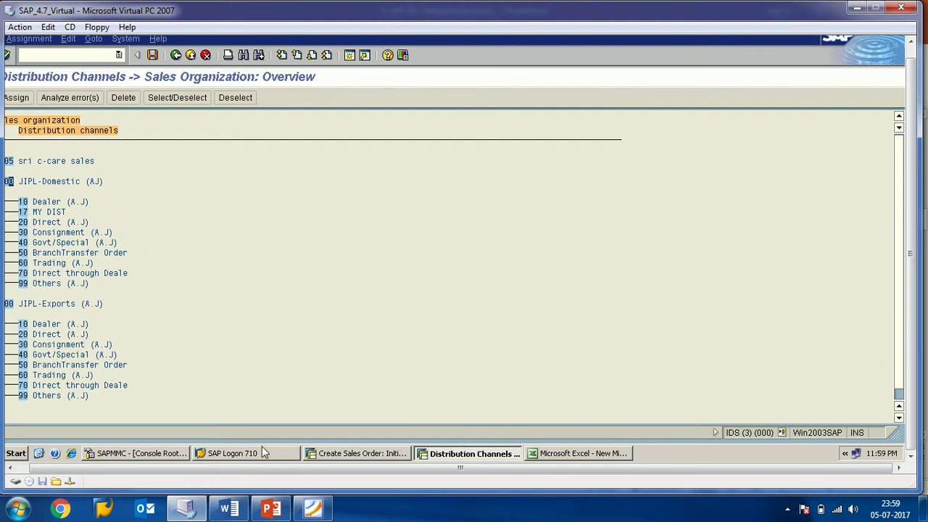
{"action": "left_click_drag", "start_coordinate": [460, 468], "coordinate": [448, 468]}
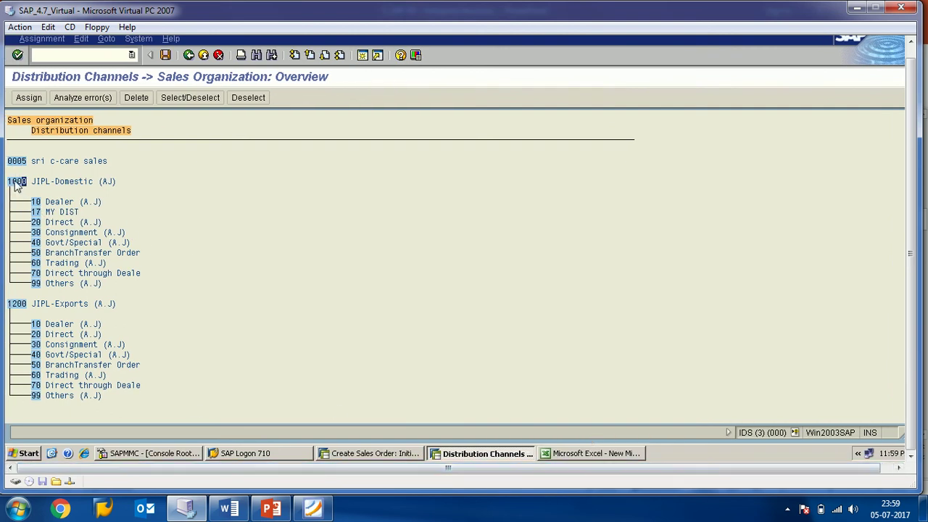
{"action": "left_click", "coordinate": [165, 56]}
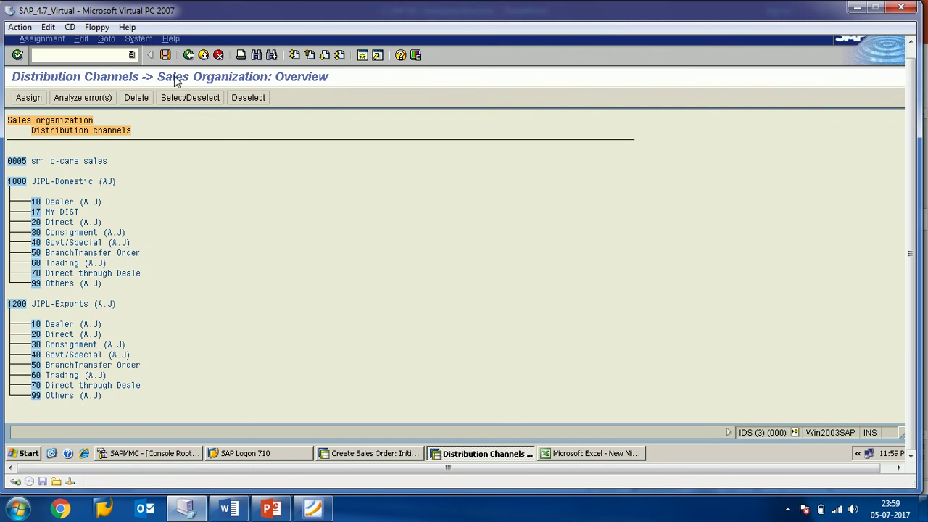
- Set the sales order's sales organization to 1000 and check its distribution channel value list for channel 17
{"action": "left_click", "coordinate": [375, 454]}
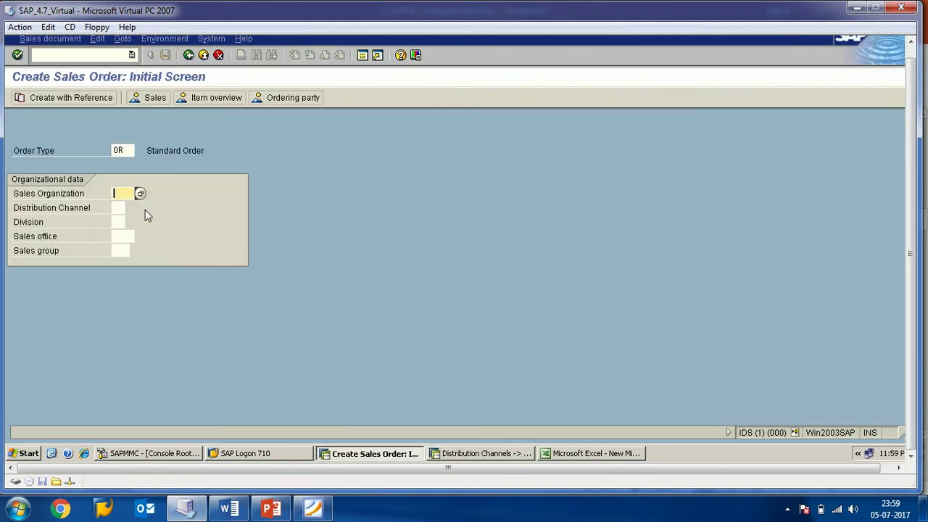
{"action": "left_click", "coordinate": [125, 196]}
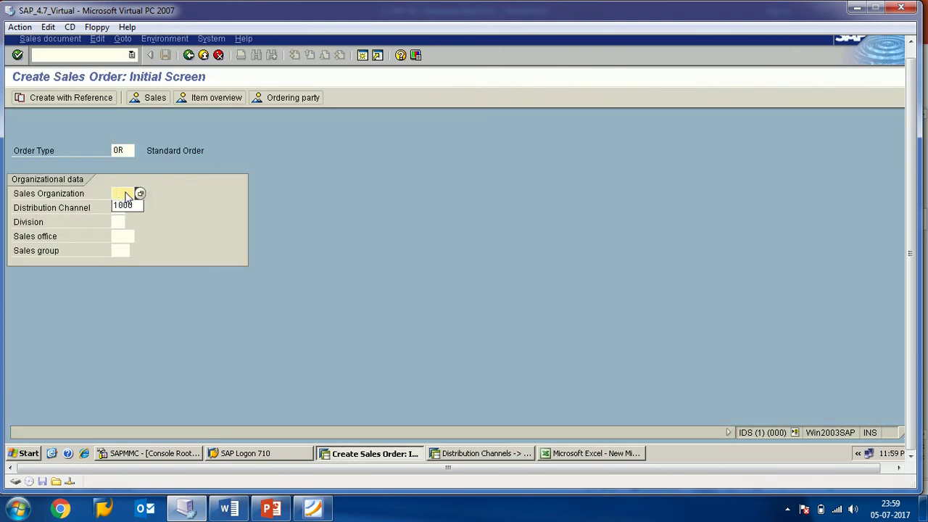
{"action": "type", "text": "1000"}
{"action": "left_click", "coordinate": [125, 208]}
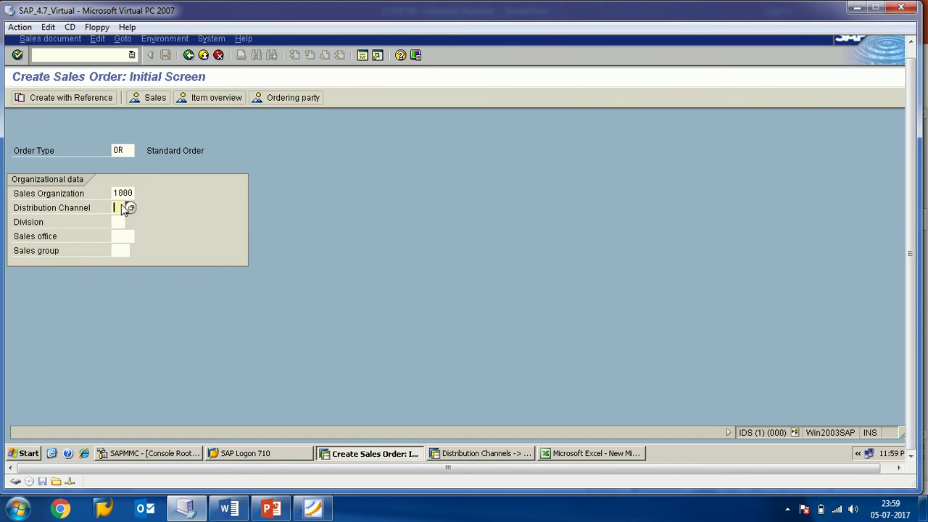
{"action": "left_click", "coordinate": [134, 209]}
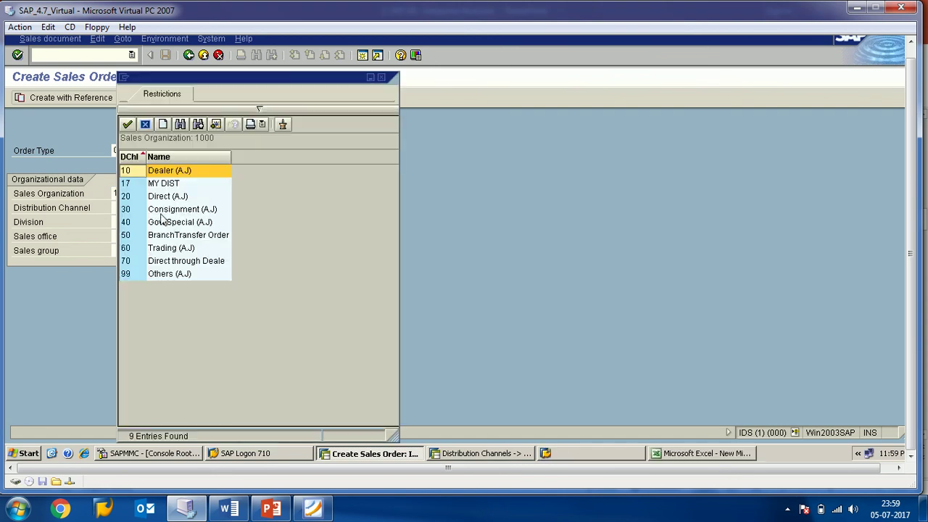
{"action": "left_click", "coordinate": [129, 183]}
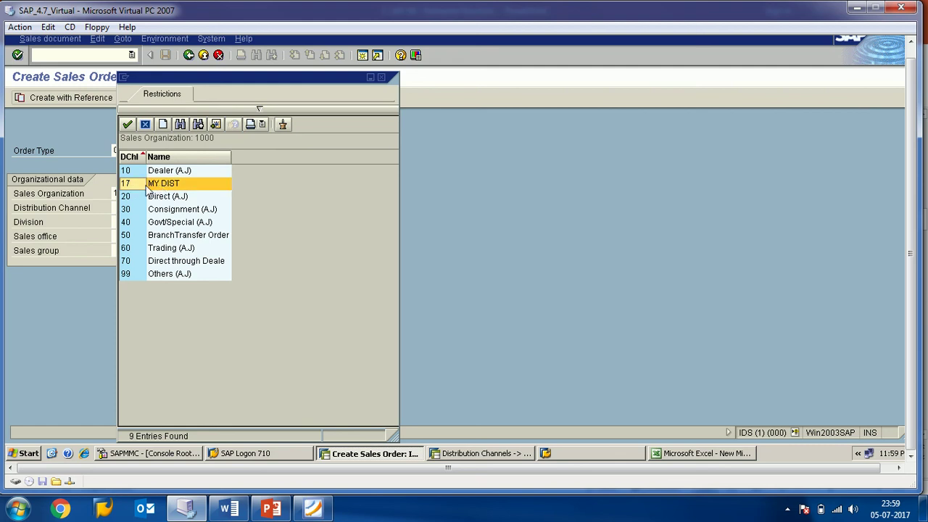
{"action": "left_click", "coordinate": [166, 185]}
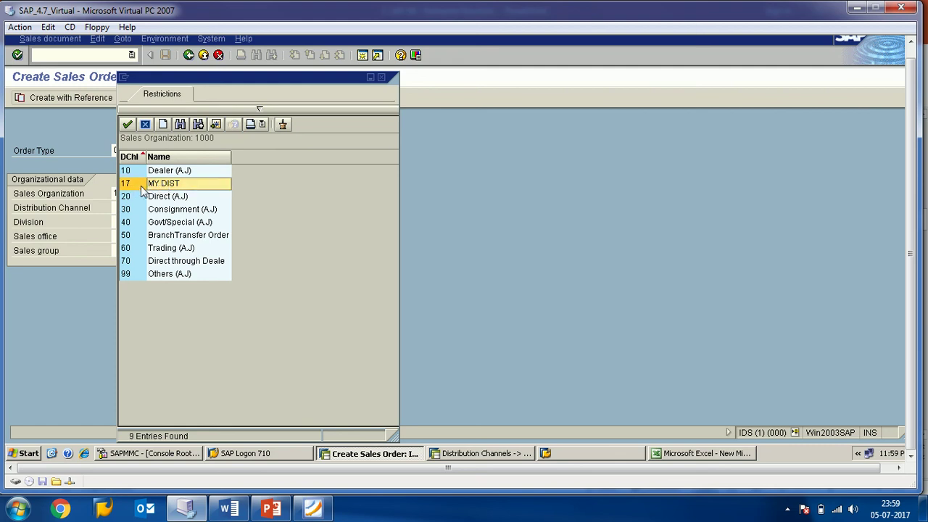
{"action": "left_click", "coordinate": [381, 77]}
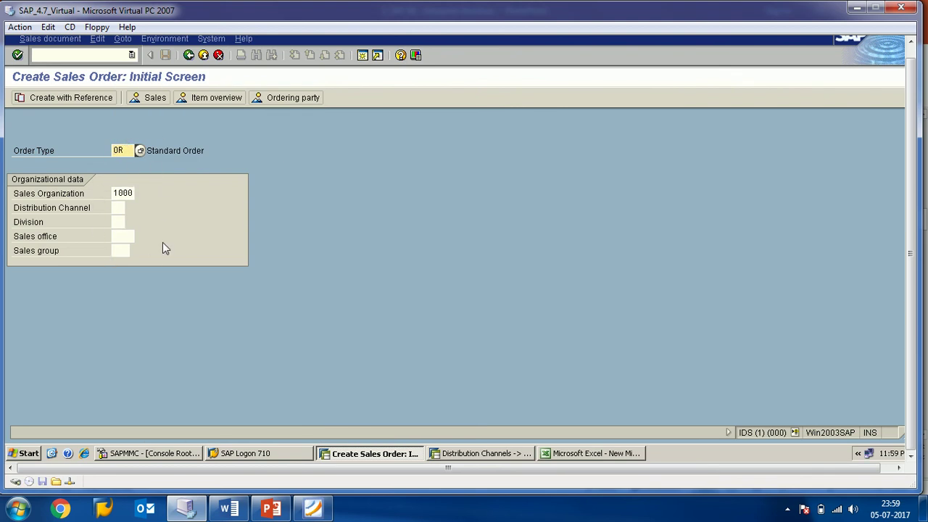
- Delete the assignment of distribution channel 17 to sales organization 1000 in the assignment overview and save
{"action": "left_click", "coordinate": [468, 455]}
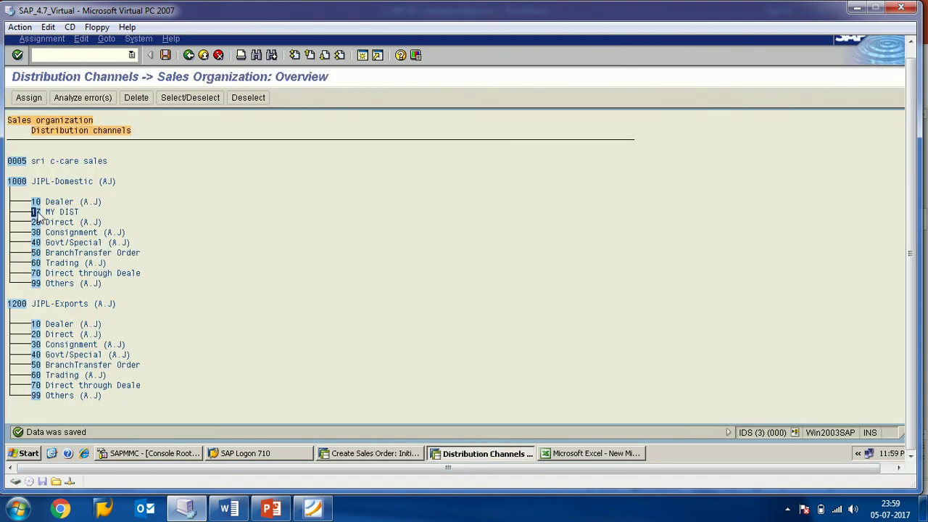
{"action": "key", "text": "Right"}
{"action": "key", "text": "Right"}
{"action": "key", "text": "Right"}
{"action": "key", "text": "Right"}
{"action": "key", "text": "Right"}
{"action": "key", "text": "Right"}
{"action": "left_click", "coordinate": [19, 183]}
{"action": "left_click", "coordinate": [138, 98]}
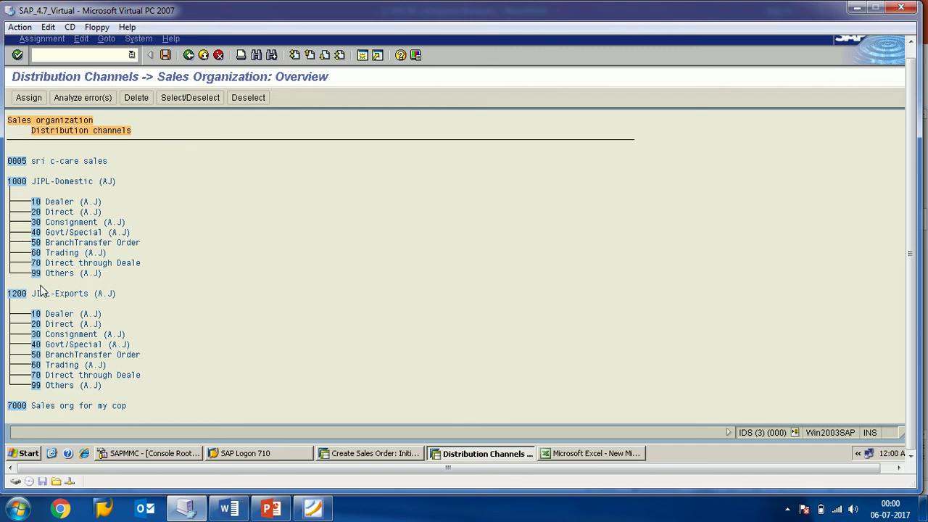
{"action": "left_click", "coordinate": [165, 56]}
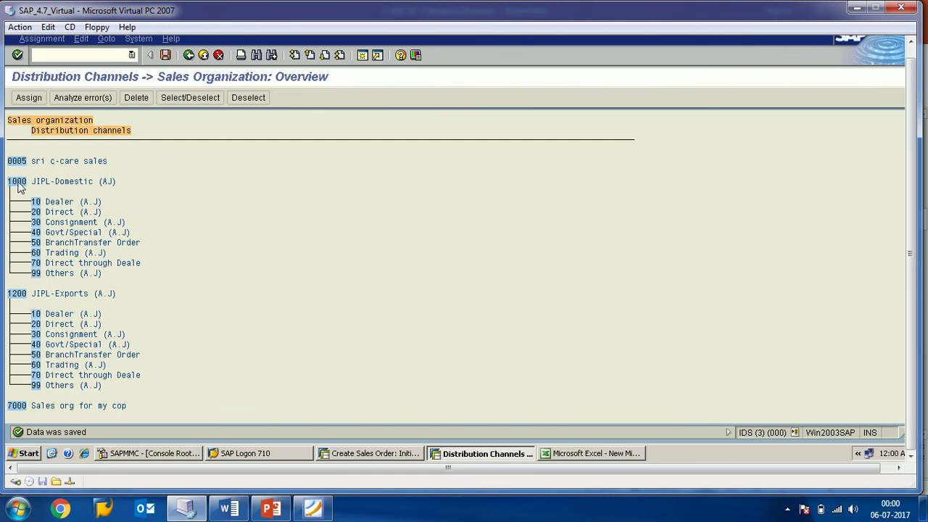
- View the distribution channels that can be assigned to sales organization 1000, and return to the IMG without assigning any
{"action": "left_click", "coordinate": [29, 97]}
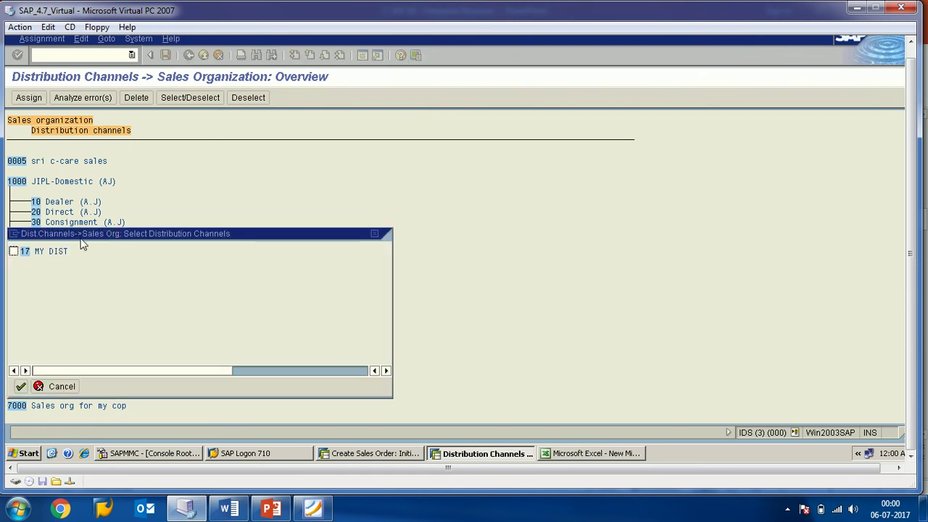
{"action": "left_click_drag", "start_coordinate": [80, 237], "coordinate": [207, 225]}
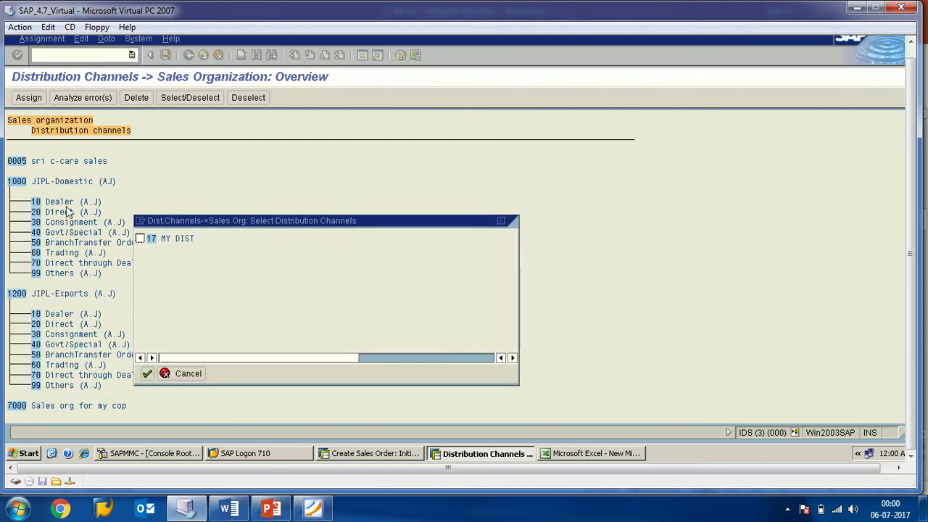
{"action": "left_click", "coordinate": [501, 221]}
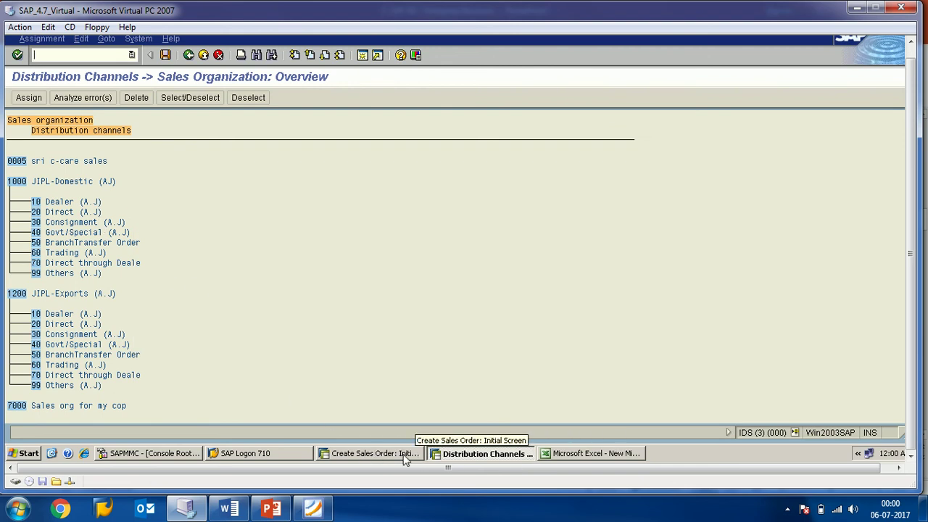
{"action": "left_click", "coordinate": [189, 55]}
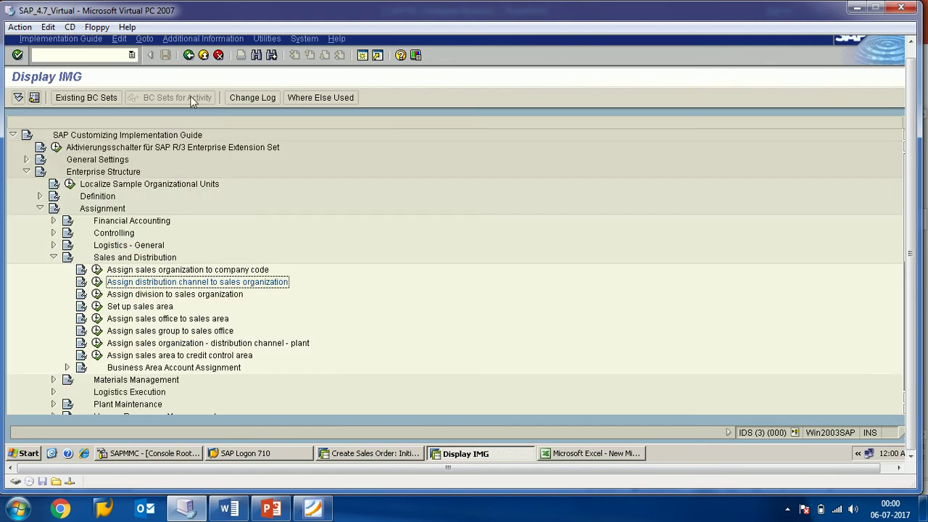
- Restart customizing with /NSPRO and expand Enterprise Structure in the SAP Reference IMG
{"action": "left_click", "coordinate": [132, 56]}
{"action": "left_click", "coordinate": [105, 68]}
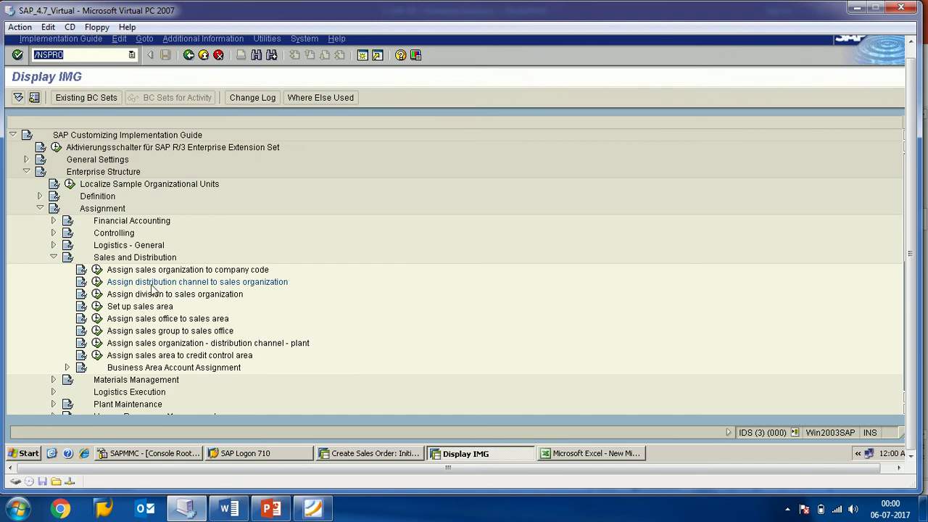
{"action": "left_click", "coordinate": [18, 55]}
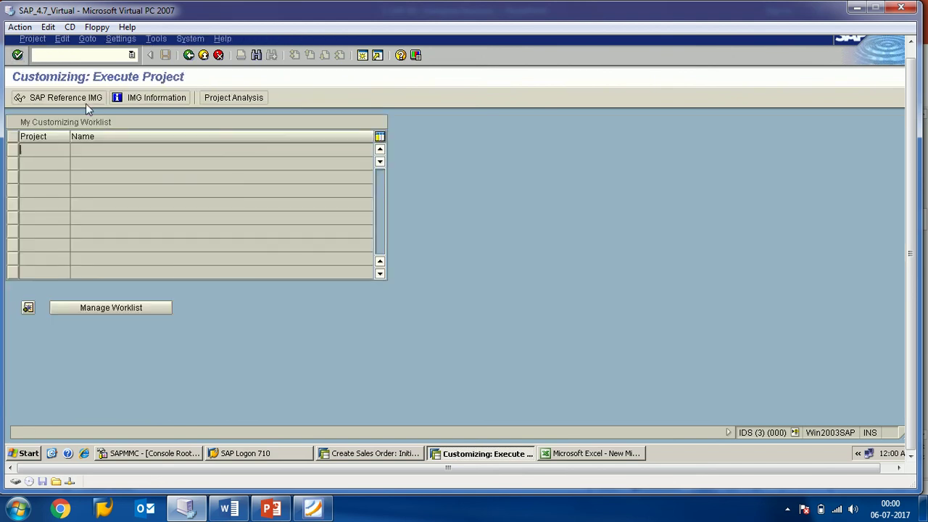
{"action": "left_click", "coordinate": [65, 97]}
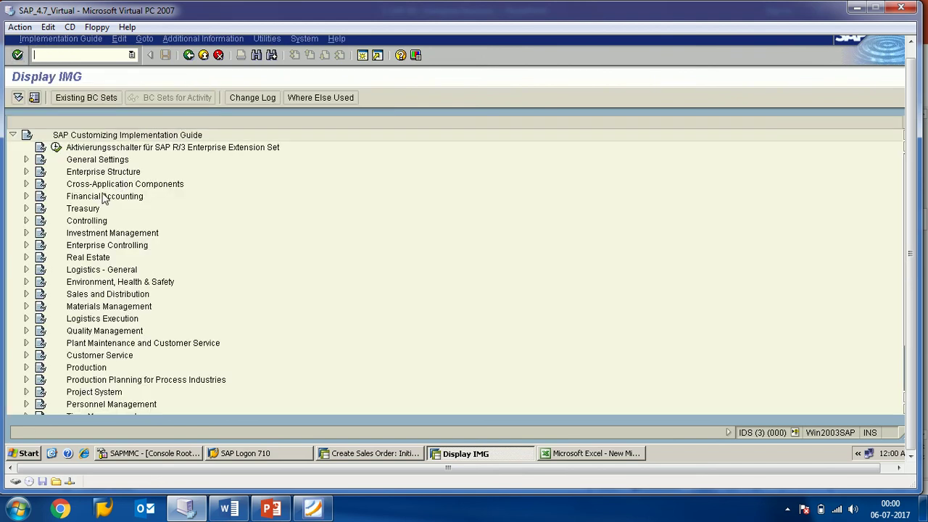
{"action": "left_click", "coordinate": [94, 172]}
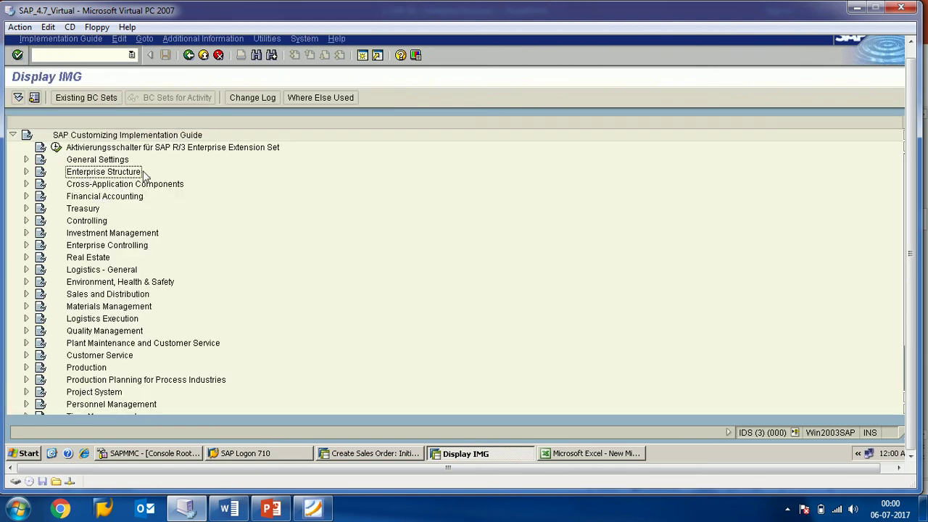
{"action": "left_click", "coordinate": [27, 172]}
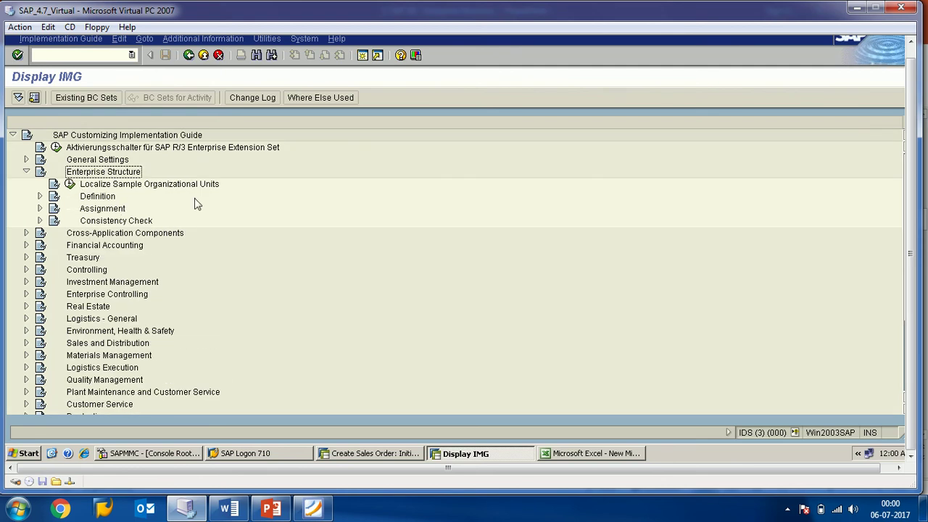
- Expand Definition with its Sales and Distribution and Logistics - General nodes, and select the activity for defining, copying, deleting and checking divisions
{"action": "left_click", "coordinate": [102, 196]}
{"action": "left_click", "coordinate": [40, 196]}
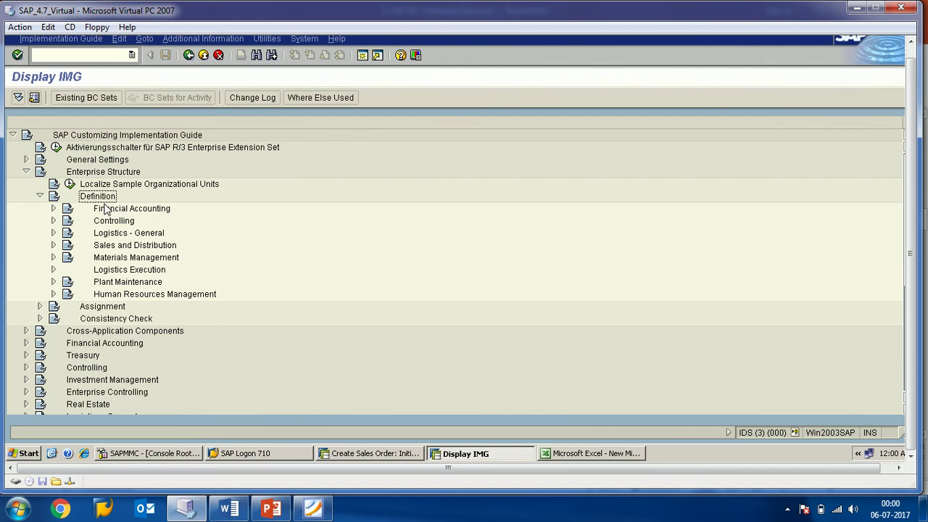
{"action": "left_click", "coordinate": [125, 246]}
{"action": "left_click", "coordinate": [54, 245]}
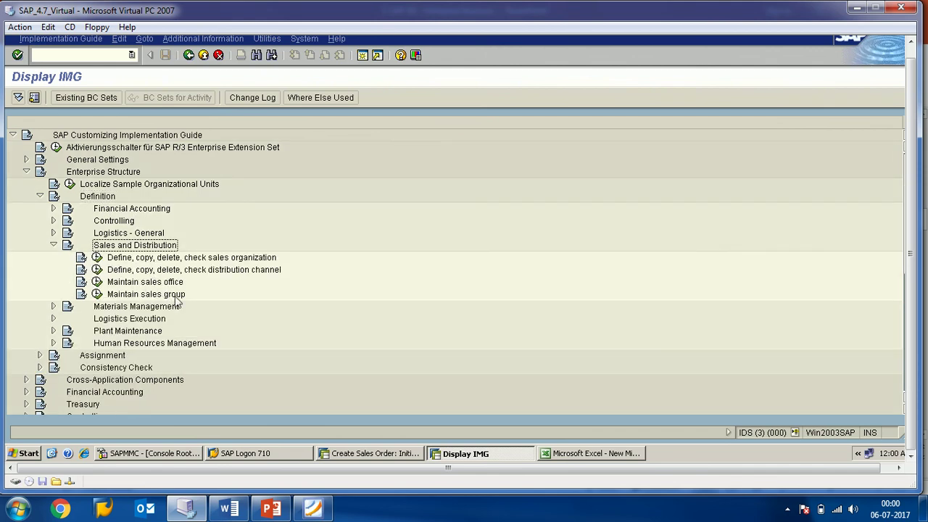
{"action": "left_click", "coordinate": [114, 321]}
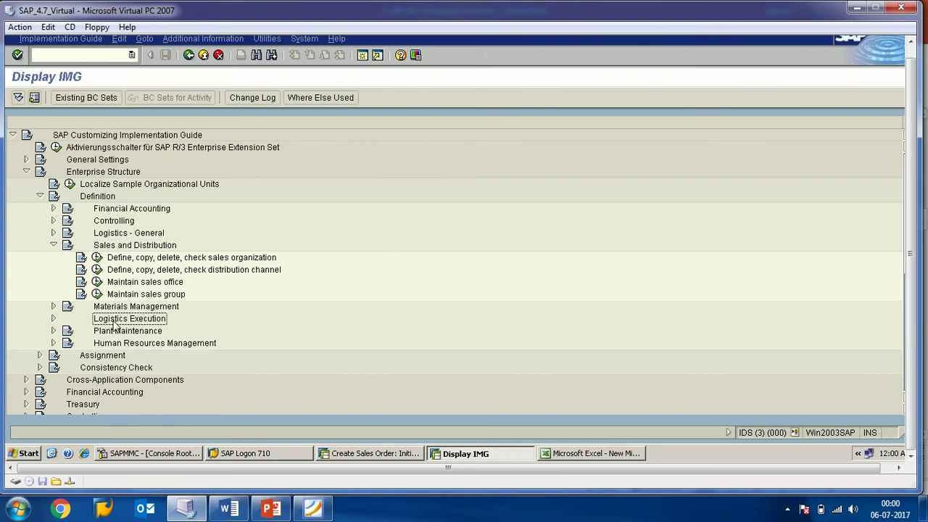
{"action": "left_click", "coordinate": [114, 234]}
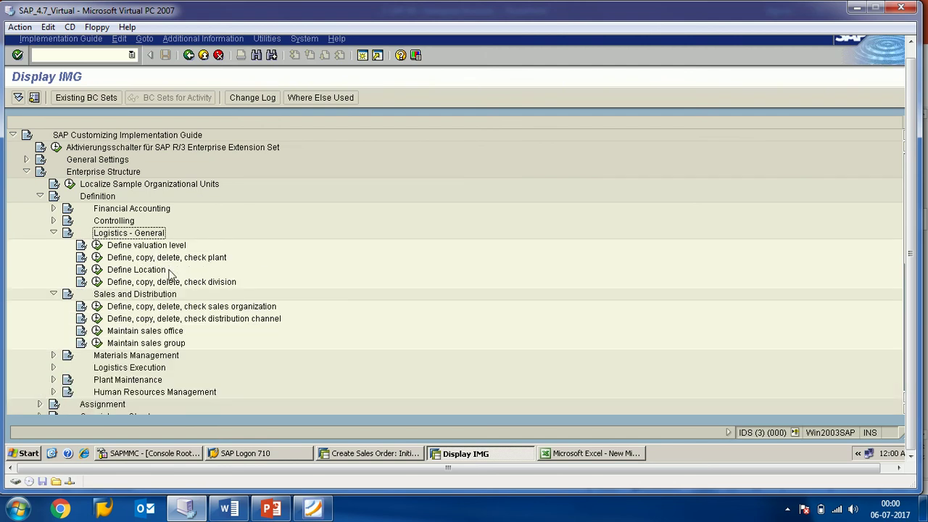
{"action": "left_click", "coordinate": [193, 283]}
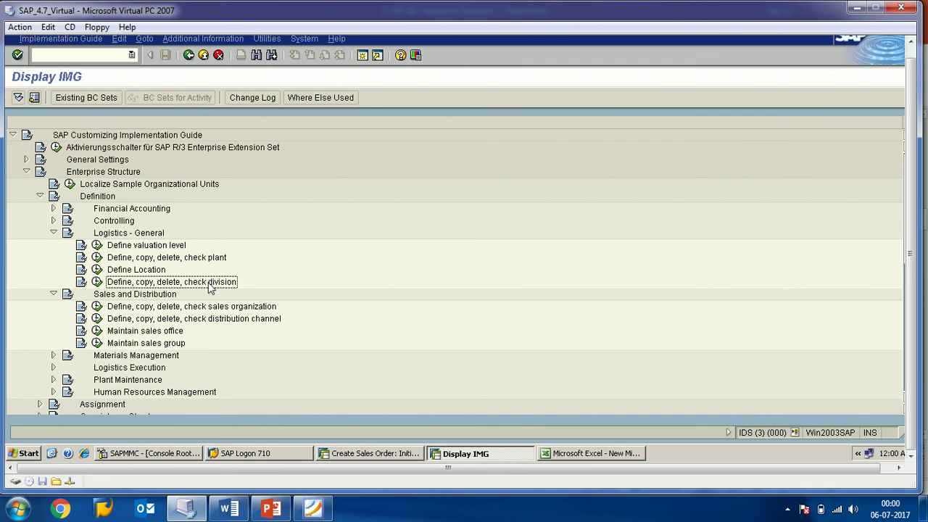
{"action": "left_click", "coordinate": [153, 234]}
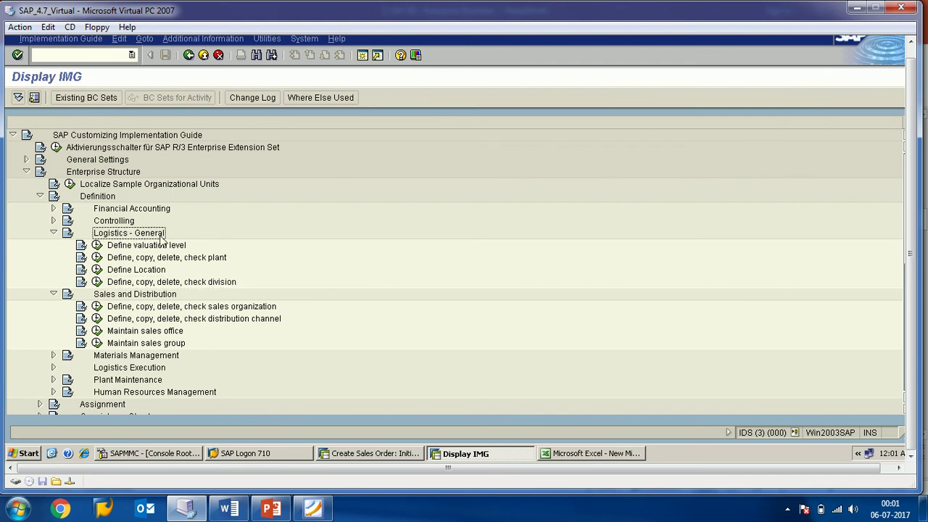
{"action": "left_click", "coordinate": [200, 285]}
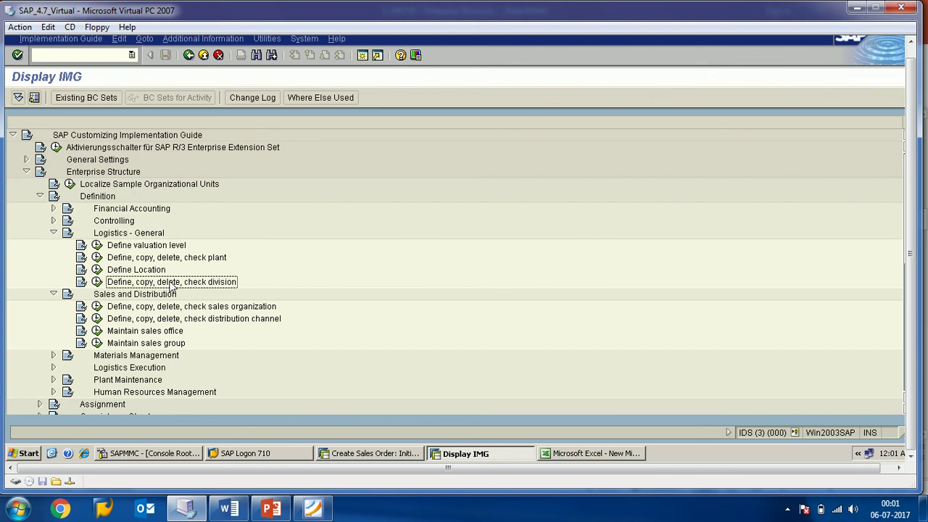
{"action": "left_click", "coordinate": [197, 260]}
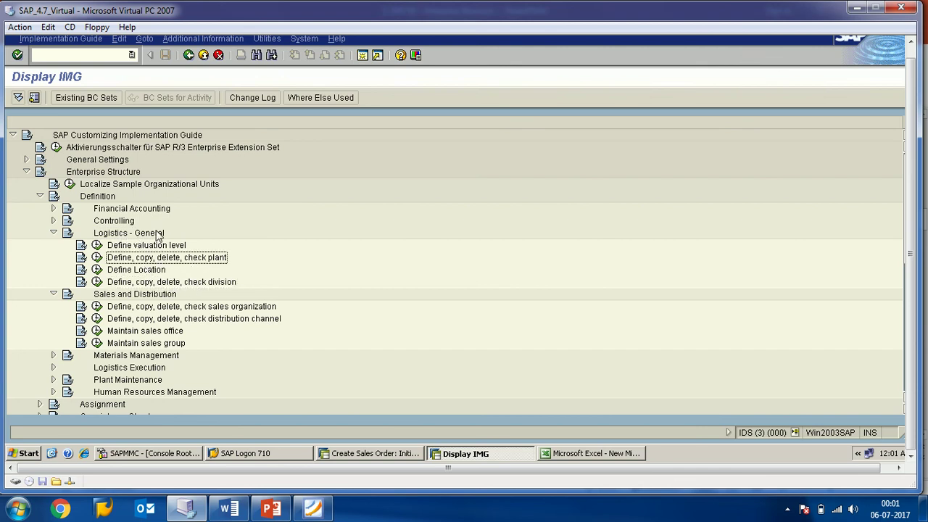
{"action": "left_click", "coordinate": [180, 283]}
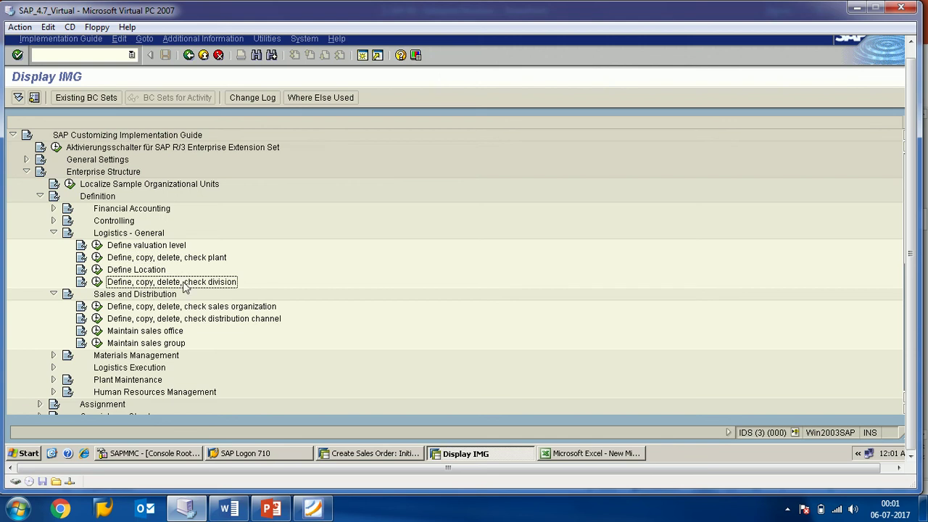
- Switch to PowerPoint to review the division component on the Sales Area slide, and return to the SAP virtual machine
{"action": "left_click", "coordinate": [271, 508]}
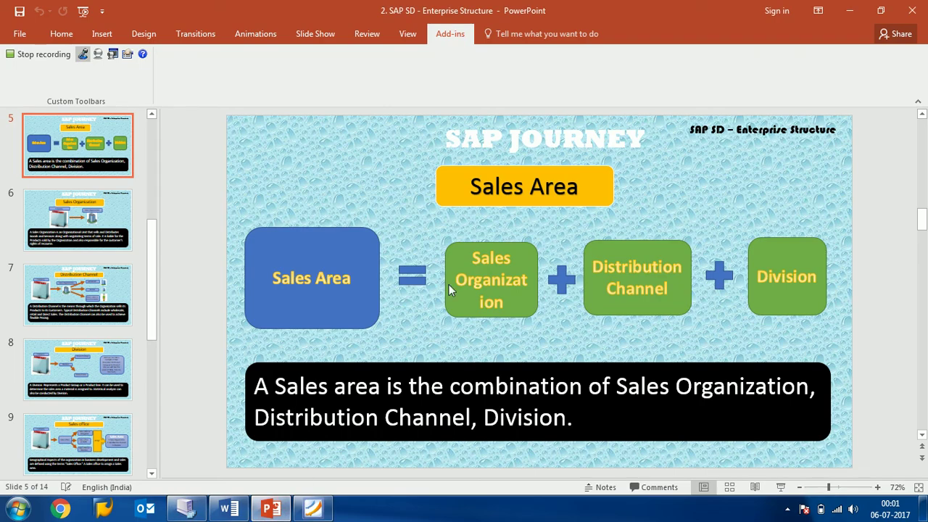
{"action": "left_click_drag", "start_coordinate": [757, 280], "coordinate": [805, 282]}
{"action": "left_click", "coordinate": [692, 210]}
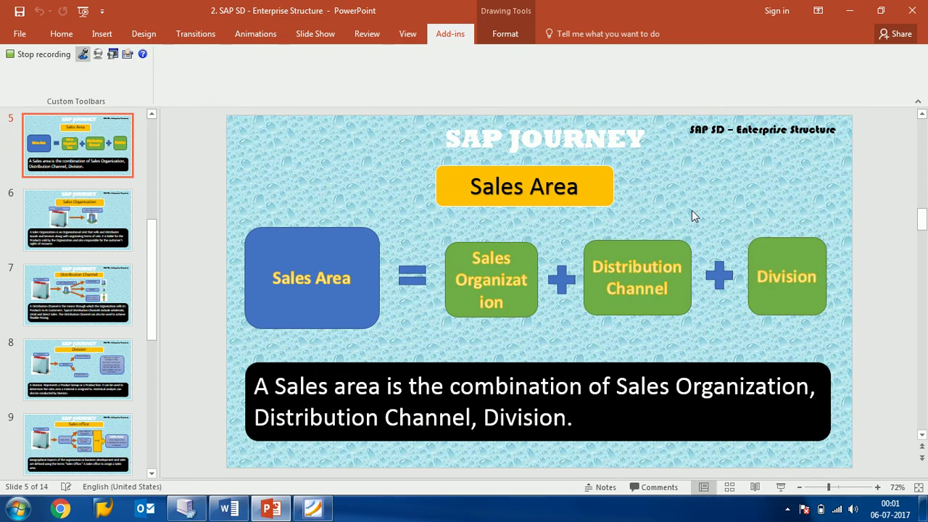
{"action": "left_click", "coordinate": [204, 510]}
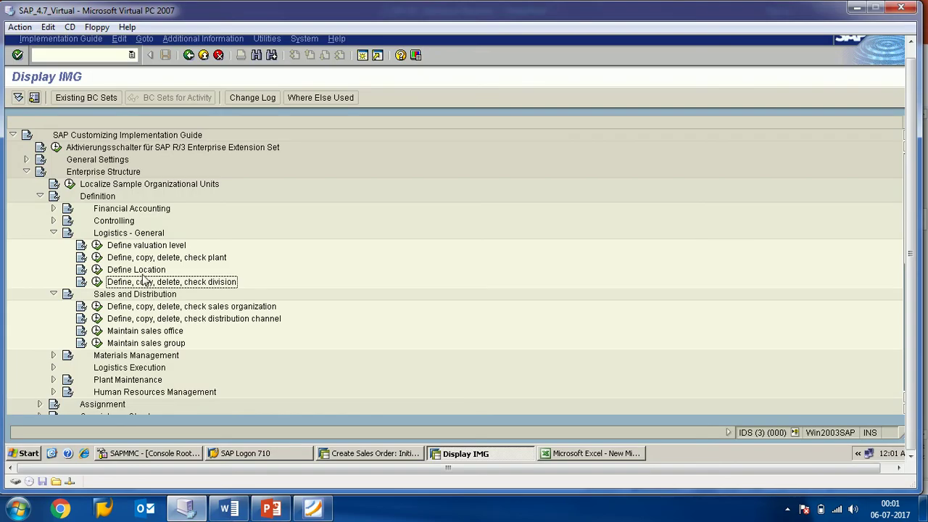
- Define a new division MD with the name MY DIVI and save it
{"action": "left_click", "coordinate": [95, 281]}
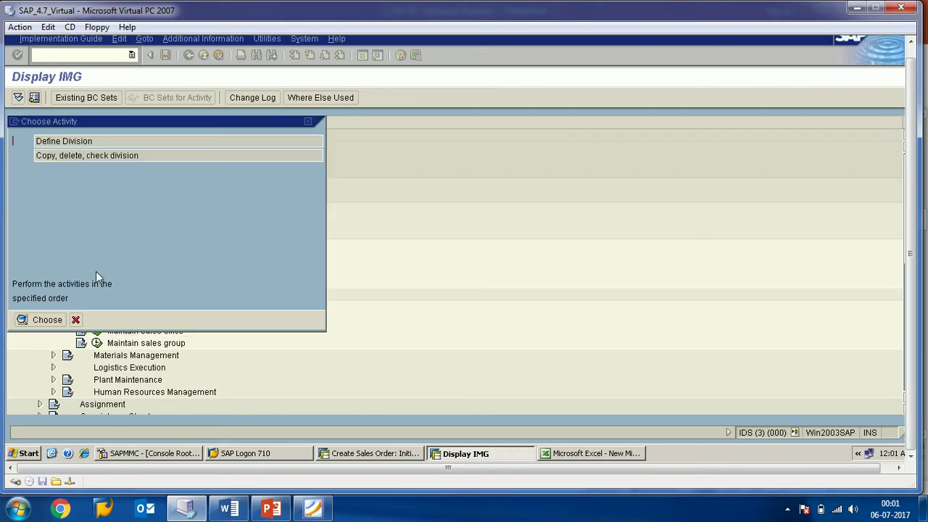
{"action": "left_click_drag", "start_coordinate": [94, 124], "coordinate": [198, 130]}
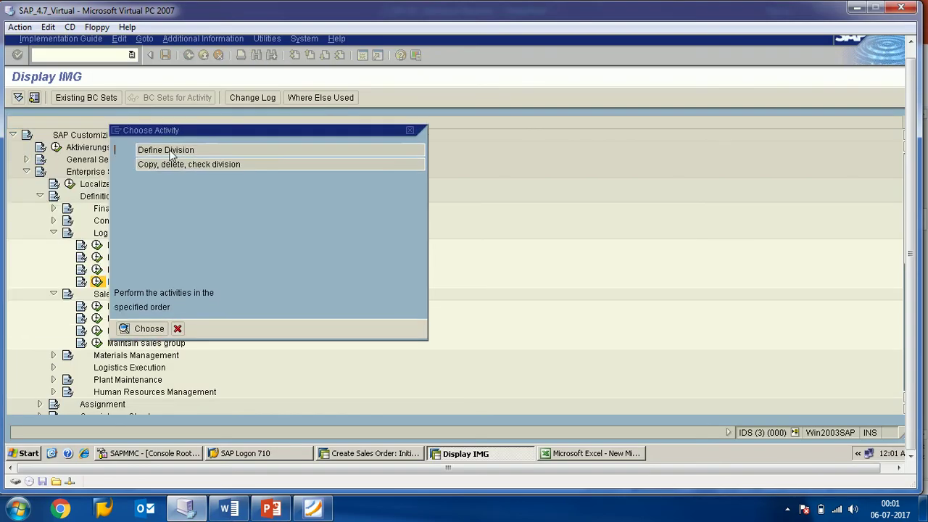
{"action": "double_click", "coordinate": [170, 150]}
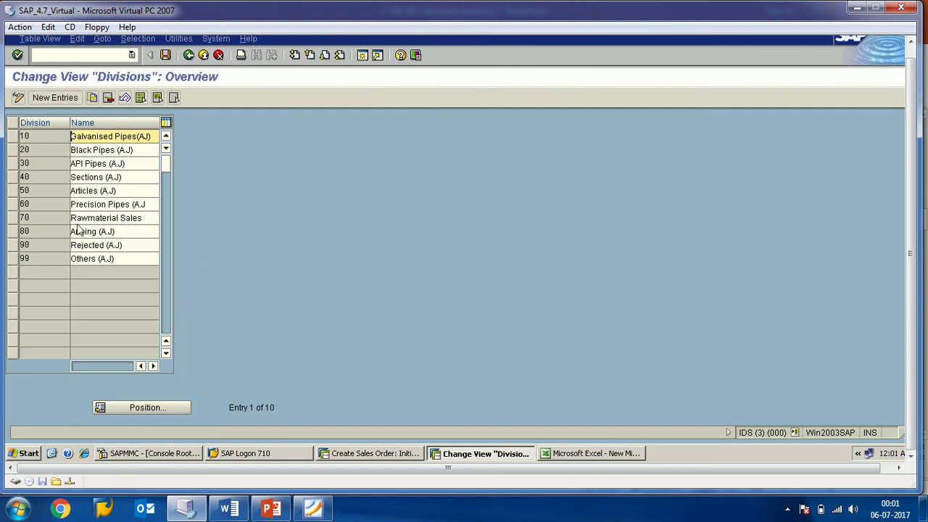
{"action": "left_click", "coordinate": [57, 98]}
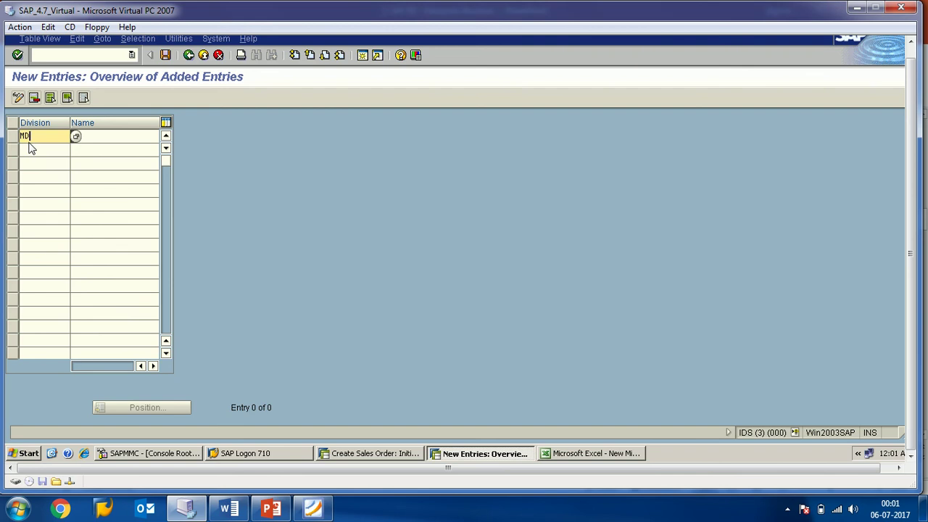
{"action": "left_click", "coordinate": [104, 143]}
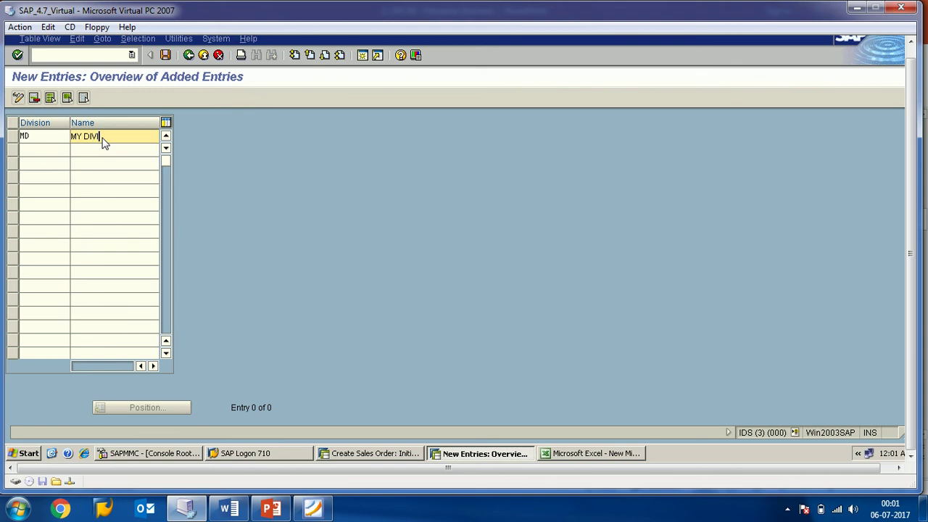
{"action": "left_click", "coordinate": [165, 56]}
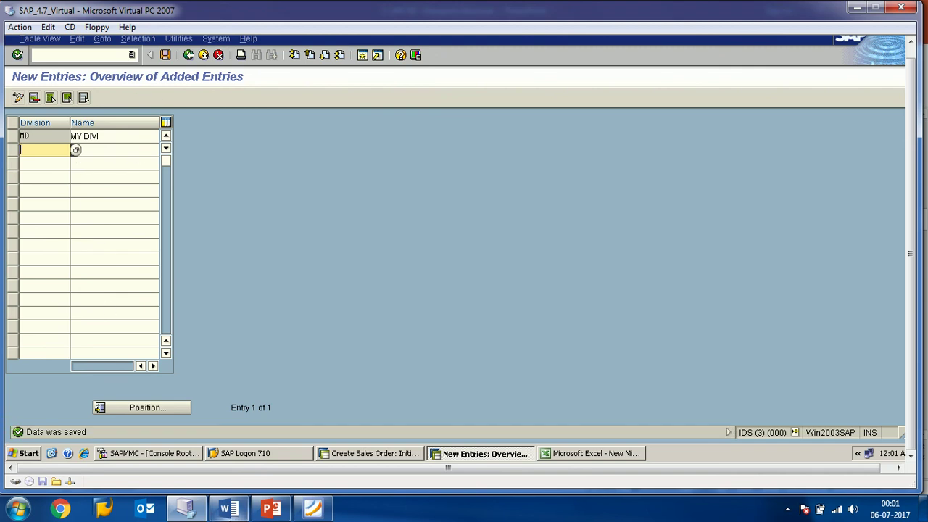
- Switch to Word to review the sales area line in the organization unit list, and minimize the document to return to SAP
{"action": "left_click", "coordinate": [229, 507]}
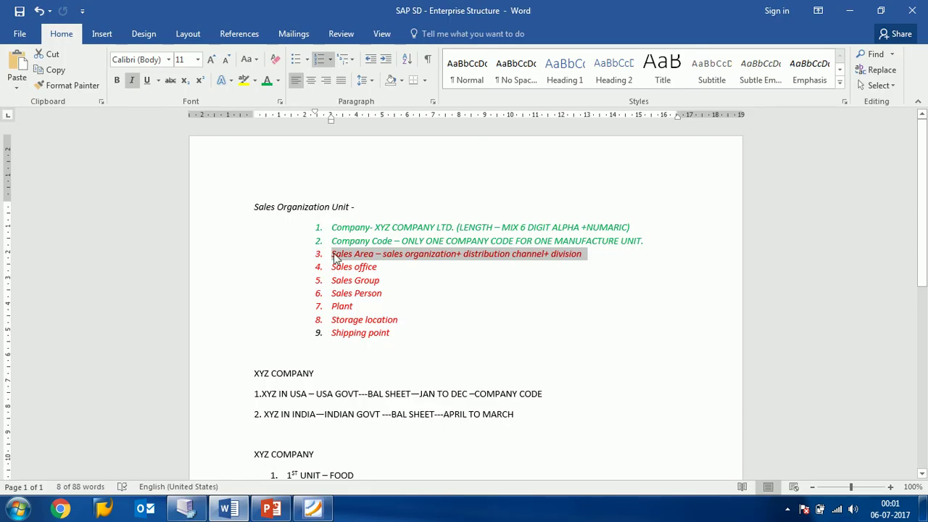
{"action": "left_click", "coordinate": [438, 259]}
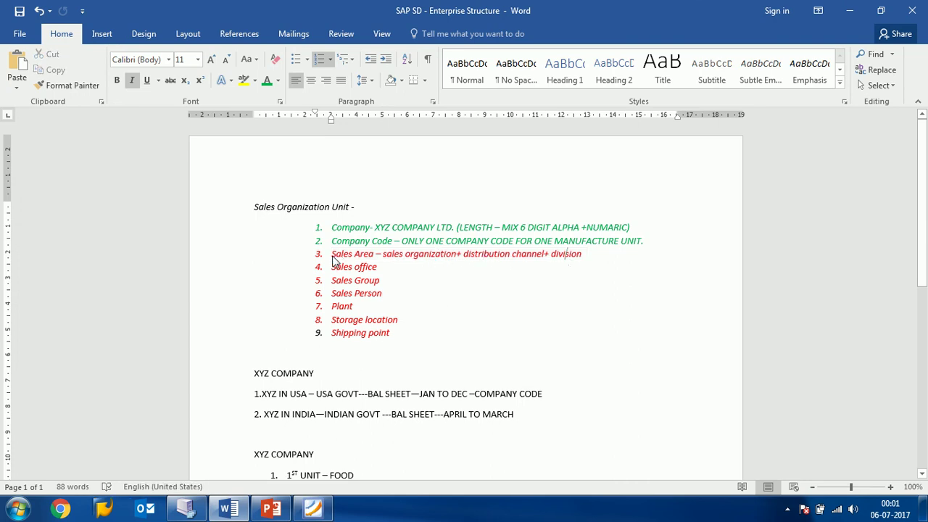
{"action": "left_click_drag", "start_coordinate": [336, 259], "coordinate": [575, 263]}
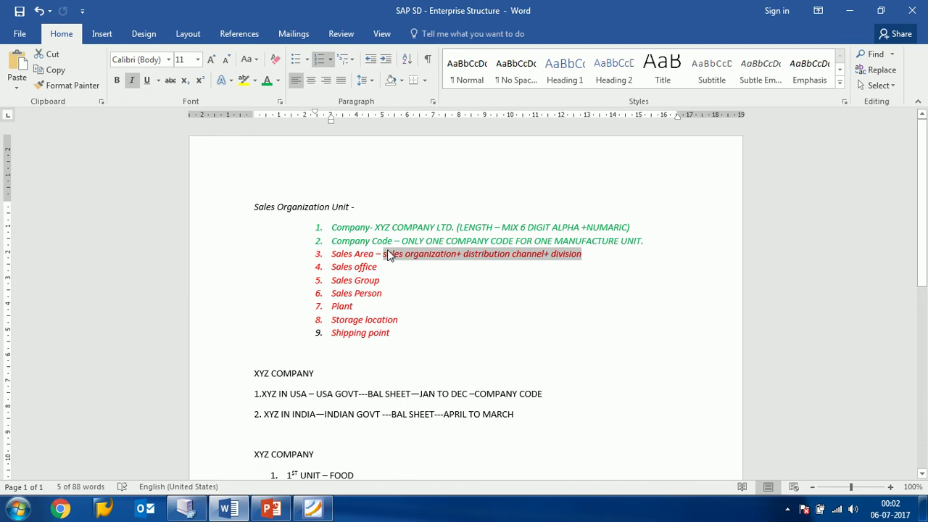
{"action": "left_click", "coordinate": [850, 11]}
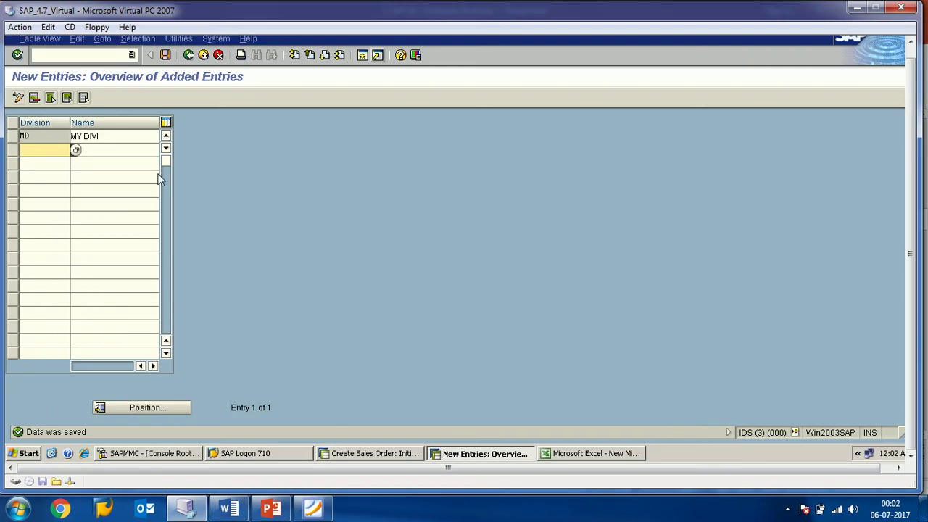
- Return to the IMG, collapse Definition, and expand Sales and Distribution under Assignment
{"action": "left_click", "coordinate": [189, 55]}
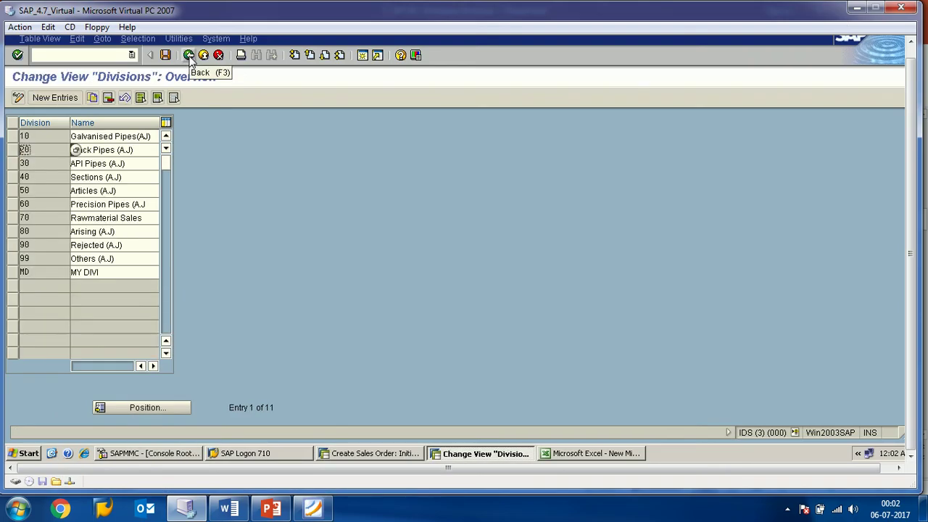
{"action": "left_click", "coordinate": [188, 55]}
{"action": "left_click", "coordinate": [307, 121]}
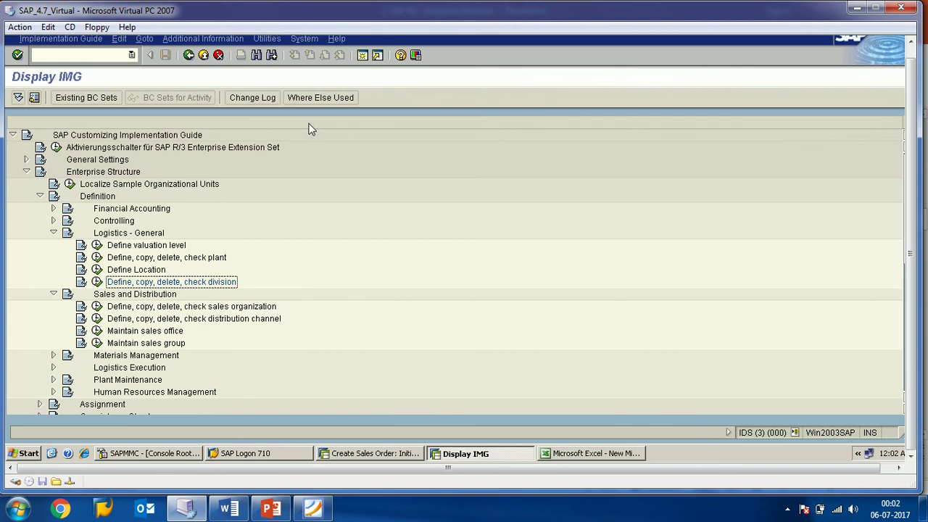
{"action": "left_click", "coordinate": [96, 197]}
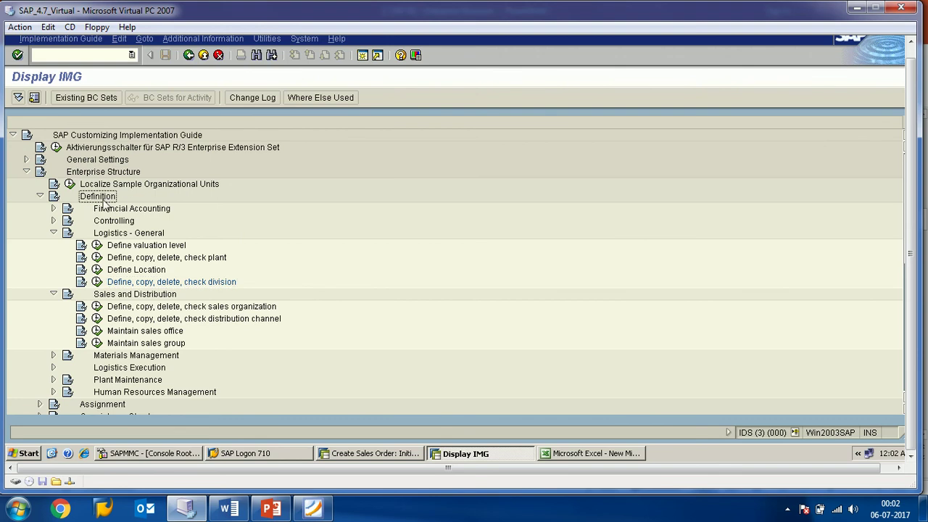
{"action": "left_click", "coordinate": [41, 197]}
{"action": "left_click", "coordinate": [86, 209]}
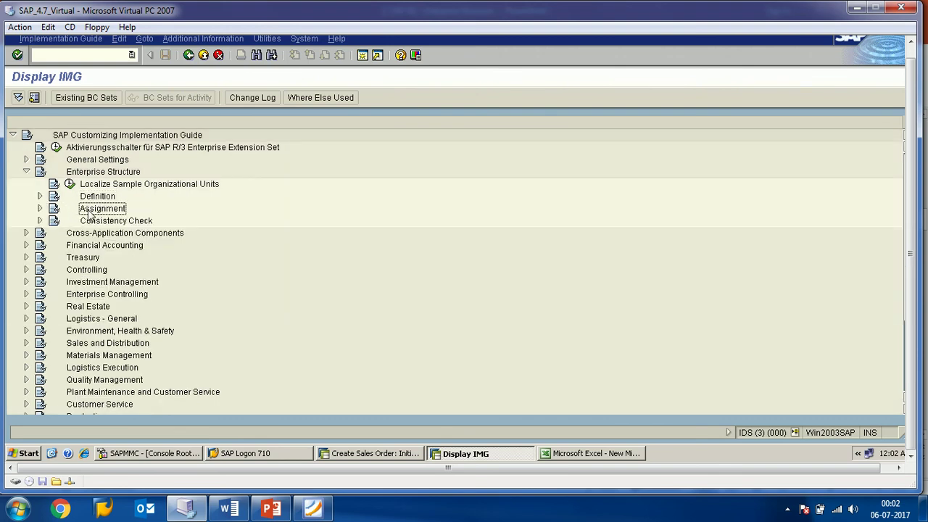
{"action": "left_click", "coordinate": [40, 208]}
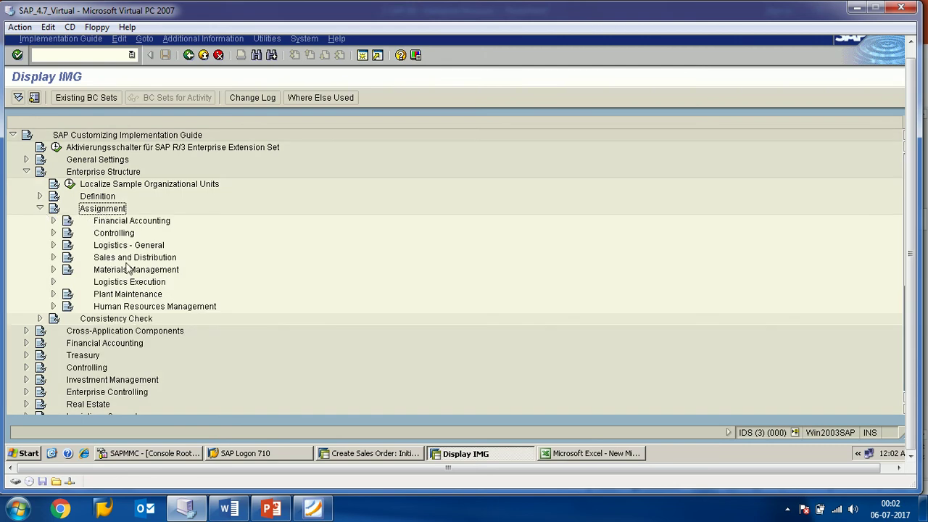
{"action": "left_click", "coordinate": [53, 258]}
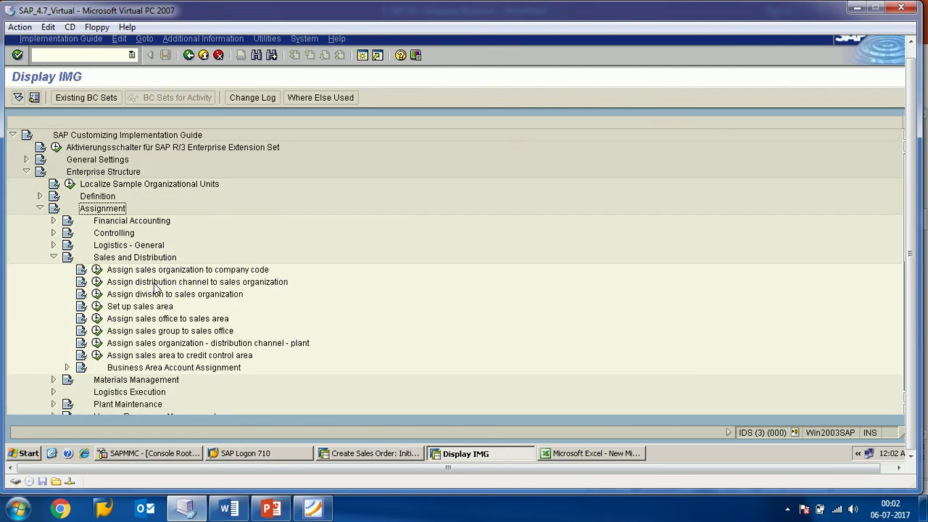
- View the overview of distribution channels assigned to sales organizations, and return to the IMG
{"action": "left_click", "coordinate": [234, 284]}
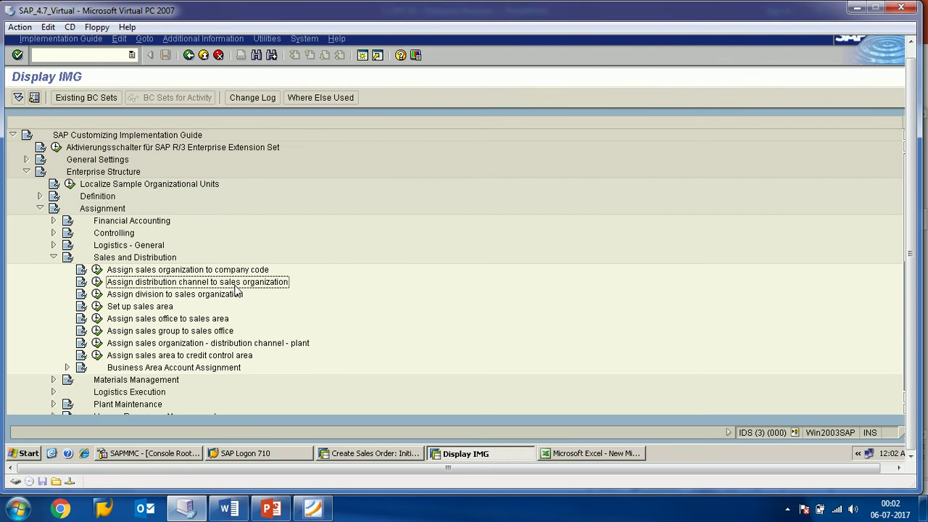
{"action": "left_click", "coordinate": [97, 282]}
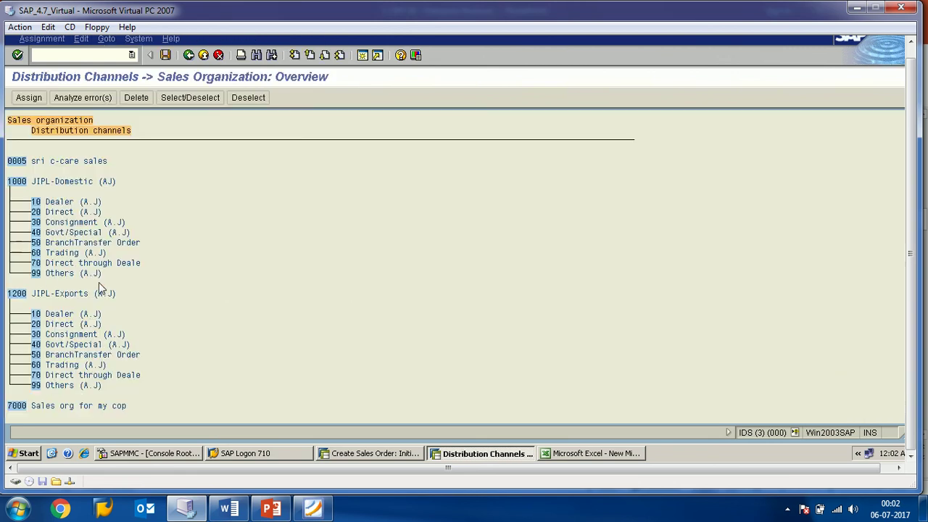
{"action": "left_click", "coordinate": [189, 55]}
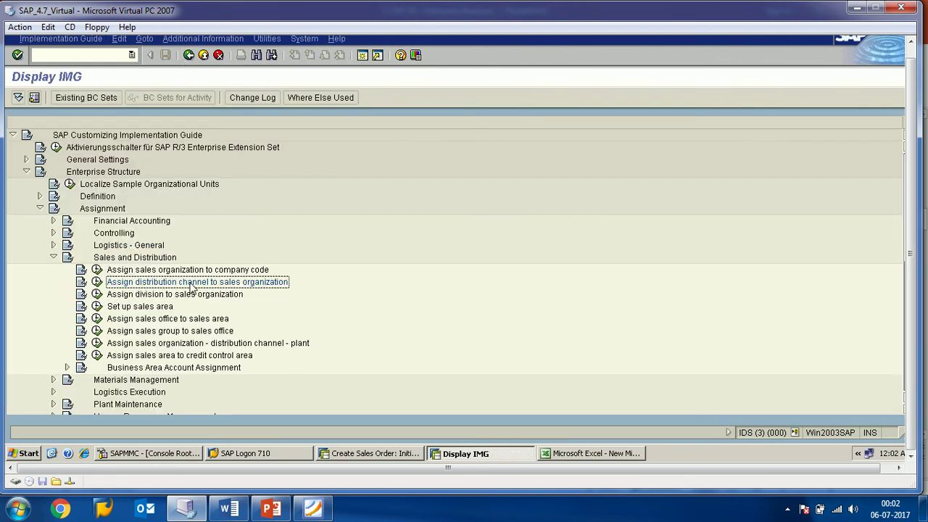
- Assign distribution channel 17 MY DIST to sales organization 7000, check the assignment in the overview, and save it
{"action": "left_click", "coordinate": [100, 283]}
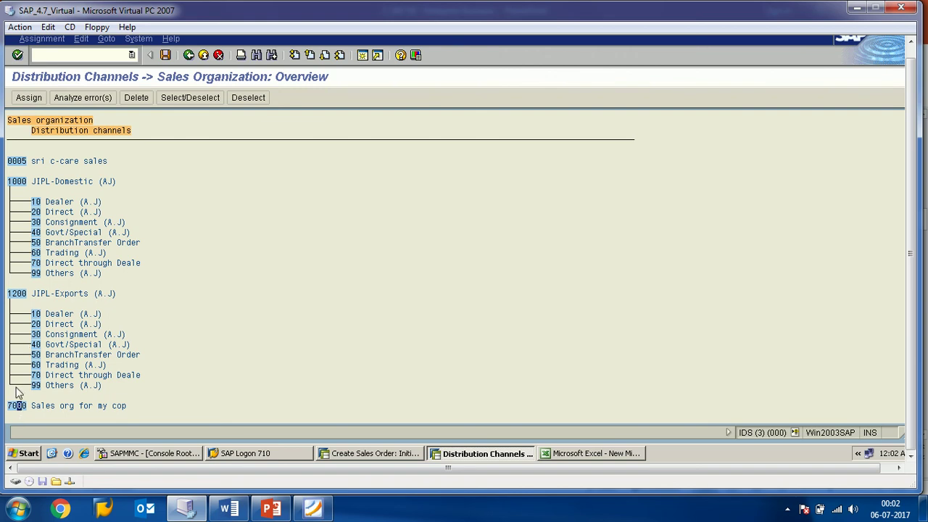
{"action": "left_click", "coordinate": [29, 97]}
{"action": "left_click_drag", "start_coordinate": [69, 124], "coordinate": [200, 136]}
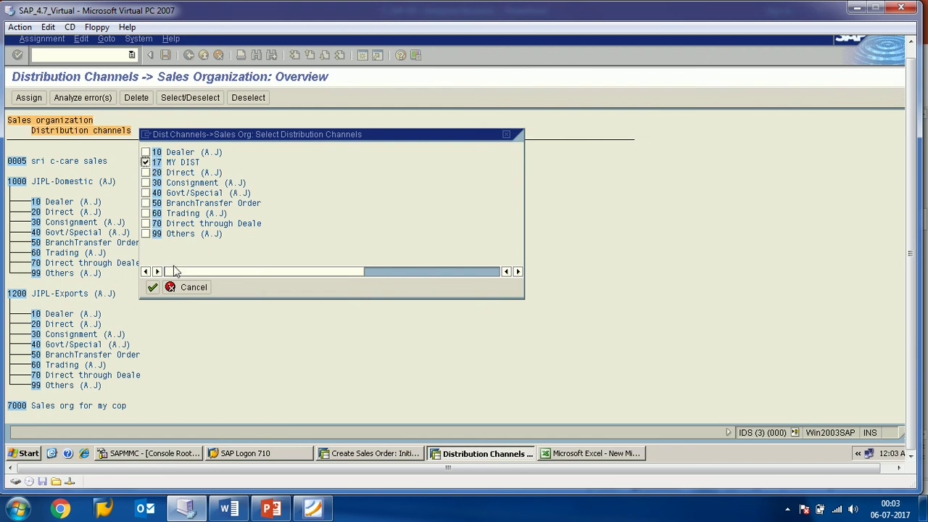
{"action": "left_click", "coordinate": [153, 289]}
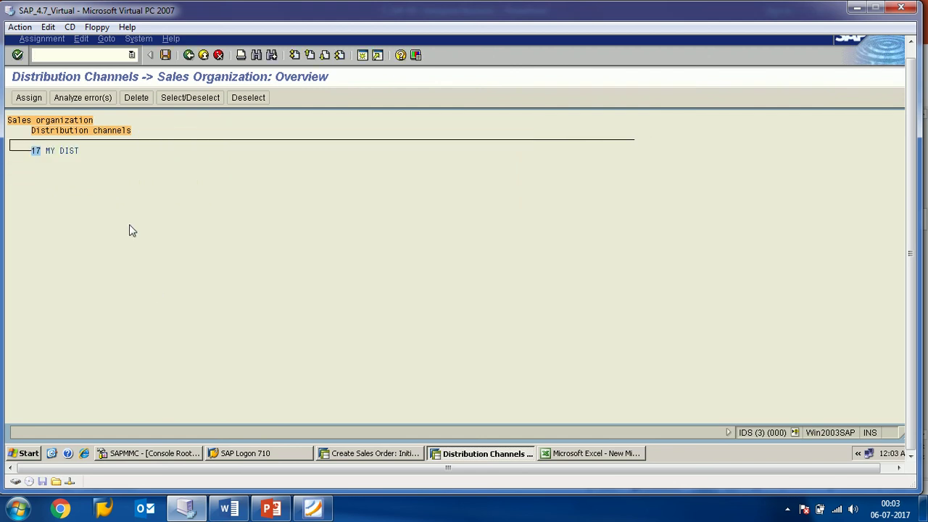
{"action": "left_click", "coordinate": [829, 469]}
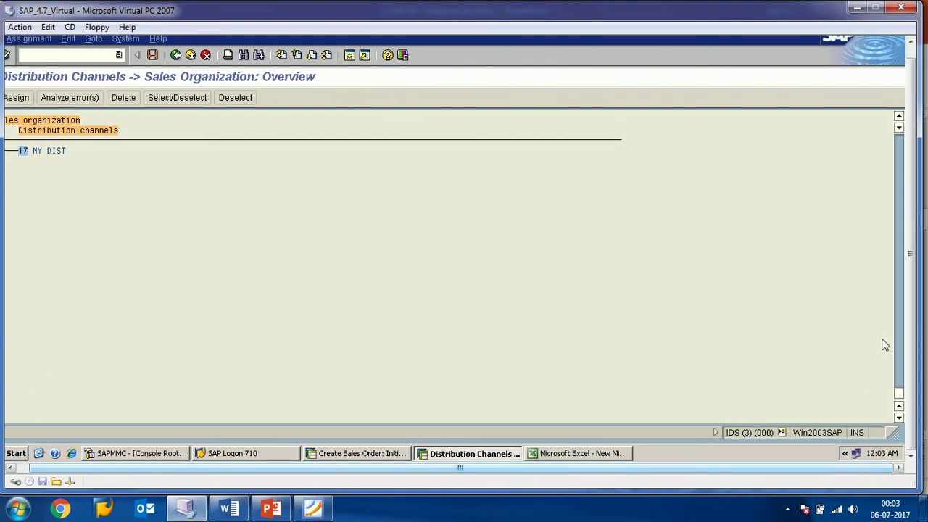
{"action": "left_click", "coordinate": [899, 117]}
{"action": "left_click", "coordinate": [899, 117]}
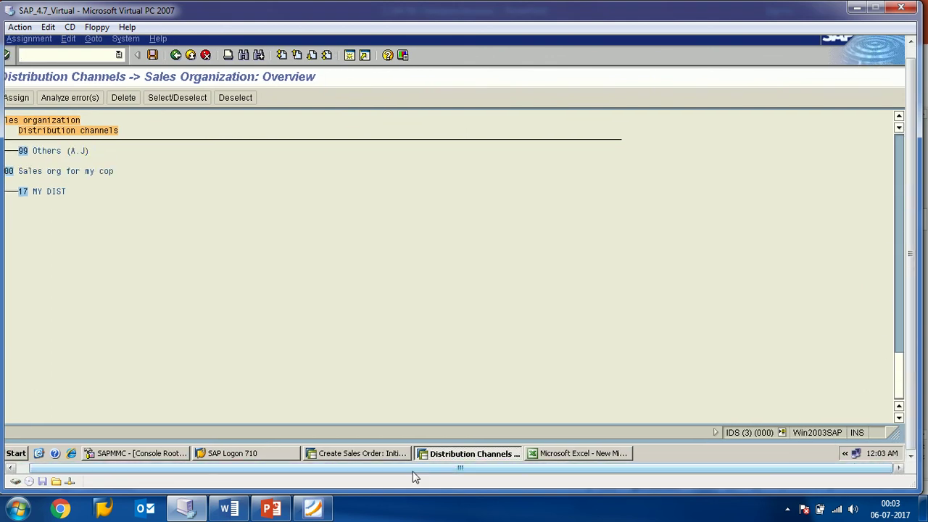
{"action": "left_click_drag", "start_coordinate": [414, 470], "coordinate": [307, 469]}
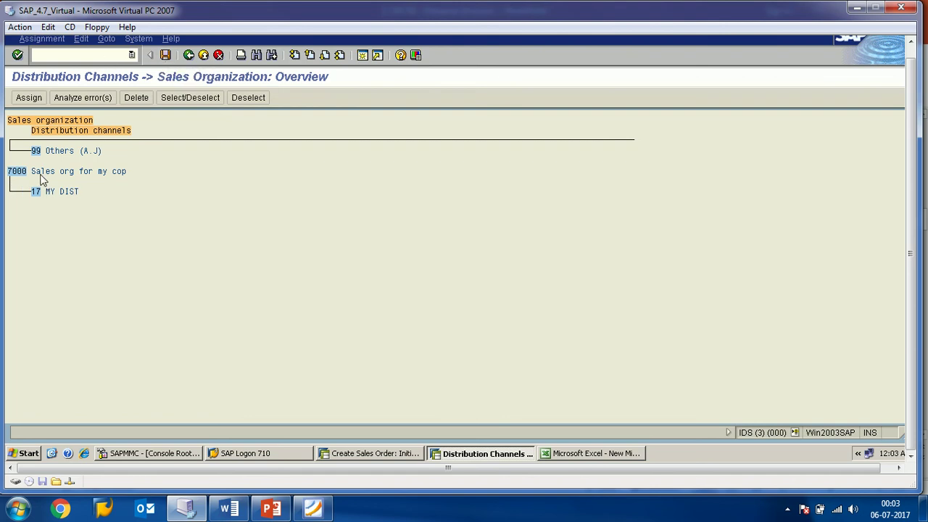
{"action": "left_click", "coordinate": [167, 56]}
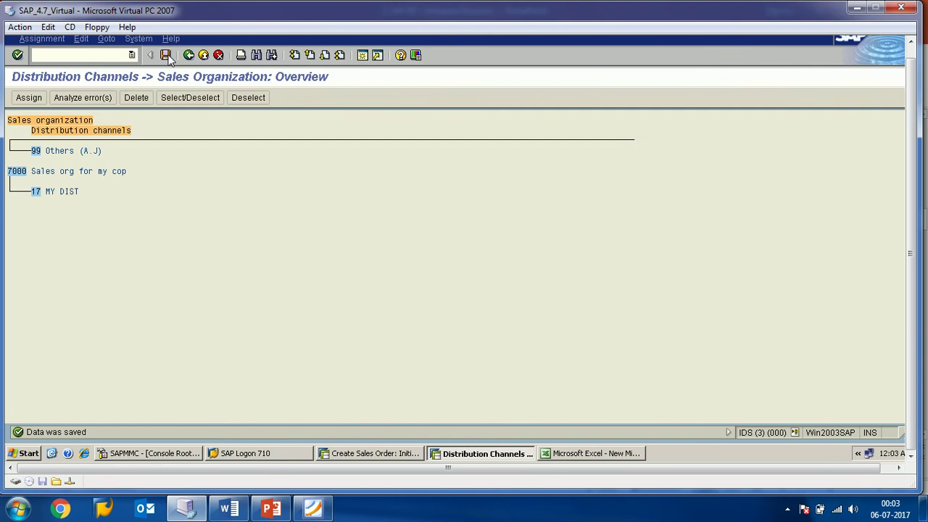
- In the Create Sales Order session, set the sales organization to 7000, view its available distribution channels, and close the list
{"action": "left_click", "coordinate": [357, 453]}
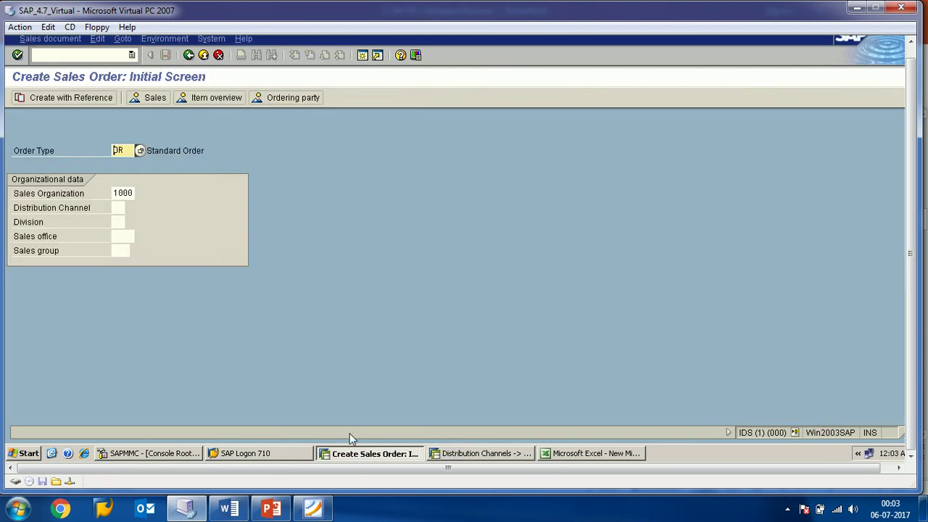
{"action": "left_click", "coordinate": [122, 193]}
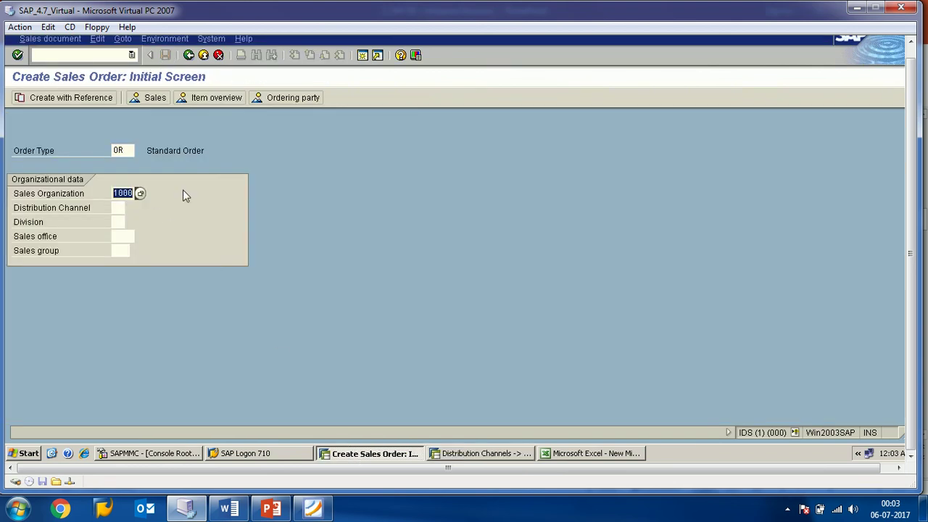
{"action": "type", "text": "7000"}
{"action": "left_click", "coordinate": [118, 209]}
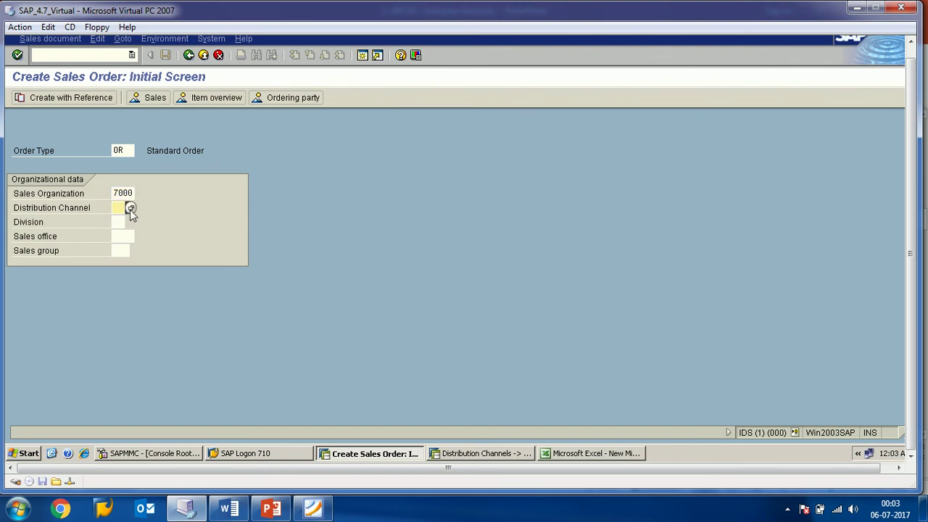
{"action": "left_click", "coordinate": [130, 209]}
{"action": "left_click_drag", "start_coordinate": [151, 78], "coordinate": [257, 95]}
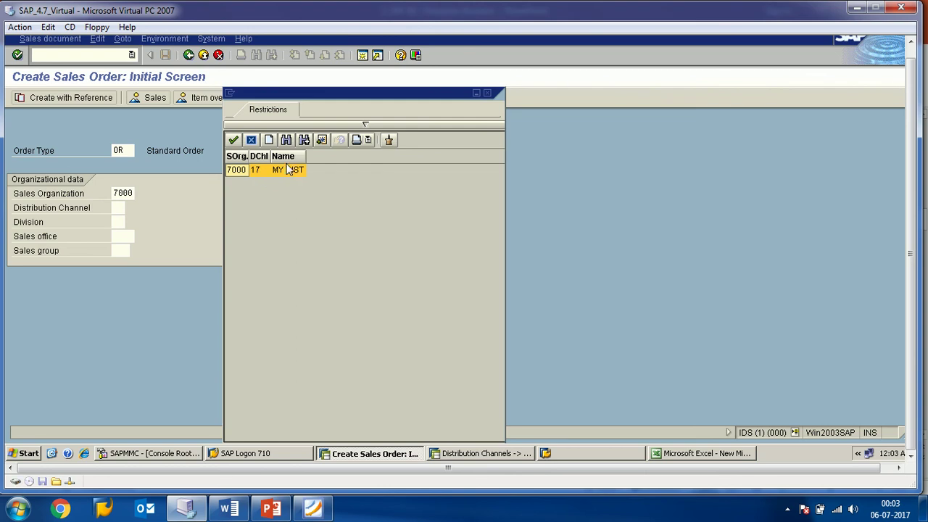
{"action": "left_click", "coordinate": [487, 92]}
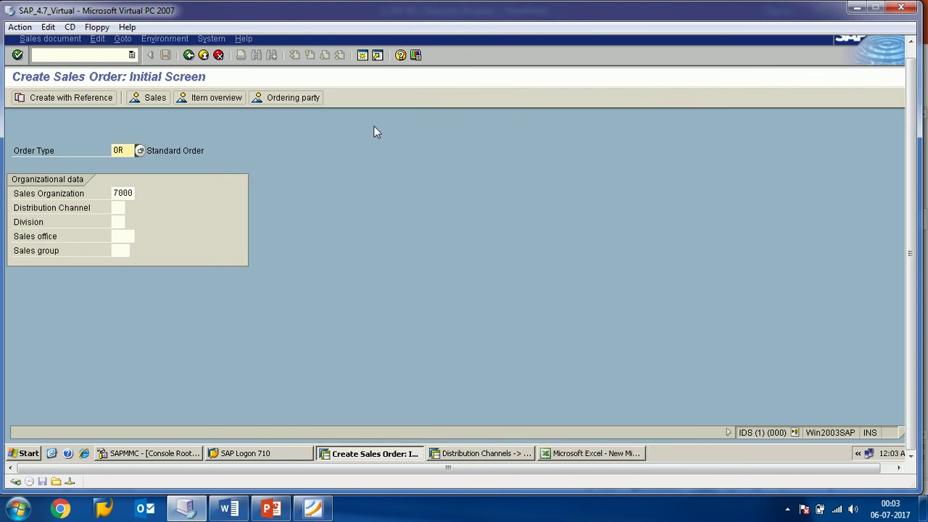
{"action": "double_click", "coordinate": [122, 193]}
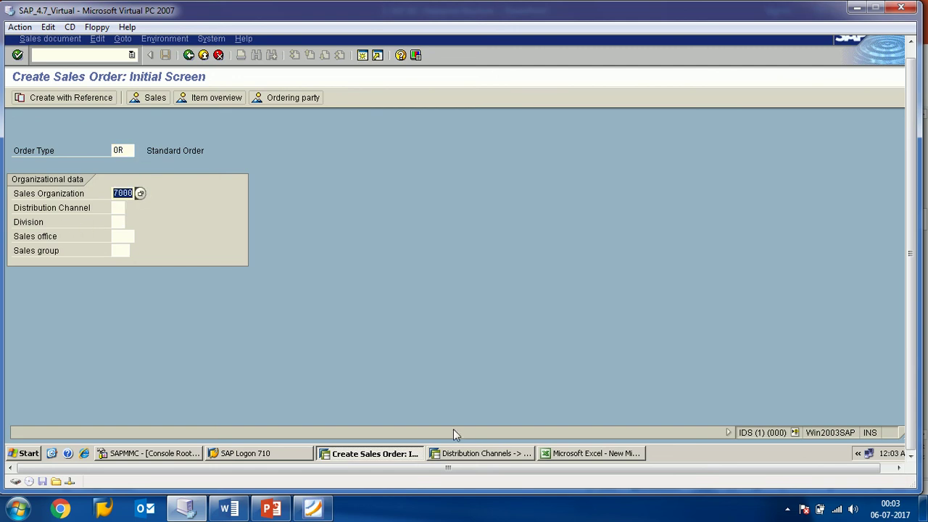
- Return from the distribution channel overview to the IMG and open the assignment of divisions to sales organizations
{"action": "left_click", "coordinate": [473, 453]}
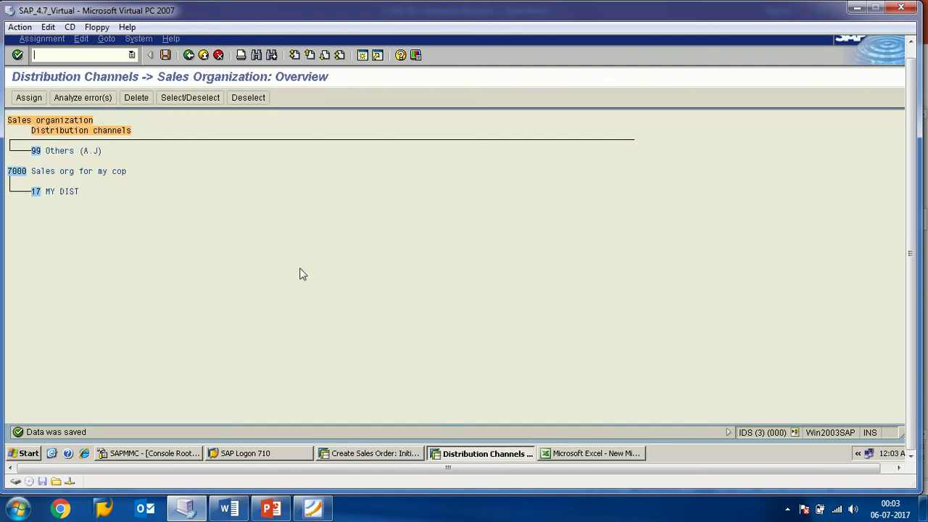
{"action": "left_click", "coordinate": [188, 55]}
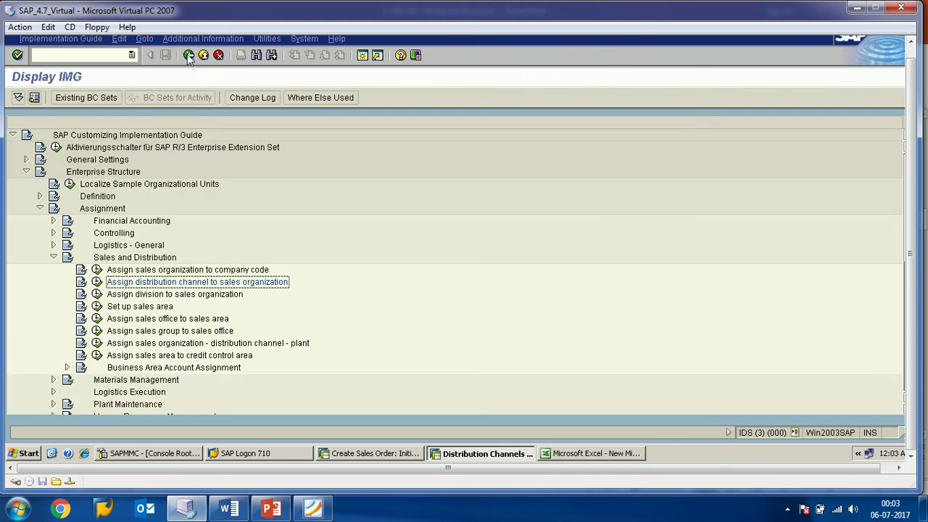
{"action": "left_click", "coordinate": [134, 296]}
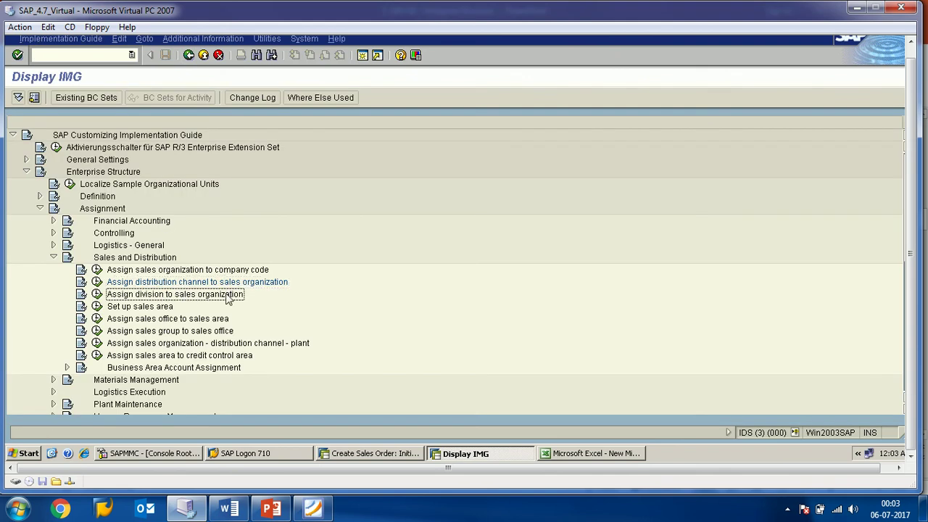
{"action": "left_click", "coordinate": [100, 210]}
{"action": "left_click", "coordinate": [123, 262]}
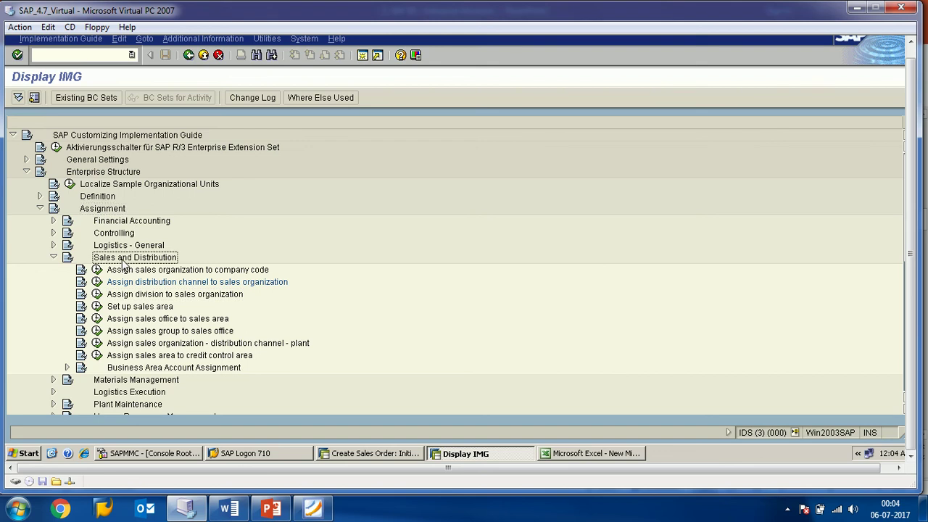
{"action": "left_click", "coordinate": [97, 295]}
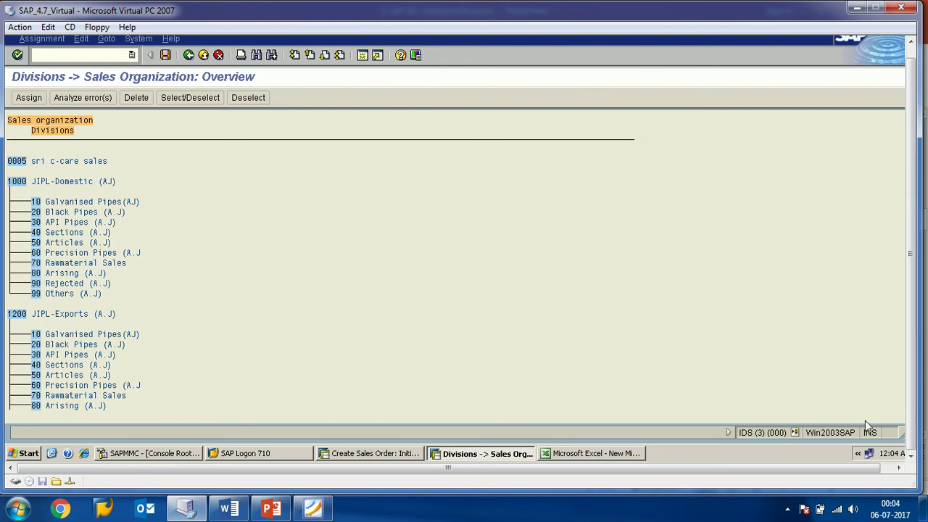
- Assign division MD MY DIVI to sales organization 7000, check the assignment in the overview, and save it
{"action": "left_click", "coordinate": [858, 468]}
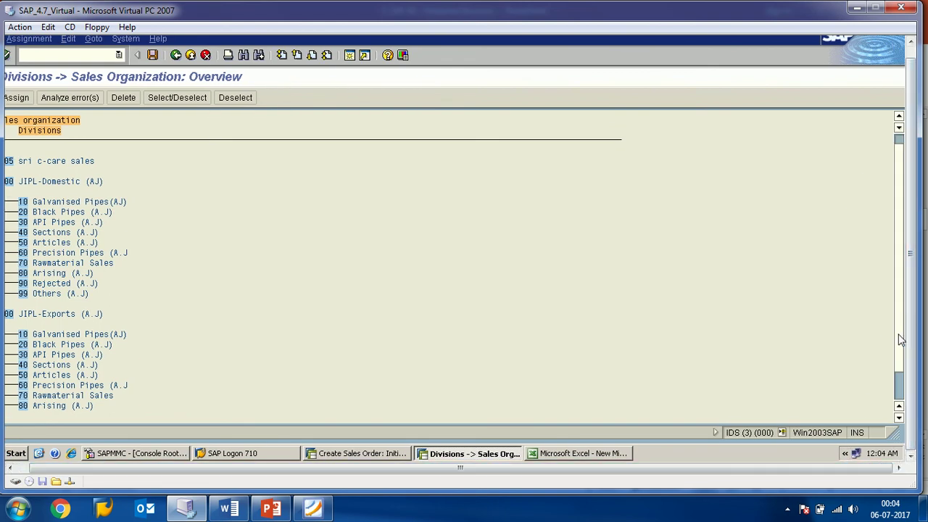
{"action": "scroll", "coordinate": [899, 340], "scroll_direction": "down", "scroll_amount": 2}
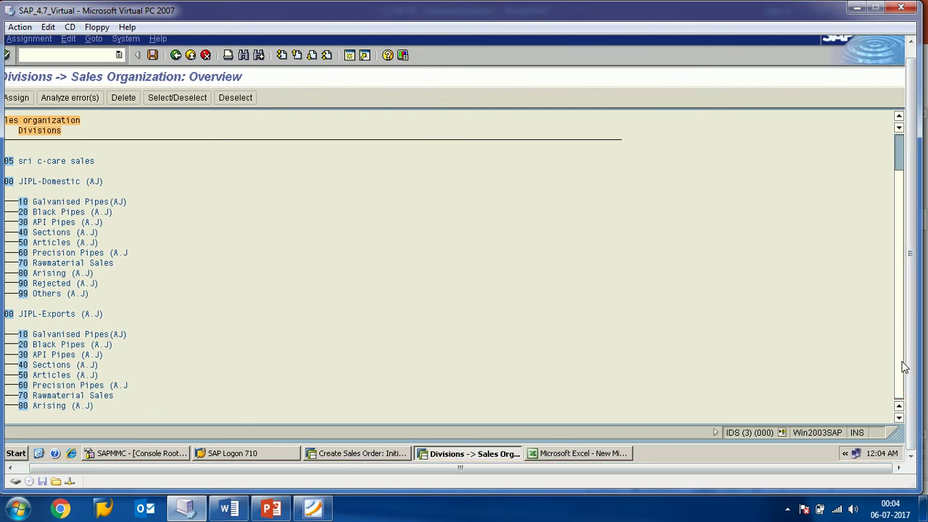
{"action": "left_click", "coordinate": [292, 470]}
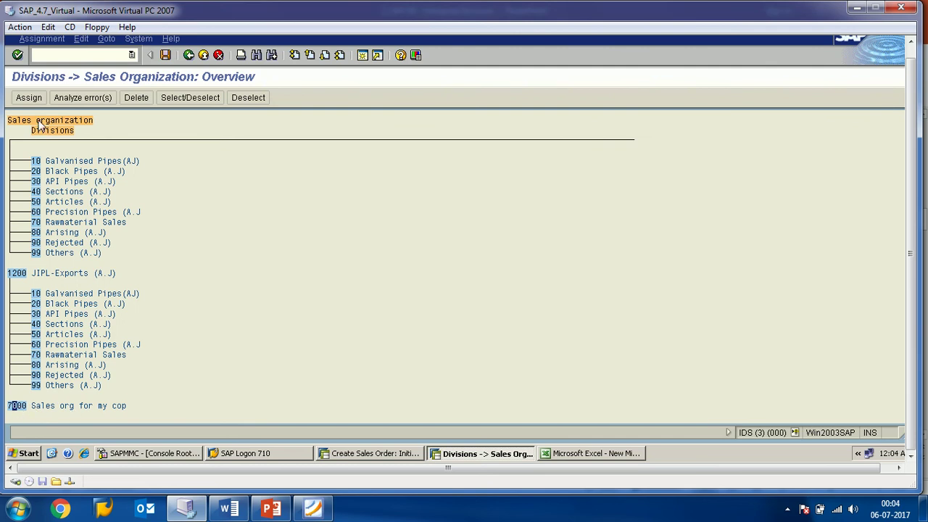
{"action": "left_click", "coordinate": [32, 99]}
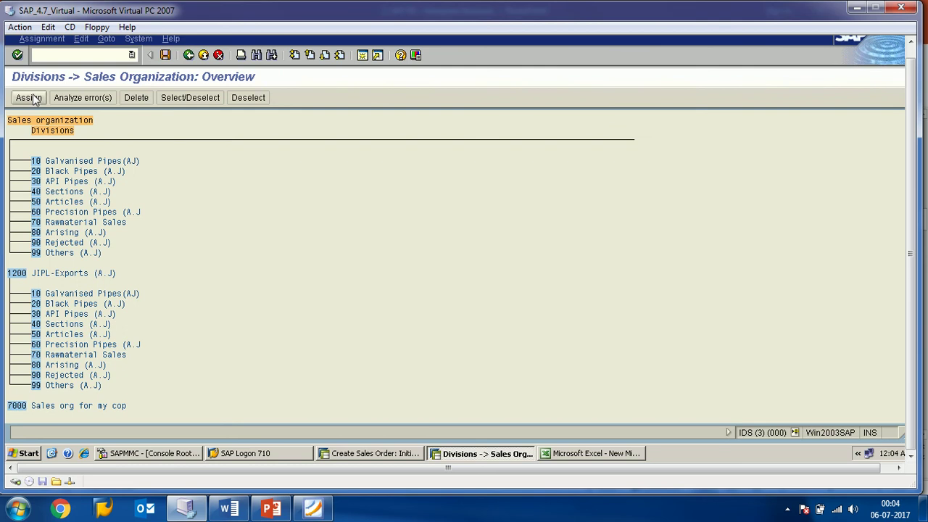
{"action": "left_click_drag", "start_coordinate": [75, 124], "coordinate": [282, 125]}
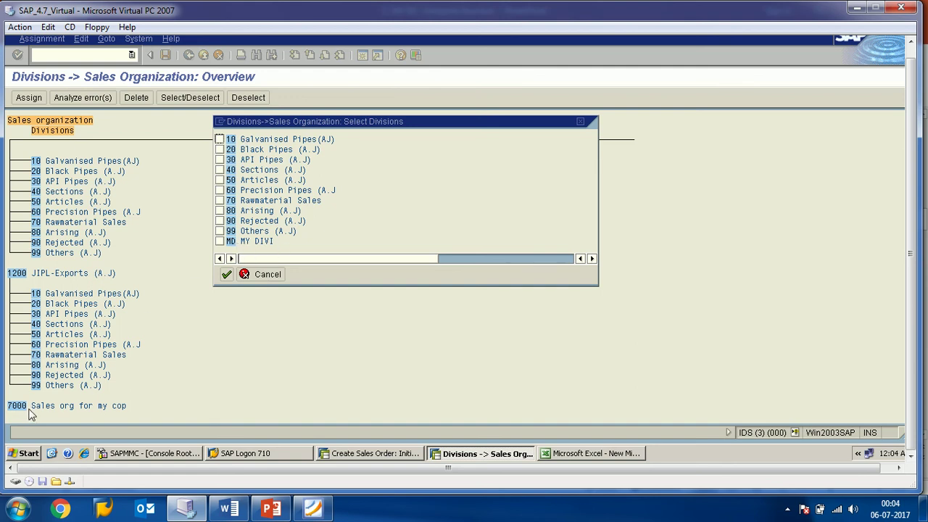
{"action": "left_click", "coordinate": [221, 242]}
{"action": "left_click", "coordinate": [226, 274]}
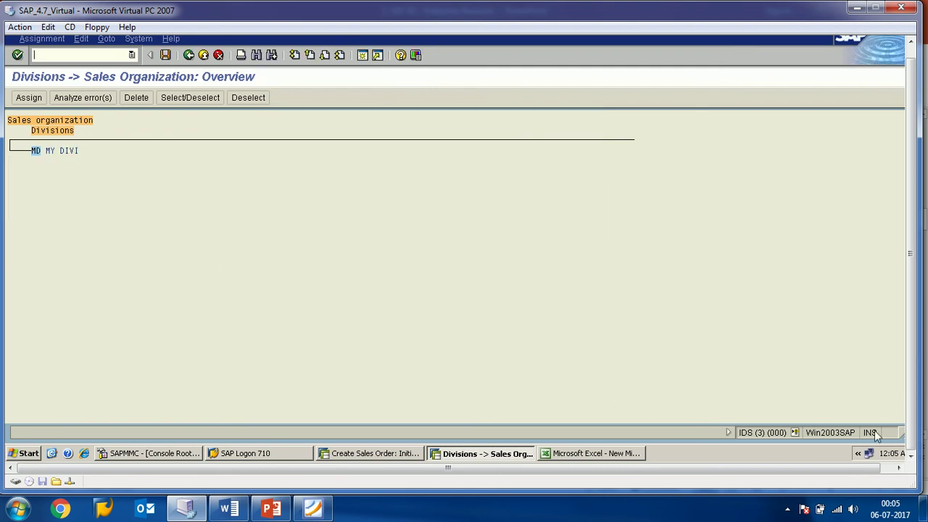
{"action": "left_click", "coordinate": [824, 468]}
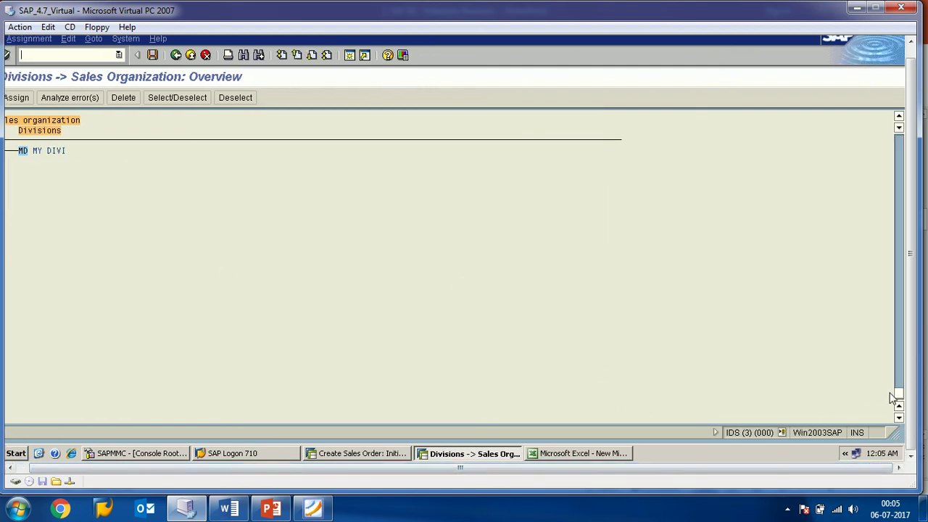
{"action": "scroll", "coordinate": [898, 122], "scroll_direction": "up", "scroll_amount": 5}
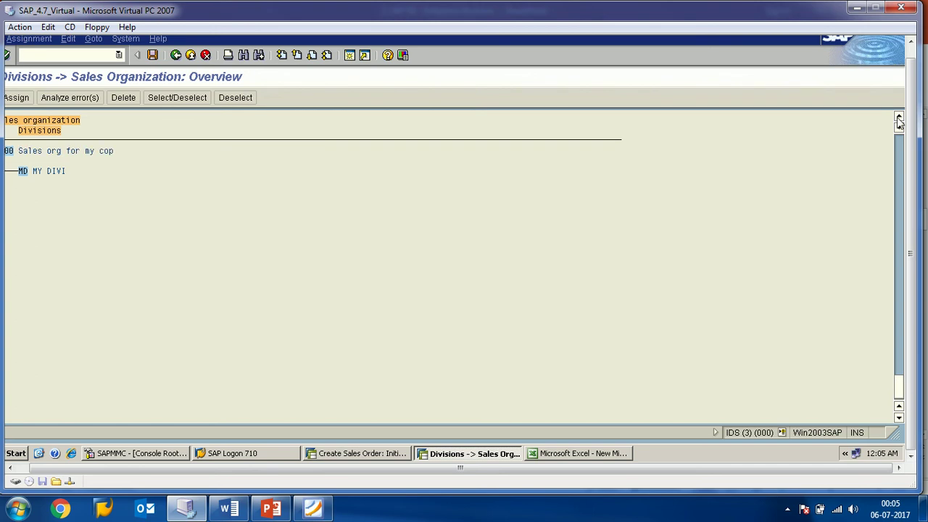
{"action": "left_click", "coordinate": [304, 470]}
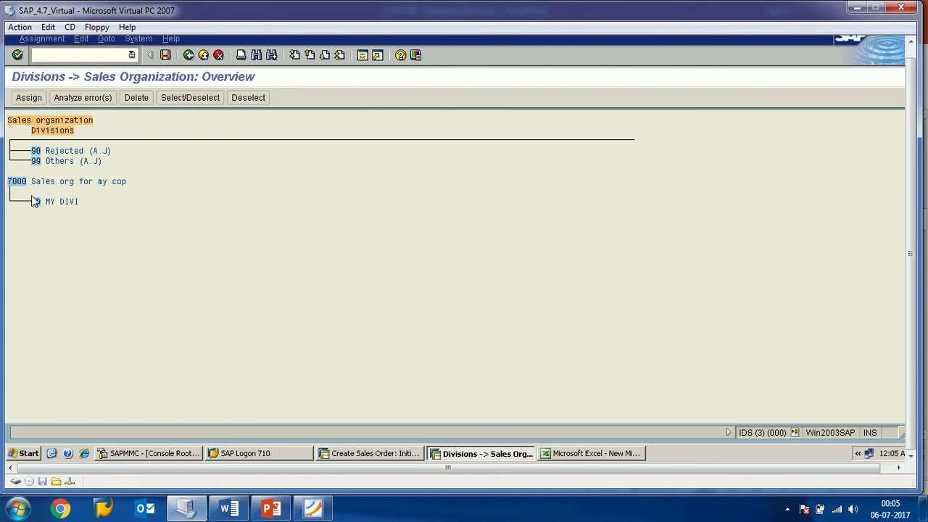
{"action": "left_click", "coordinate": [165, 61]}
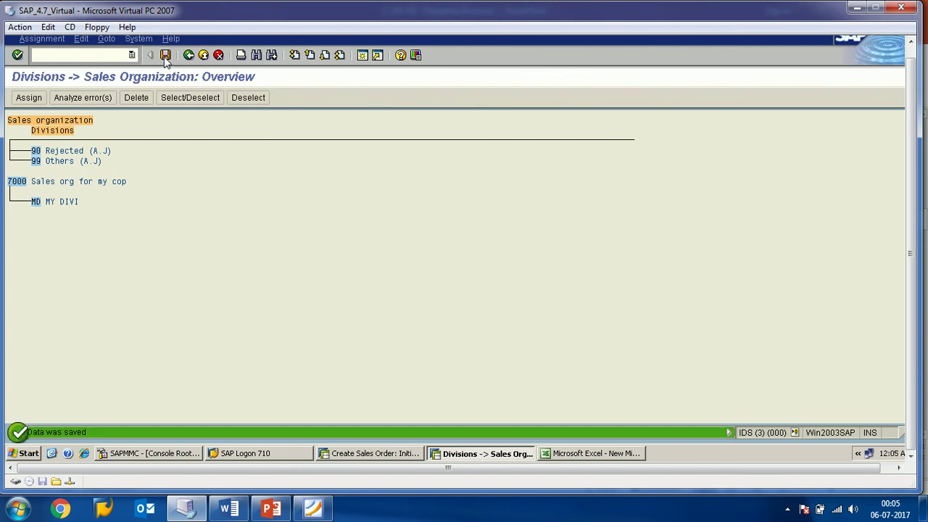
- Switch to Word to review the Sales Area entry in the organization unit list, and return to the Create Sales Order screen in SAP
{"action": "left_click", "coordinate": [367, 455]}
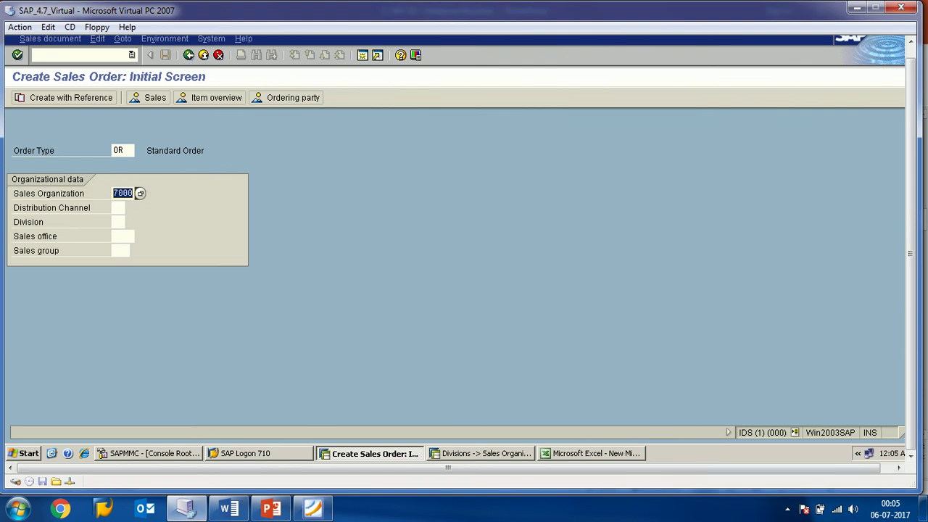
{"action": "left_click", "coordinate": [226, 508]}
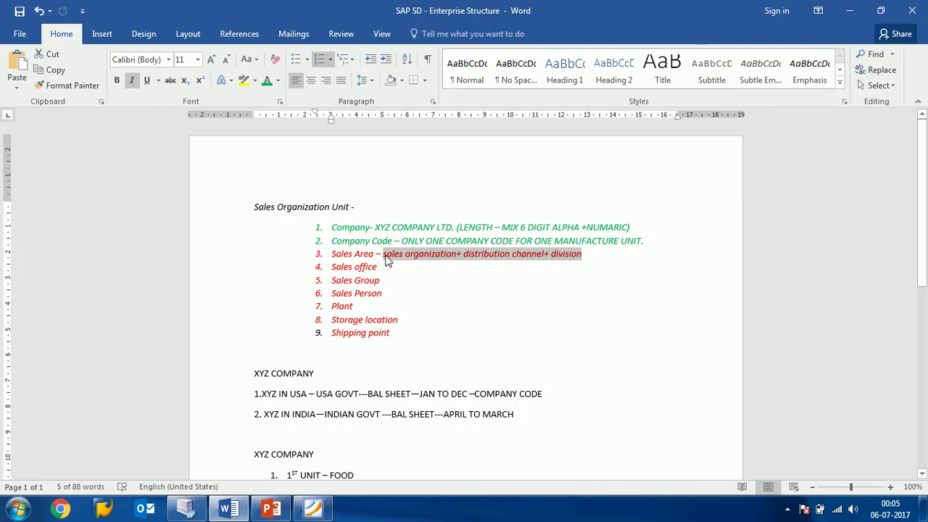
{"action": "left_click_drag", "start_coordinate": [333, 256], "coordinate": [375, 264]}
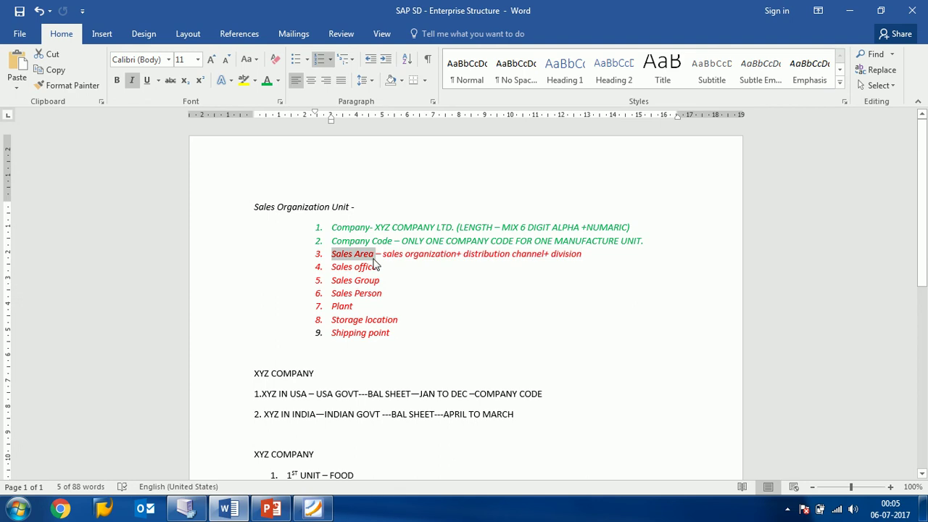
{"action": "left_click", "coordinate": [188, 509]}
- In the Create Sales Order screen, choose distribution channel 17 MY DIST from the entries available for sales organization 7000
{"action": "left_click", "coordinate": [119, 209]}
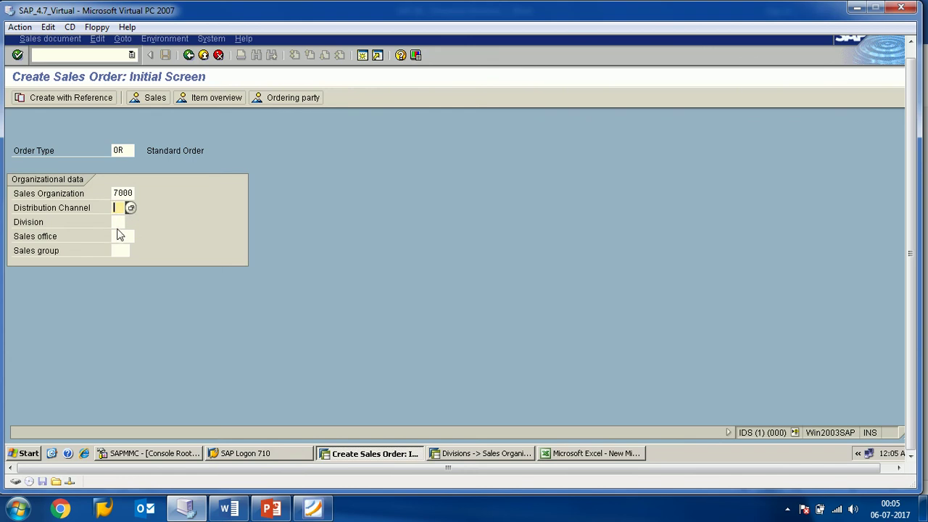
{"action": "left_click", "coordinate": [129, 194]}
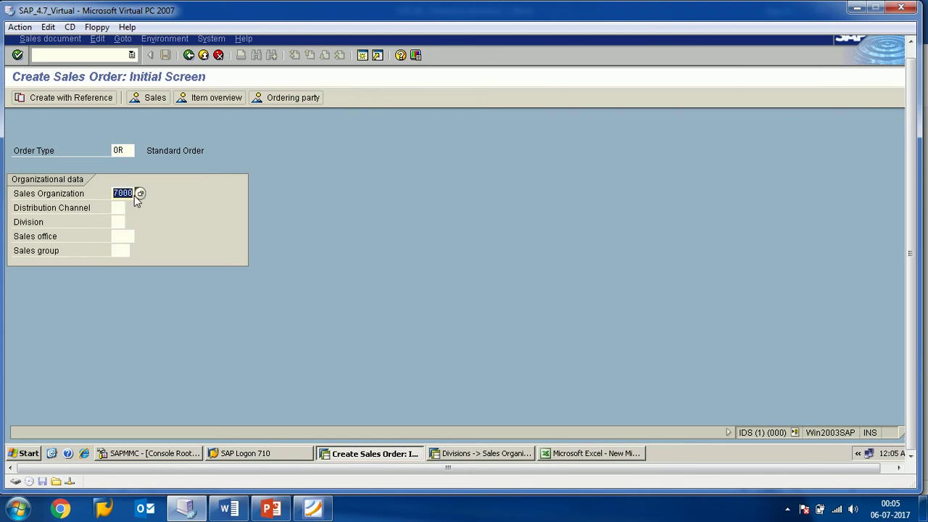
{"action": "left_click", "coordinate": [121, 207]}
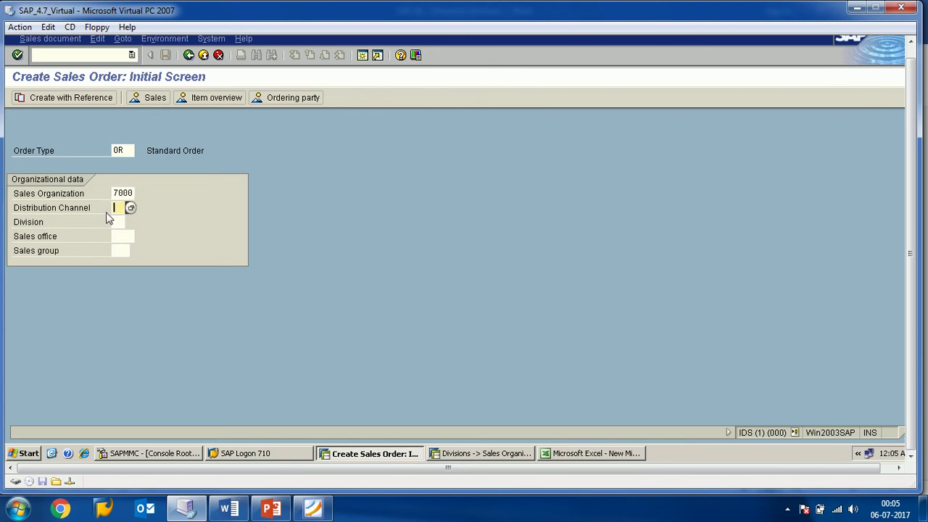
{"action": "left_click", "coordinate": [130, 209]}
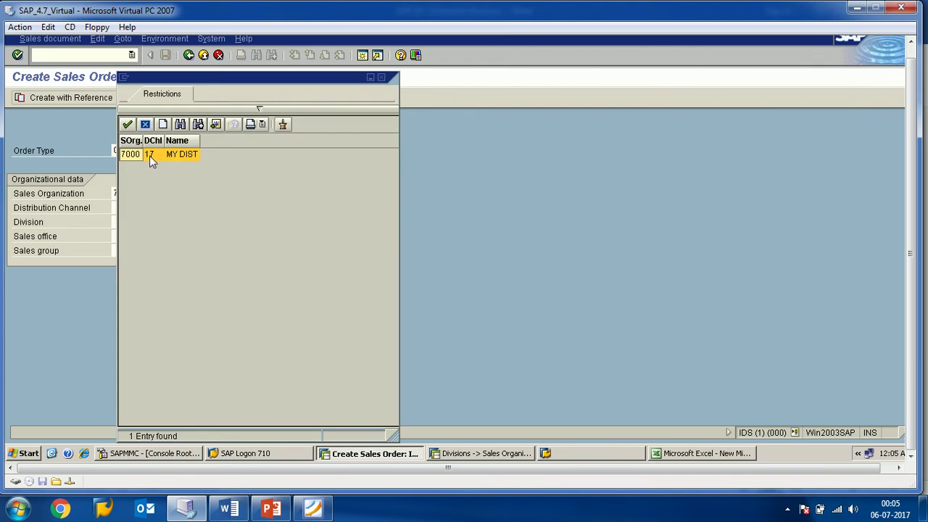
{"action": "double_click", "coordinate": [150, 156]}
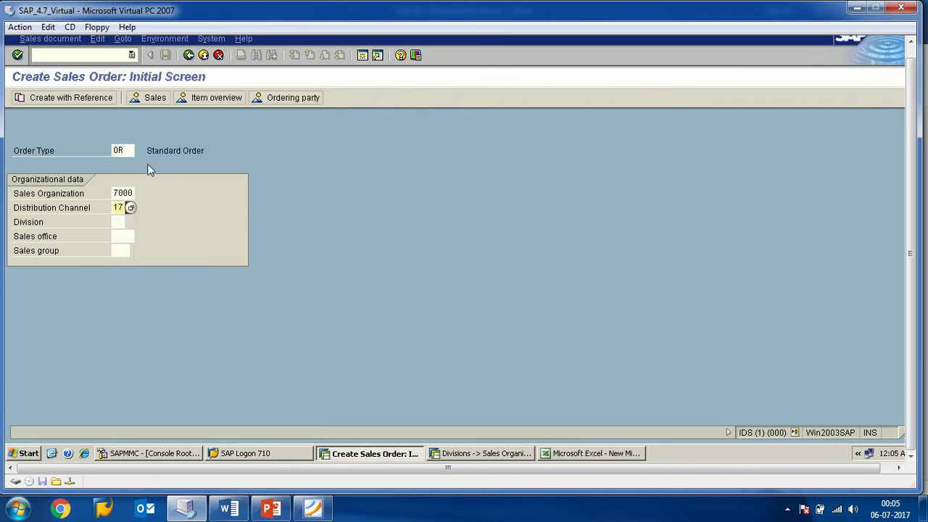
- Look up the divisions available for sales organization 7000 and distribution channel 17, and close the lookup dialog
{"action": "left_click", "coordinate": [120, 221]}
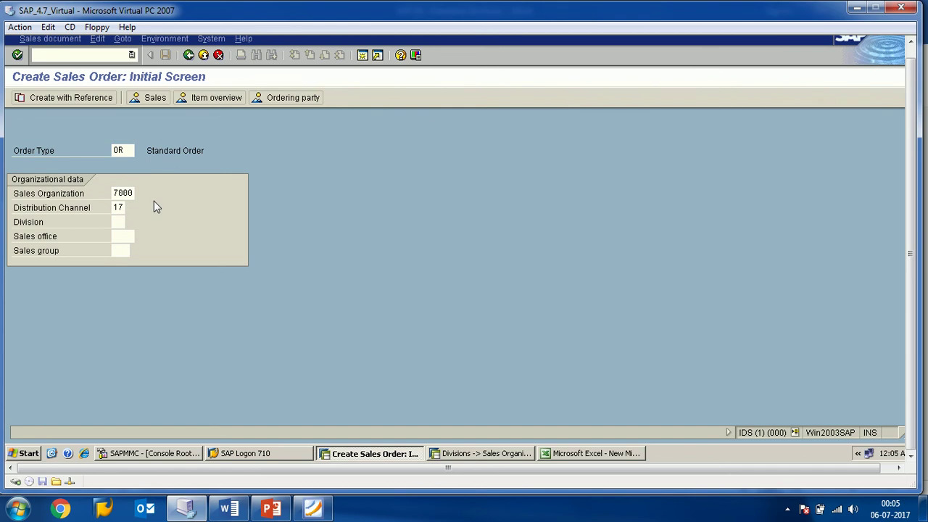
{"action": "key", "text": "F4"}
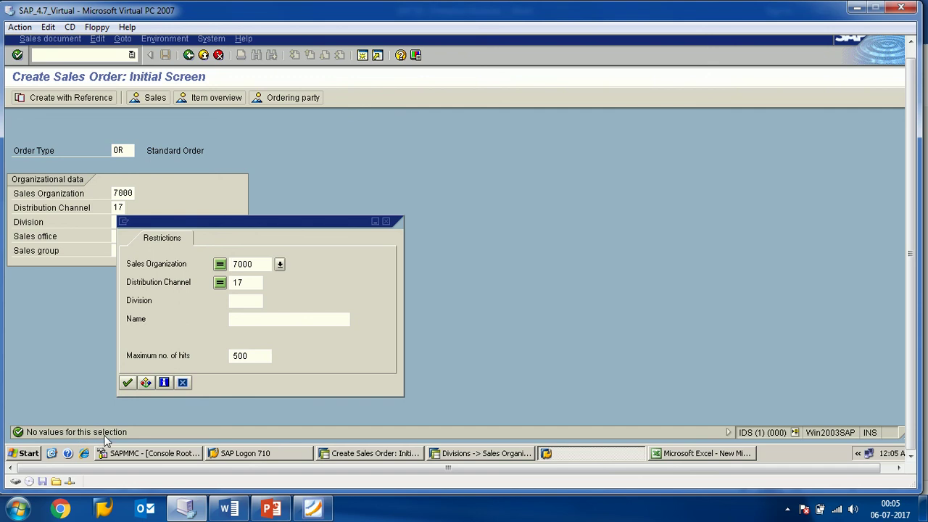
{"action": "left_click", "coordinate": [386, 221]}
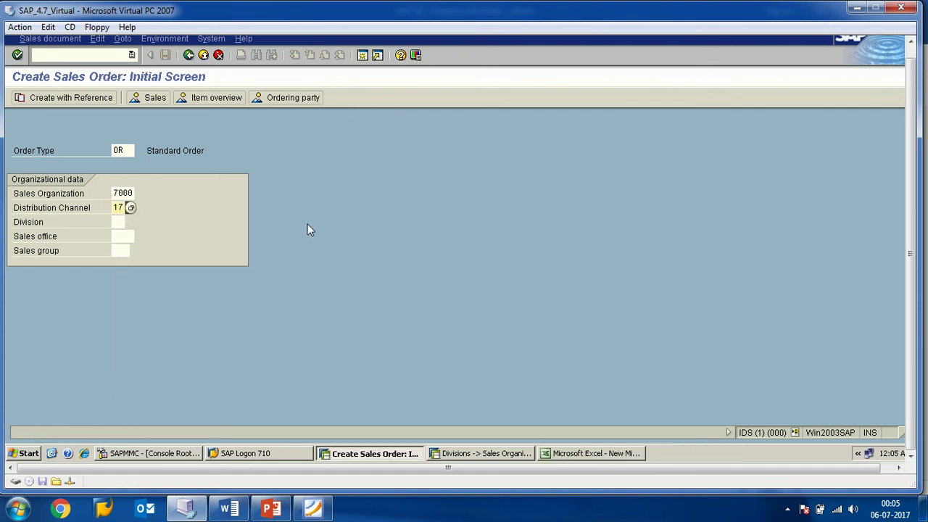
{"action": "left_click", "coordinate": [123, 223]}
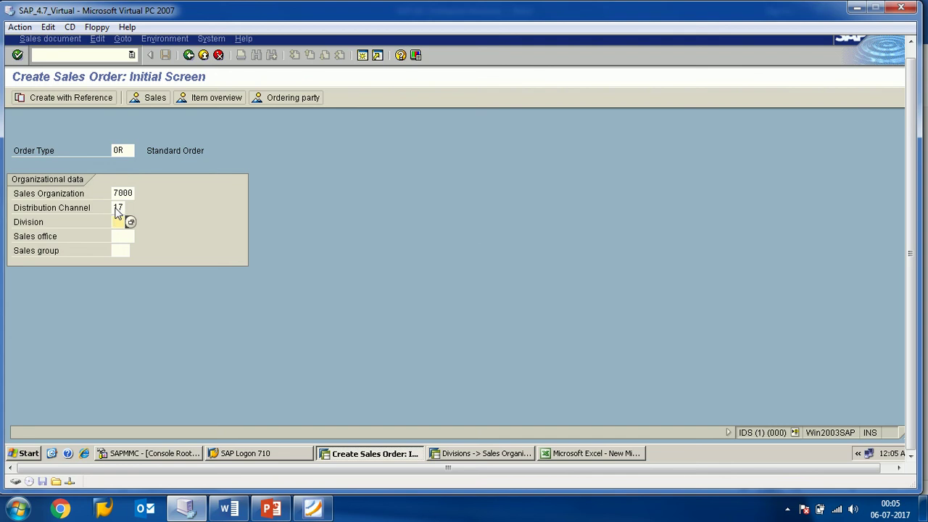
{"action": "left_click_drag", "start_coordinate": [118, 209], "coordinate": [129, 208]}
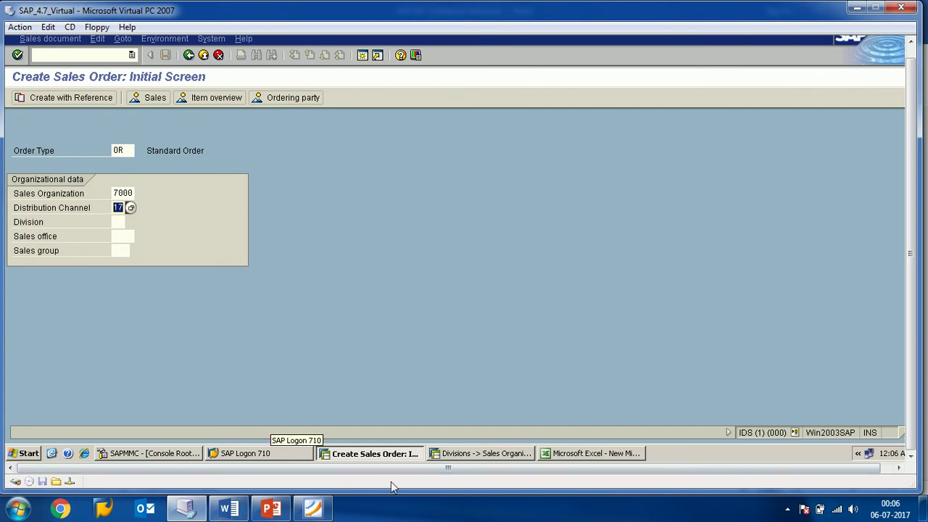
- Switch to the division assignment session, reopen its overview from the IMG, and check the division assigned to sales organization 7000
{"action": "left_click", "coordinate": [459, 456]}
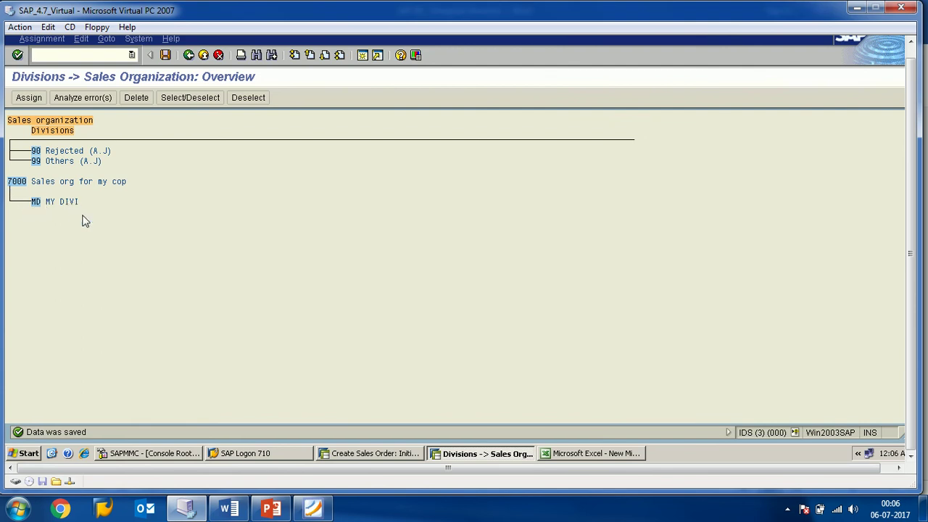
{"action": "left_click", "coordinate": [377, 454]}
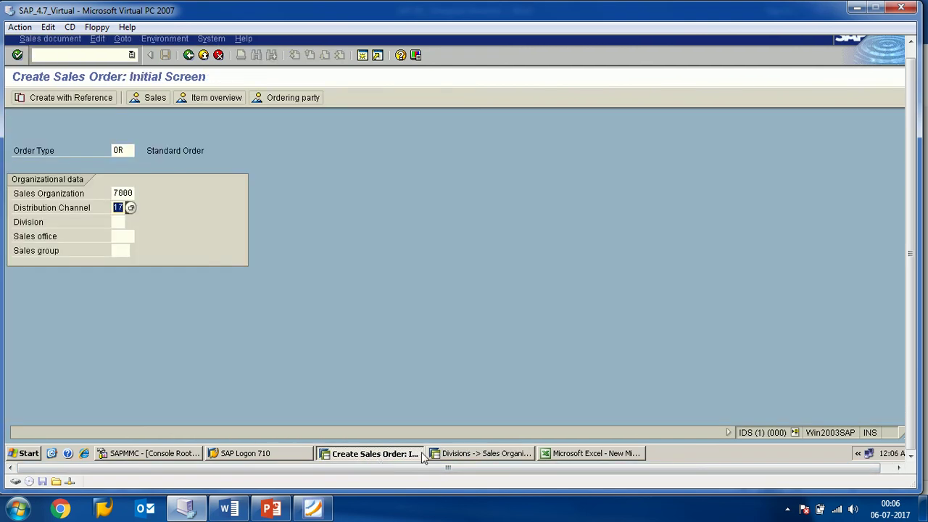
{"action": "left_click", "coordinate": [515, 457]}
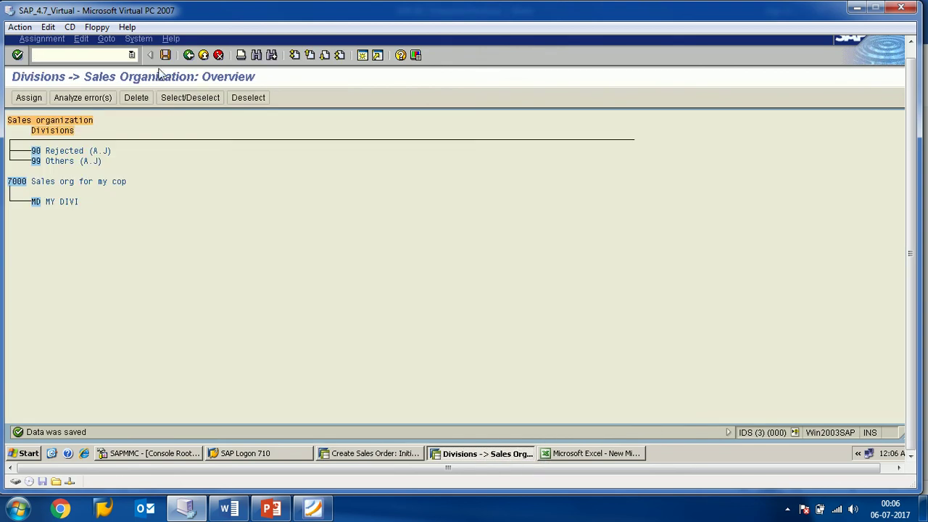
{"action": "left_click", "coordinate": [189, 57]}
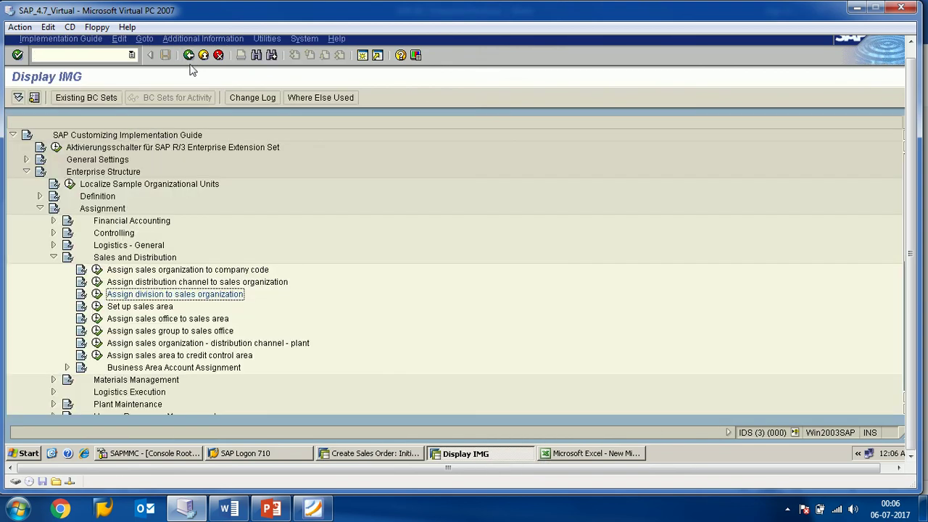
{"action": "left_click", "coordinate": [96, 294]}
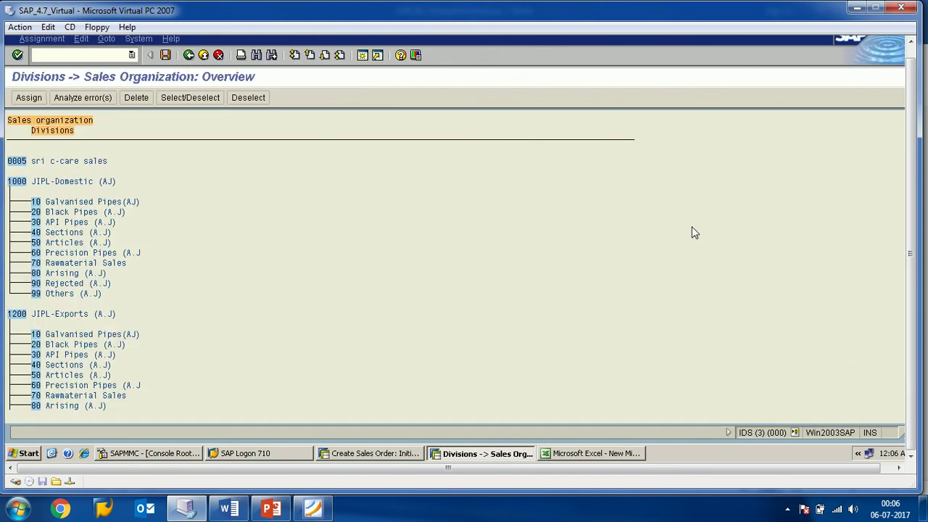
{"action": "left_click", "coordinate": [796, 468]}
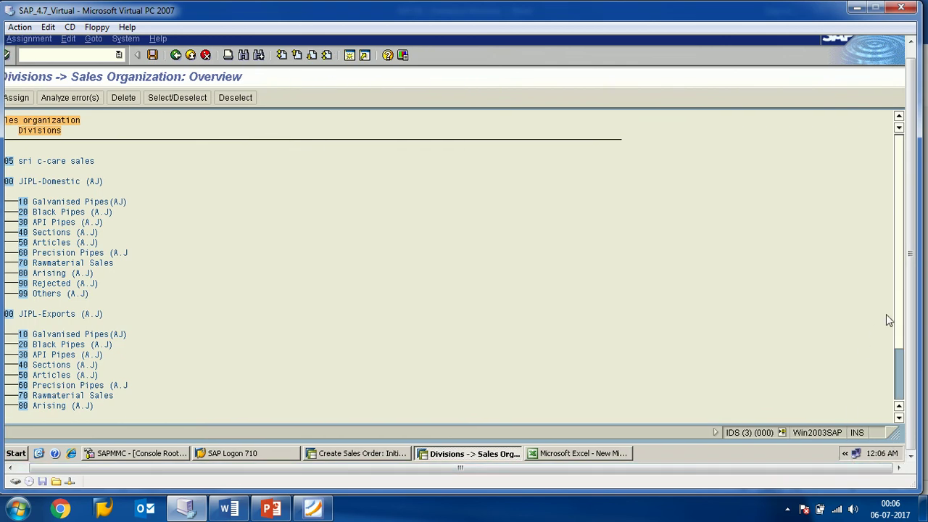
{"action": "scroll", "coordinate": [889, 320], "scroll_direction": "down", "scroll_amount": 2}
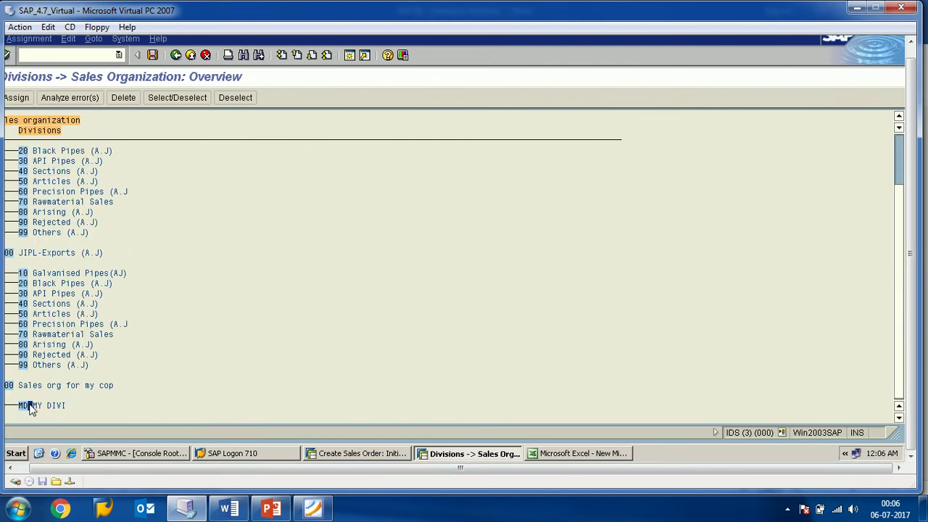
{"action": "left_click", "coordinate": [138, 469]}
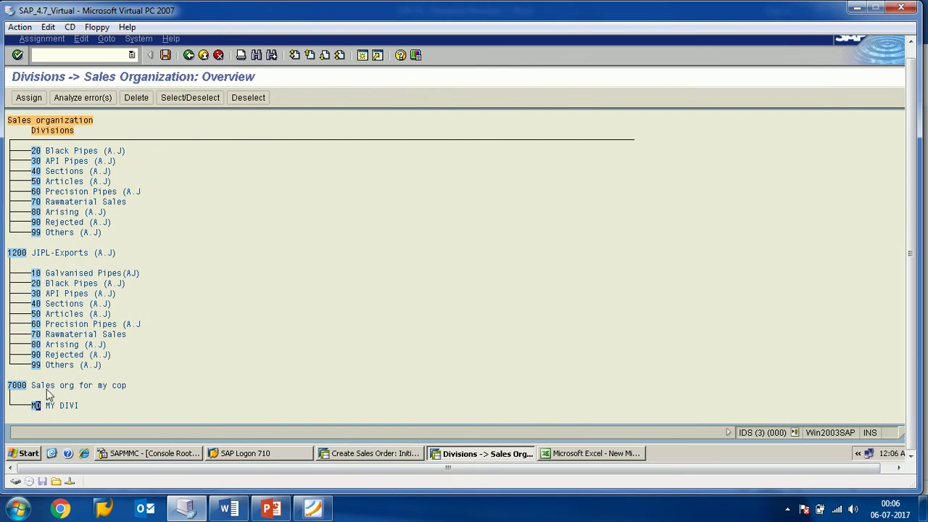
- Return to the IMG, open Set up sales area, and locate sales organization 7000 in the sales areas overview
{"action": "left_click", "coordinate": [188, 55]}
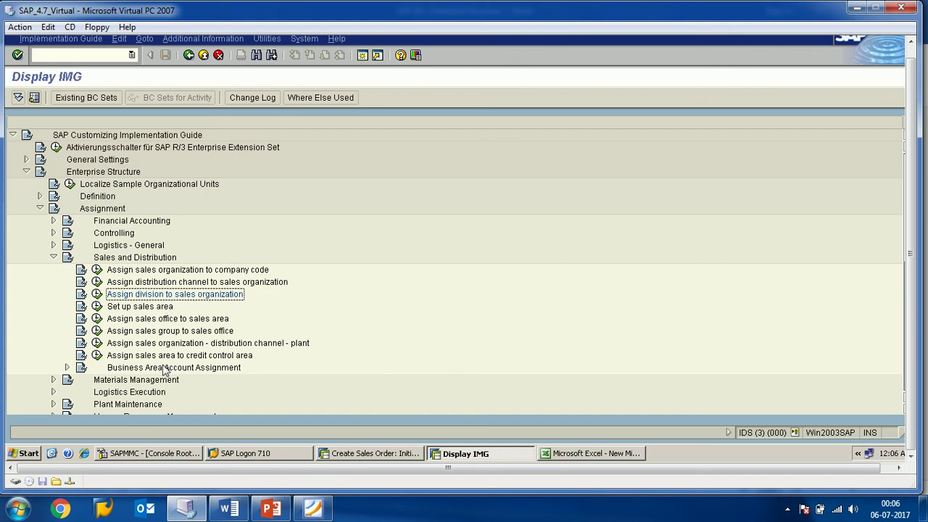
{"action": "left_click", "coordinate": [156, 308]}
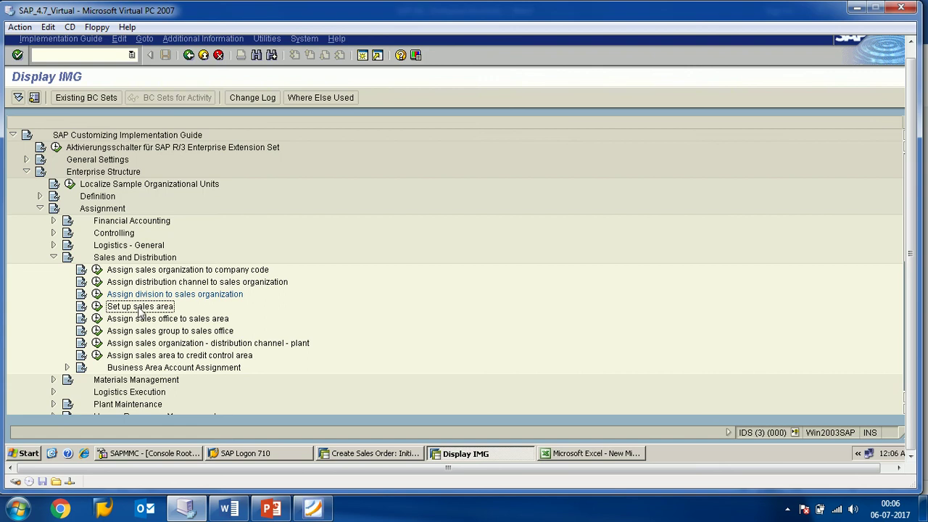
{"action": "left_click", "coordinate": [98, 308]}
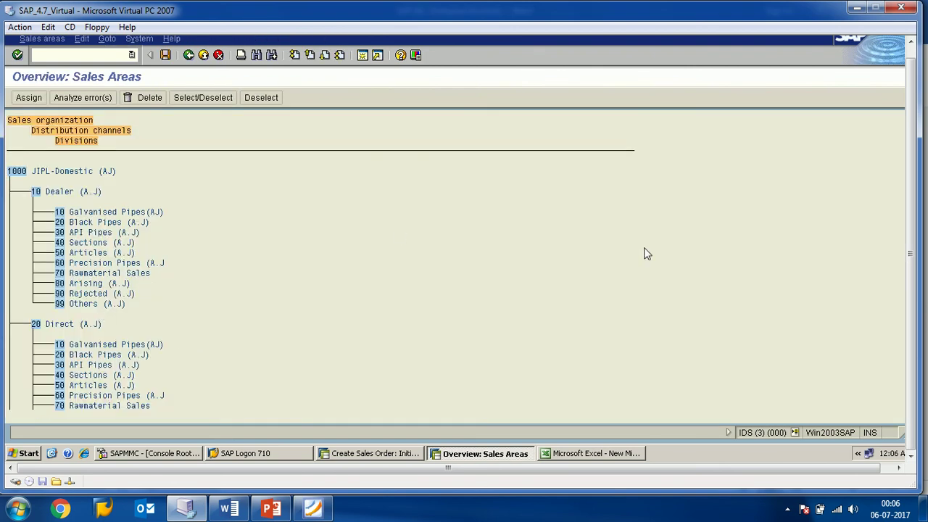
{"action": "left_click", "coordinate": [854, 467]}
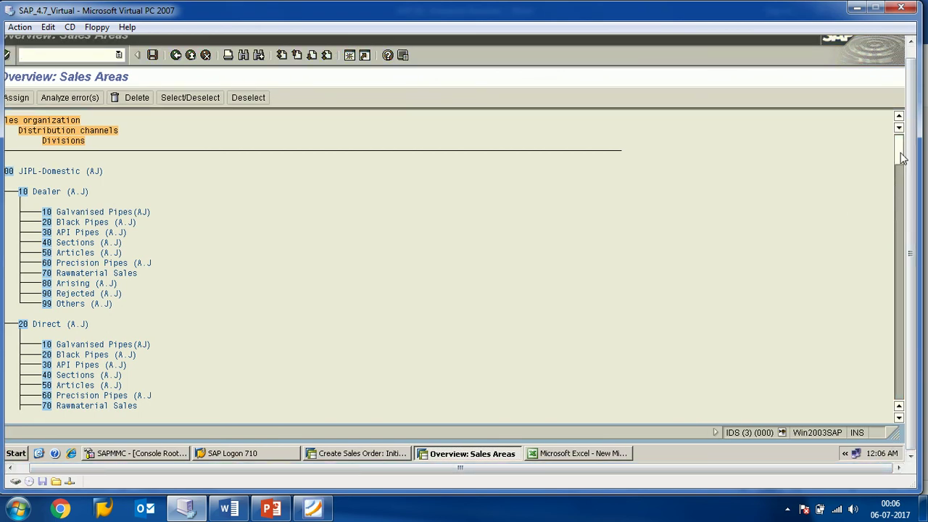
{"action": "left_click_drag", "start_coordinate": [900, 156], "coordinate": [901, 401]}
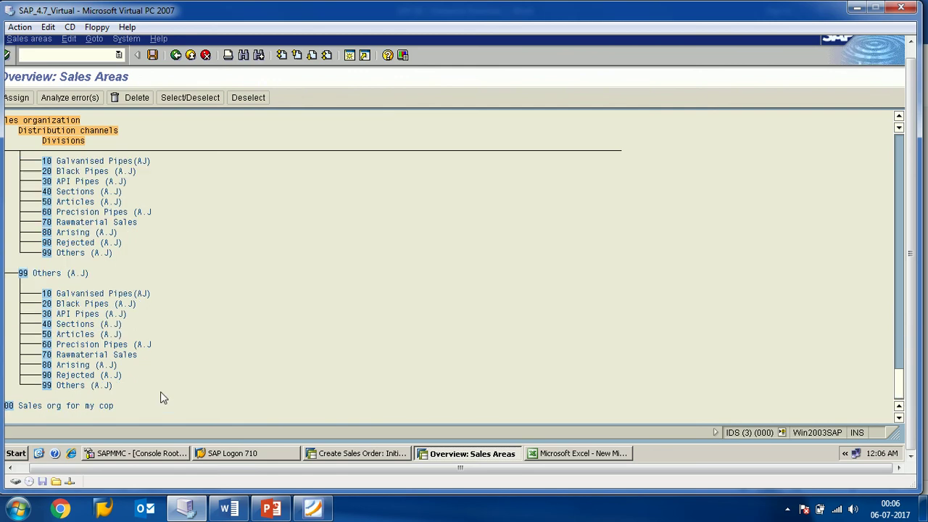
- Assign distribution channel 17 MY DIST to sales organization 7000 in the sales areas overview
{"action": "left_click", "coordinate": [15, 407]}
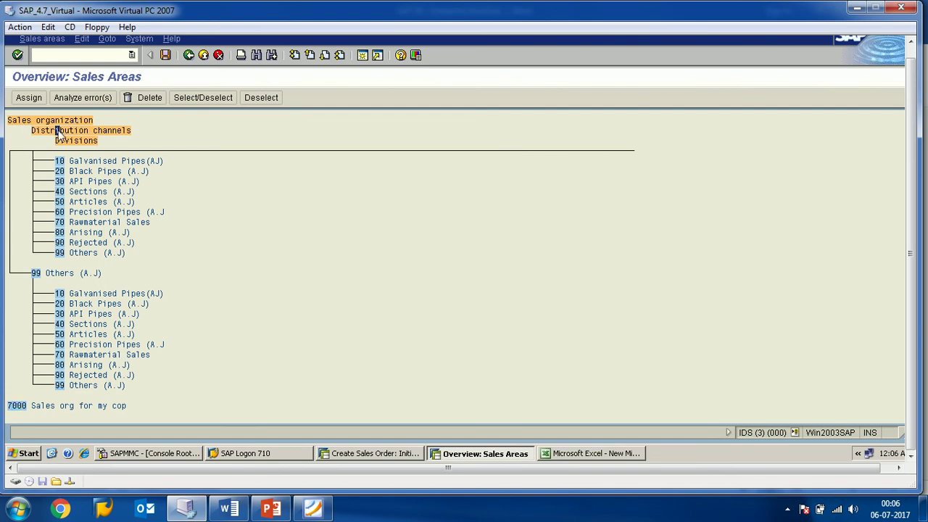
{"action": "left_click", "coordinate": [148, 131]}
{"action": "left_click", "coordinate": [16, 407]}
{"action": "left_click", "coordinate": [29, 97]}
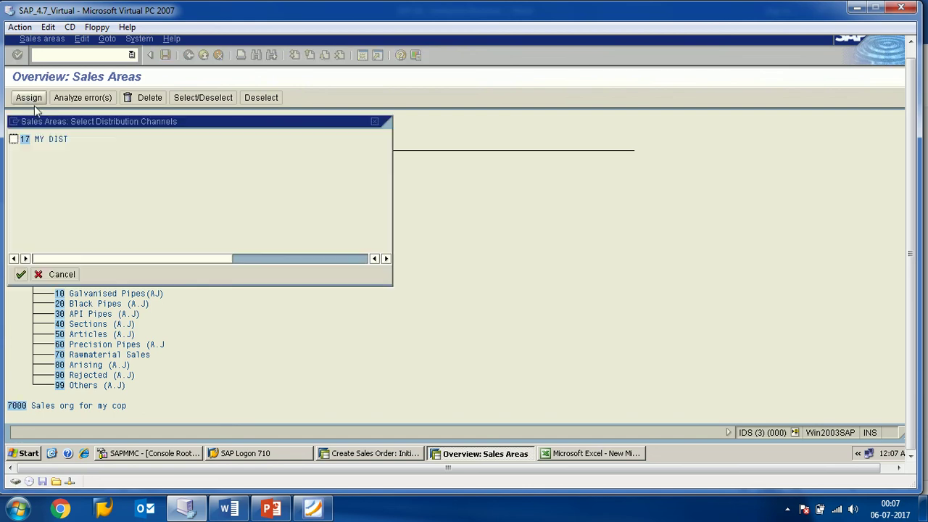
{"action": "left_click_drag", "start_coordinate": [54, 124], "coordinate": [226, 132]}
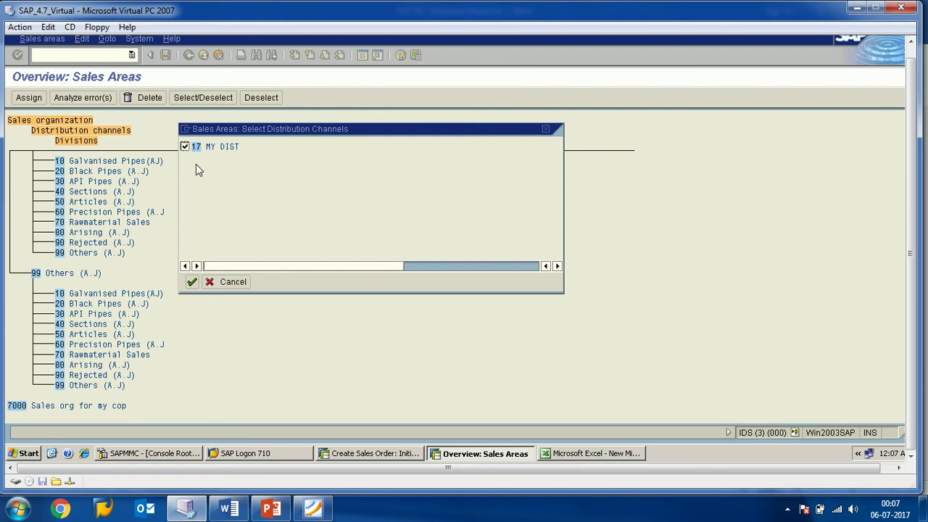
{"action": "left_click", "coordinate": [192, 281]}
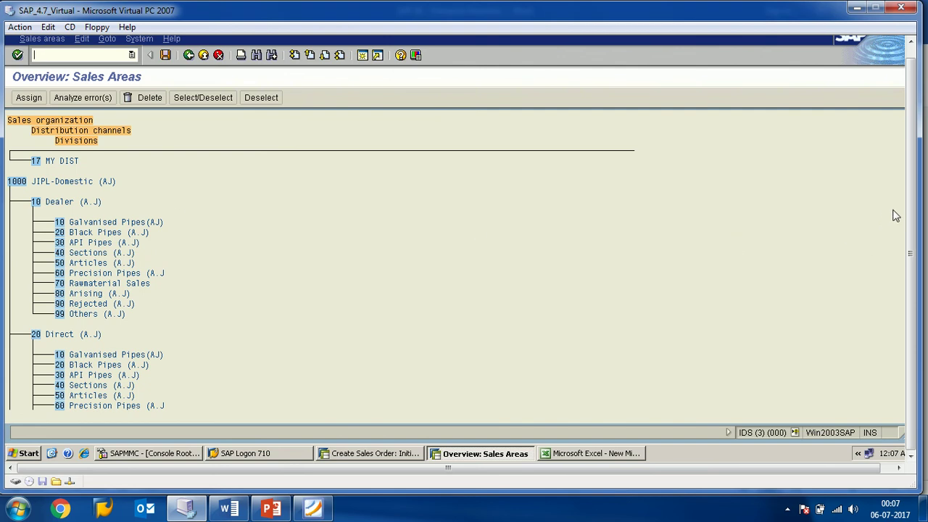
- Assign division MD MY DIVI to distribution channel 17 under sales organization 7000, and check the complete sales area in the overview
{"action": "left_click", "coordinate": [840, 469]}
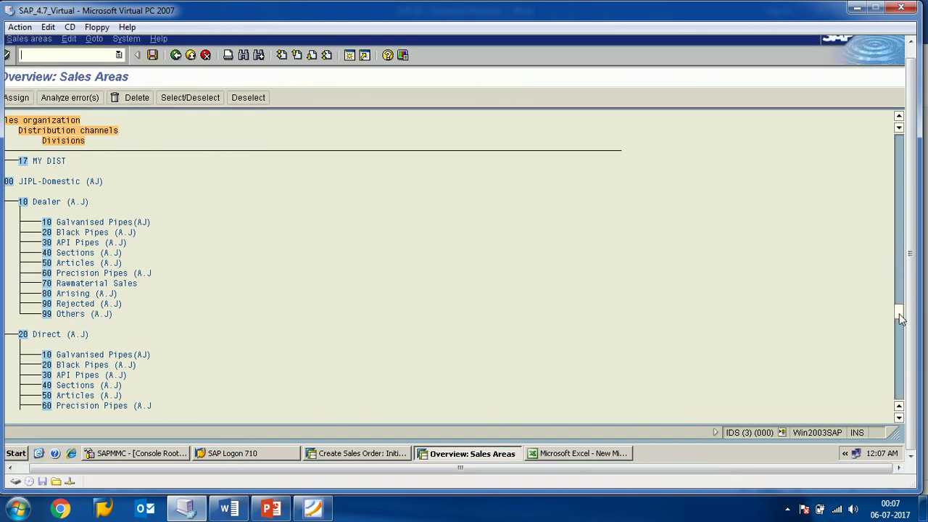
{"action": "left_click_drag", "start_coordinate": [900, 318], "coordinate": [903, 411]}
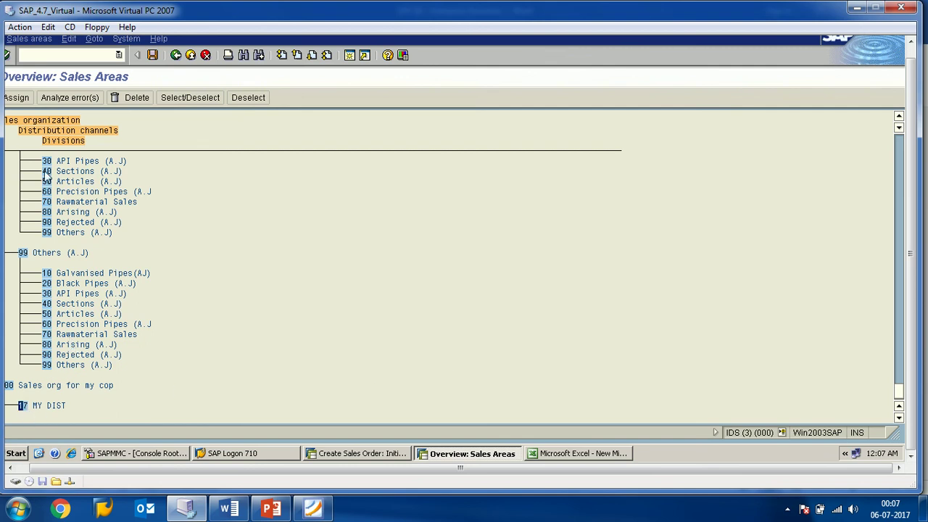
{"action": "left_click_drag", "start_coordinate": [207, 471], "coordinate": [145, 477]}
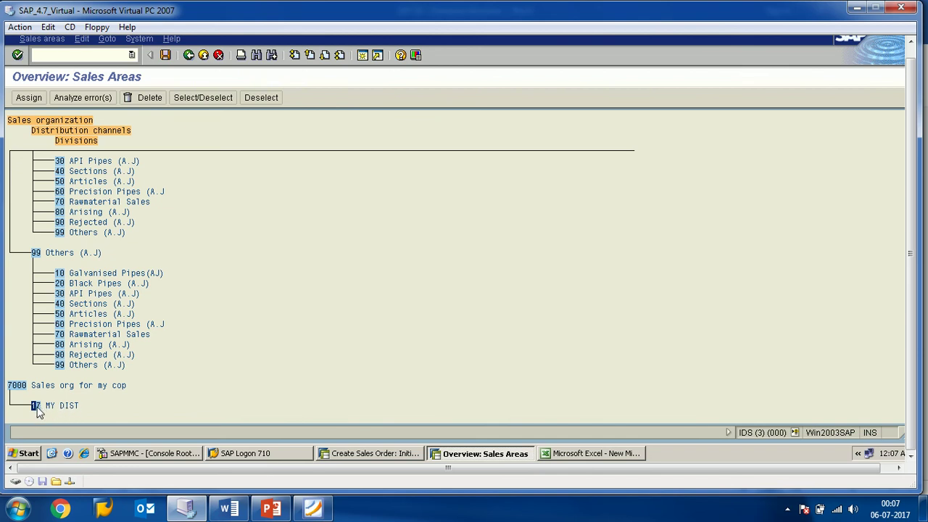
{"action": "left_click", "coordinate": [29, 97]}
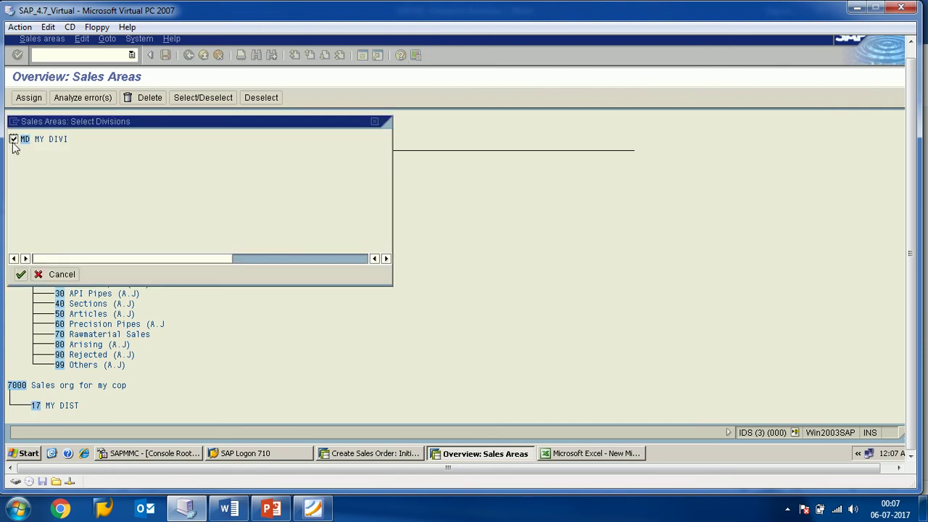
{"action": "left_click", "coordinate": [20, 275]}
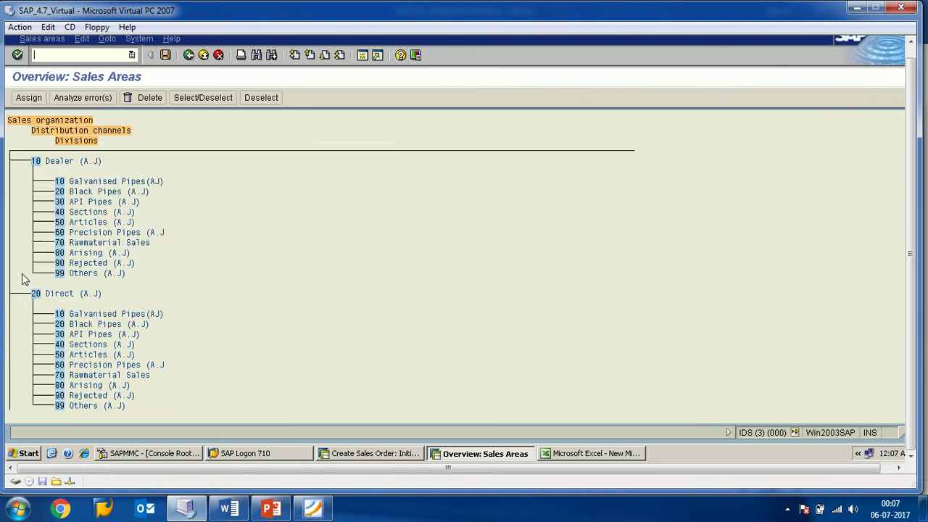
{"action": "left_click", "coordinate": [757, 468]}
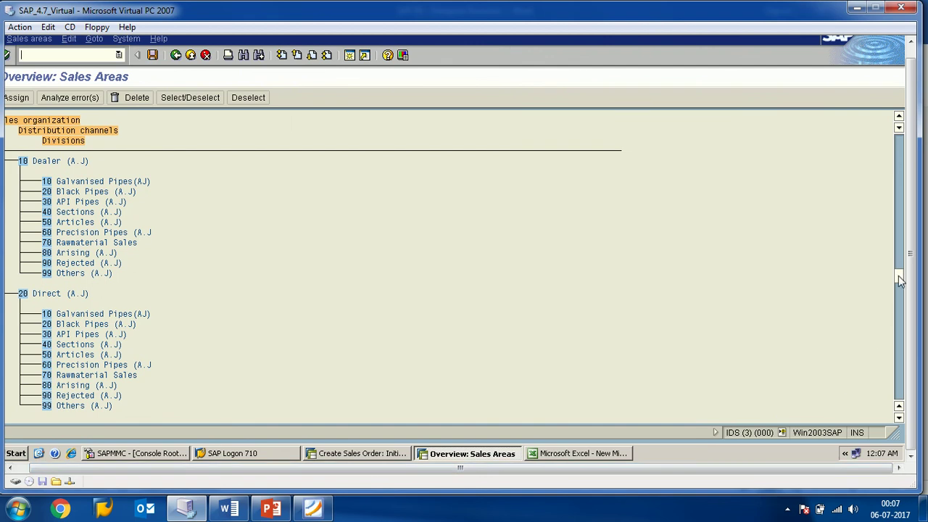
{"action": "left_click_drag", "start_coordinate": [899, 281], "coordinate": [903, 391]}
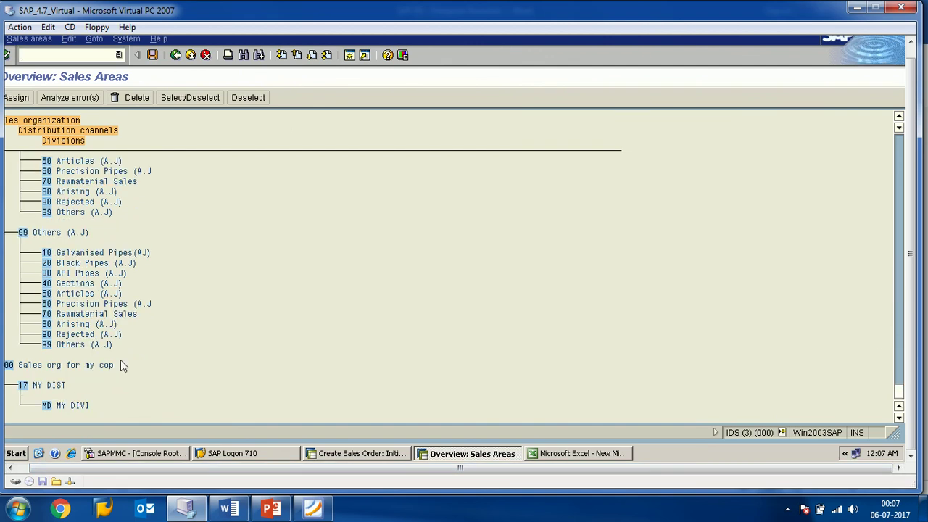
{"action": "left_click_drag", "start_coordinate": [137, 468], "coordinate": [76, 468]}
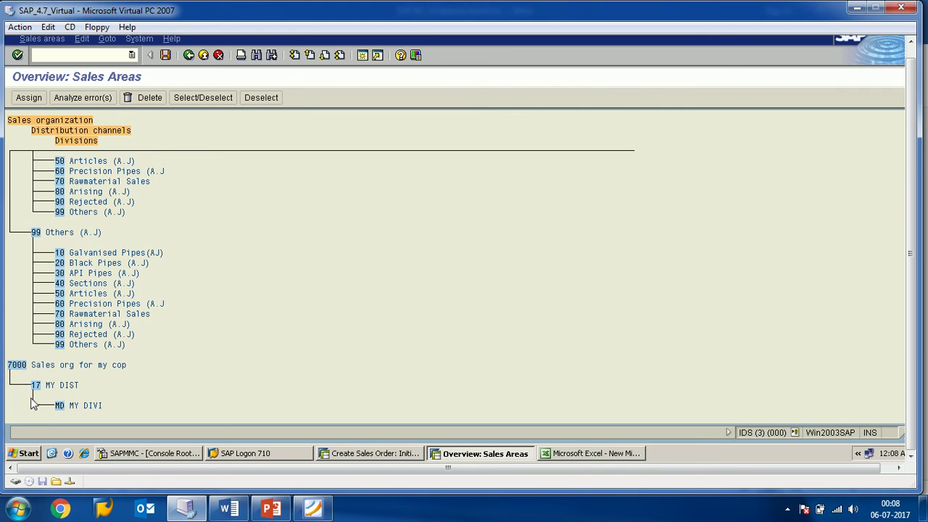
- Save the sales areas, switch to the sales order creation session, and pick division MD for sales organization 7000 and distribution channel 17
{"action": "left_click", "coordinate": [166, 56]}
{"action": "left_click", "coordinate": [369, 454]}
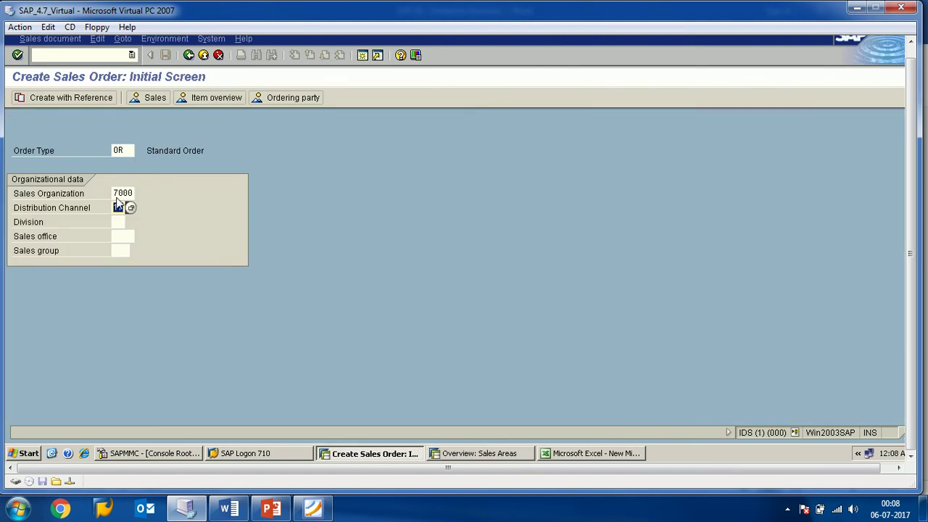
{"action": "key", "text": "shift+Tab"}
{"action": "double_click", "coordinate": [115, 210]}
{"action": "left_click", "coordinate": [122, 224]}
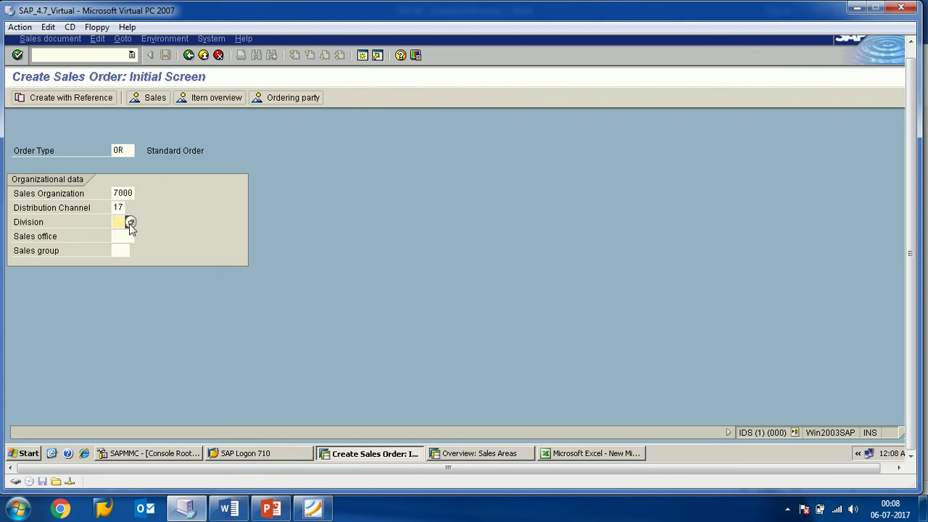
{"action": "left_click", "coordinate": [130, 223]}
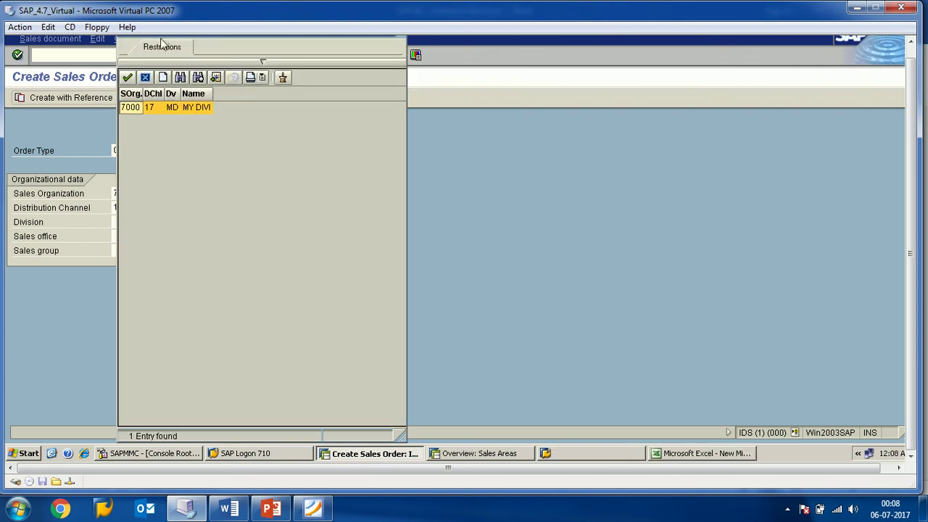
{"action": "left_click_drag", "start_coordinate": [222, 45], "coordinate": [277, 90]}
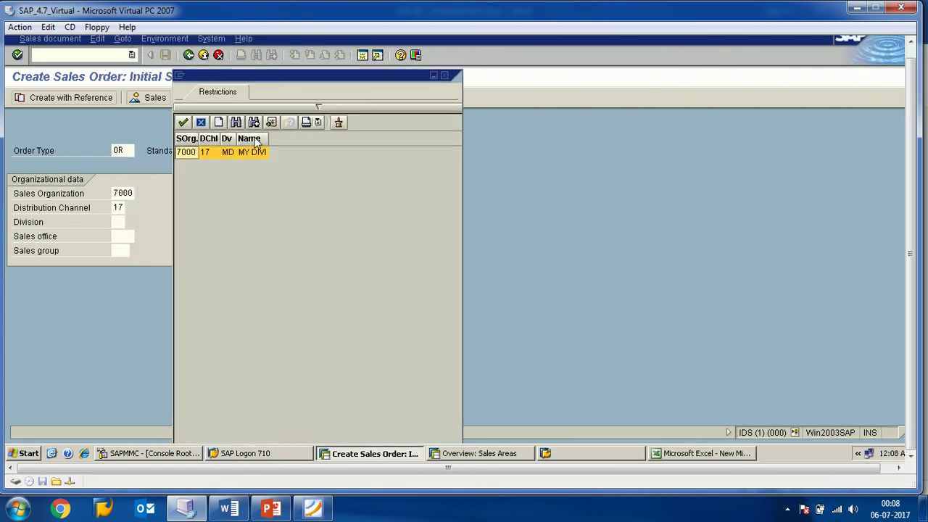
{"action": "double_click", "coordinate": [205, 152]}
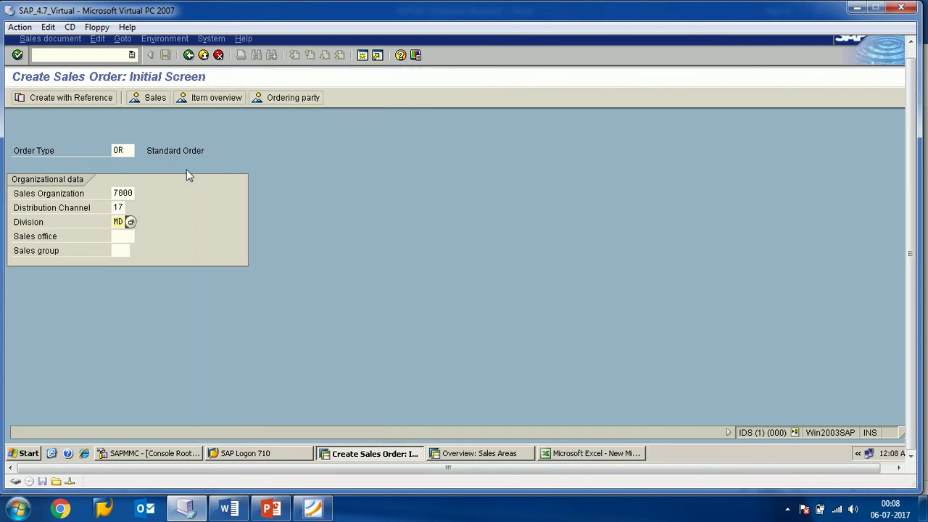
- Review the organizational data, check the sales organization, distribution channel and division combination in the Division value list, and close the list unchanged
{"action": "double_click", "coordinate": [118, 222]}
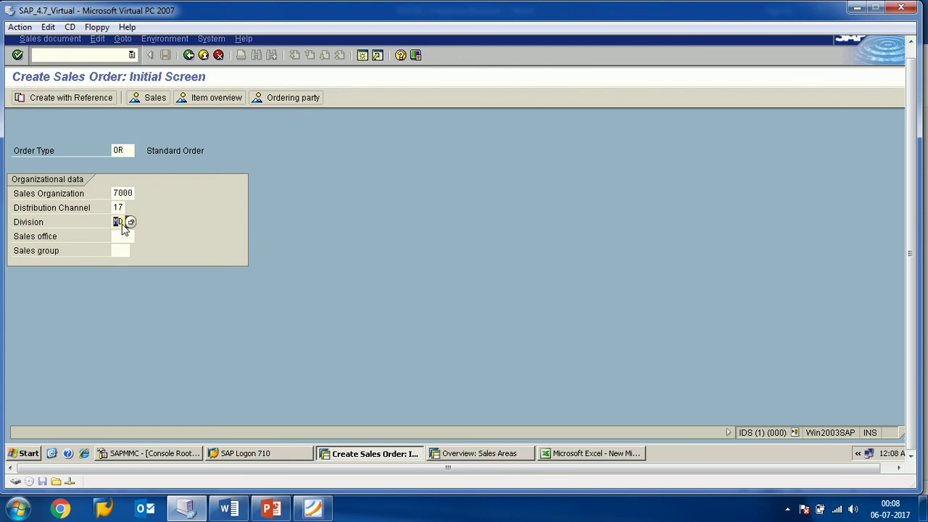
{"action": "left_click", "coordinate": [121, 208]}
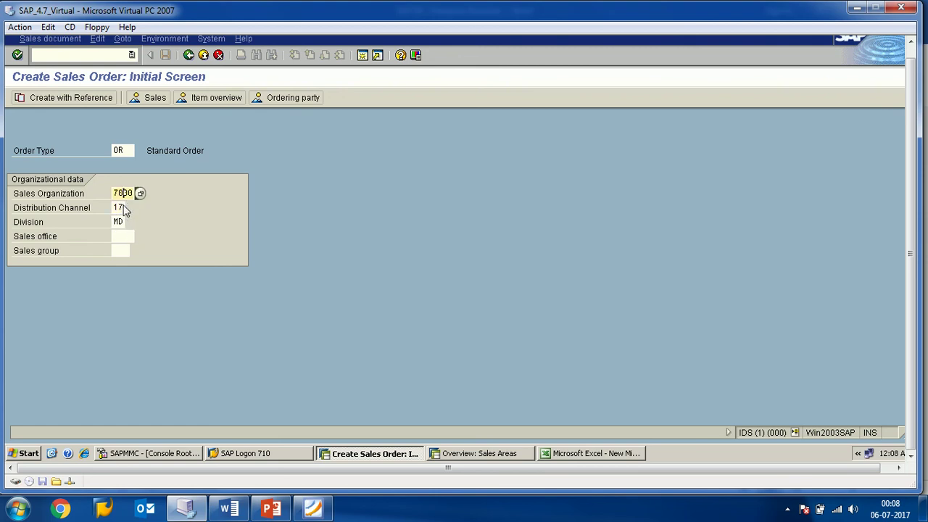
{"action": "left_click", "coordinate": [124, 209]}
{"action": "left_click", "coordinate": [125, 222]}
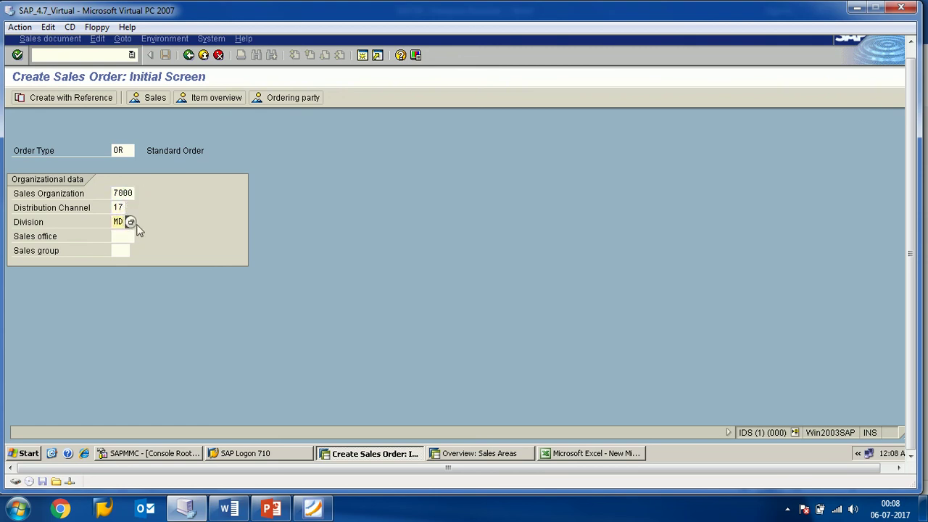
{"action": "left_click", "coordinate": [130, 222]}
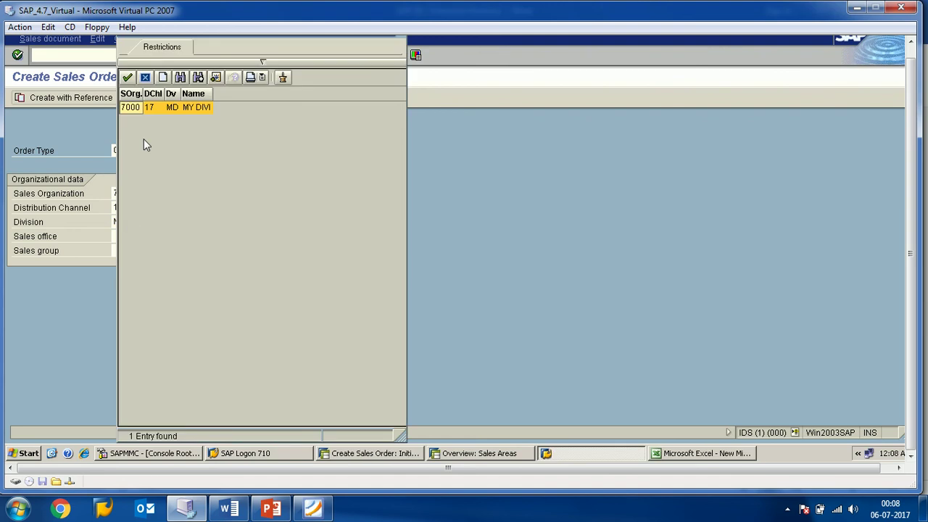
{"action": "key", "text": "Right"}
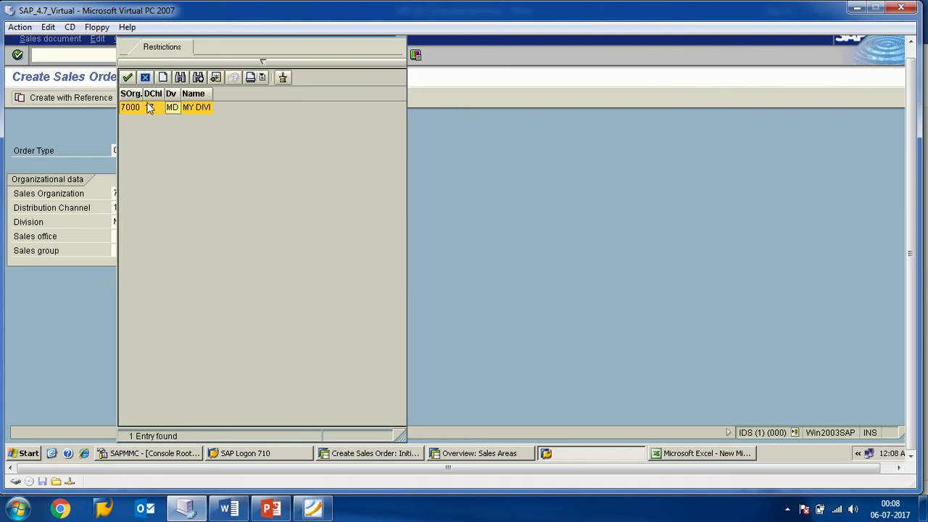
{"action": "key", "text": "Left"}
{"action": "key", "text": "Right"}
{"action": "key", "text": "Right"}
{"action": "left_click", "coordinate": [136, 95]}
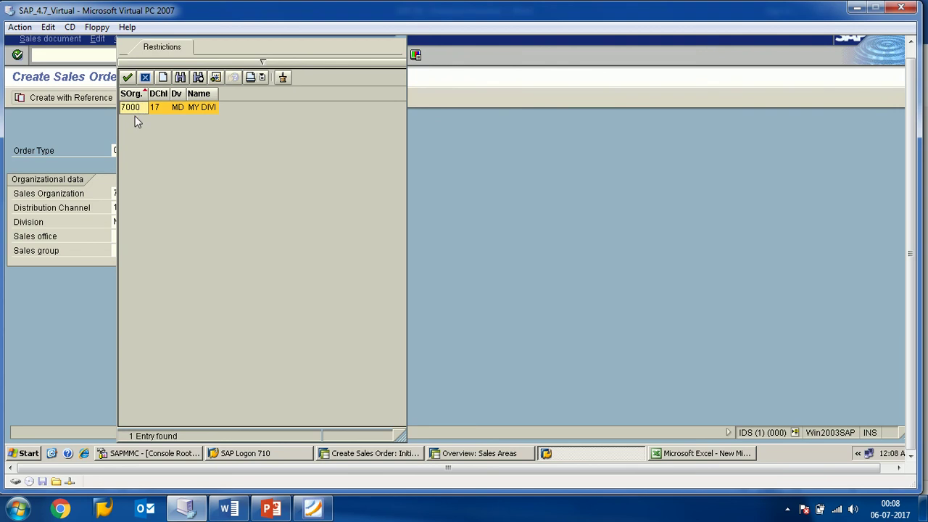
{"action": "left_click", "coordinate": [157, 109]}
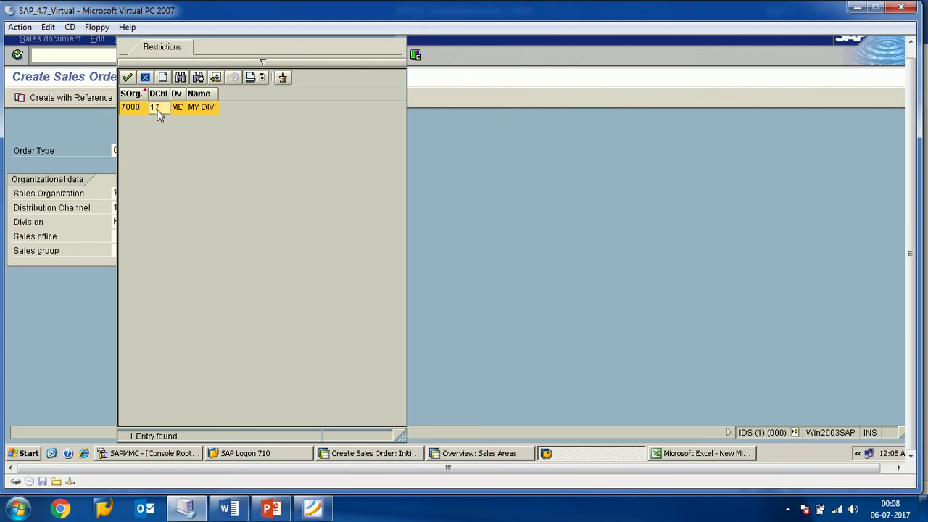
{"action": "left_click", "coordinate": [180, 112]}
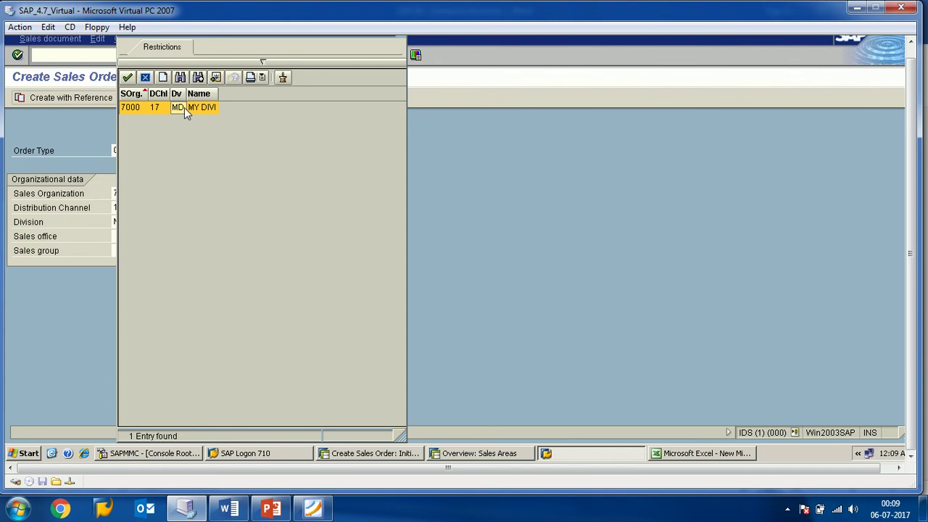
{"action": "left_click_drag", "start_coordinate": [314, 42], "coordinate": [357, 118]}
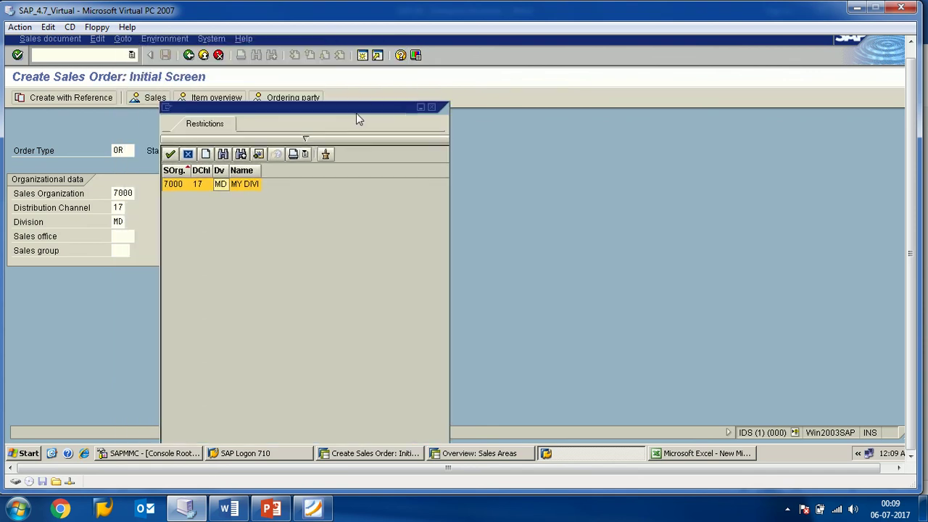
{"action": "left_click", "coordinate": [431, 107]}
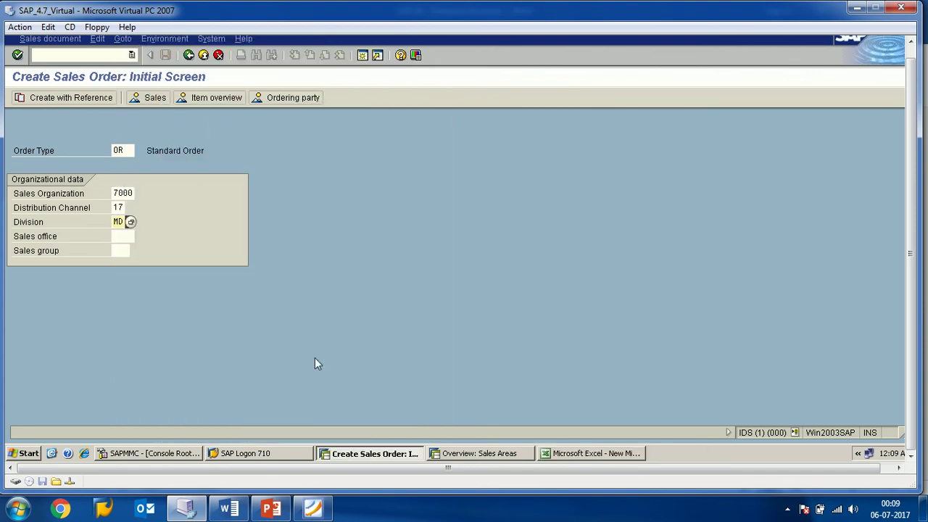
- Switch to the Word document SAP SD - Enterprise Structure, review the Sales Area definition and the items Sales office to Shipping point, and switch to PowerPoint
{"action": "left_click", "coordinate": [228, 510]}
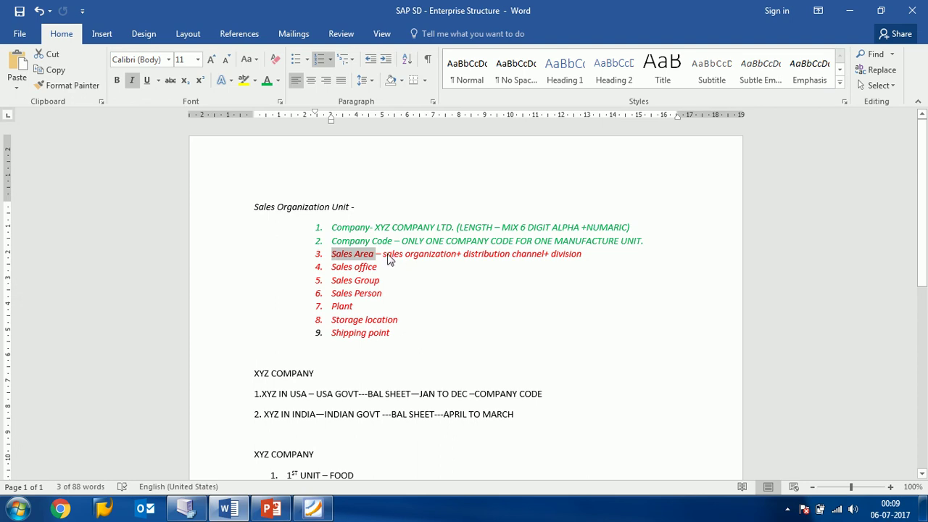
{"action": "left_click_drag", "start_coordinate": [388, 255], "coordinate": [583, 259]}
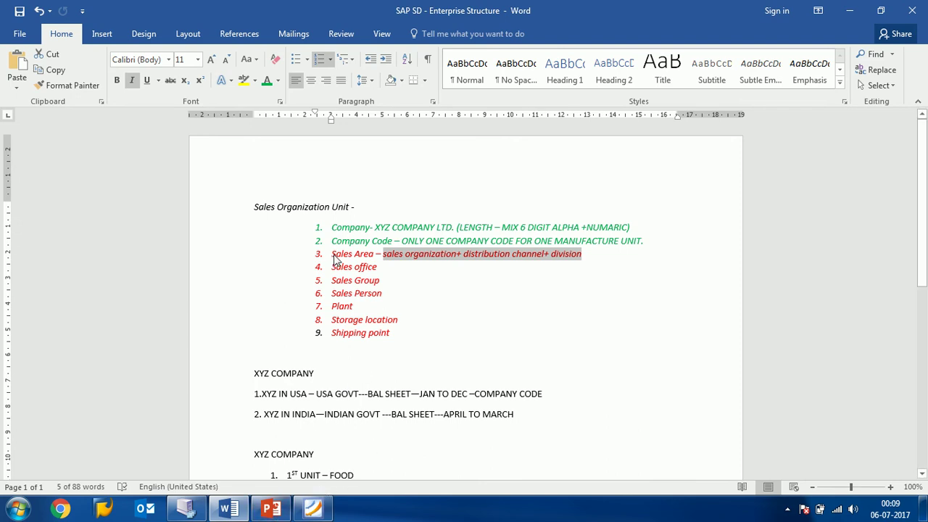
{"action": "left_click_drag", "start_coordinate": [333, 258], "coordinate": [586, 256]}
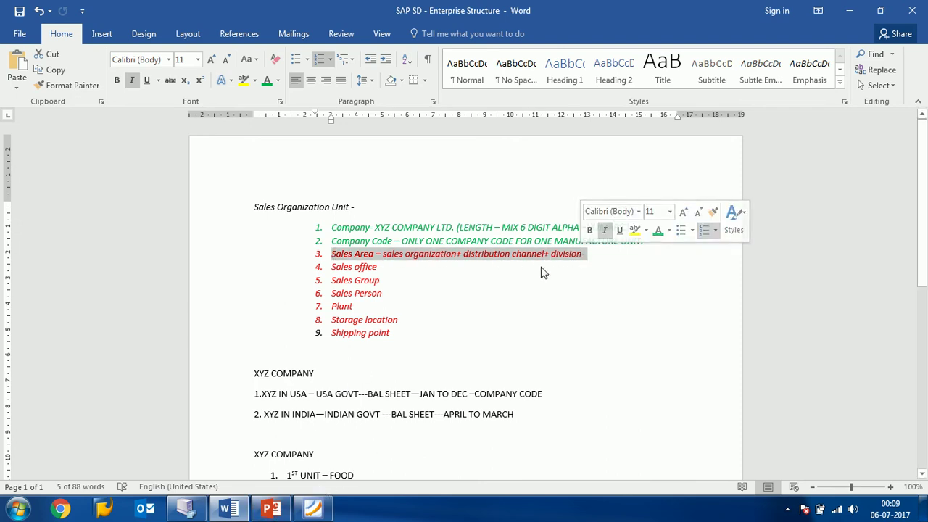
{"action": "left_click_drag", "start_coordinate": [335, 272], "coordinate": [381, 338]}
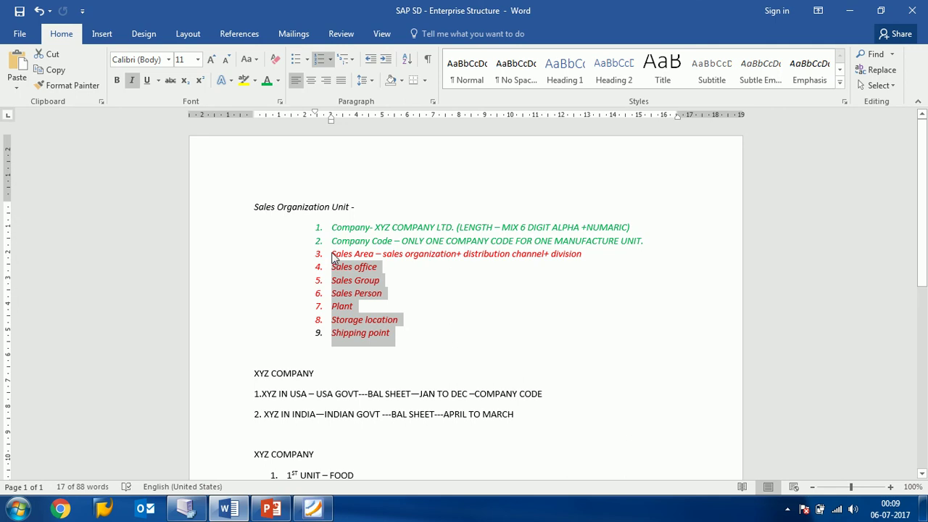
{"action": "left_click_drag", "start_coordinate": [334, 258], "coordinate": [580, 256]}
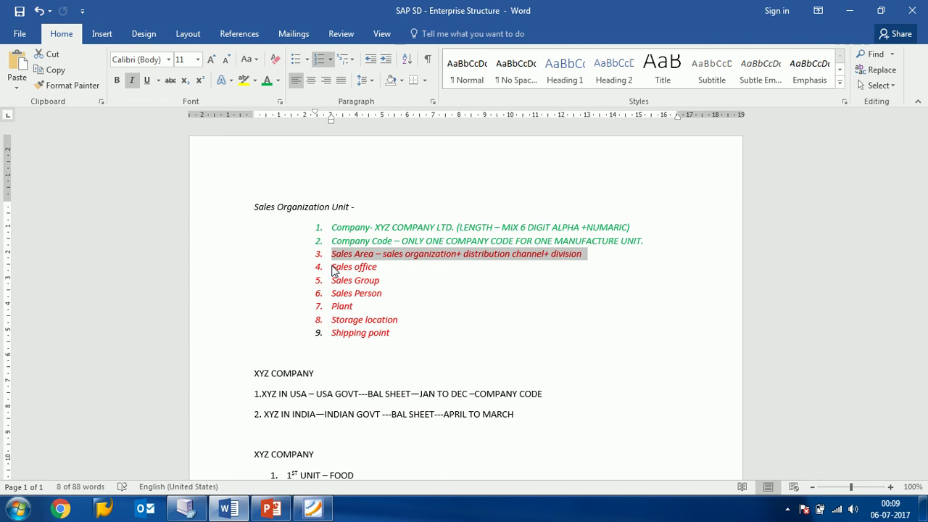
{"action": "left_click_drag", "start_coordinate": [333, 270], "coordinate": [390, 332]}
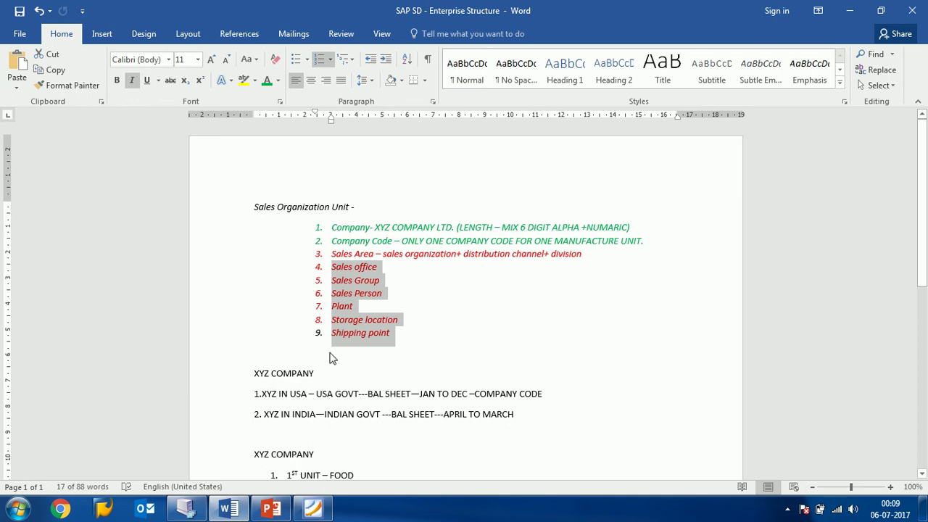
{"action": "left_click", "coordinate": [271, 508]}
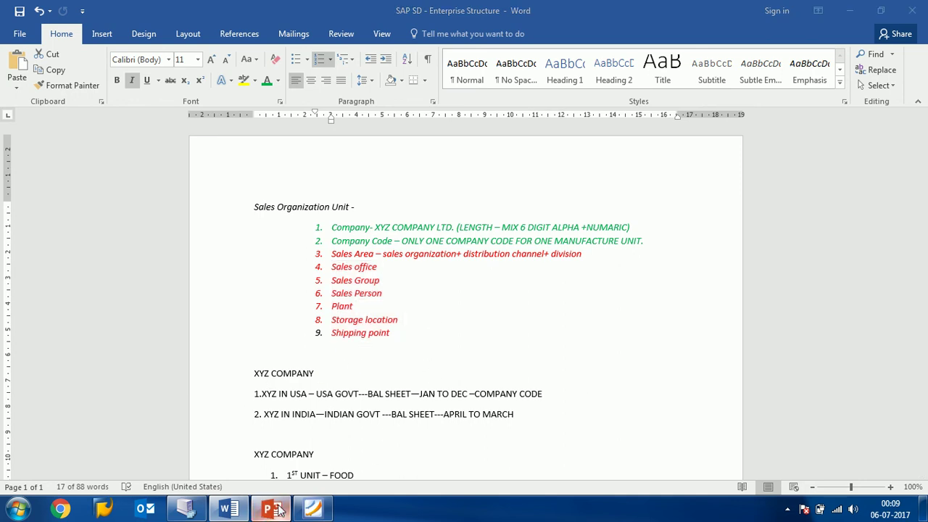